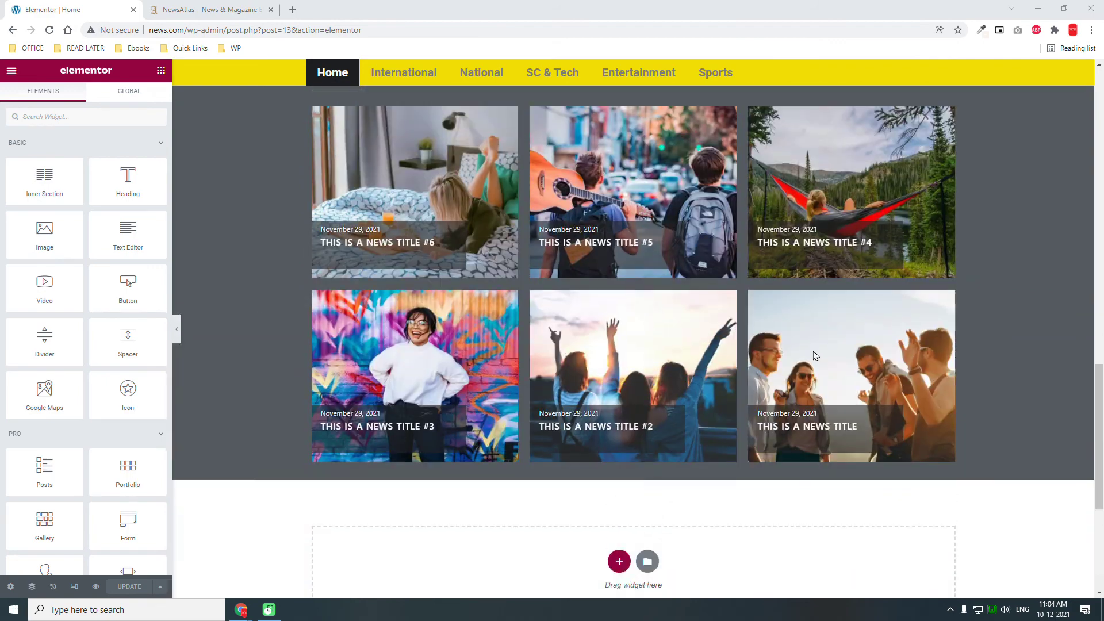
- Review the Editor's Pick section, then examine the video block below the matching section on the NewsAtlas reference page
scroll(629, 356, up, 3)
scroll(625, 302, down, 1)
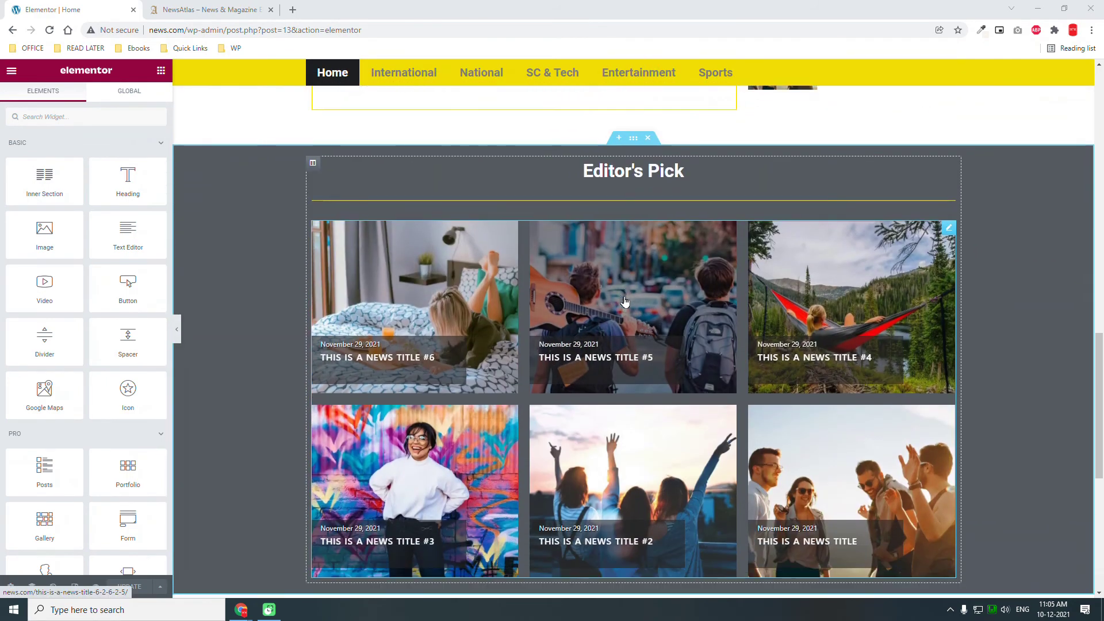
scroll(630, 300, down, 2)
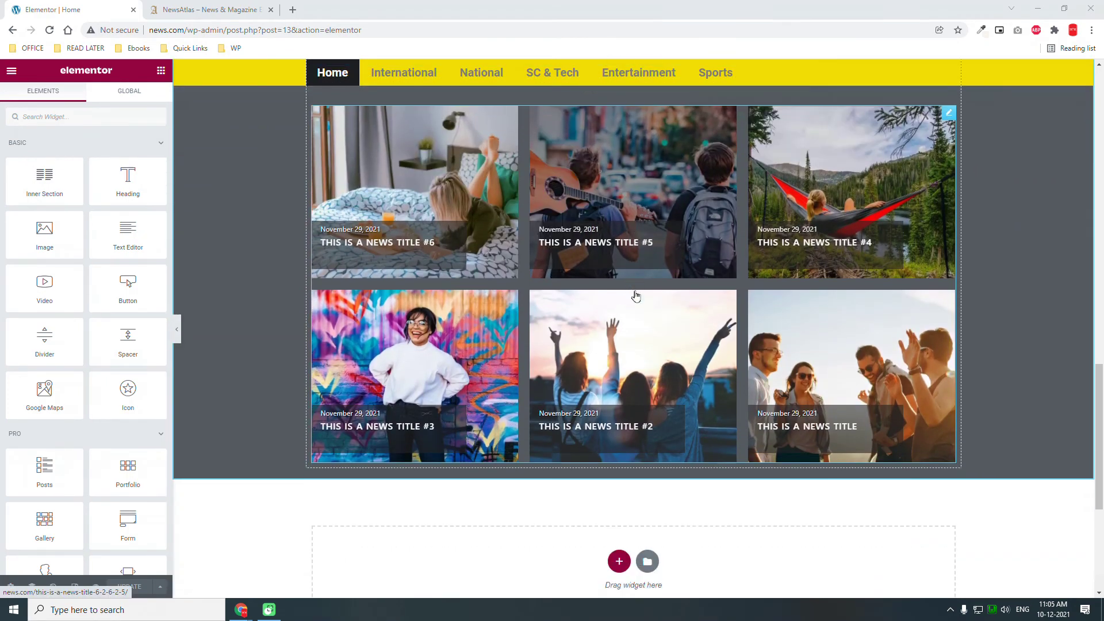
click(201, 10)
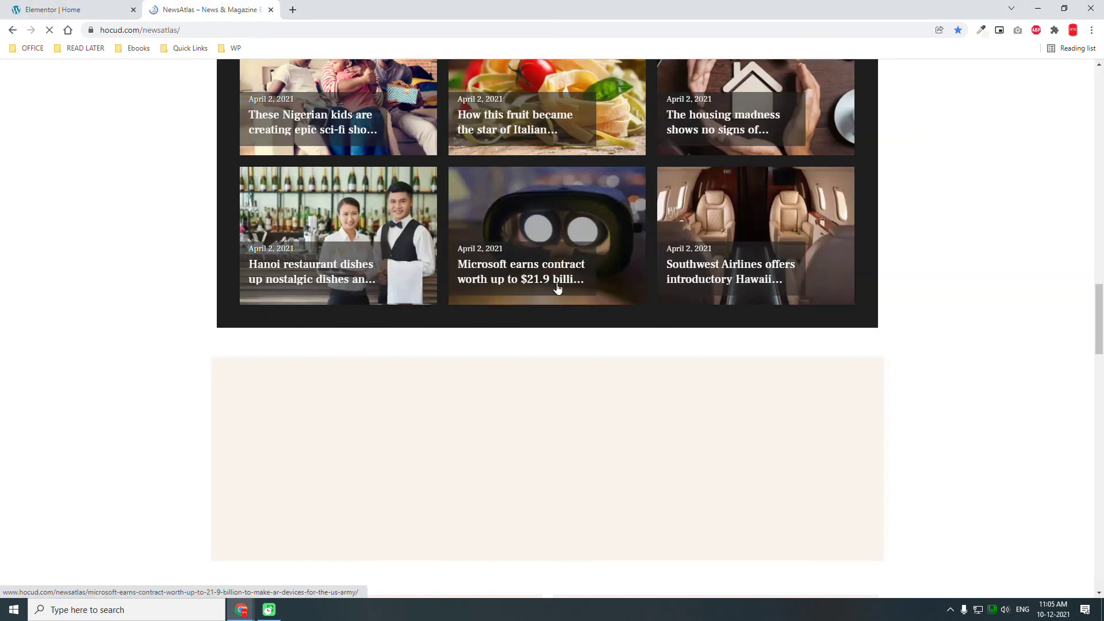
scroll(557, 288, down, 3)
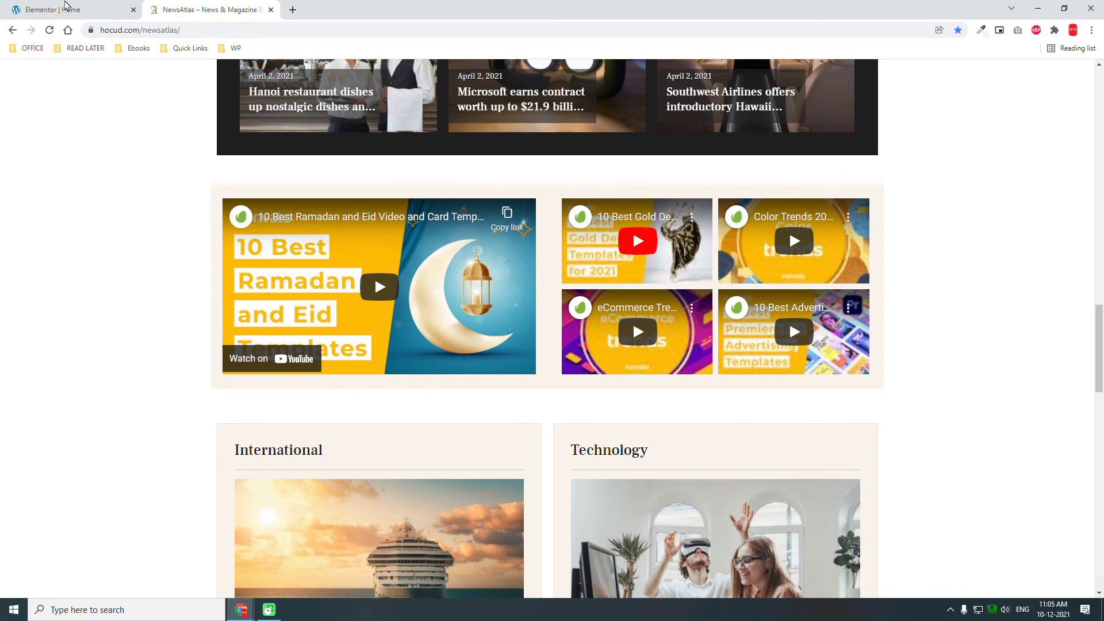
- Return to the Elementor page and add a three-column section below Editor's Pick, with a wide first column and two narrow ones
click(41, 7)
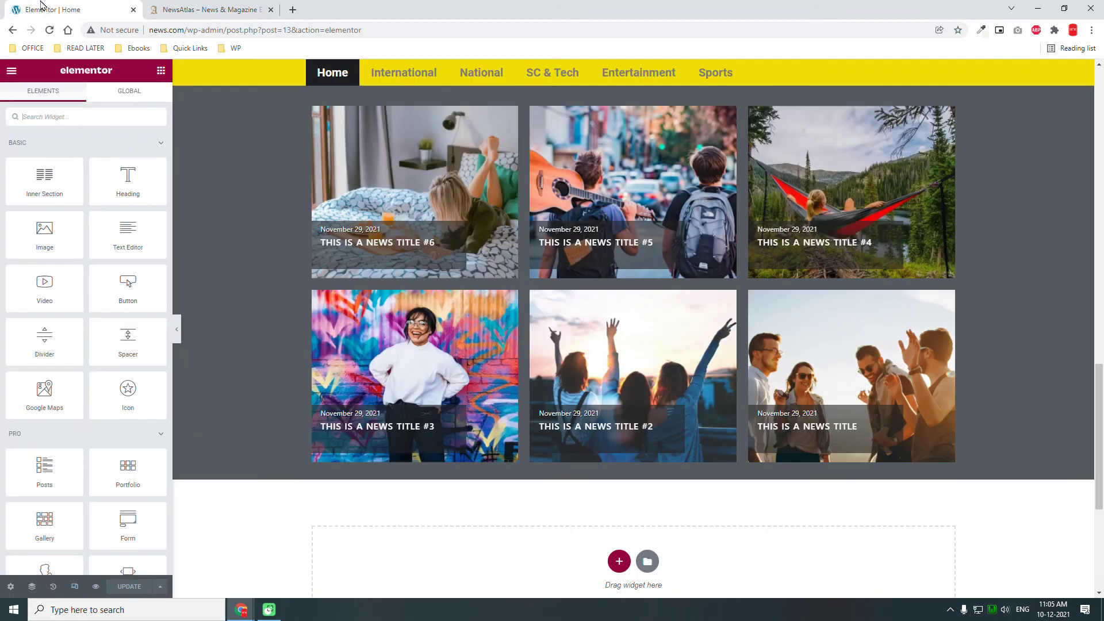
scroll(491, 248, down, 5)
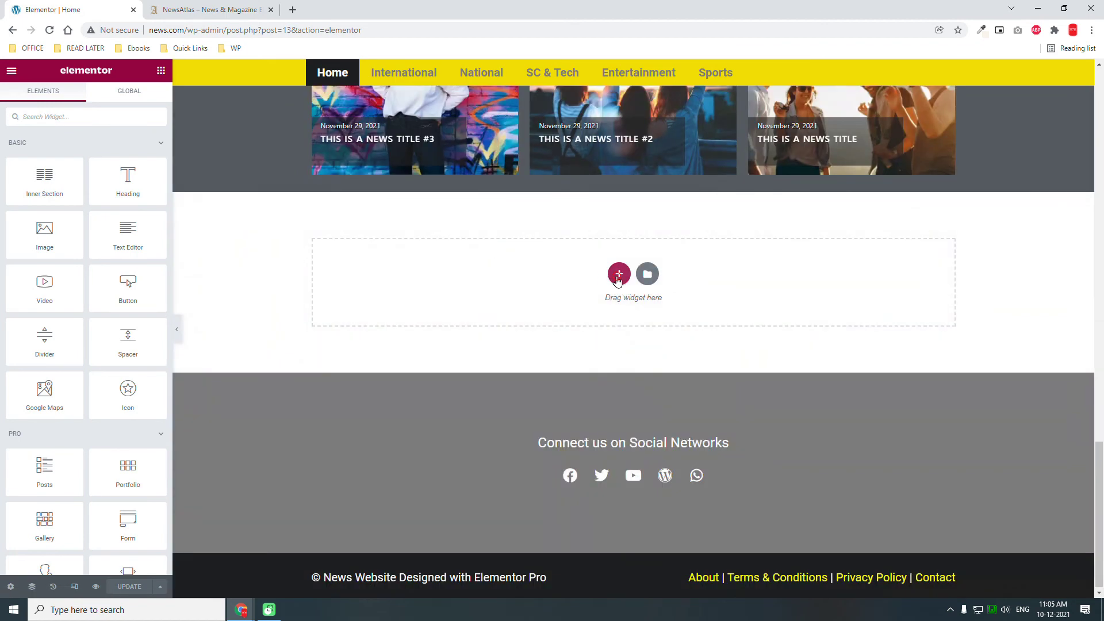
click(618, 273)
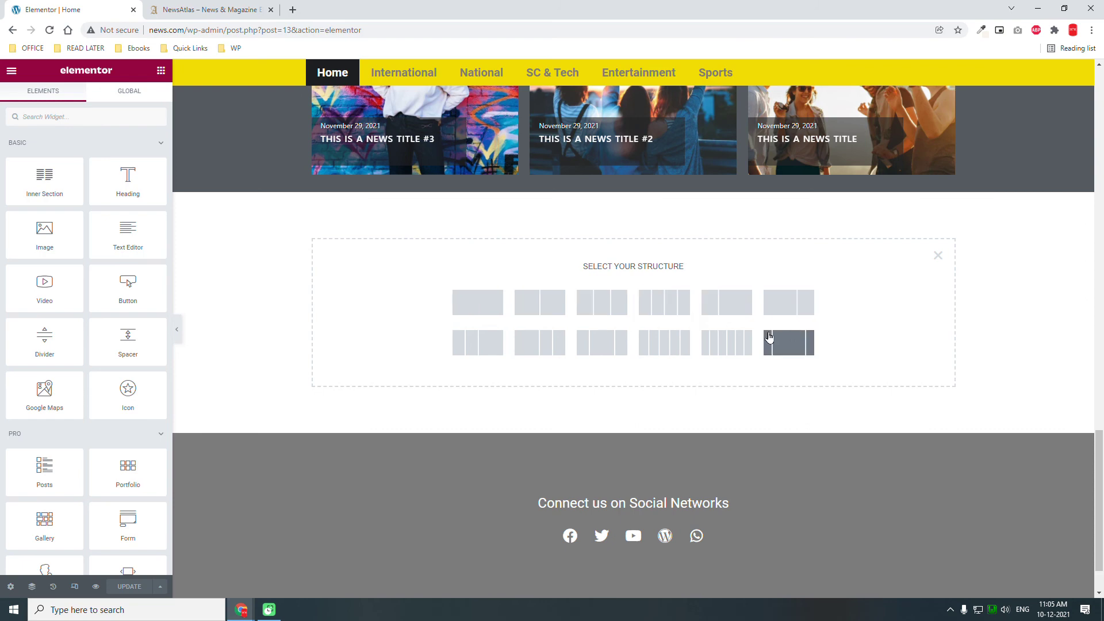
click(549, 347)
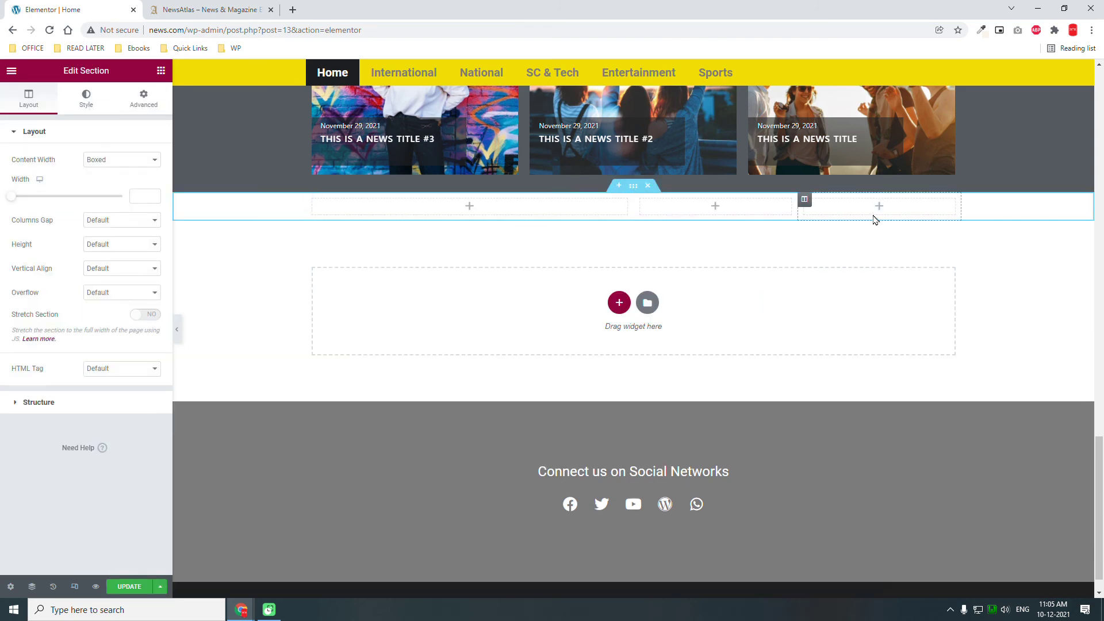
- Check the reference layout, then give the new section 50 px top and bottom margins and 20 px padding on all sides
click(198, 8)
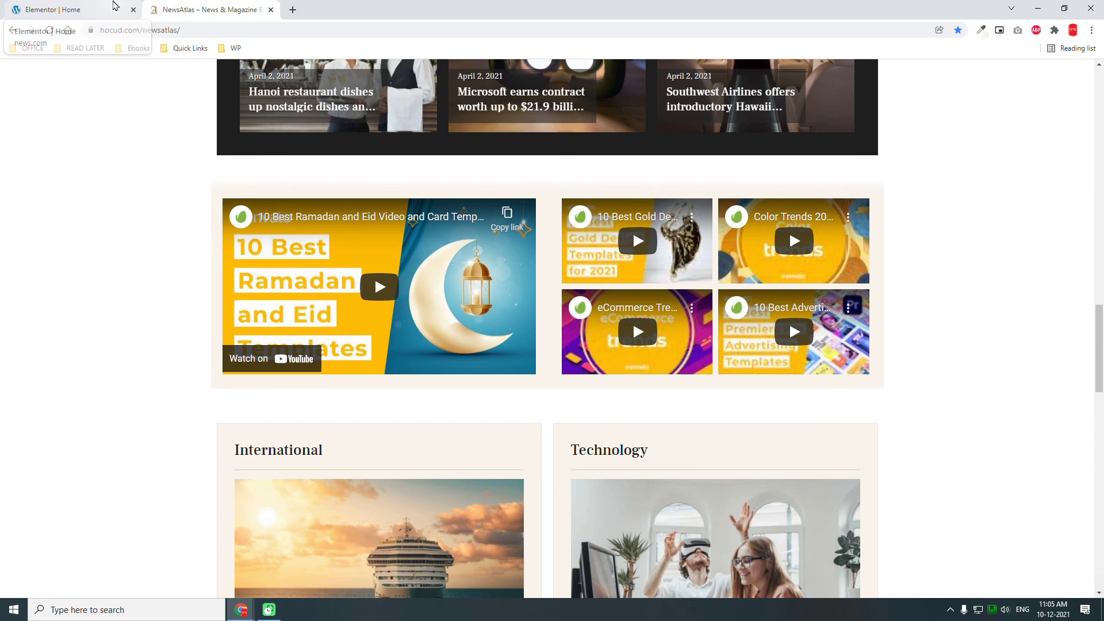
click(115, 6)
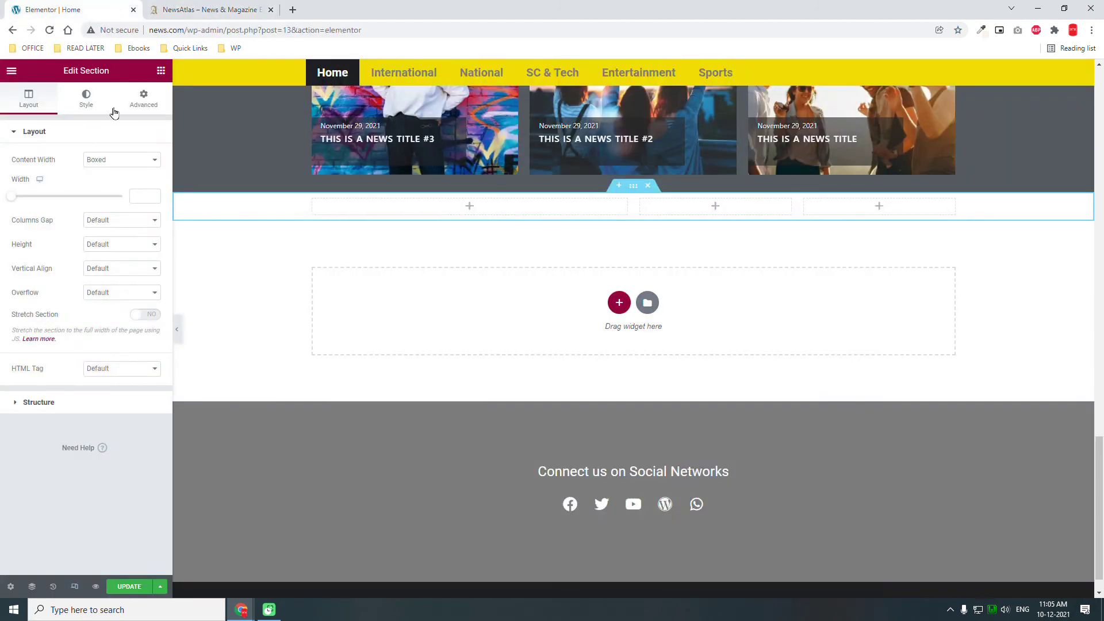
click(141, 106)
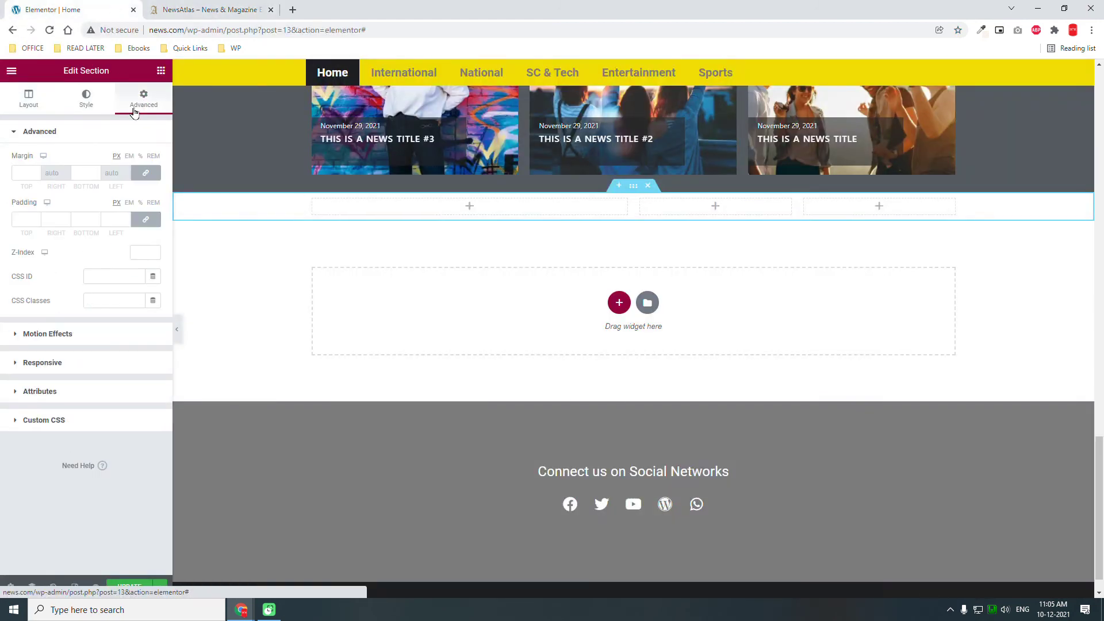
click(25, 173)
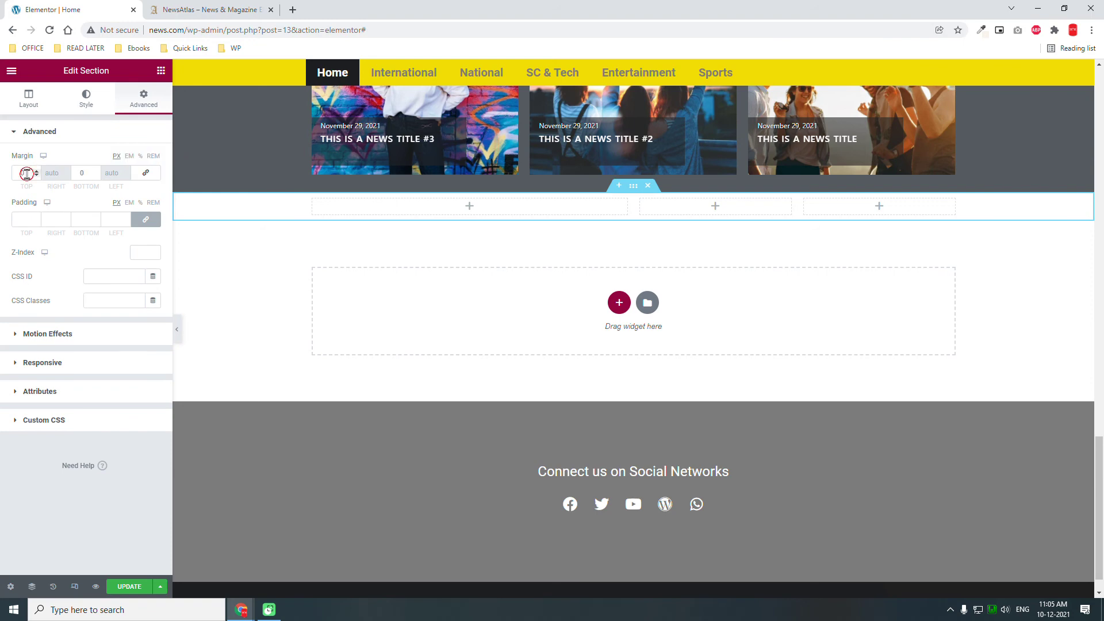
text(50)
key(Tab)
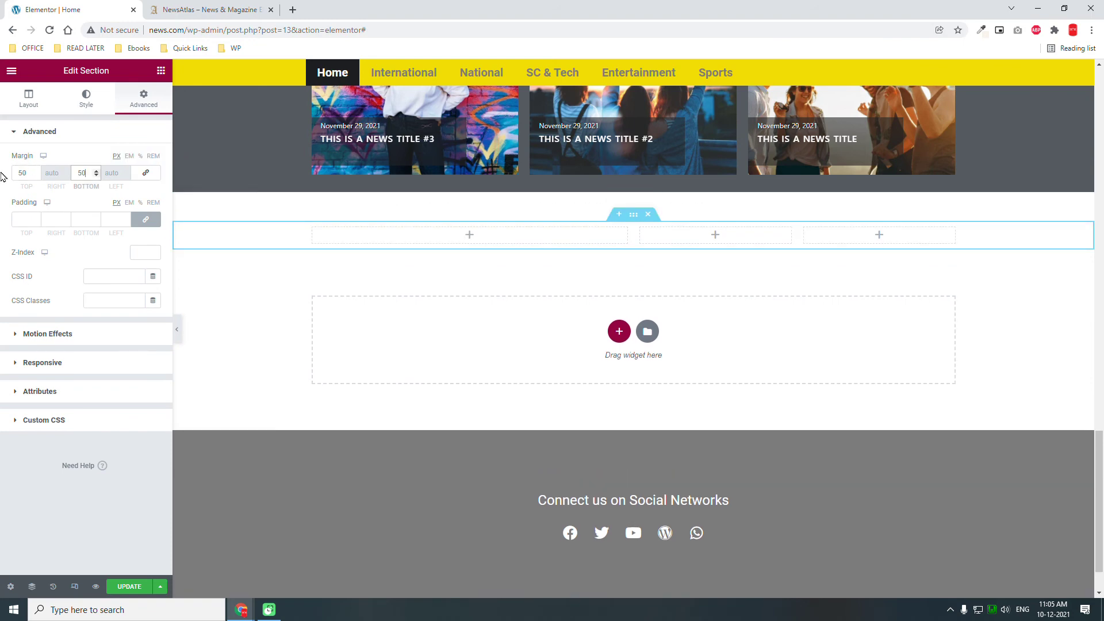
click(20, 217)
text(20)
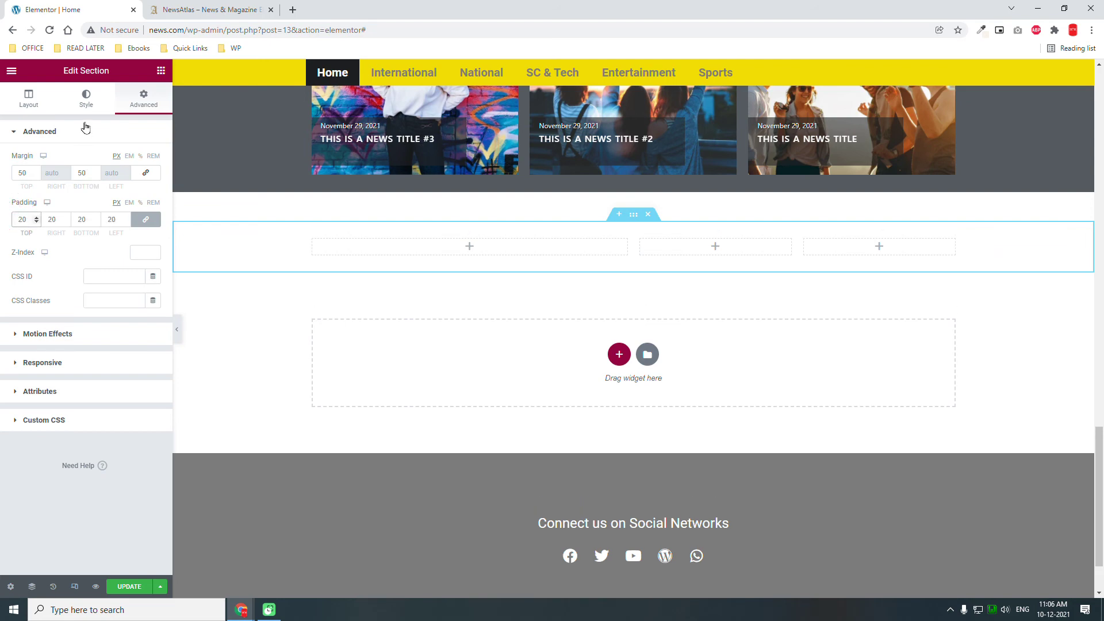
- Set the new section's background to the cream colour #FBF6EF, sampled from the news block above International
click(86, 116)
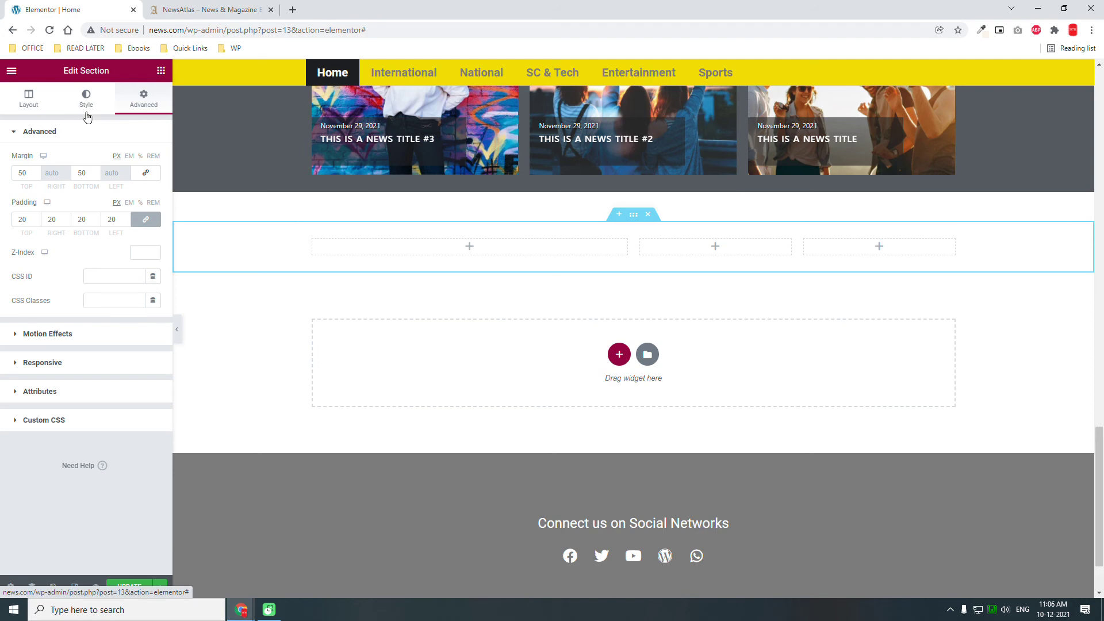
click(86, 103)
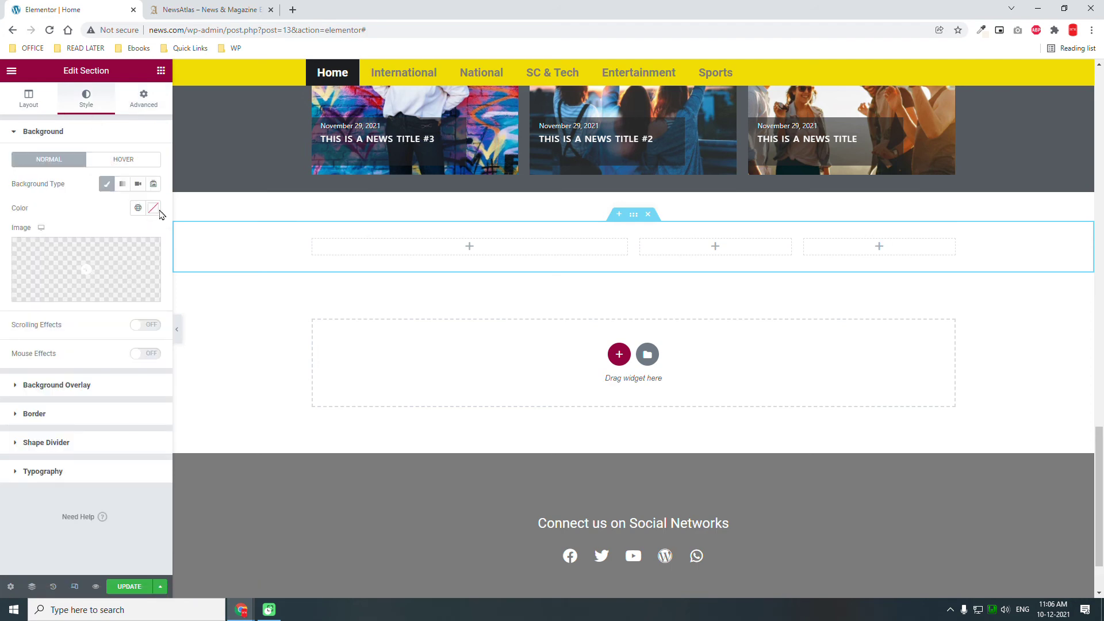
click(153, 209)
scroll(530, 312, up, 2)
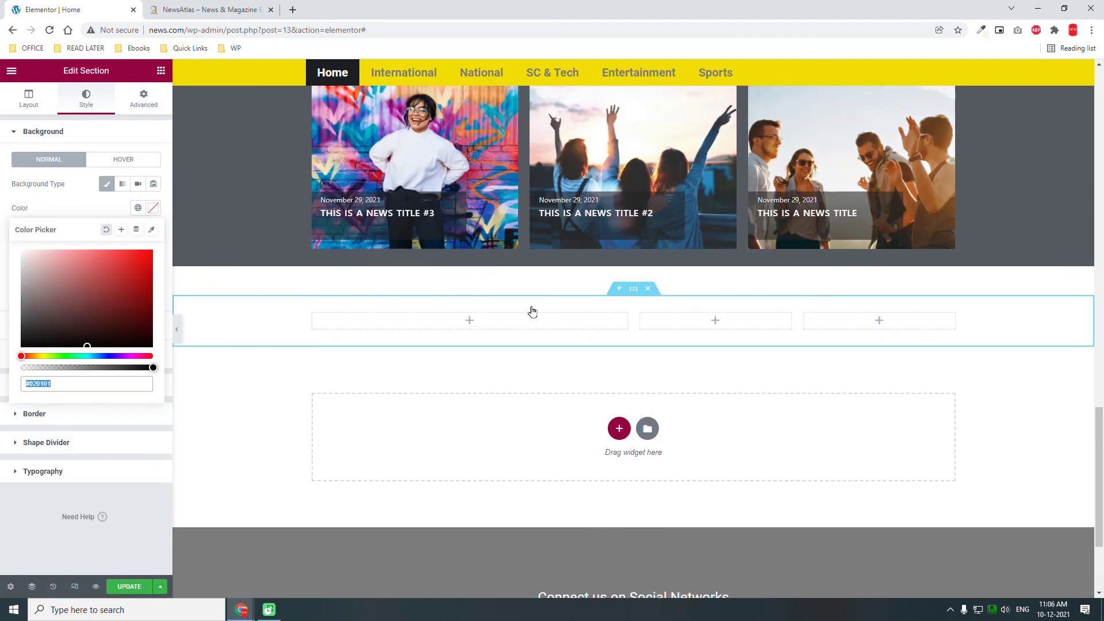
scroll(531, 311, up, 10)
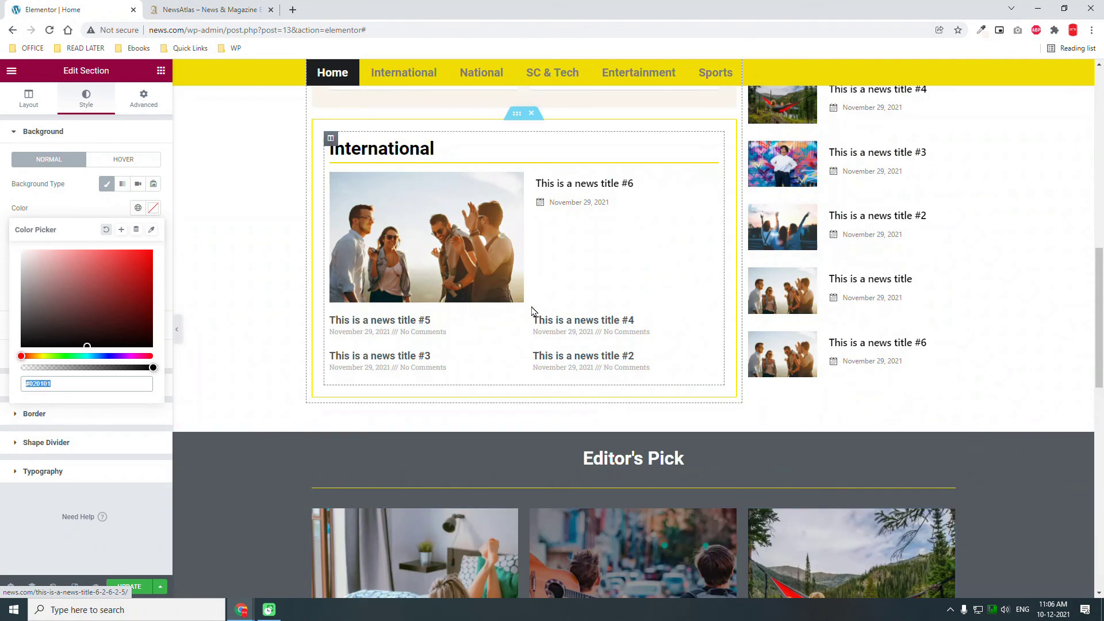
scroll(532, 311, up, 2)
click(151, 229)
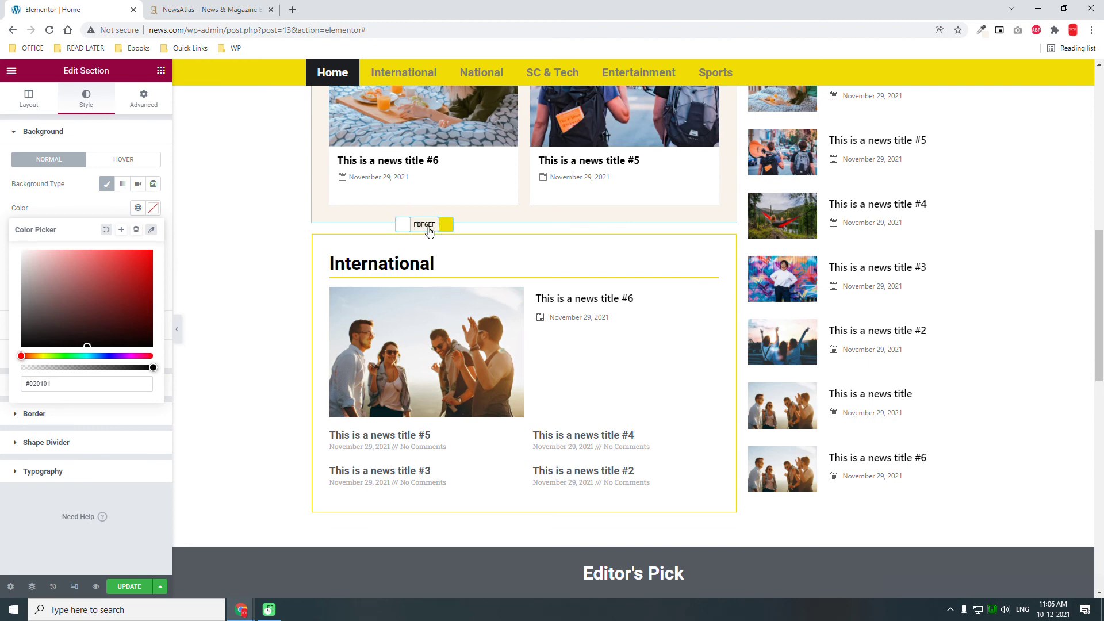
click(429, 231)
scroll(783, 357, down, 2)
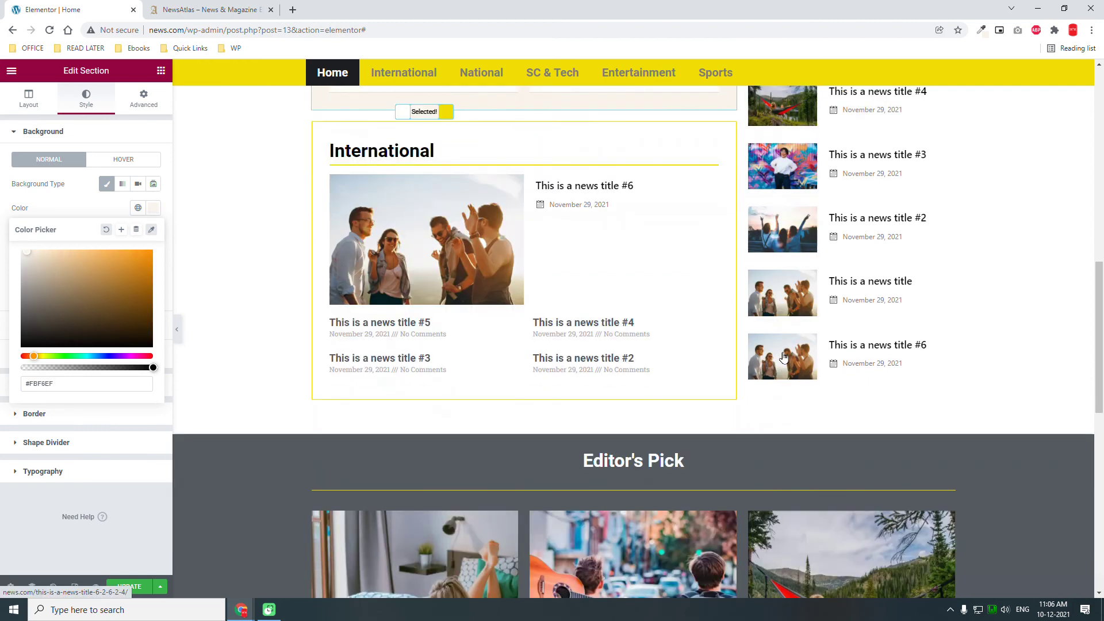
scroll(783, 356, down, 4)
scroll(783, 357, down, 5)
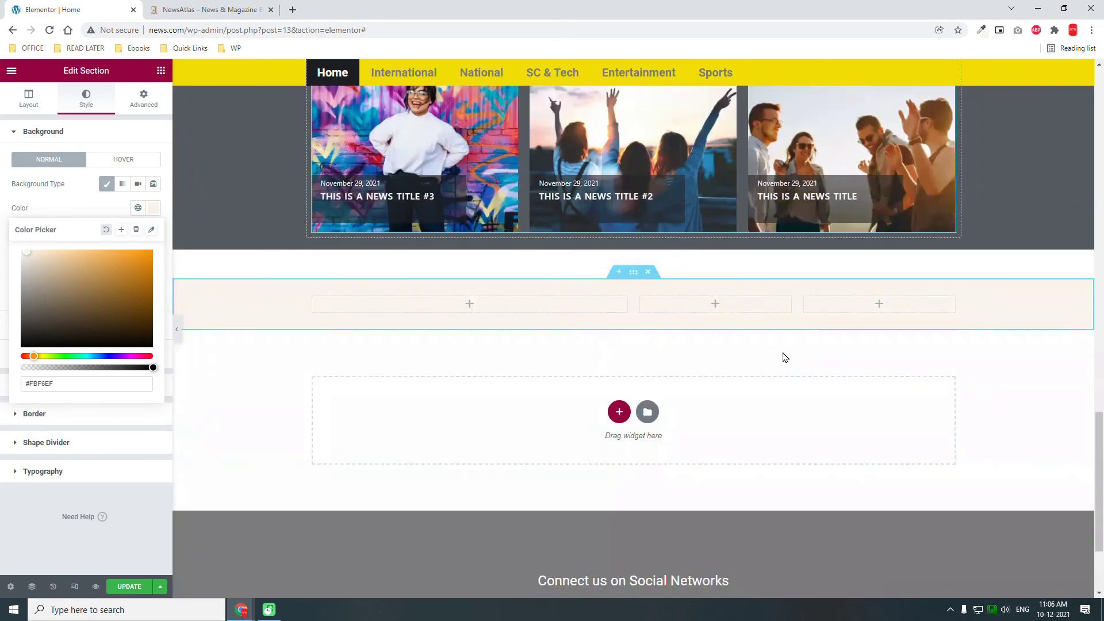
scroll(675, 347, down, 2)
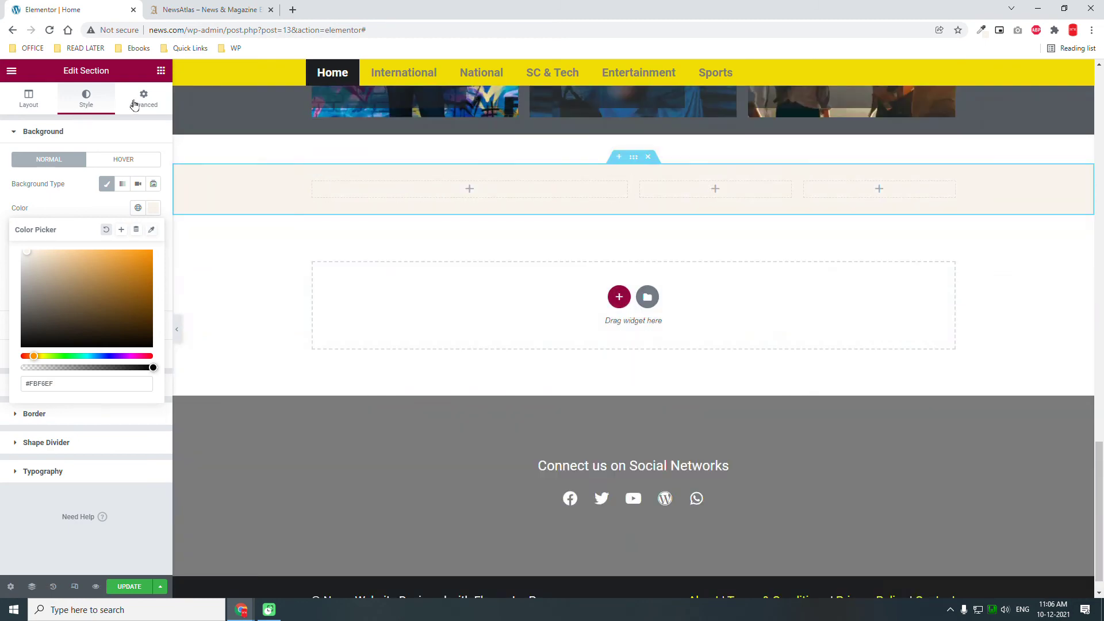
- Recheck the reference layout, then remove the three-column section's background fill and clear its padding
click(161, 73)
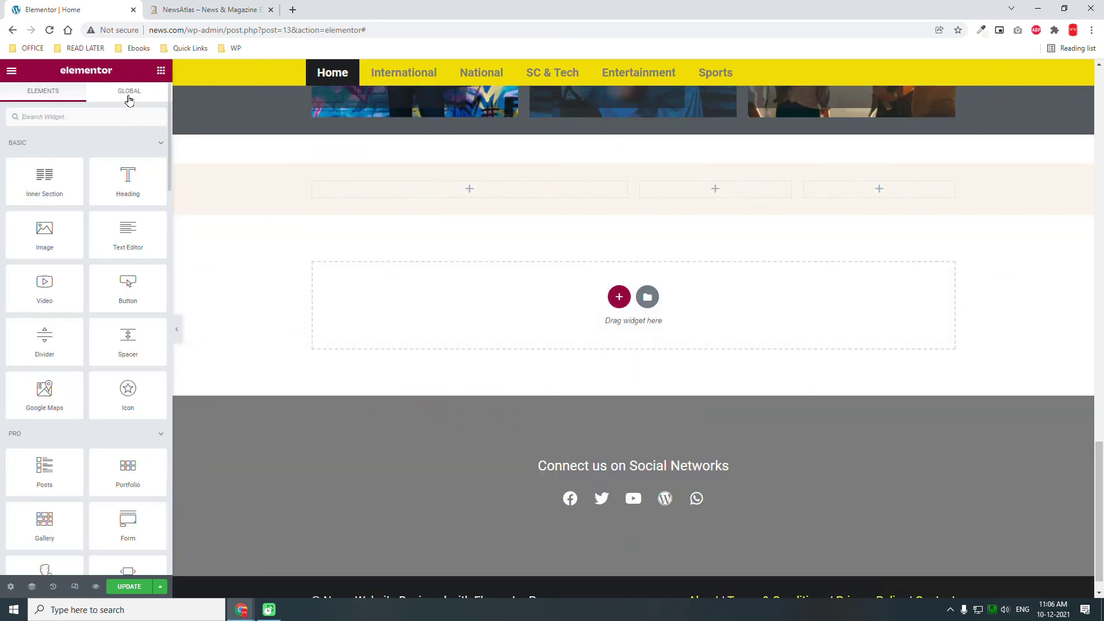
click(160, 7)
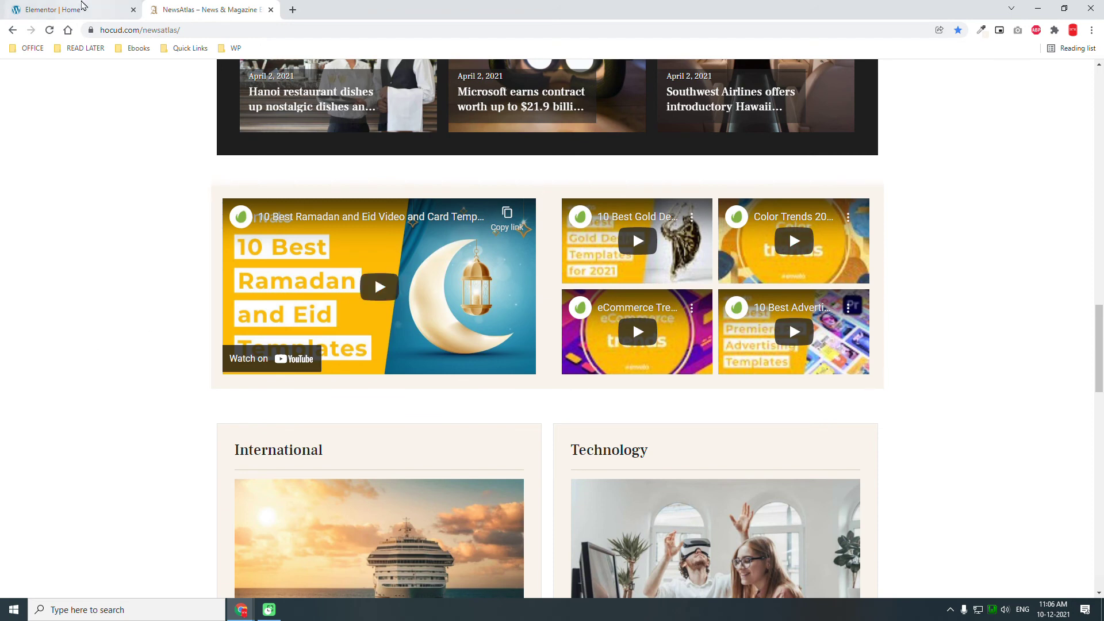
click(81, 7)
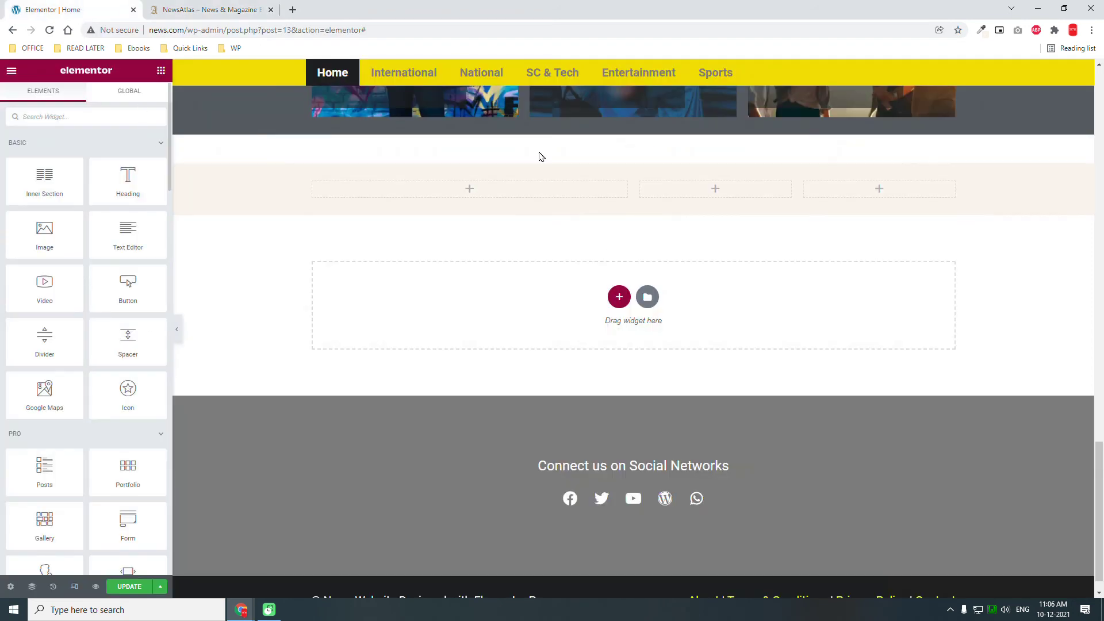
mouse_move(634, 165)
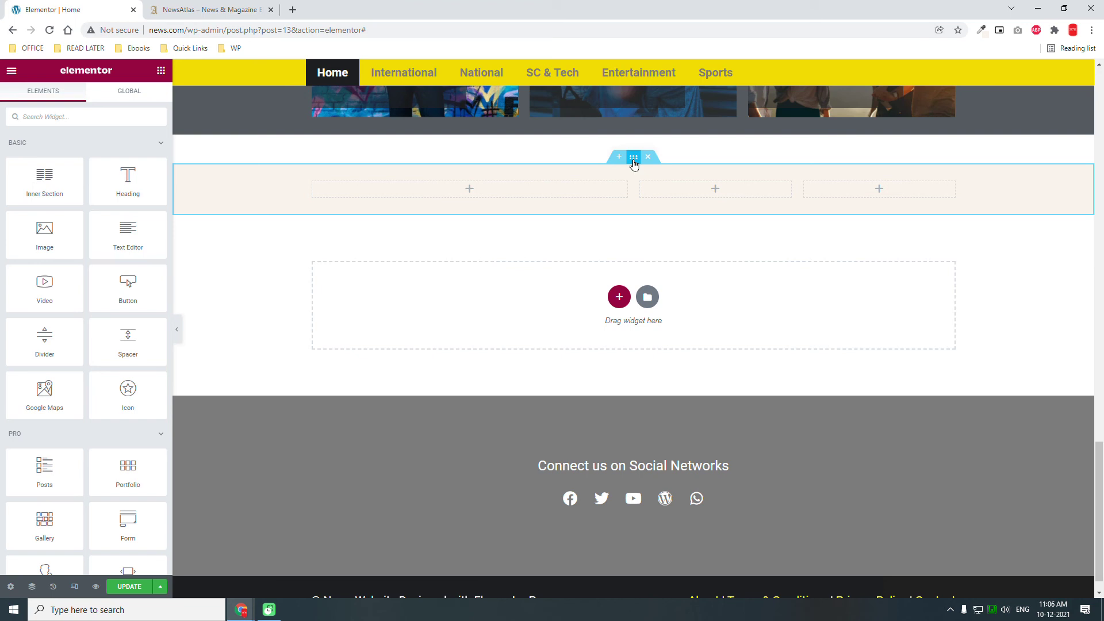
click(633, 165)
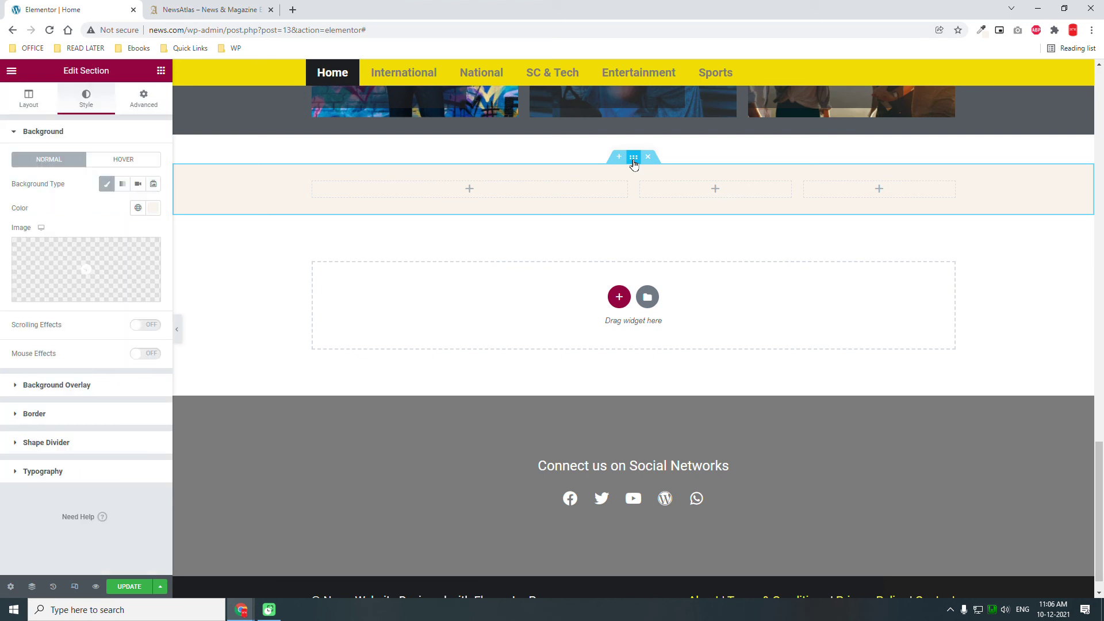
click(107, 184)
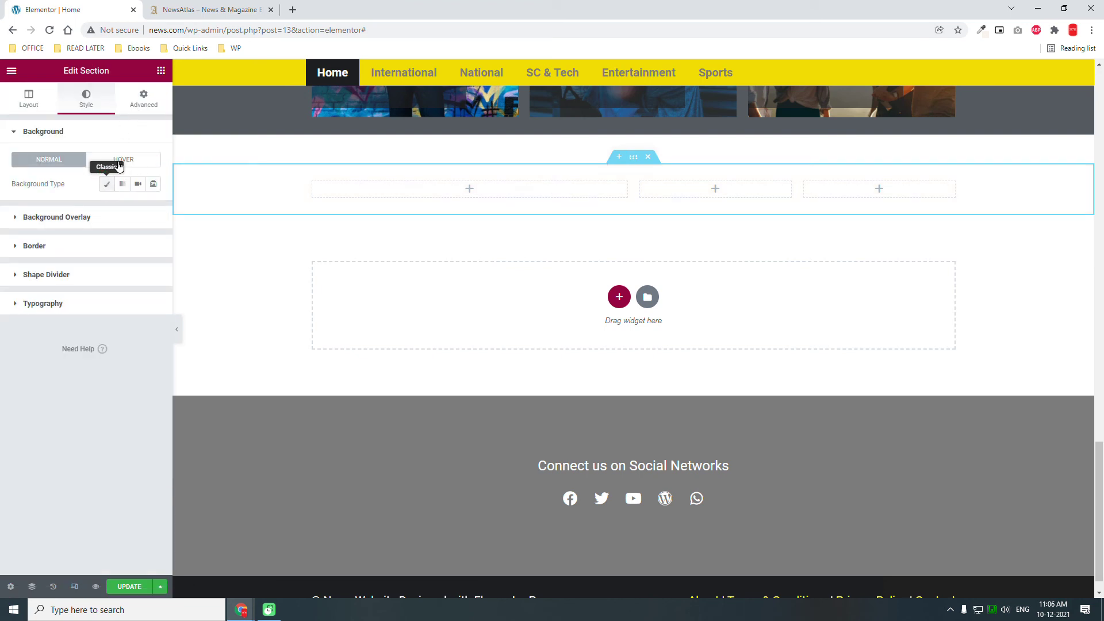
click(144, 99)
double_click(22, 219)
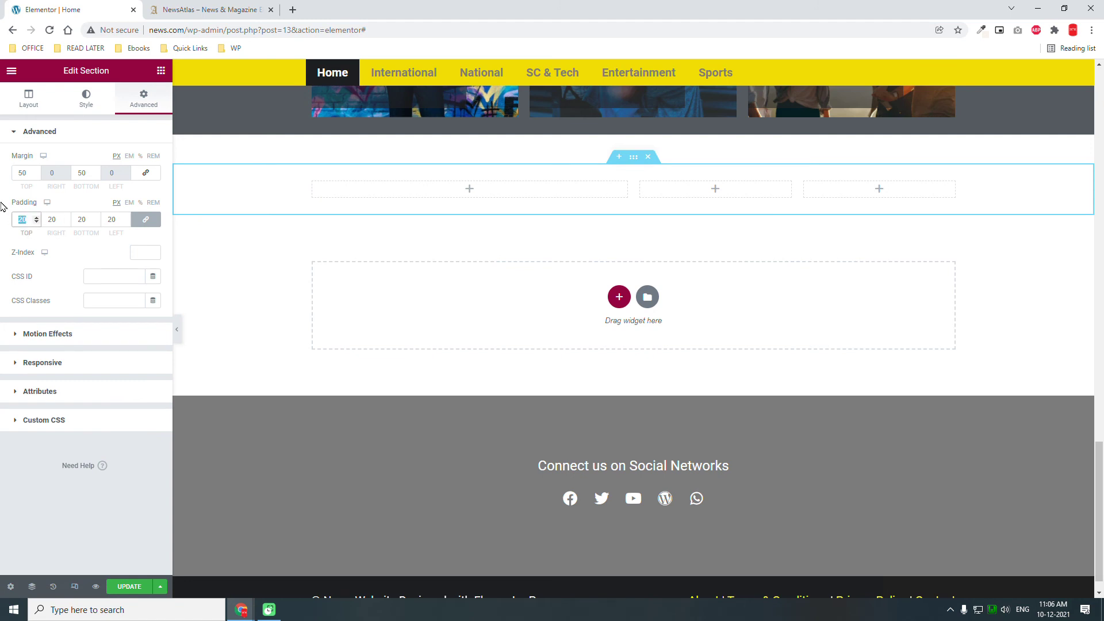
key(BackSpace)
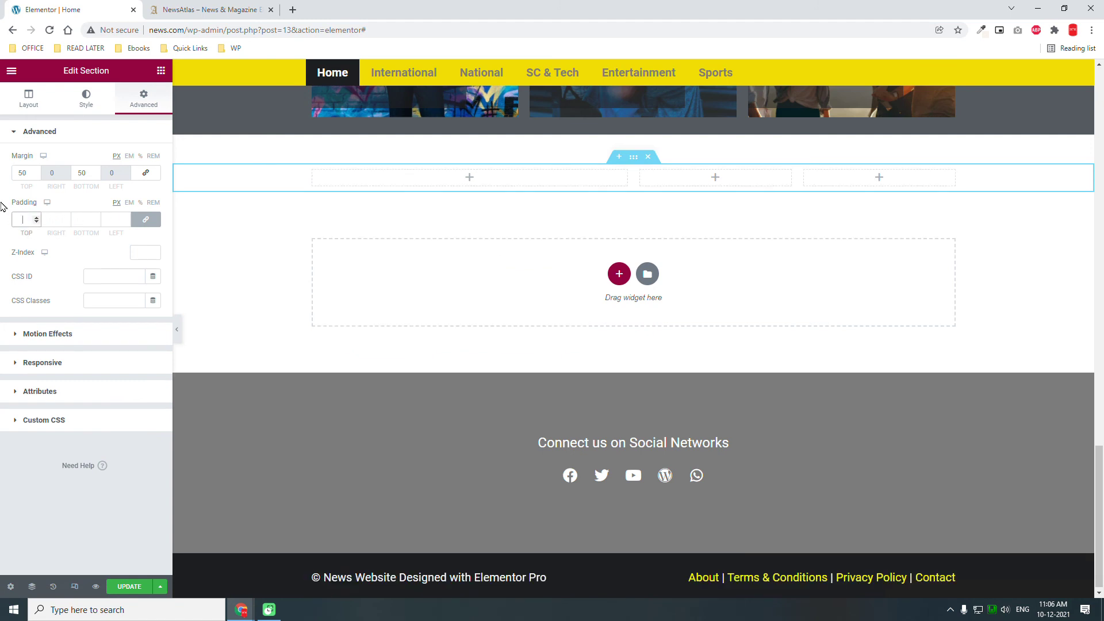
- Set the padding of the section's wide first column to 20 px on all sides
click(161, 70)
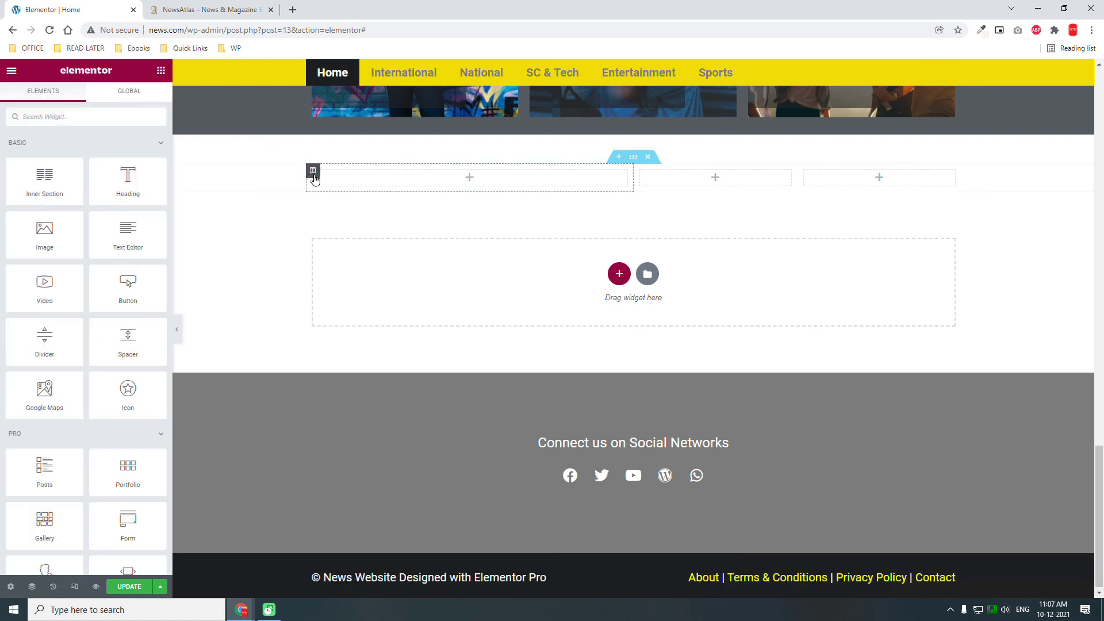
click(314, 171)
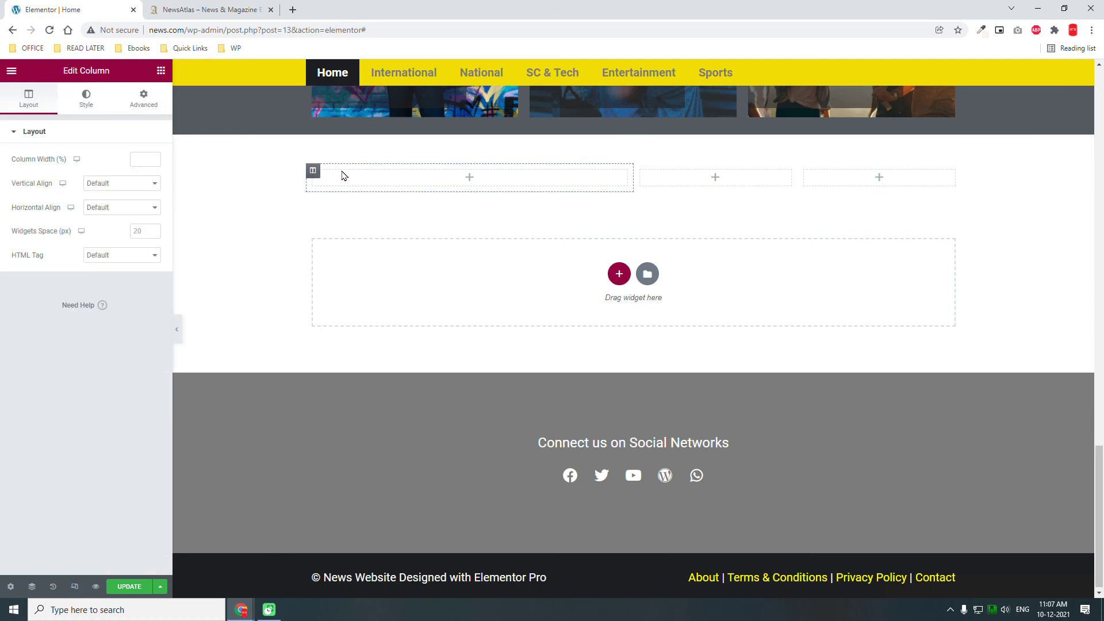
click(138, 102)
click(107, 216)
text(20)
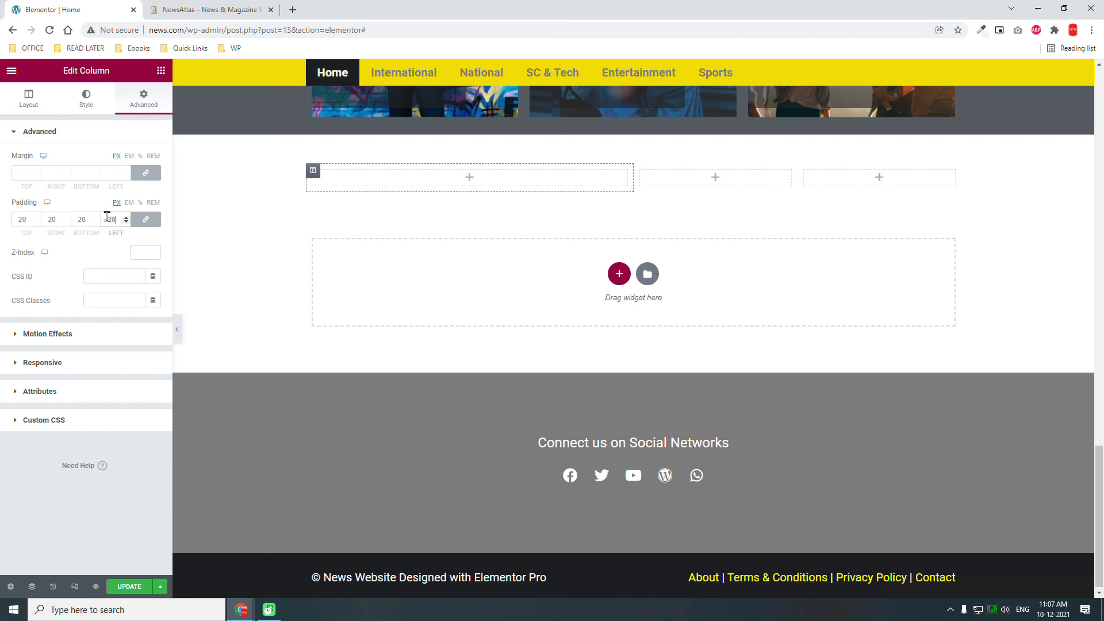
- Set the wide first column's background to the cream colour #FBF6EF, sampled from the news block above International, and copy its colour code
click(83, 102)
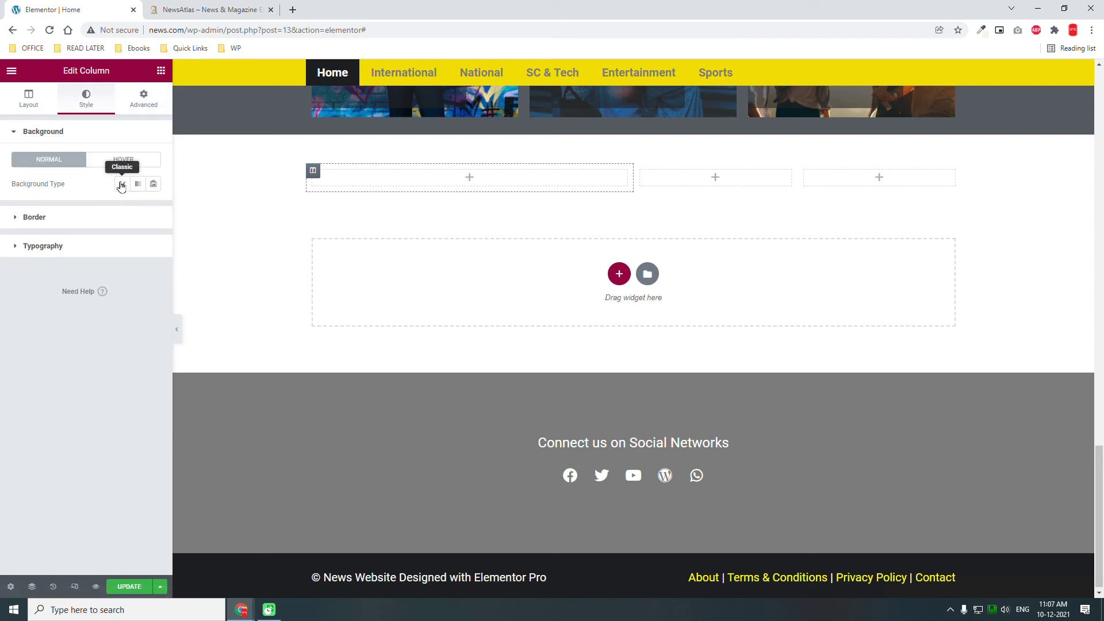
click(128, 191)
click(152, 207)
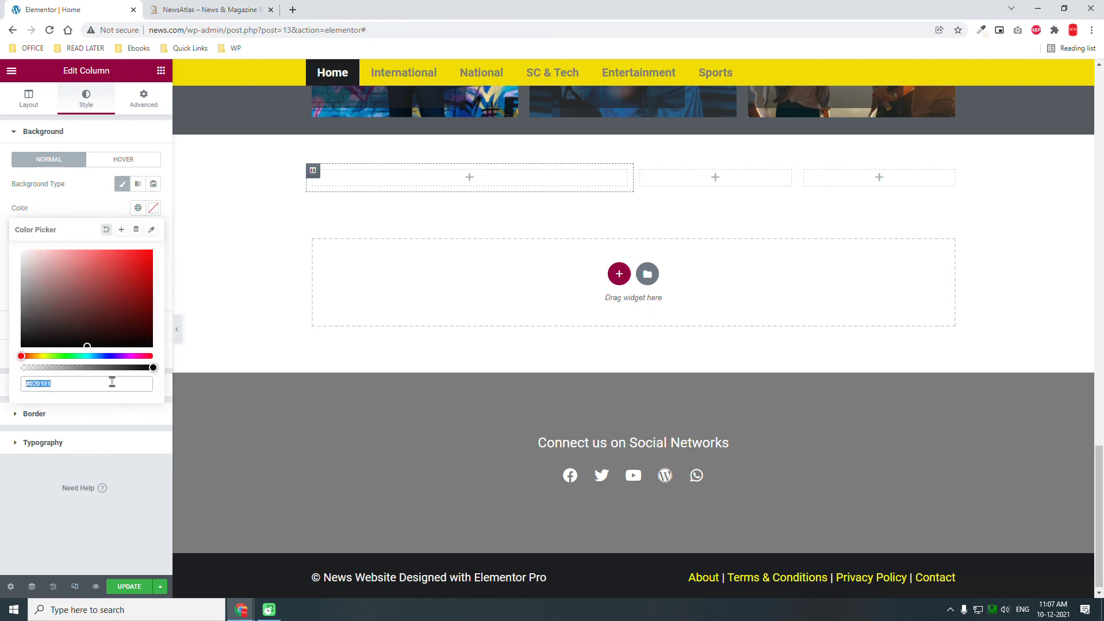
key(ctrl+v)
key(ctrl+v)
click(151, 230)
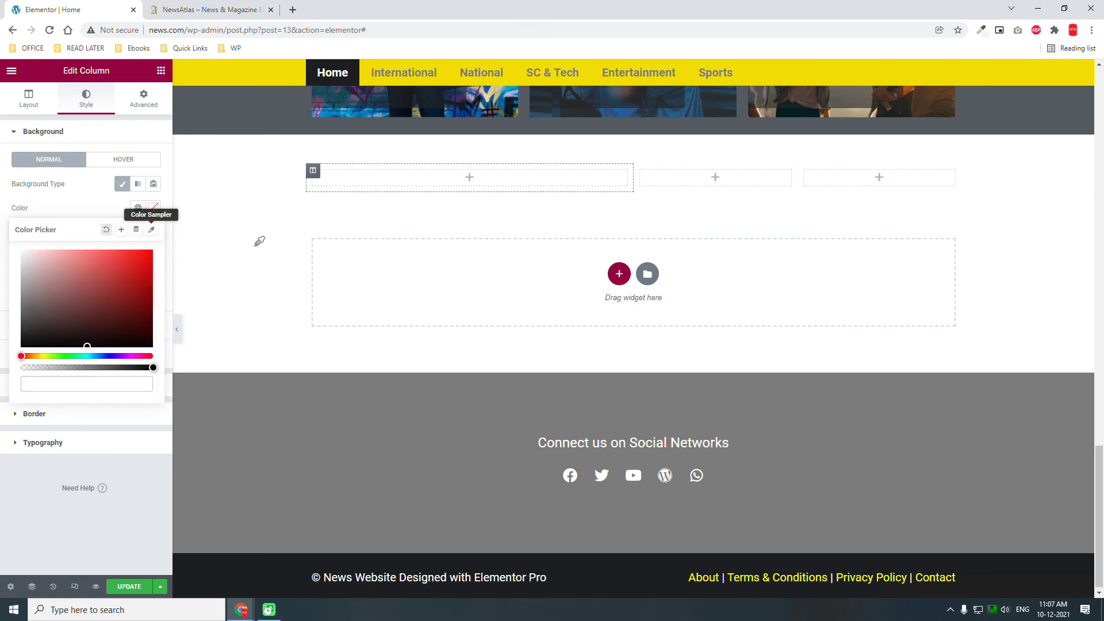
scroll(259, 241, up, 15)
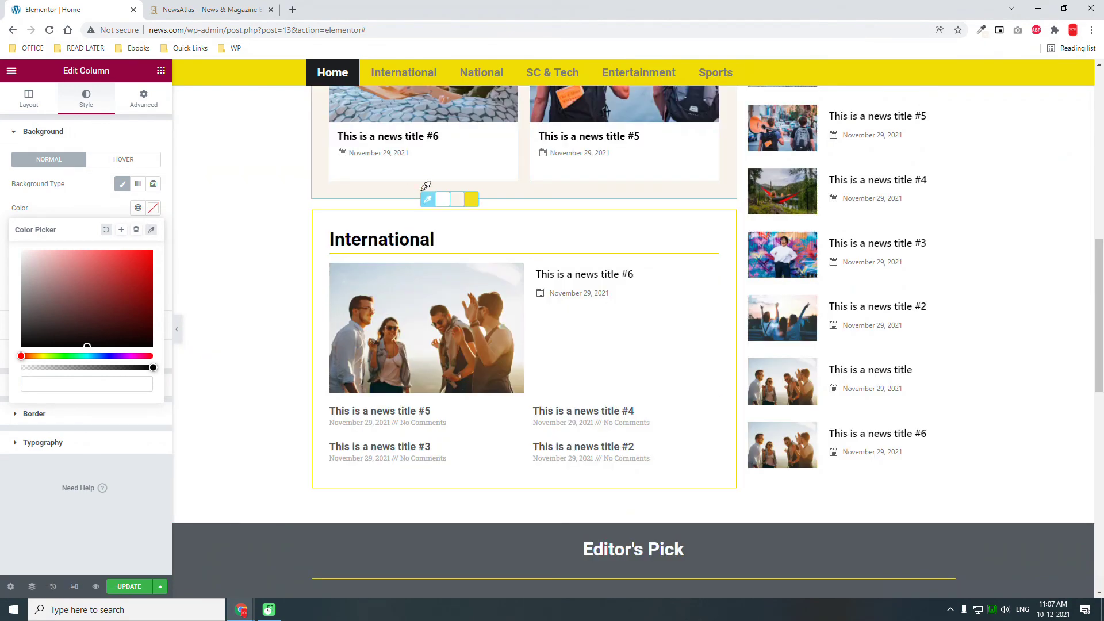
click(455, 196)
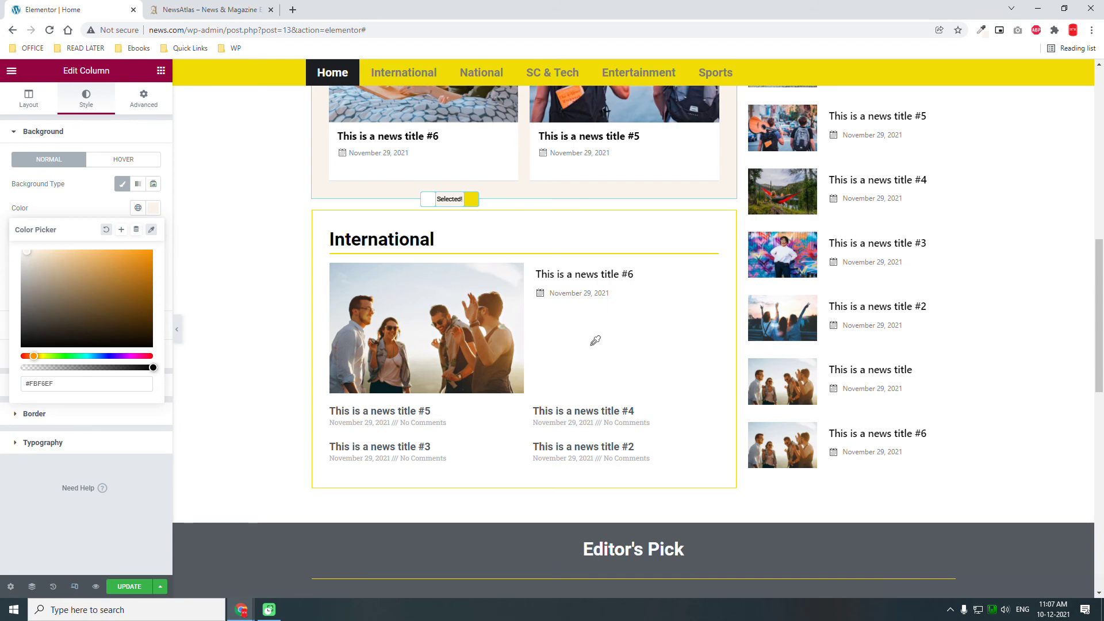
scroll(596, 340, down, 9)
click(73, 385)
key(ctrl+c)
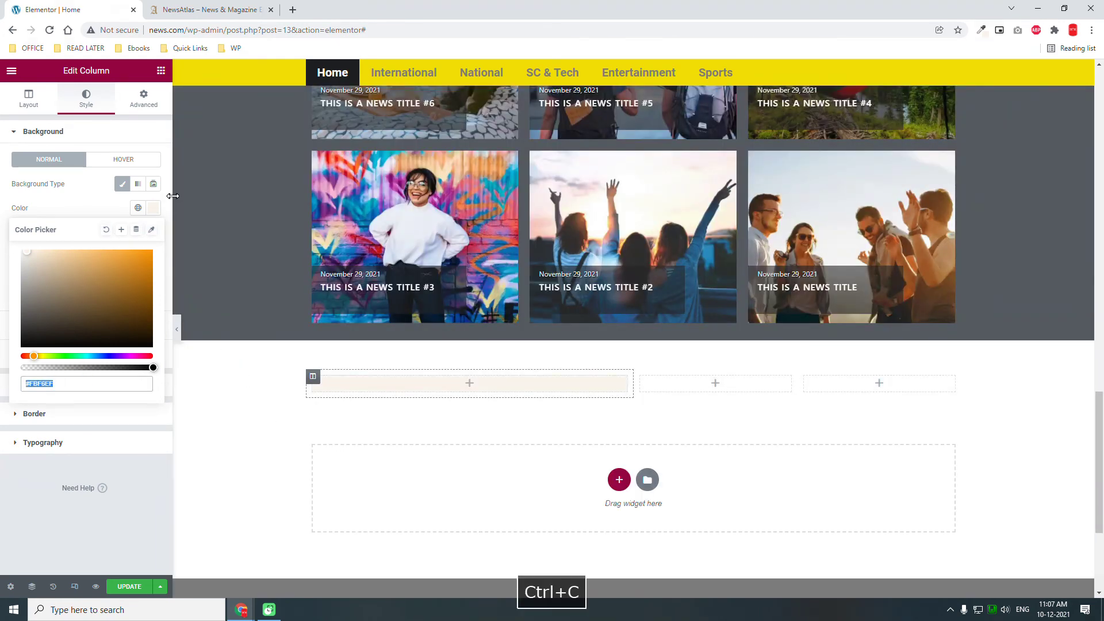
- Add a Video widget to the wide first column of the new section
click(154, 73)
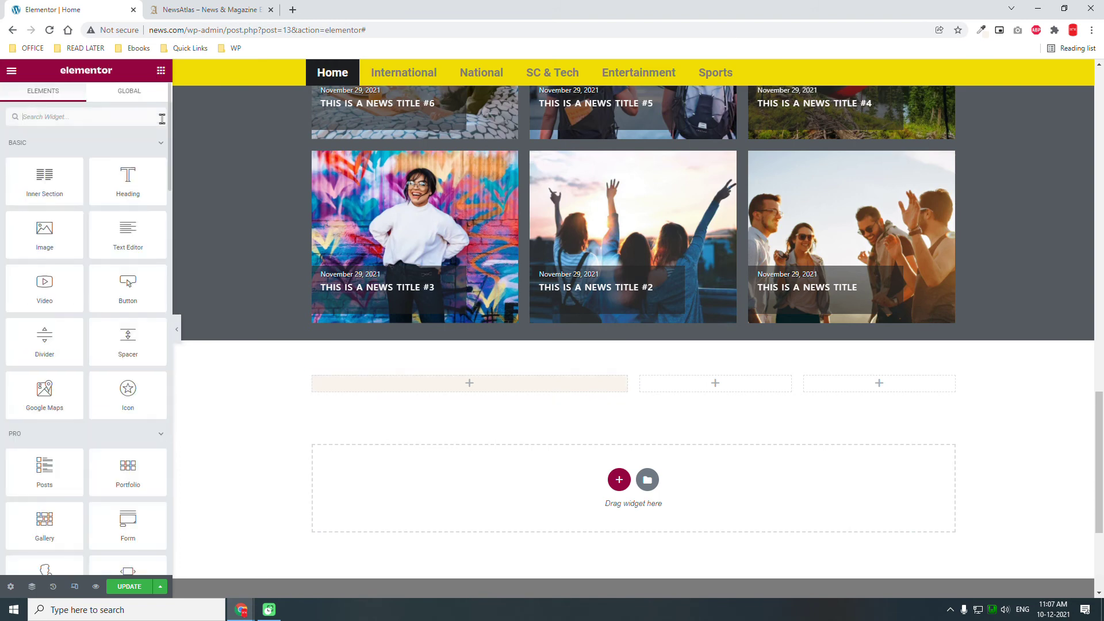
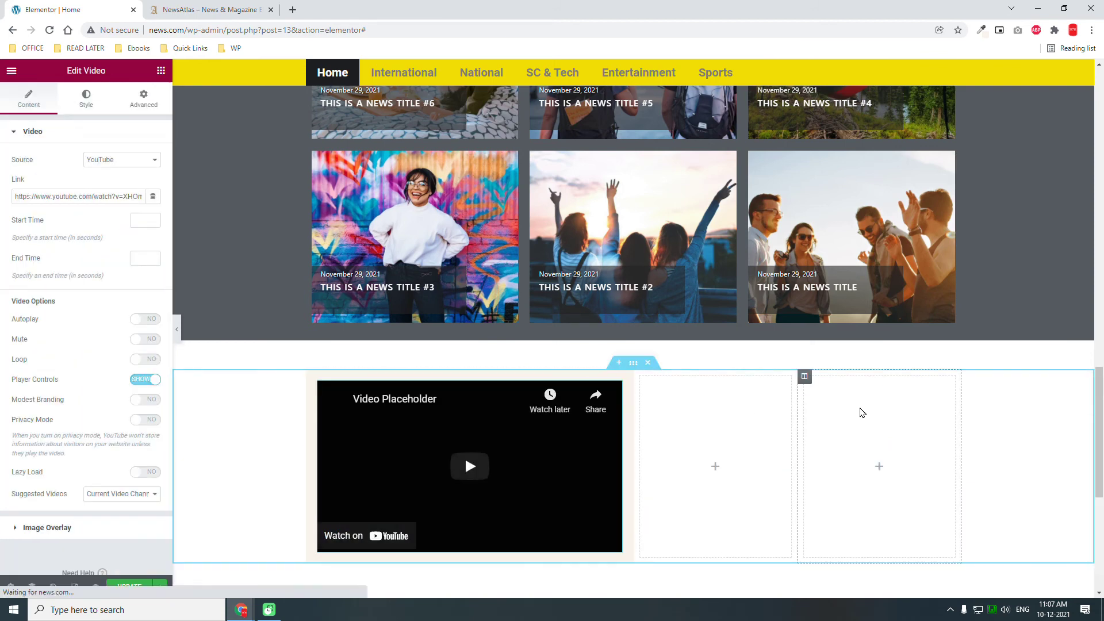
scroll(862, 410, down, 1)
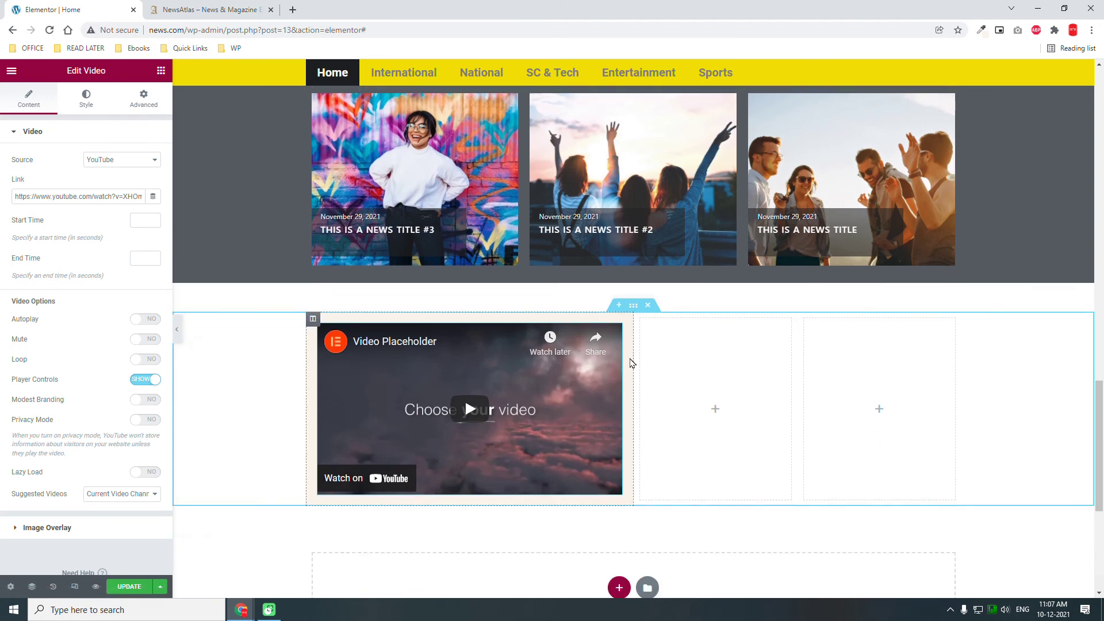
- Try to paste a style onto the section's two empty narrow columns without first copying the video column
click(641, 319)
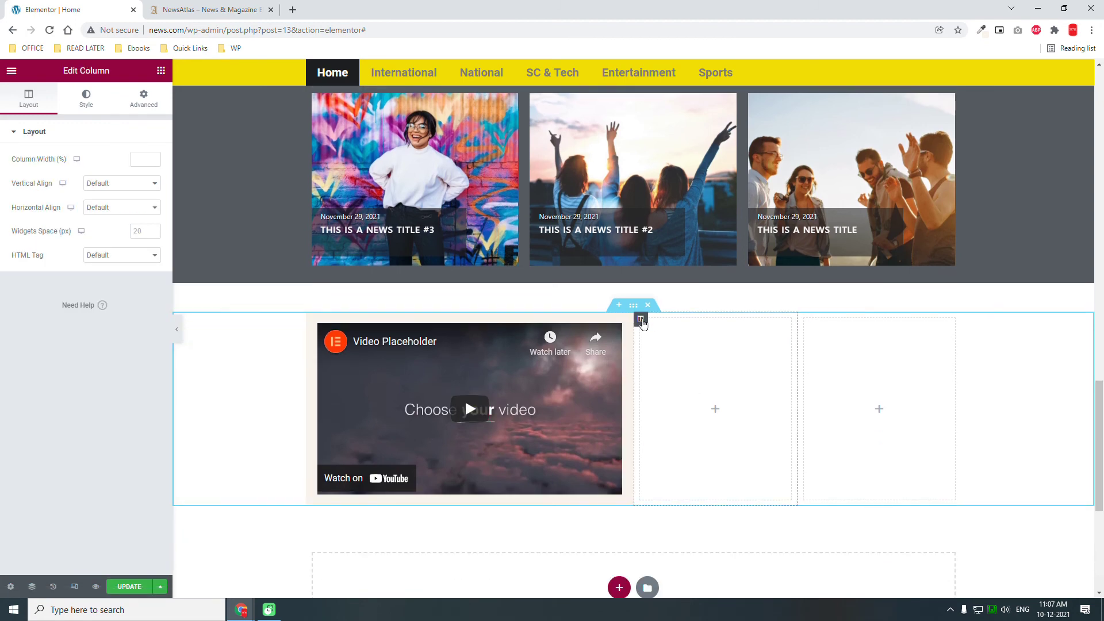
right_click(640, 320)
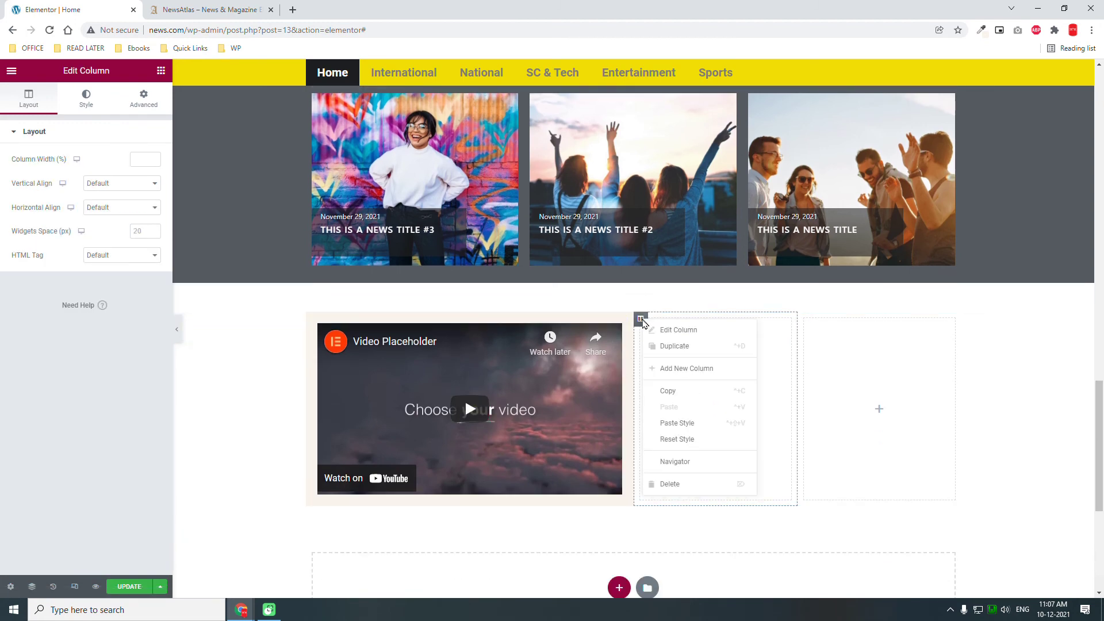
click(694, 423)
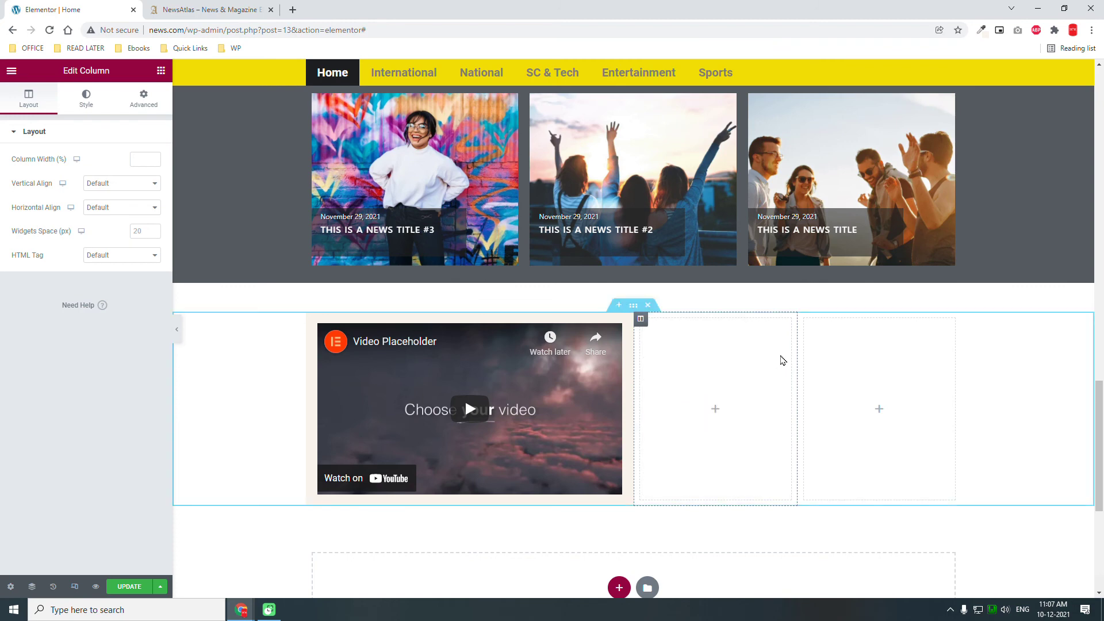
right_click(806, 320)
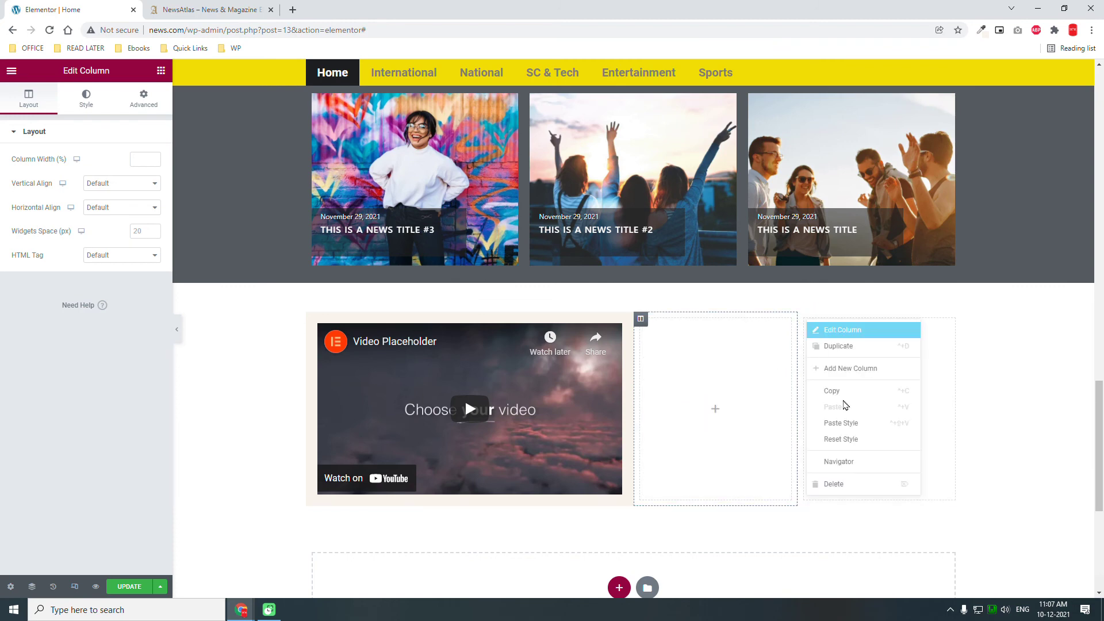
click(852, 424)
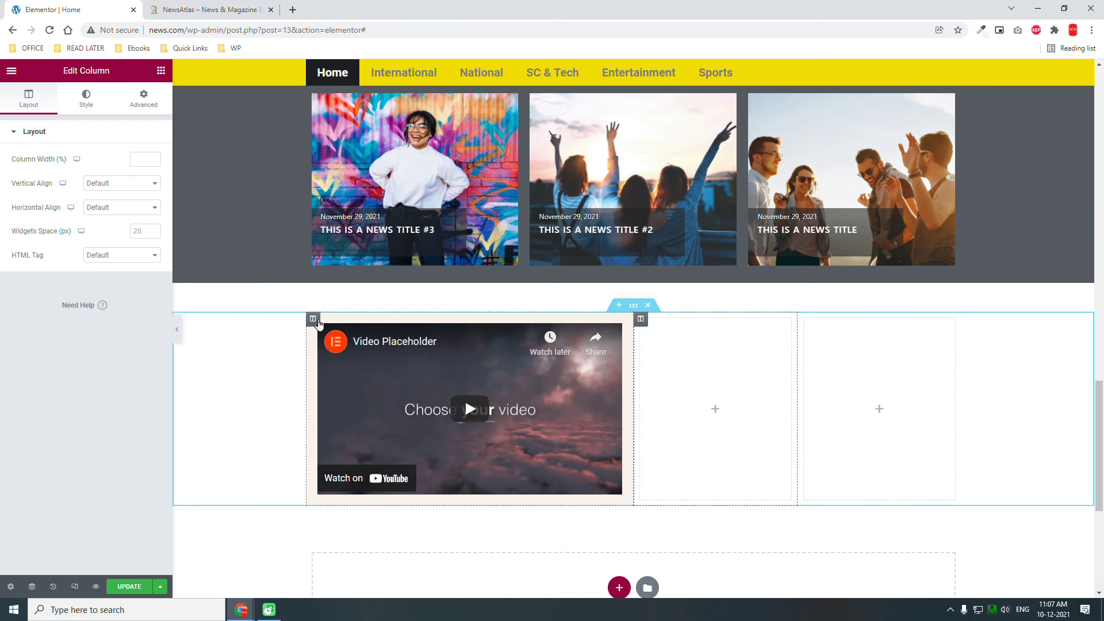
- Copy the wide video column and paste its style onto the second and third columns
right_click(314, 322)
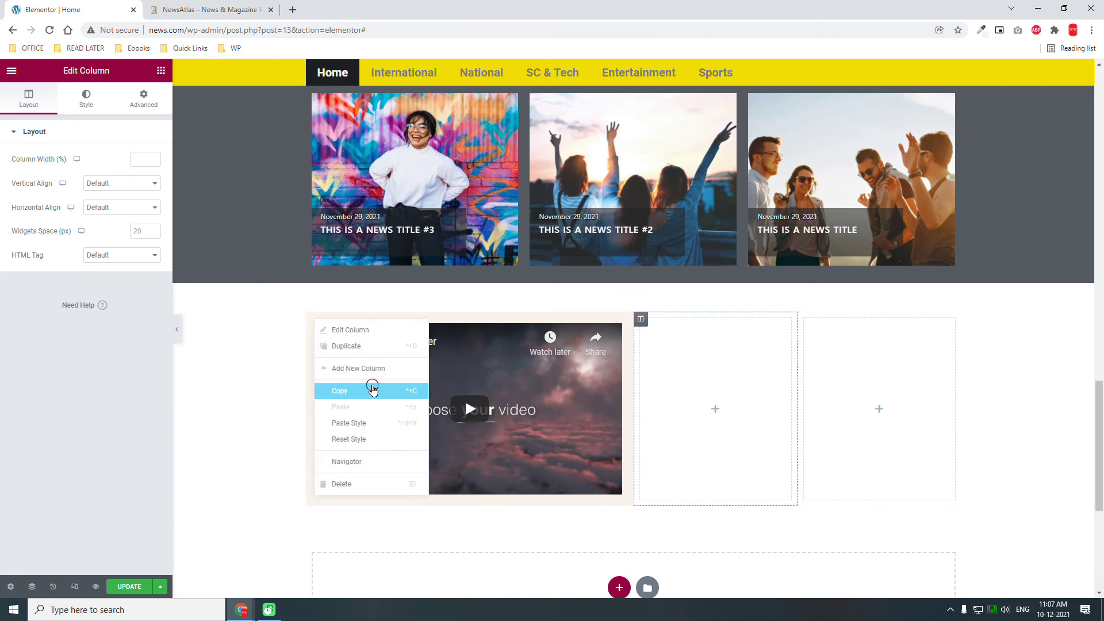
click(373, 390)
right_click(640, 319)
click(702, 424)
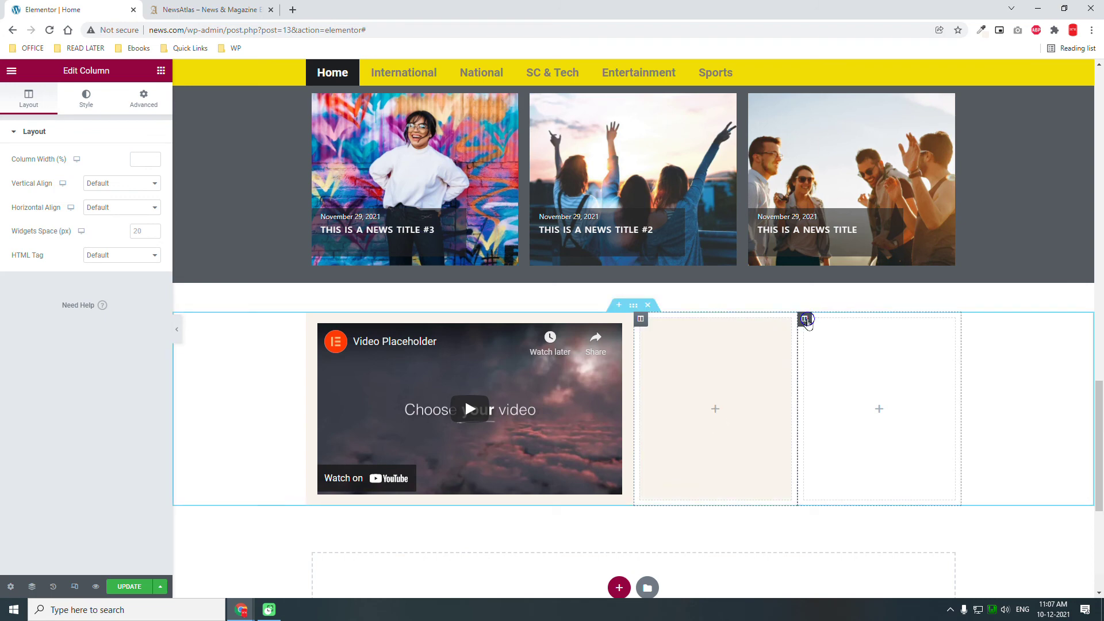
right_click(808, 324)
click(842, 423)
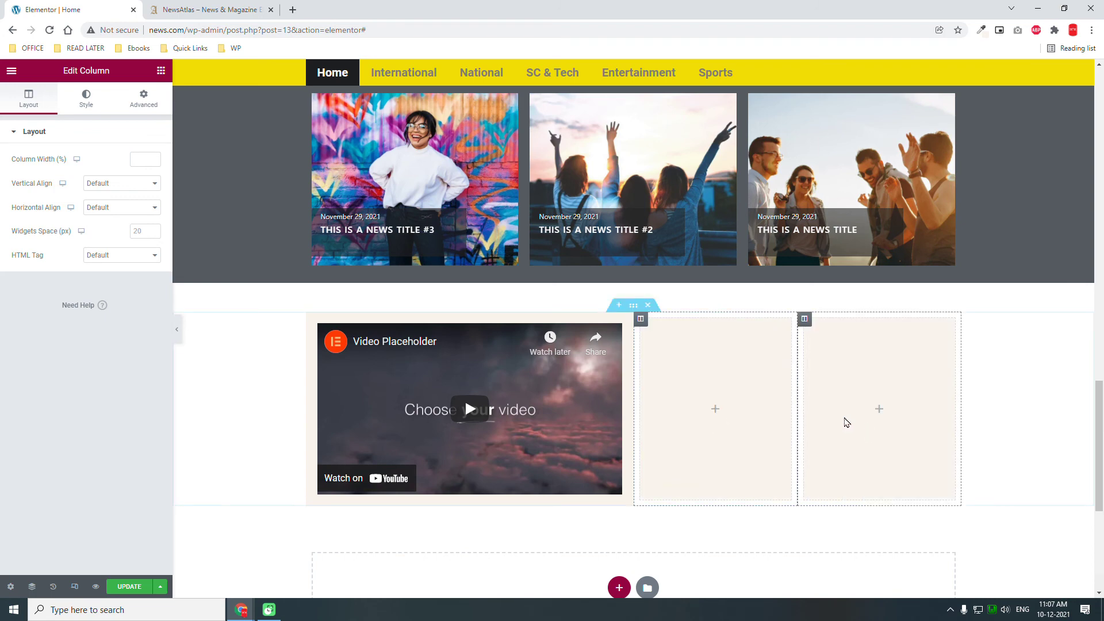
click(161, 71)
drag(44, 227, 710, 352)
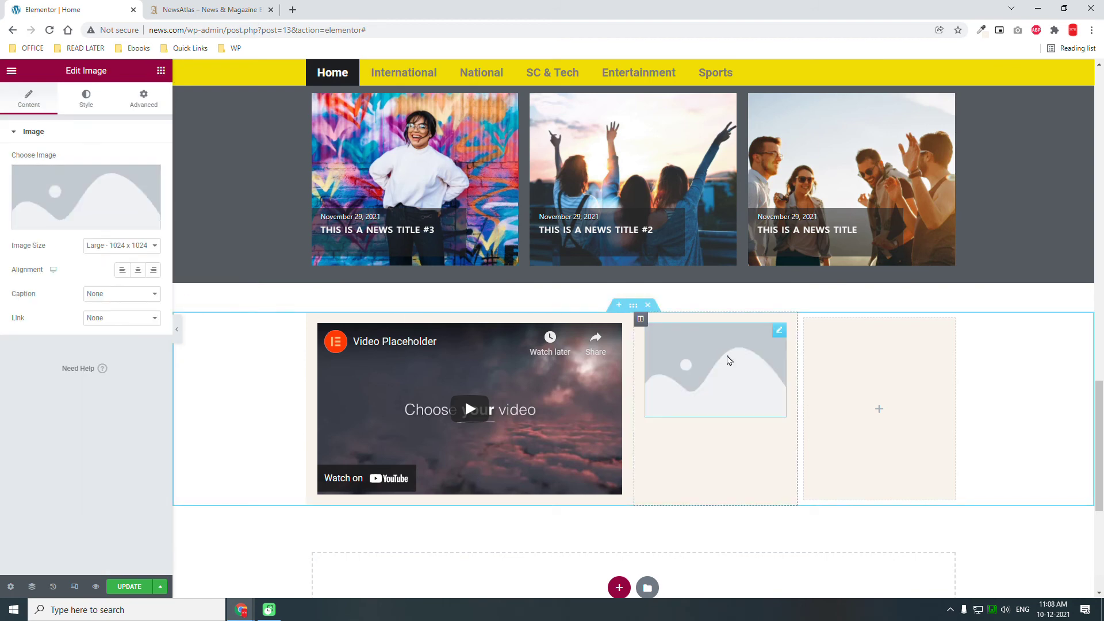
right_click(775, 335)
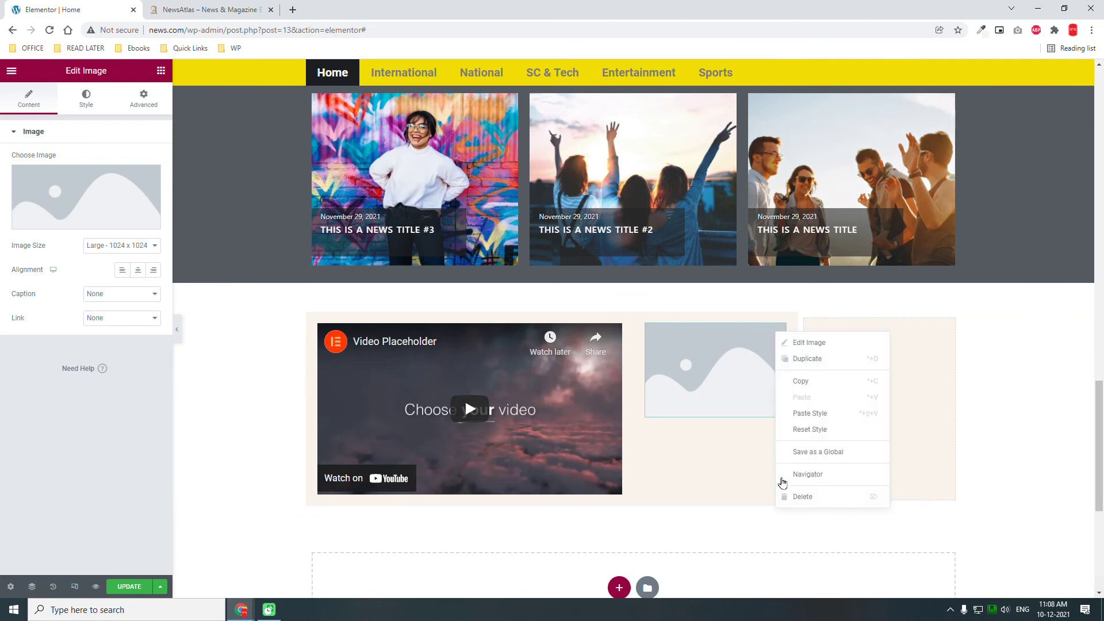
key(Delete)
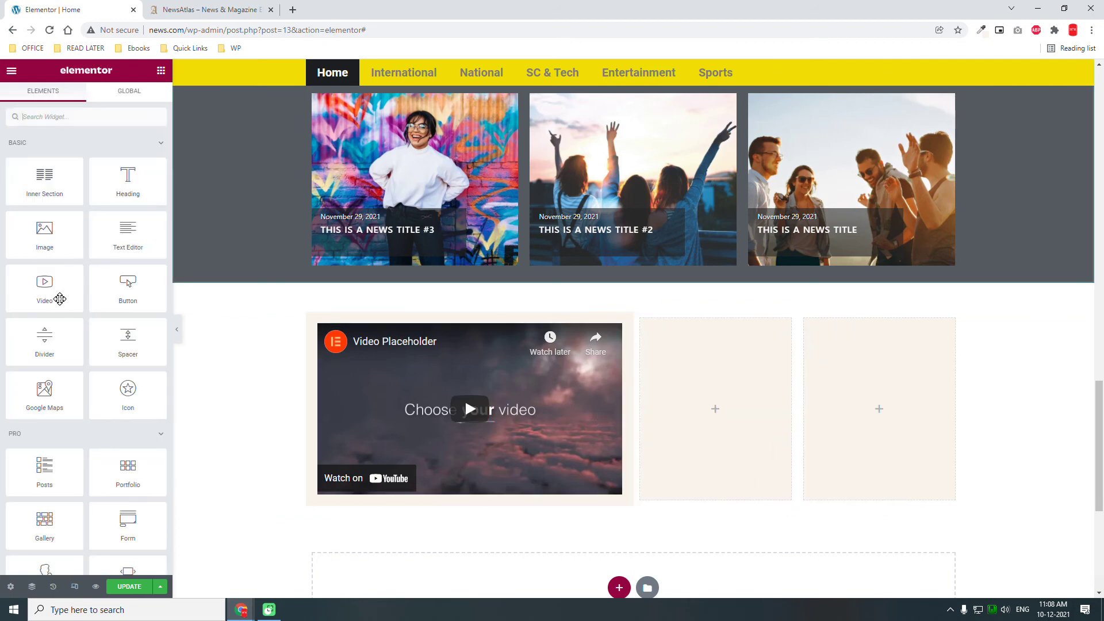
- Add a Video widget to the second column and duplicate it to stack two videos there
drag(46, 287, 760, 399)
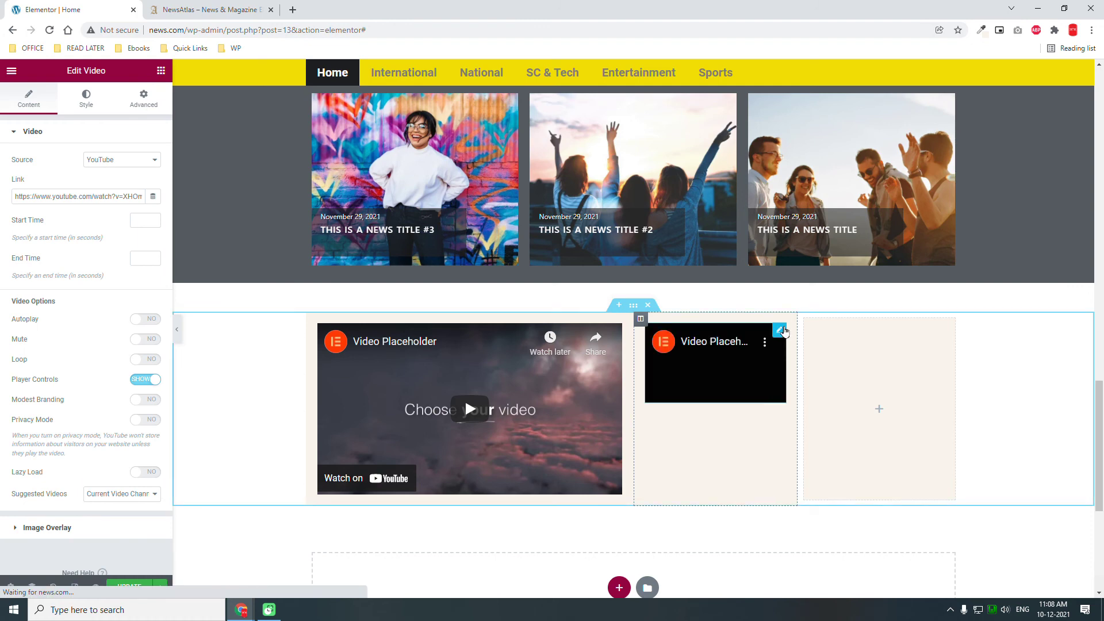
right_click(783, 330)
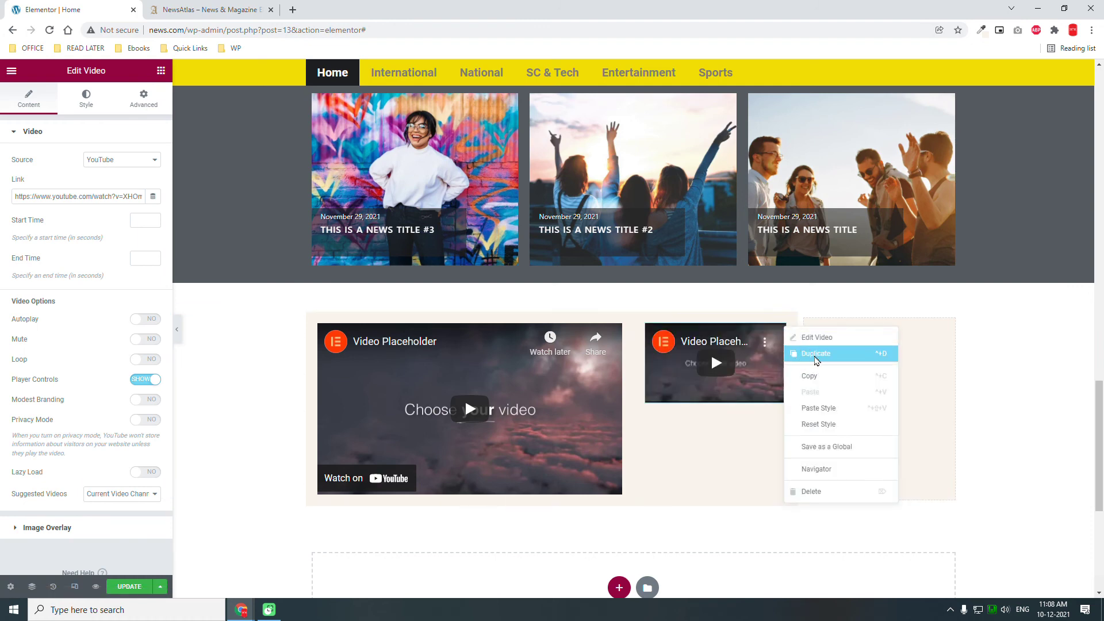
click(814, 356)
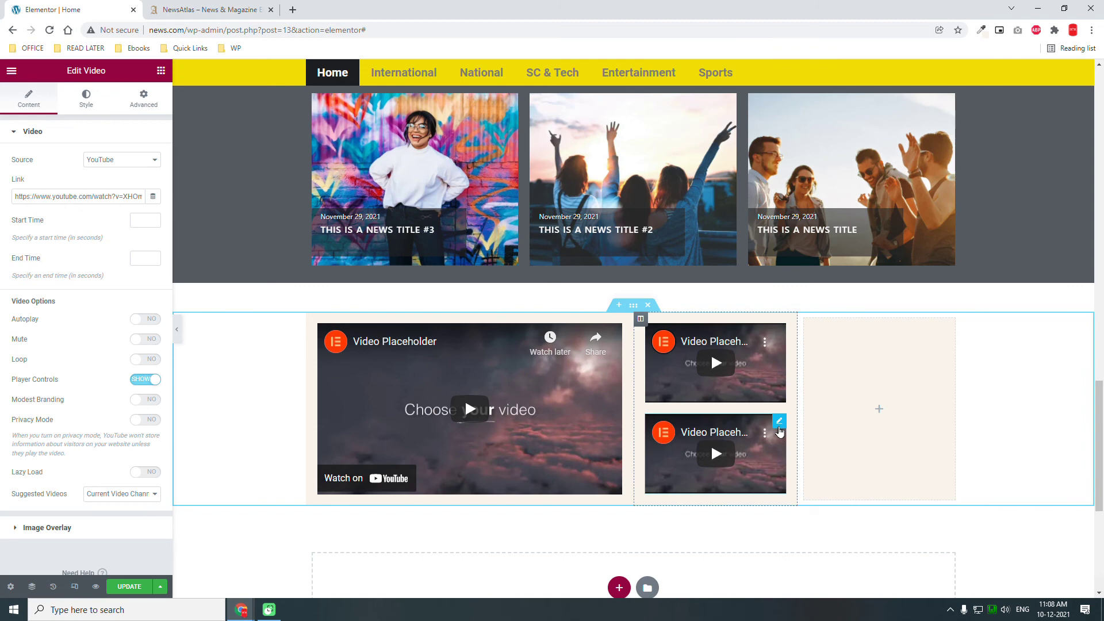
- Copy the lower video of the second column, paste it twice into the third column, and preview the section at full width
right_click(782, 429)
click(824, 470)
right_click(839, 352)
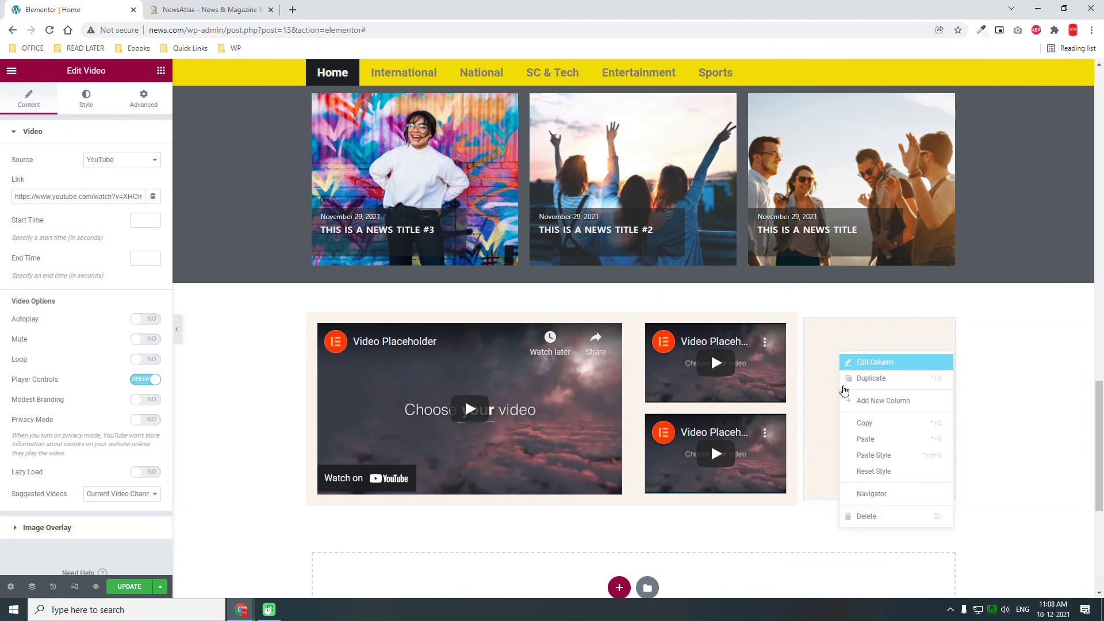
click(869, 441)
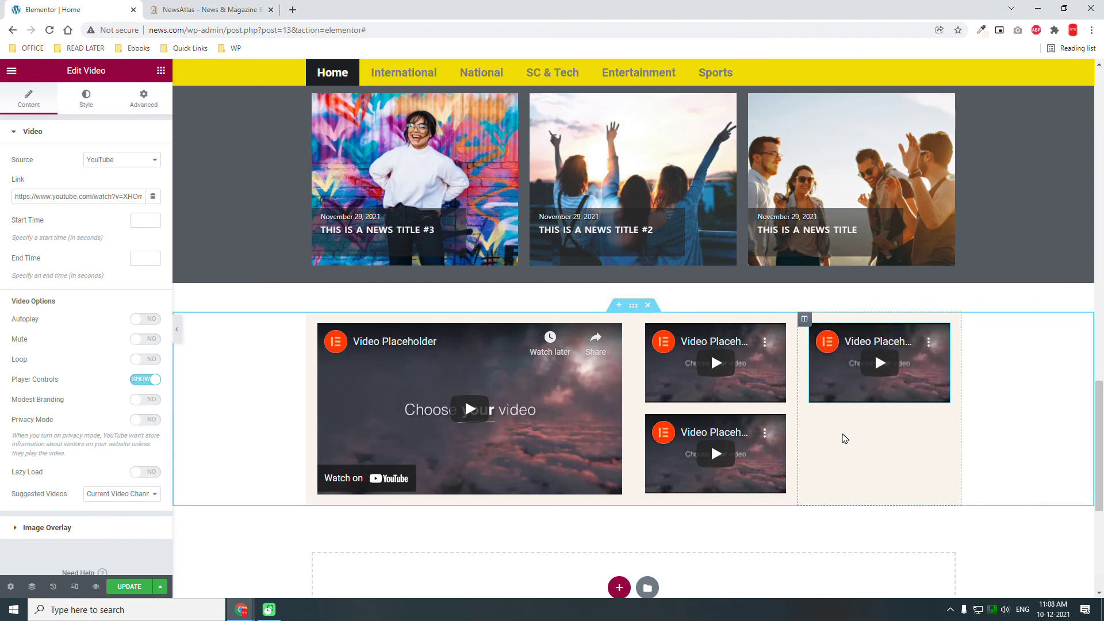
right_click(843, 426)
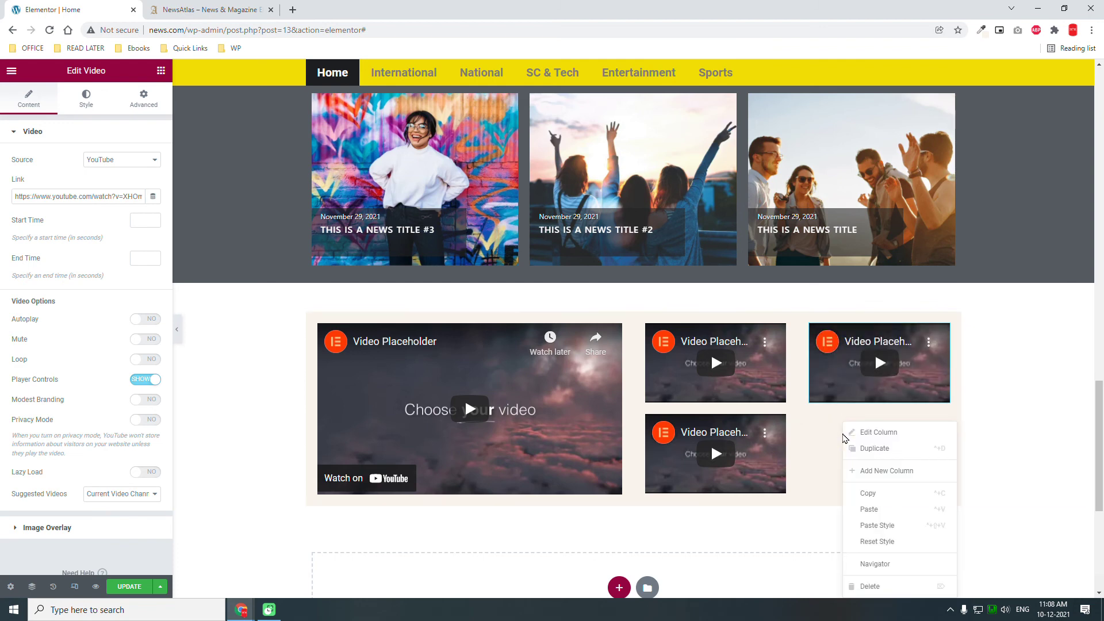
click(885, 510)
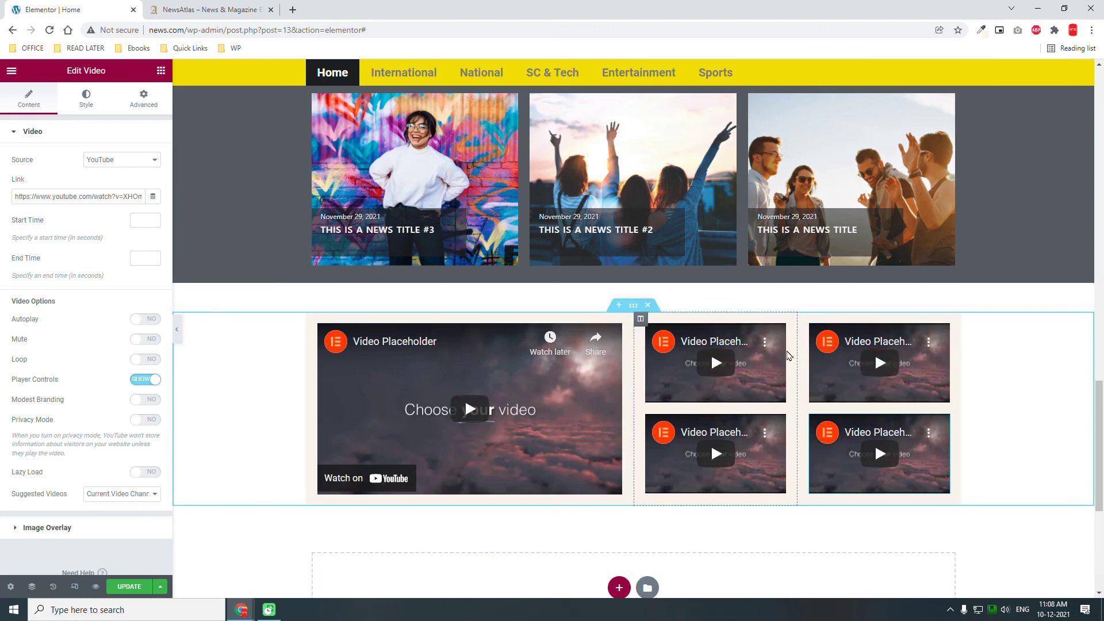
click(178, 334)
click(179, 334)
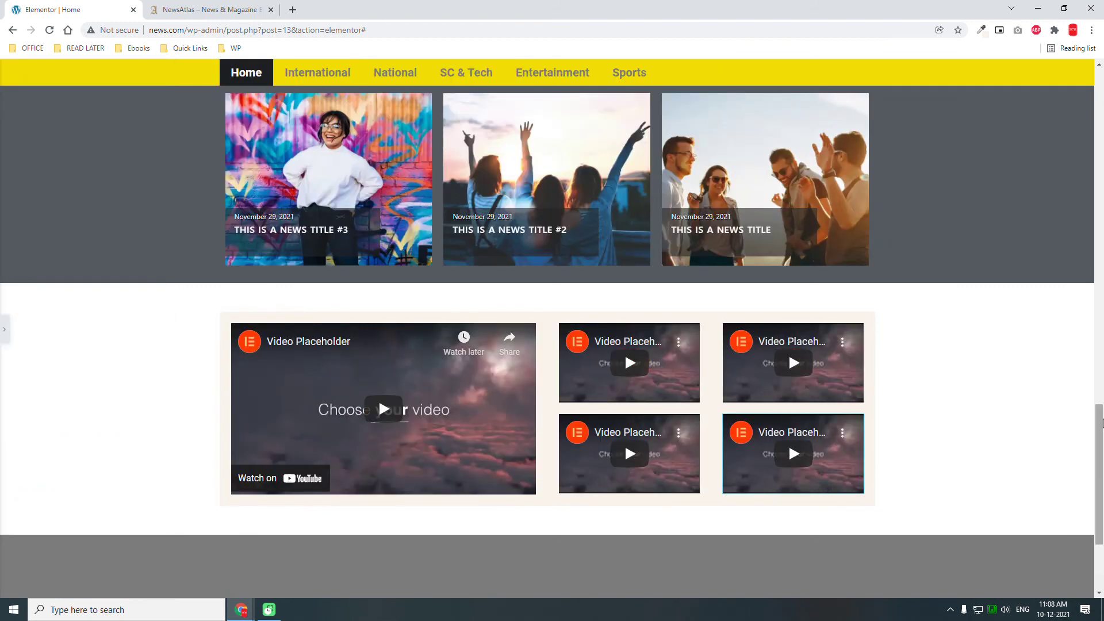
click(3, 329)
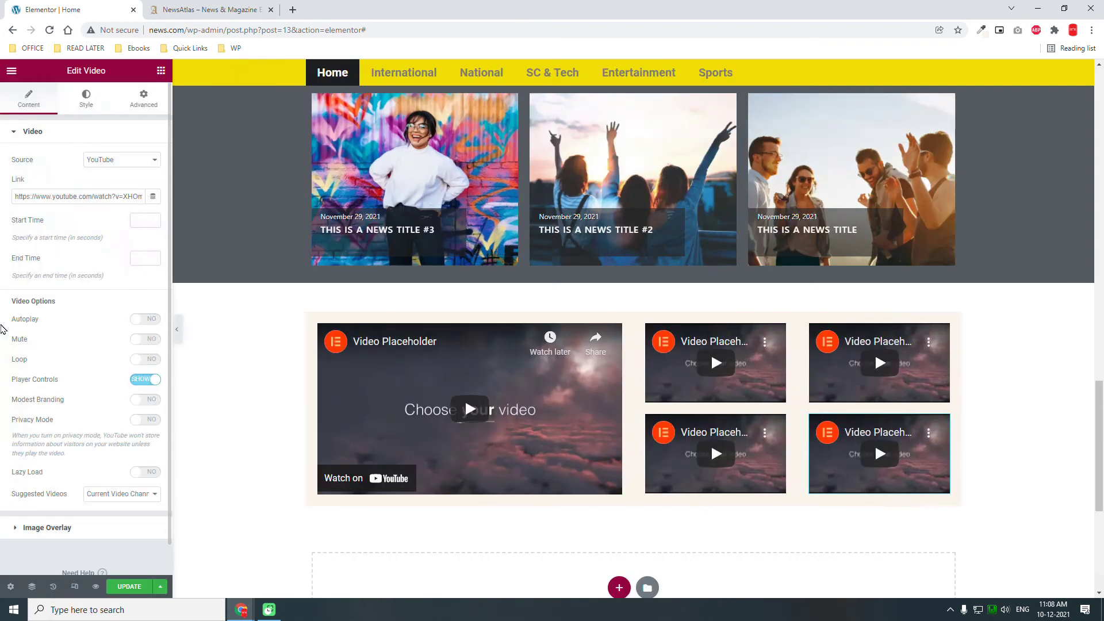
- Add a new section with two equal columns below the video section
scroll(738, 379, down, 3)
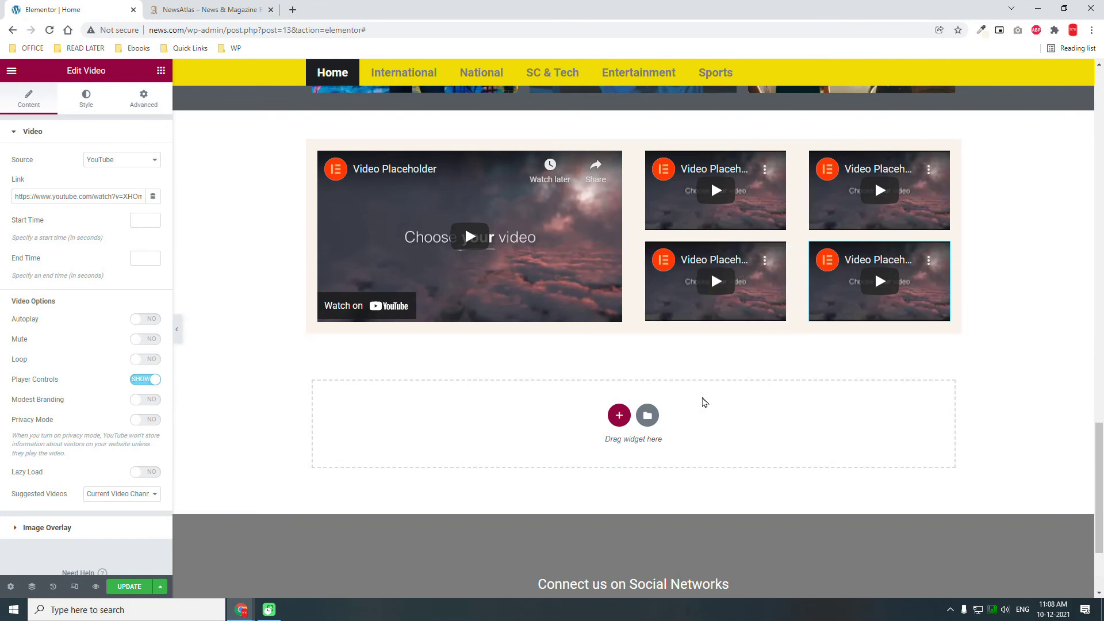
click(620, 415)
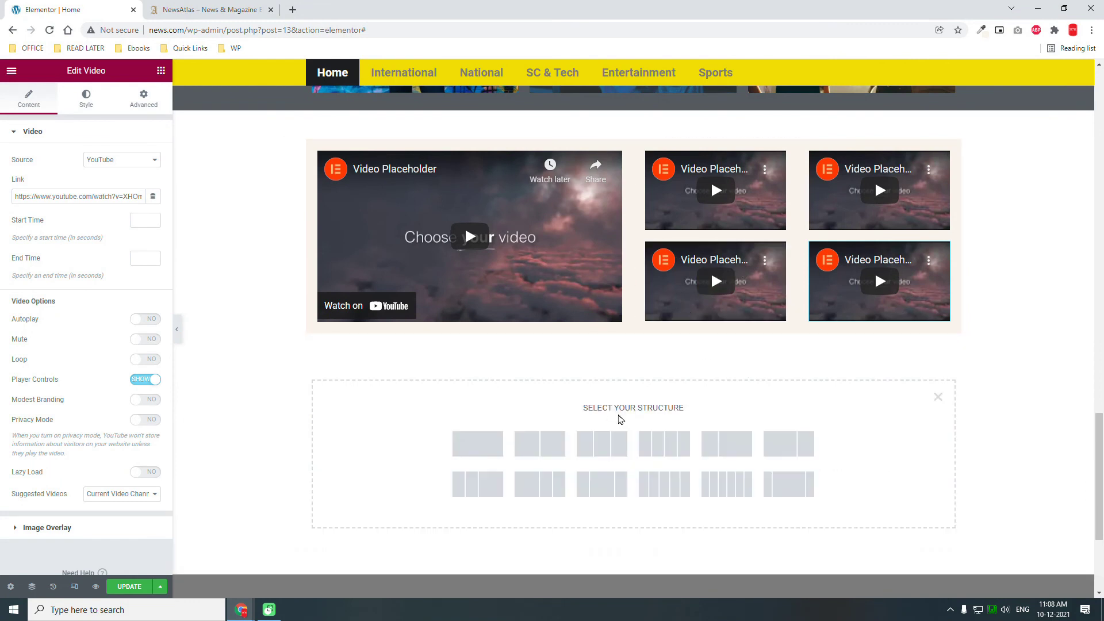
click(543, 450)
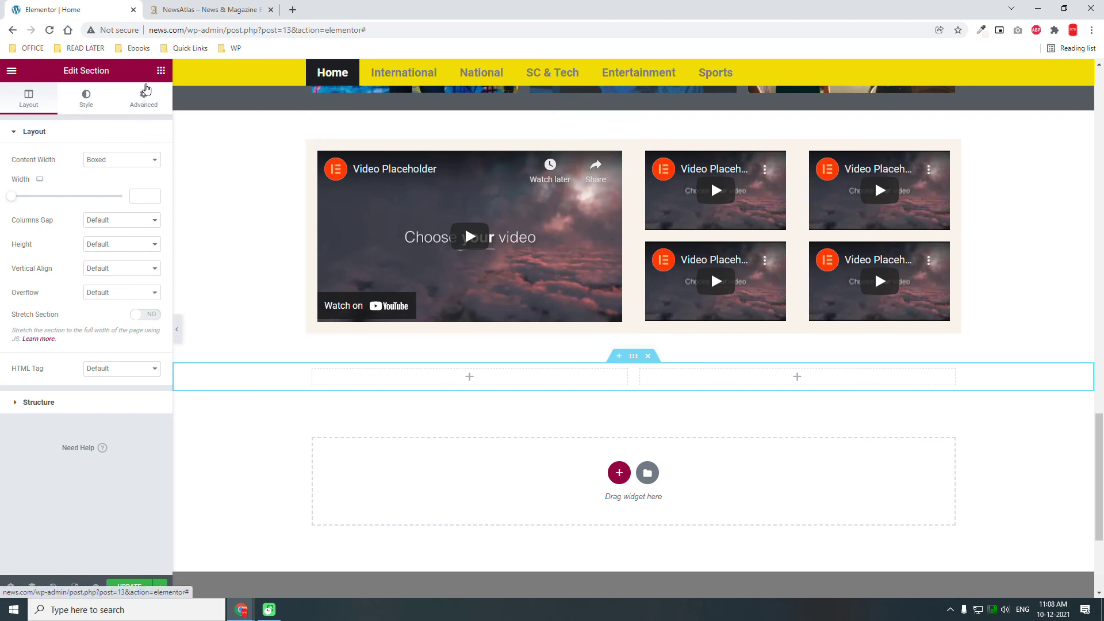
- Copy the wide video column's style onto the new section's first column, and open the section's margin and padding settings
right_click(313, 151)
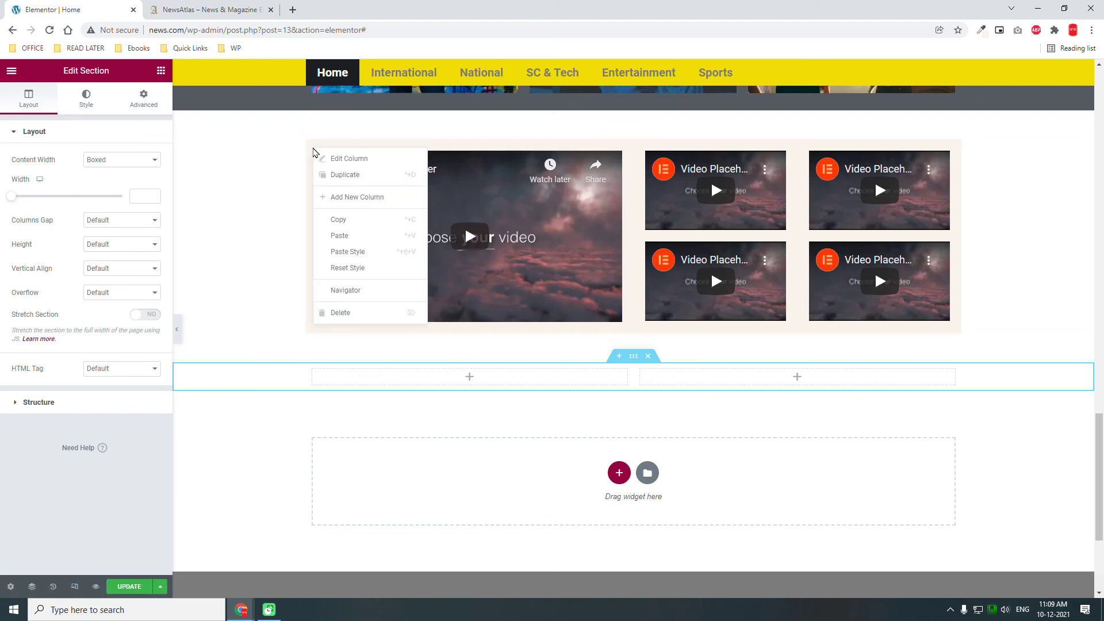
click(353, 228)
right_click(314, 371)
click(367, 473)
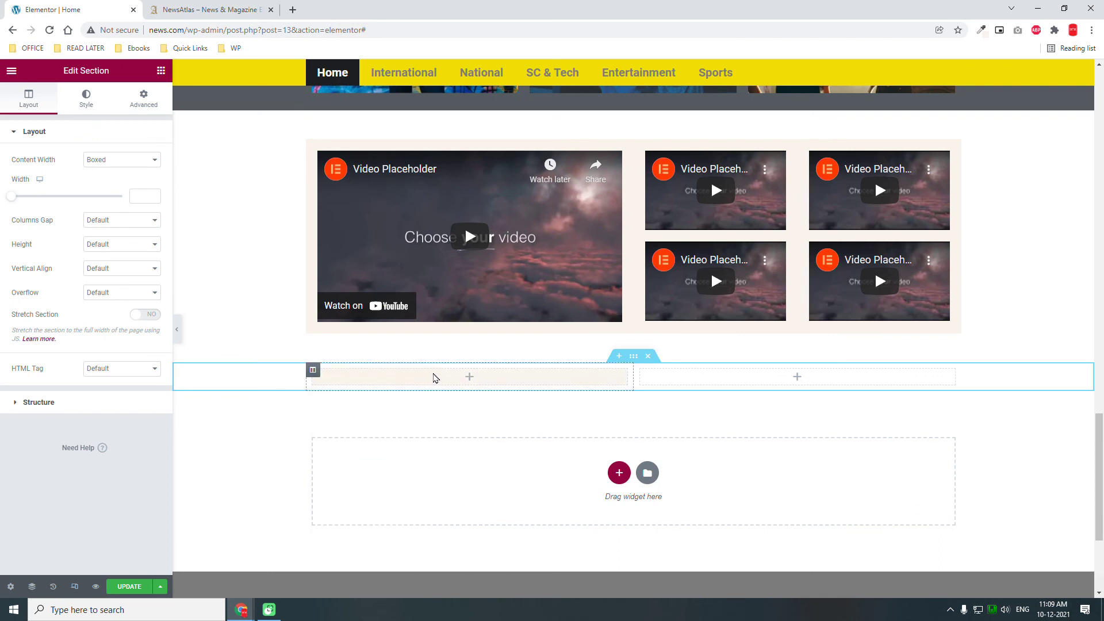
click(144, 101)
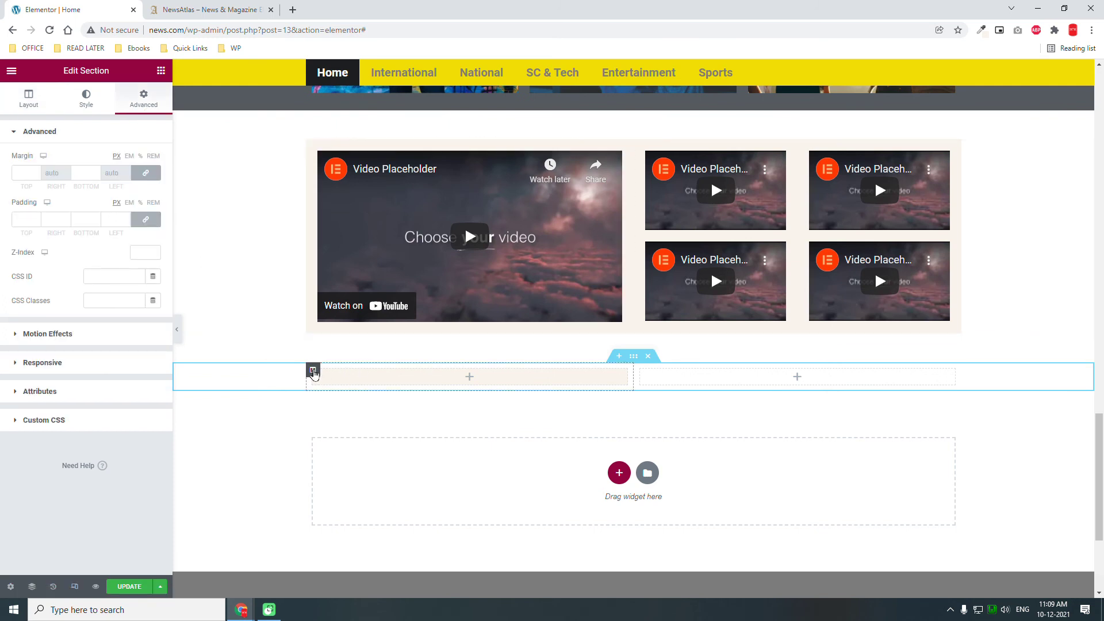
- Check the padding and background settings of the new section's first column, and add a Video widget to it
click(313, 371)
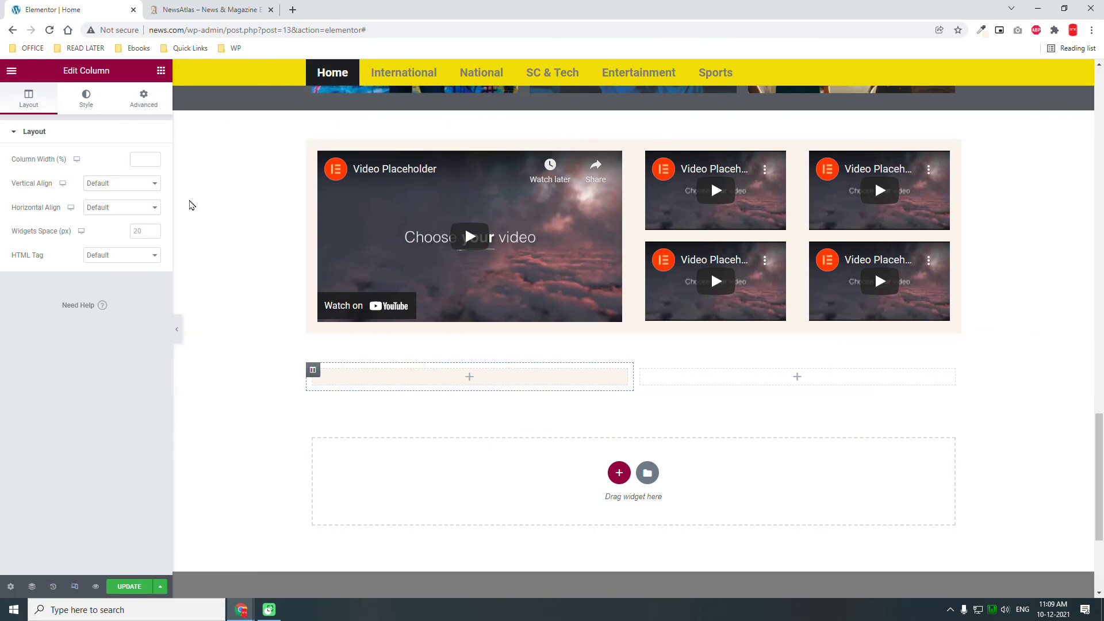
click(145, 105)
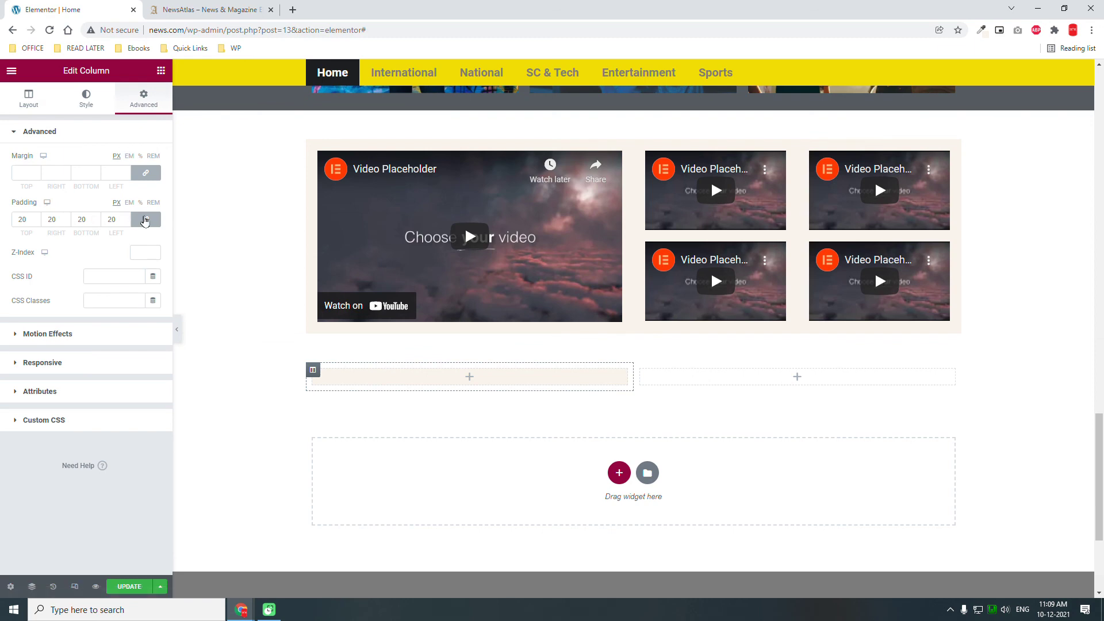
click(76, 108)
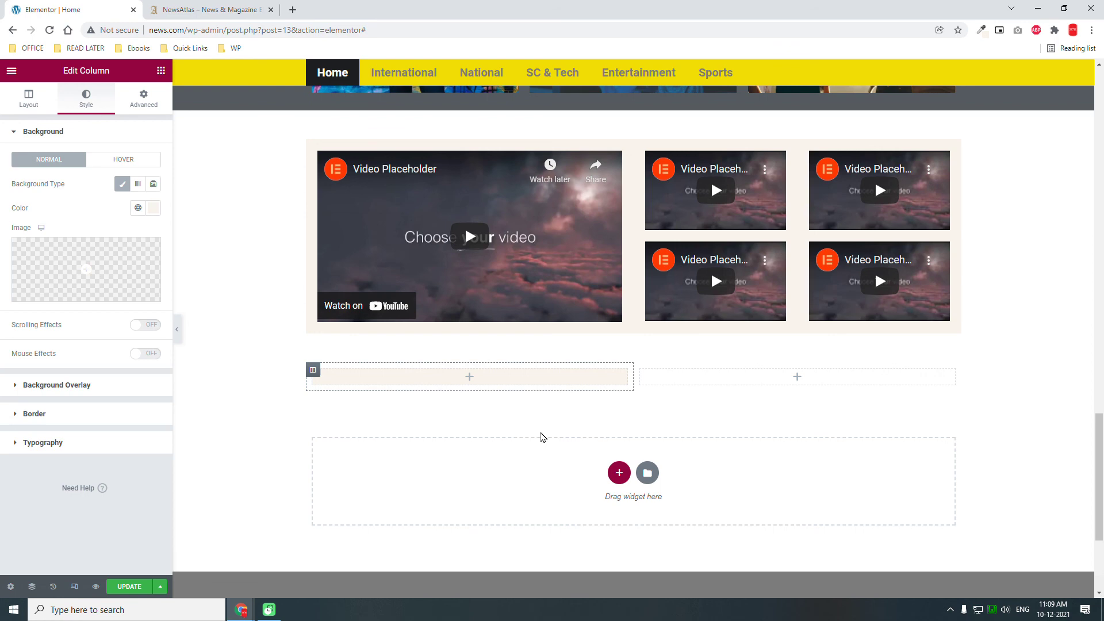
click(161, 70)
drag(44, 286, 528, 373)
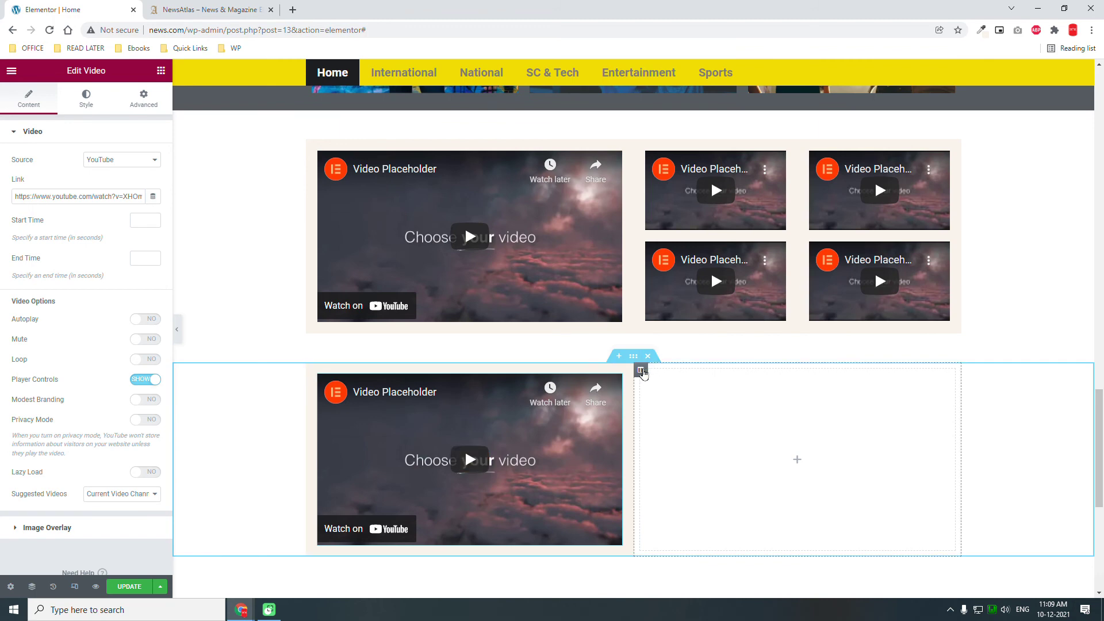
- Paste the copied column style onto the second column and place an Inner Section in it
right_click(642, 371)
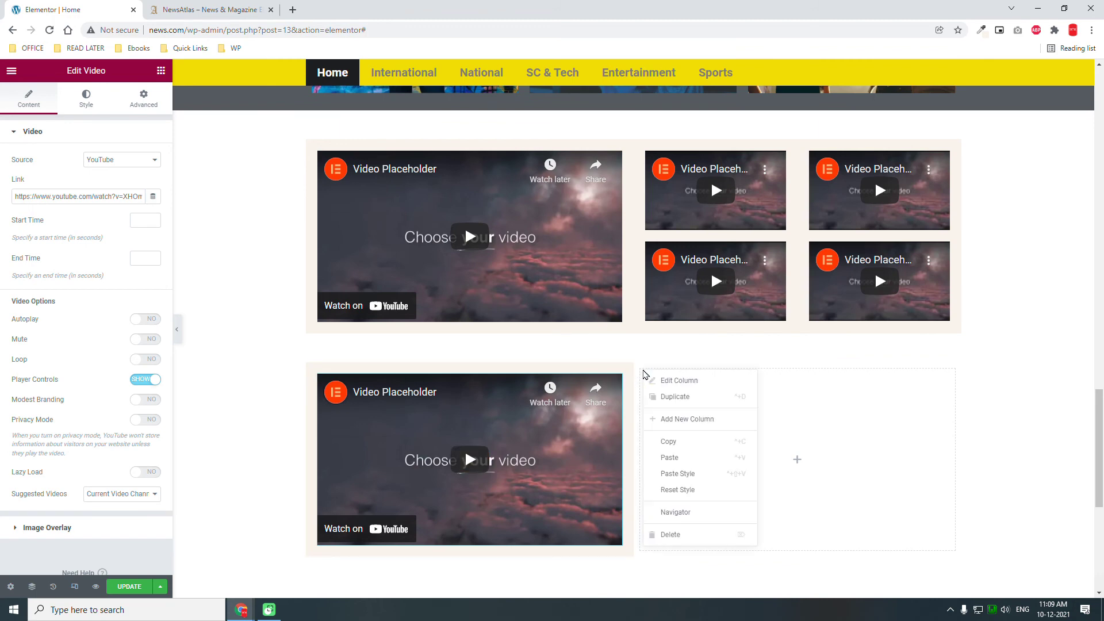
click(697, 472)
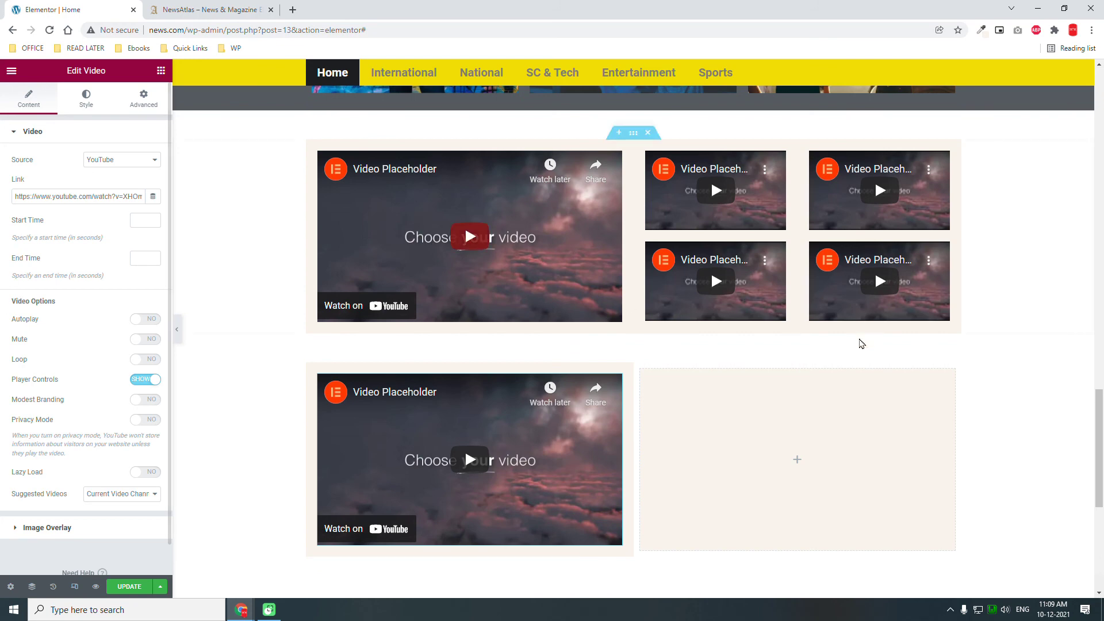
scroll(861, 343, down, 1)
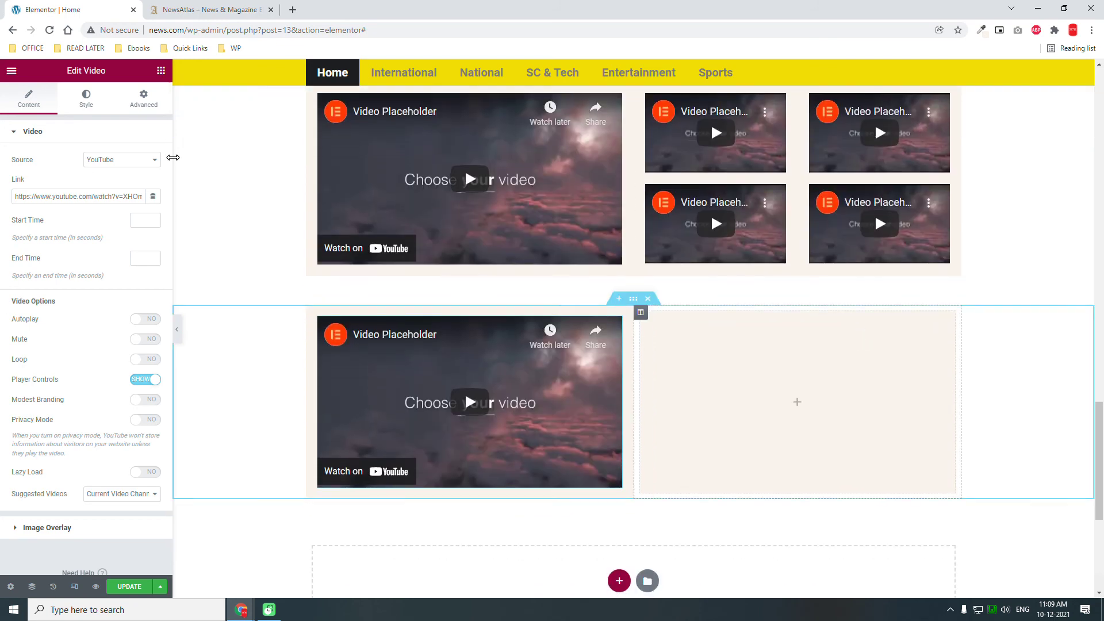
click(158, 76)
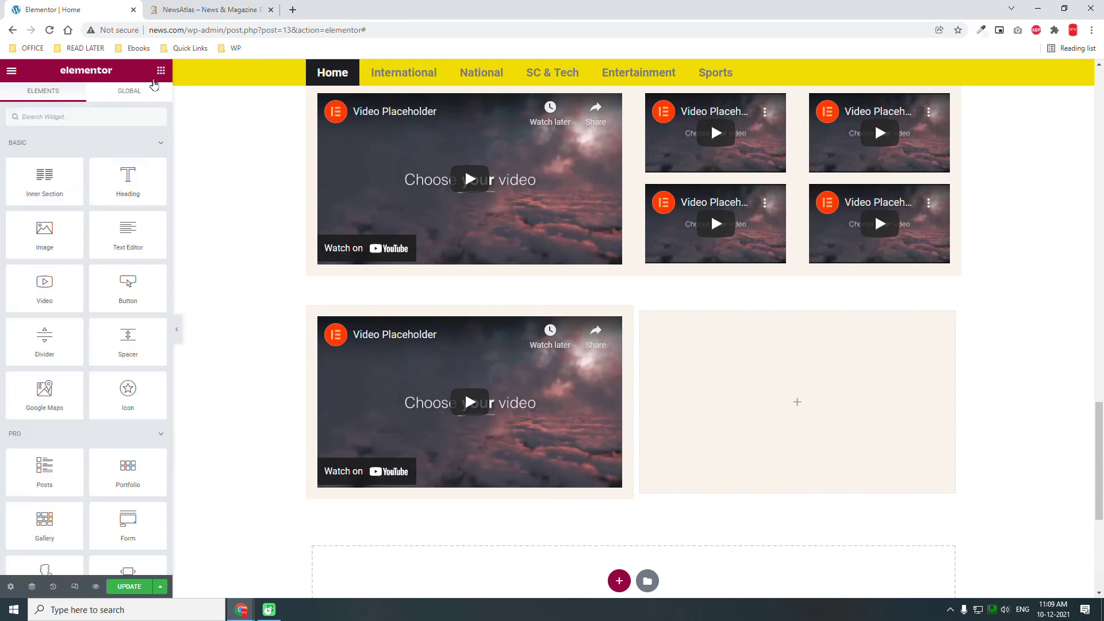
drag(43, 173, 881, 353)
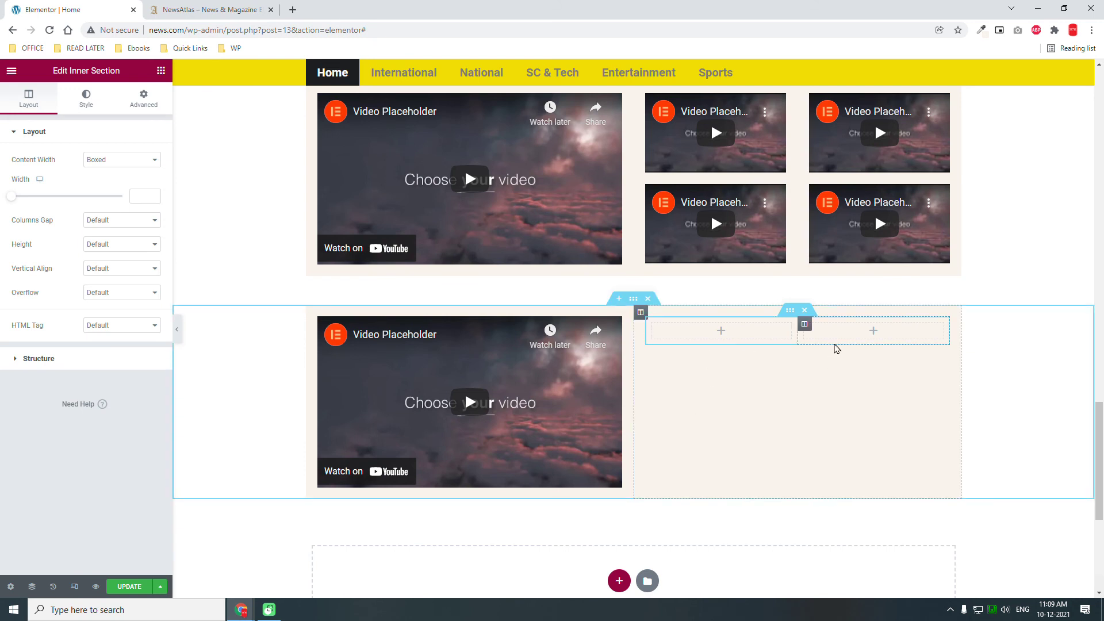
- Add a Video widget to each of the two inner section columns
click(161, 70)
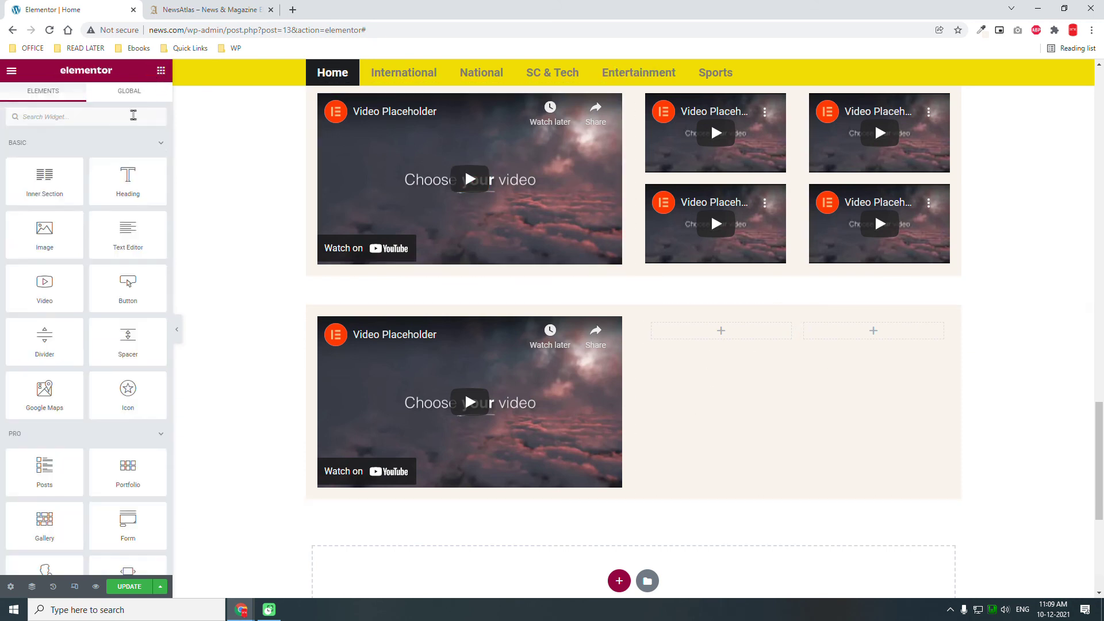
drag(44, 283, 728, 331)
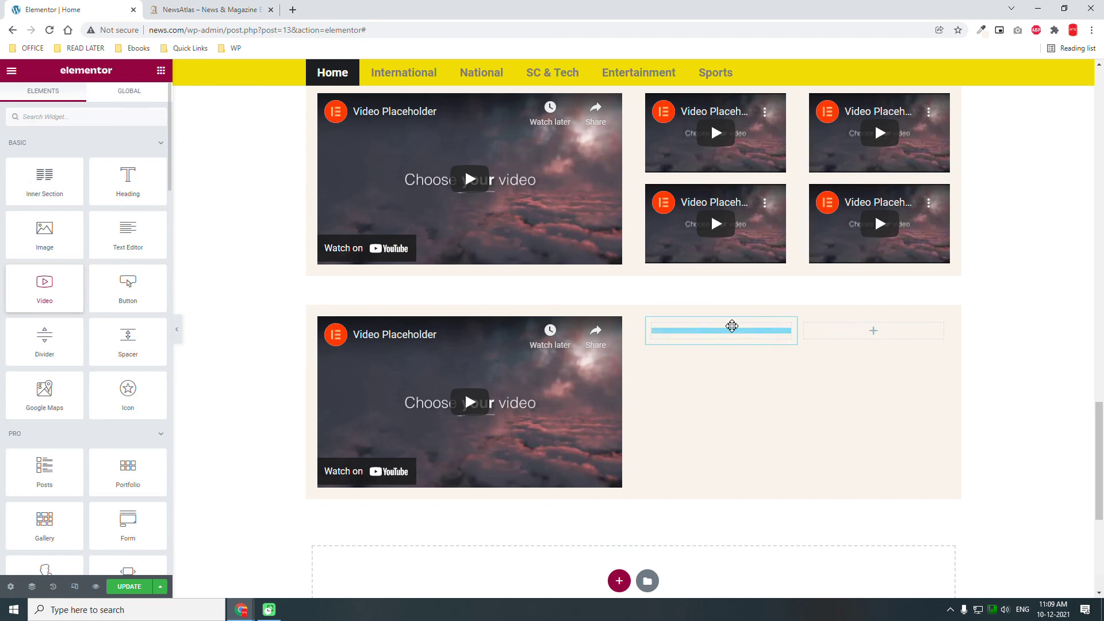
click(160, 70)
drag(45, 283, 927, 356)
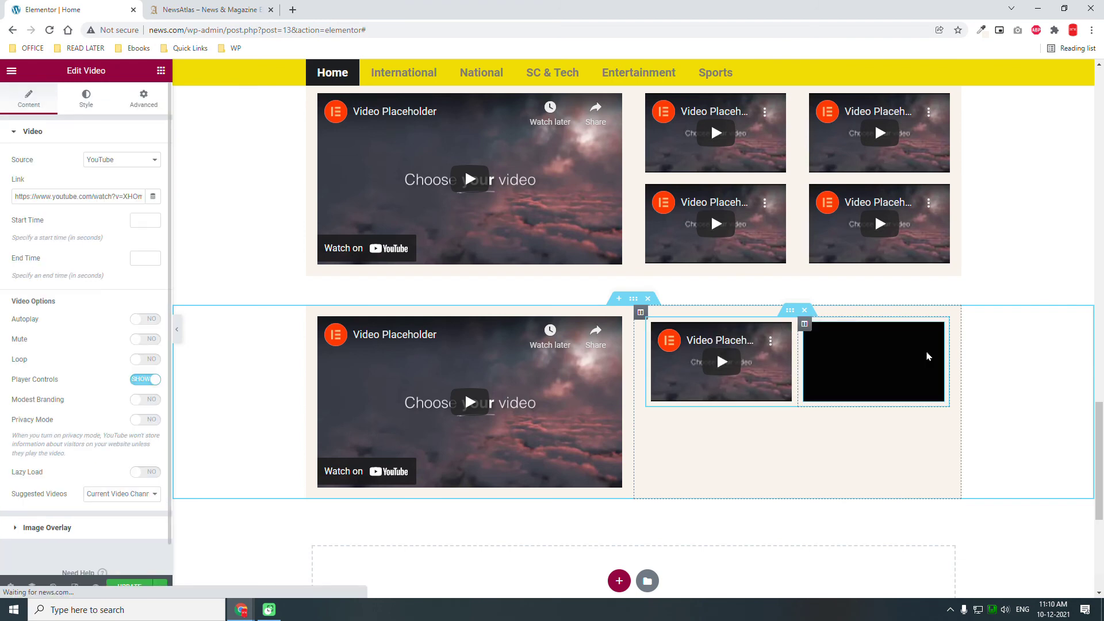
- Duplicate the inner section holding the two small videos to make a second row of videos
click(794, 314)
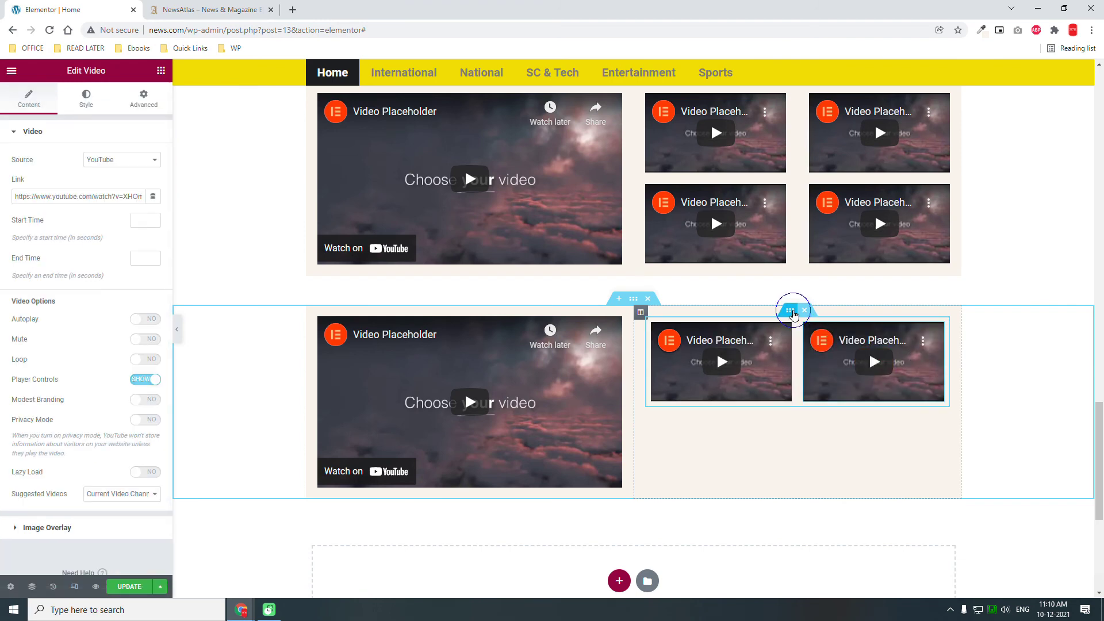
right_click(793, 313)
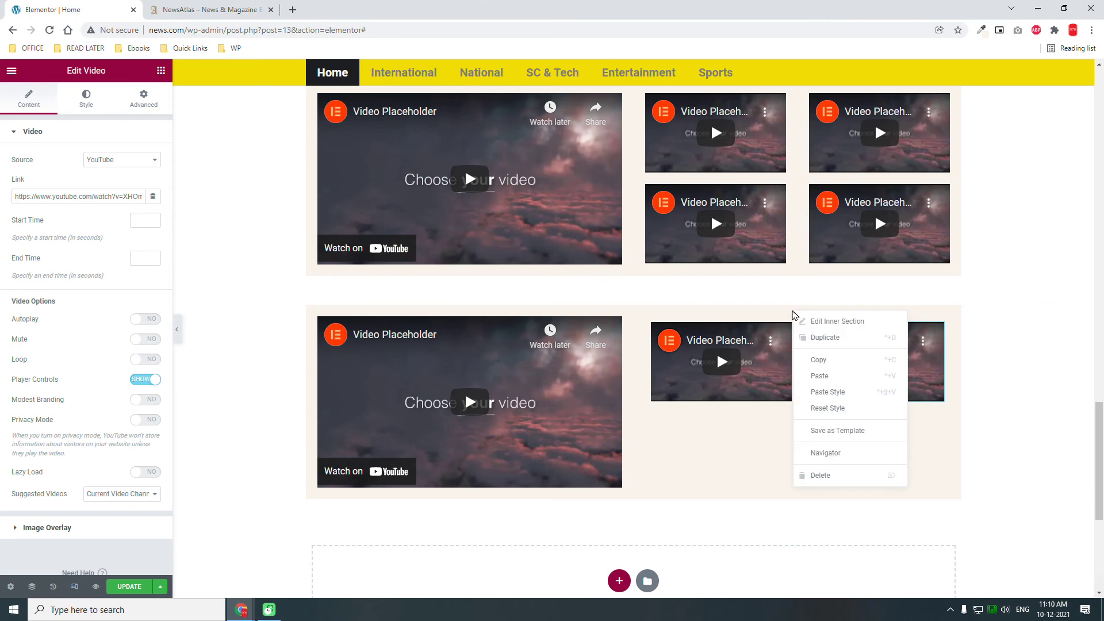
click(843, 338)
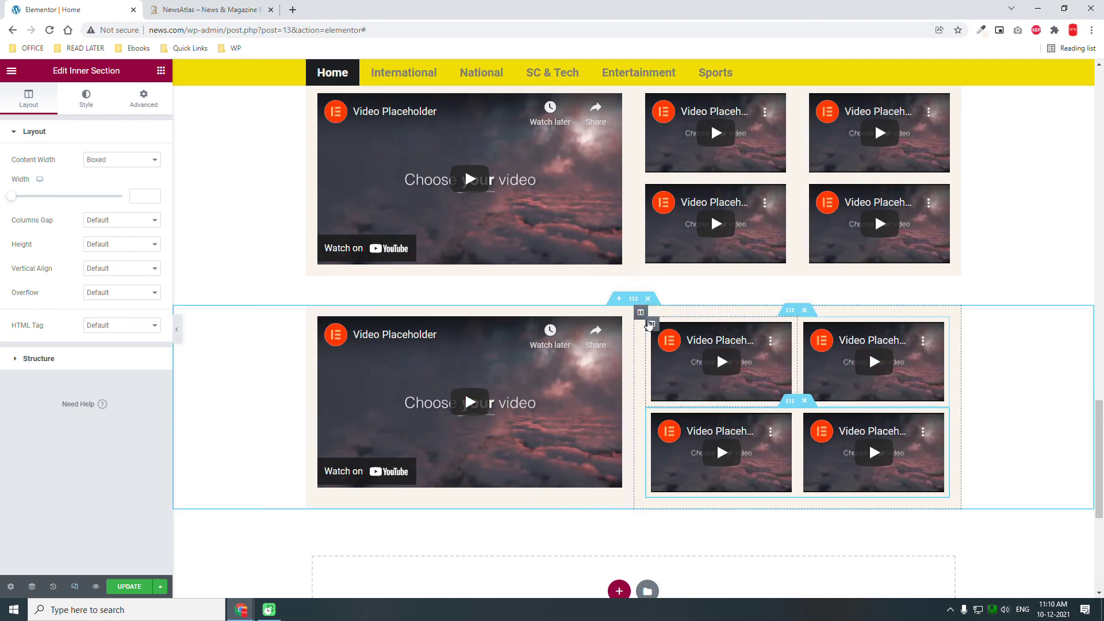
- Unlink the second column's padding values and set its left and right padding to 0 px
click(641, 313)
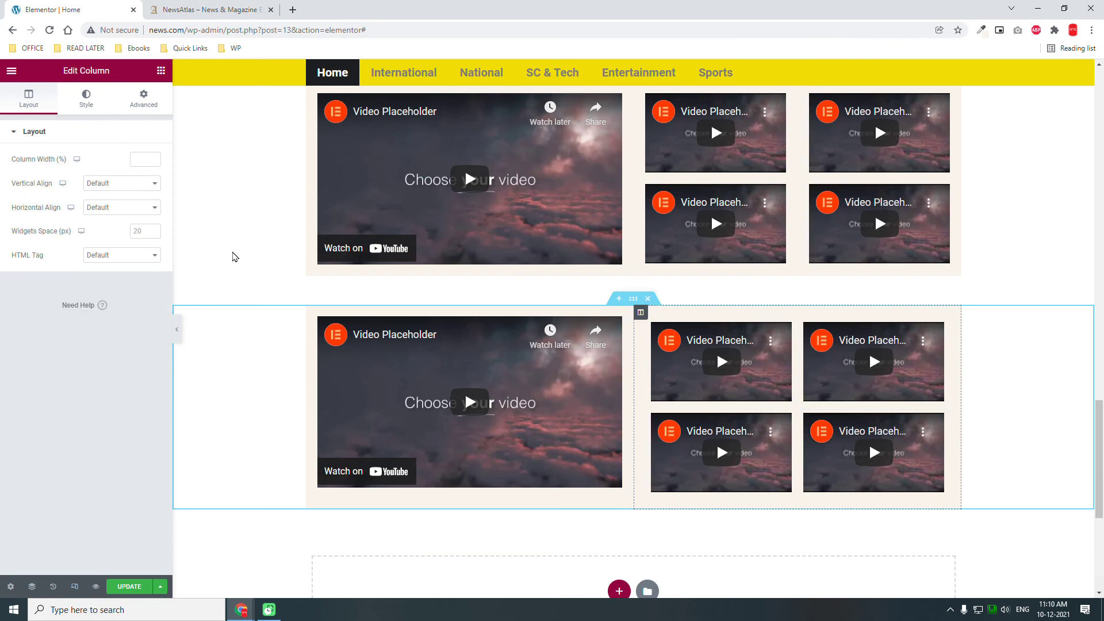
click(143, 104)
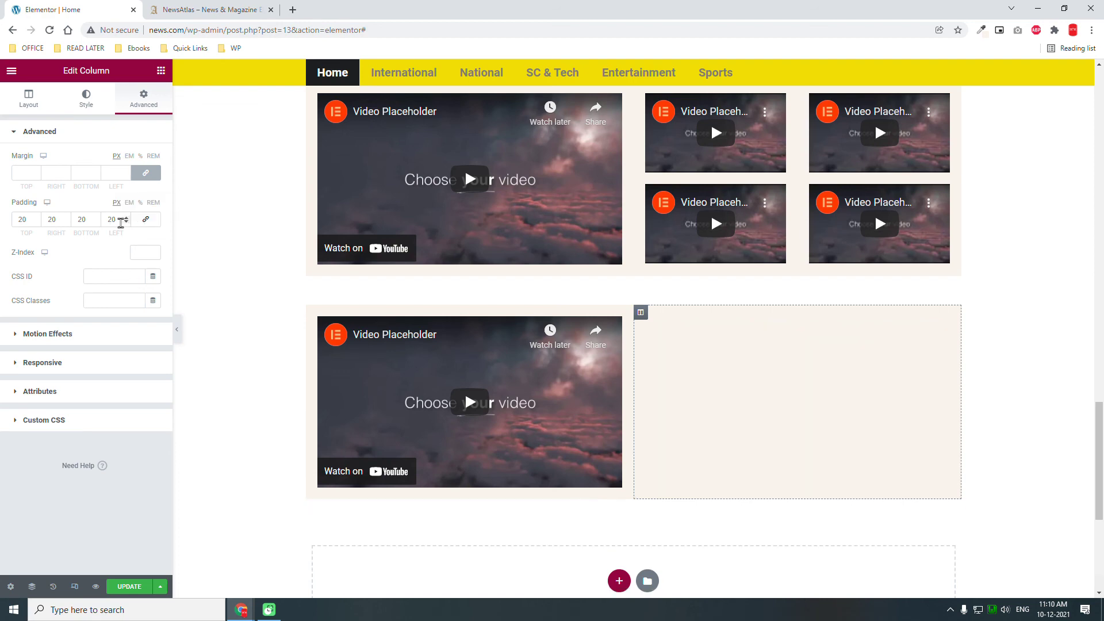
double_click(121, 219)
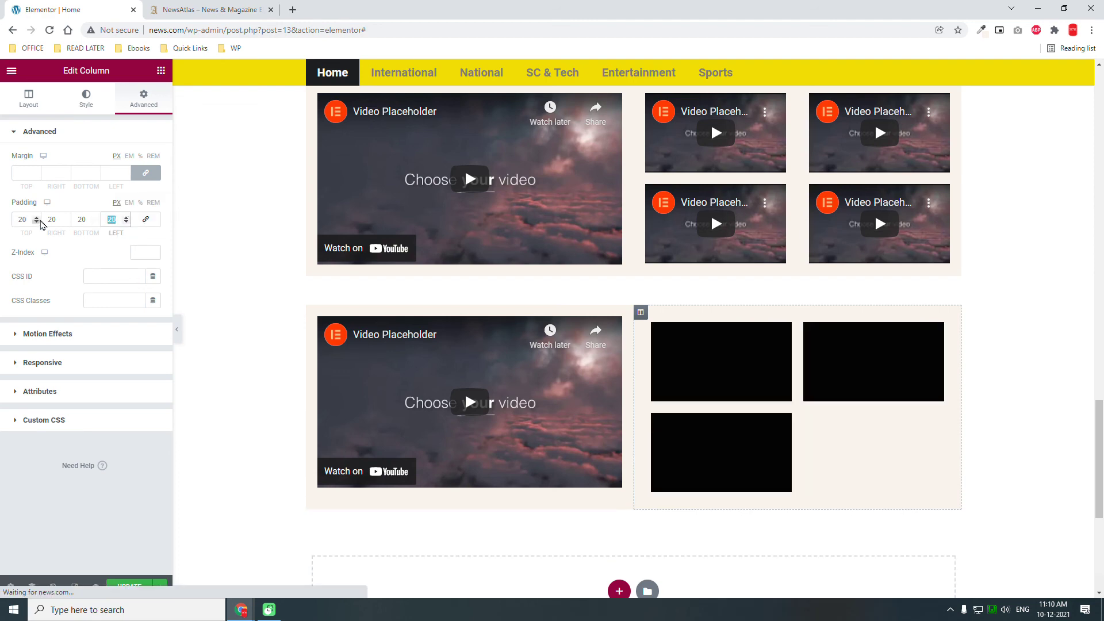
text(0)
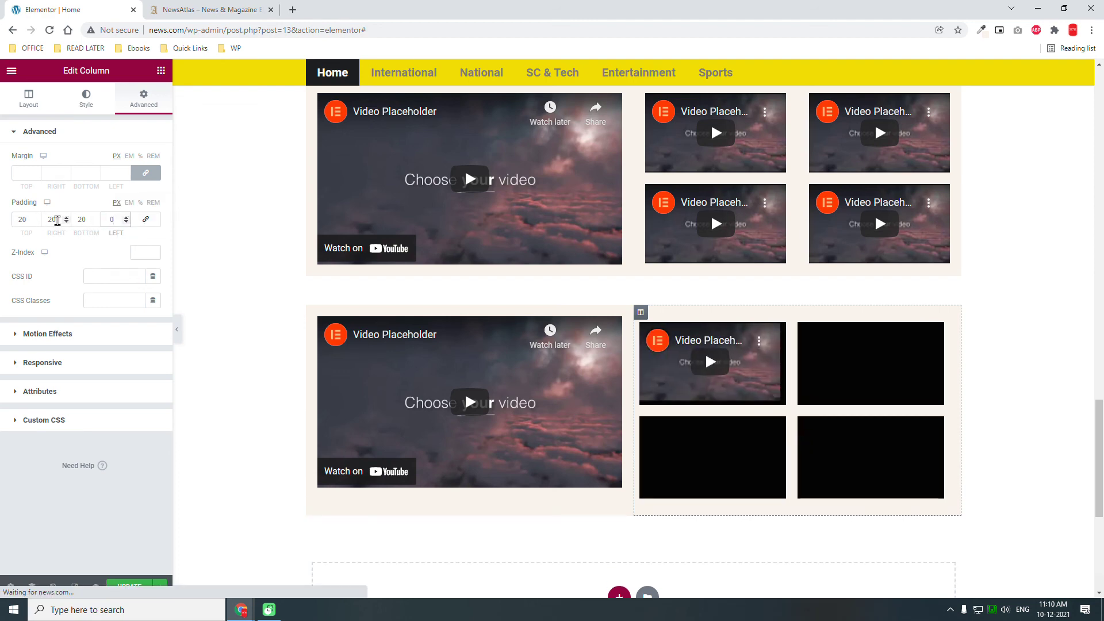
double_click(52, 219)
text(0)
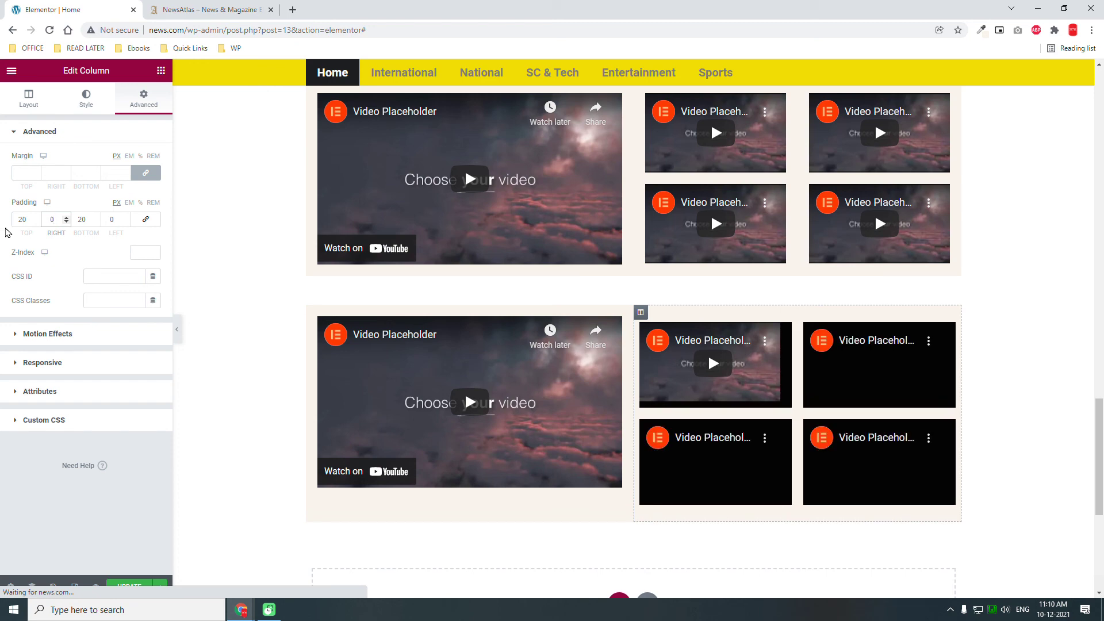
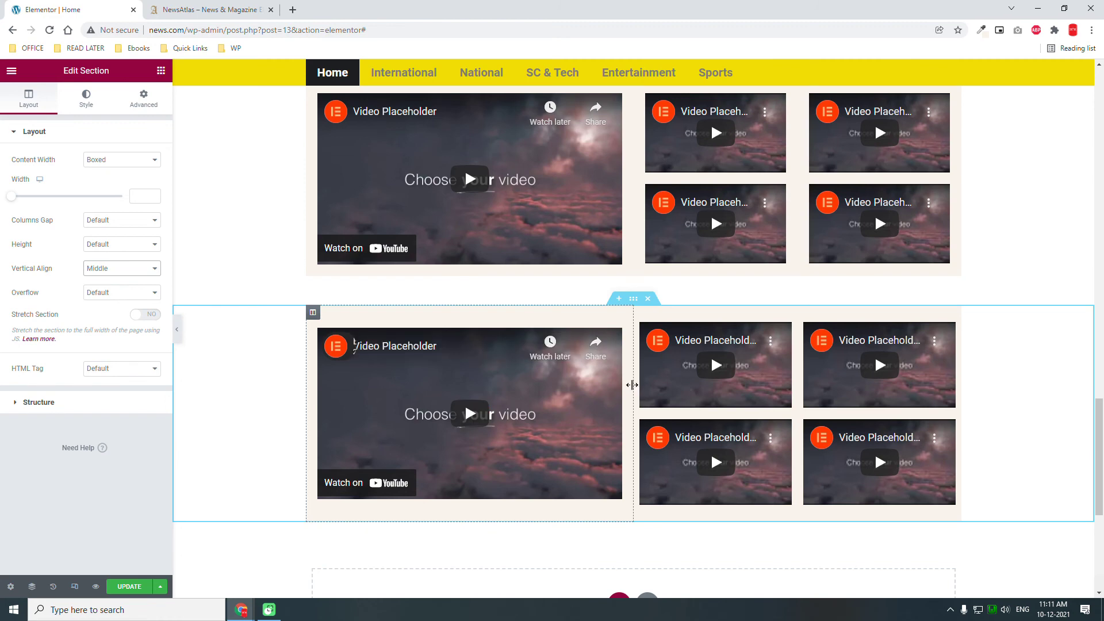
- Widen the first column slightly and duplicate the whole two-column video section
drag(642, 393, 644, 390)
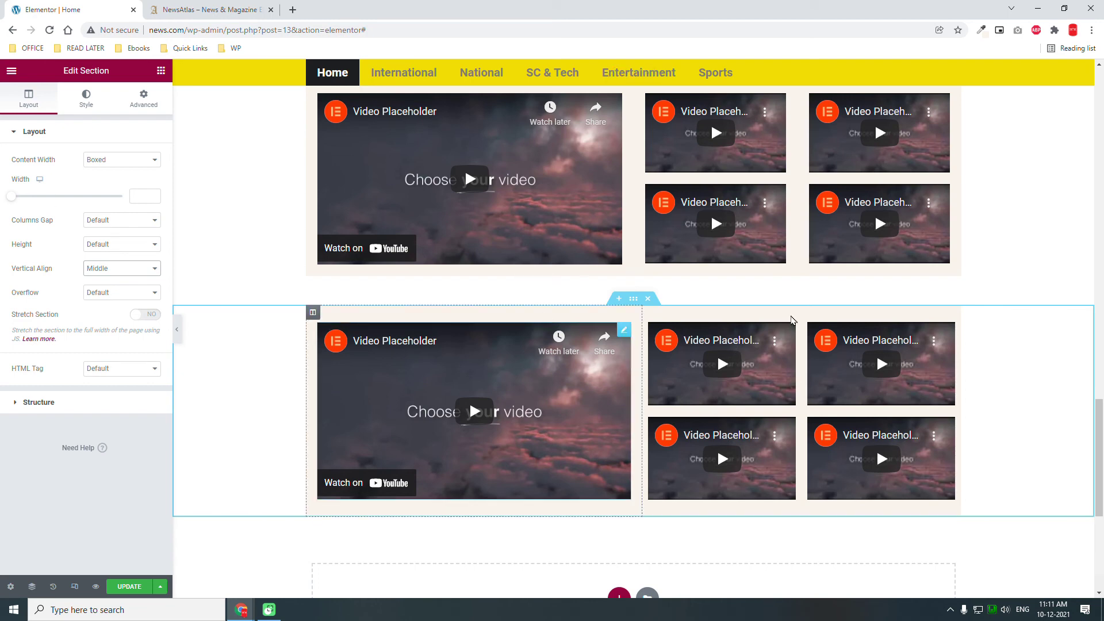
scroll(819, 390, down, 2)
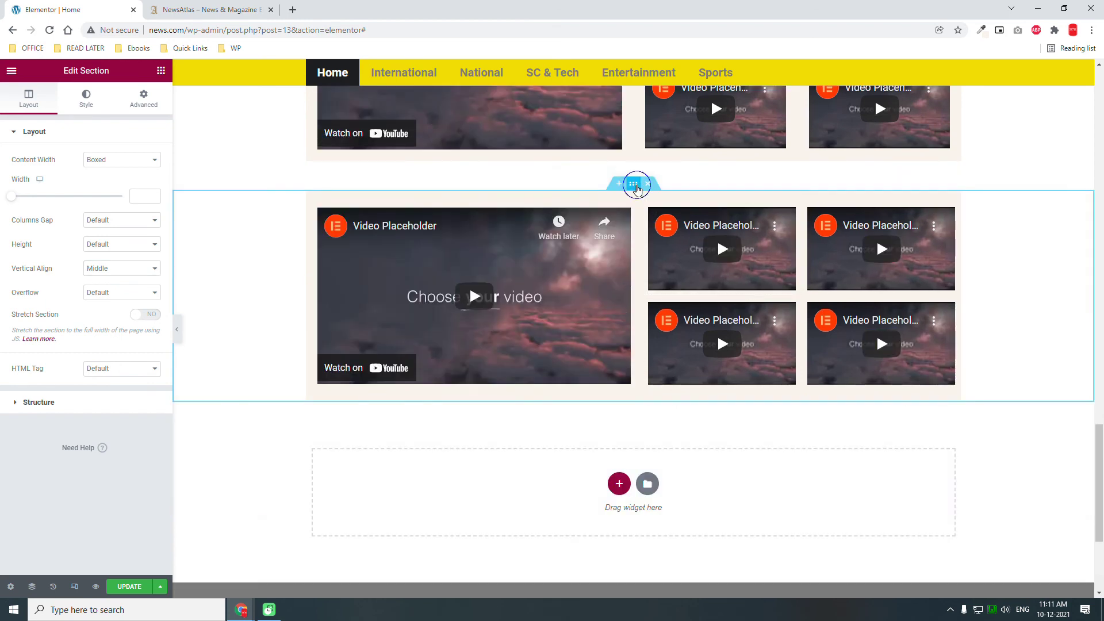
right_click(634, 185)
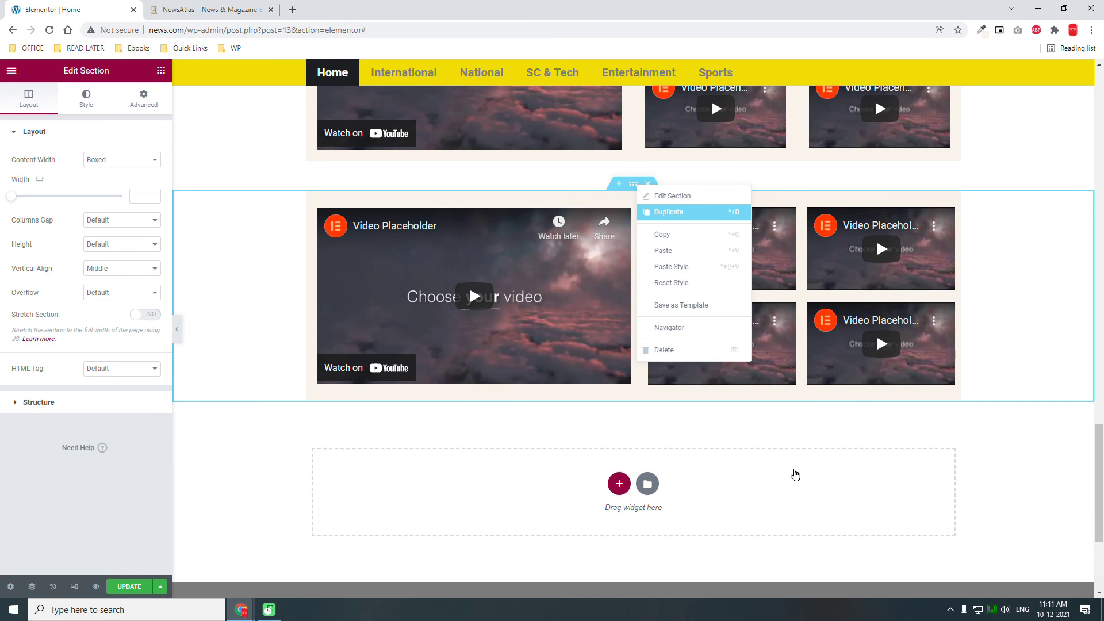
click(664, 219)
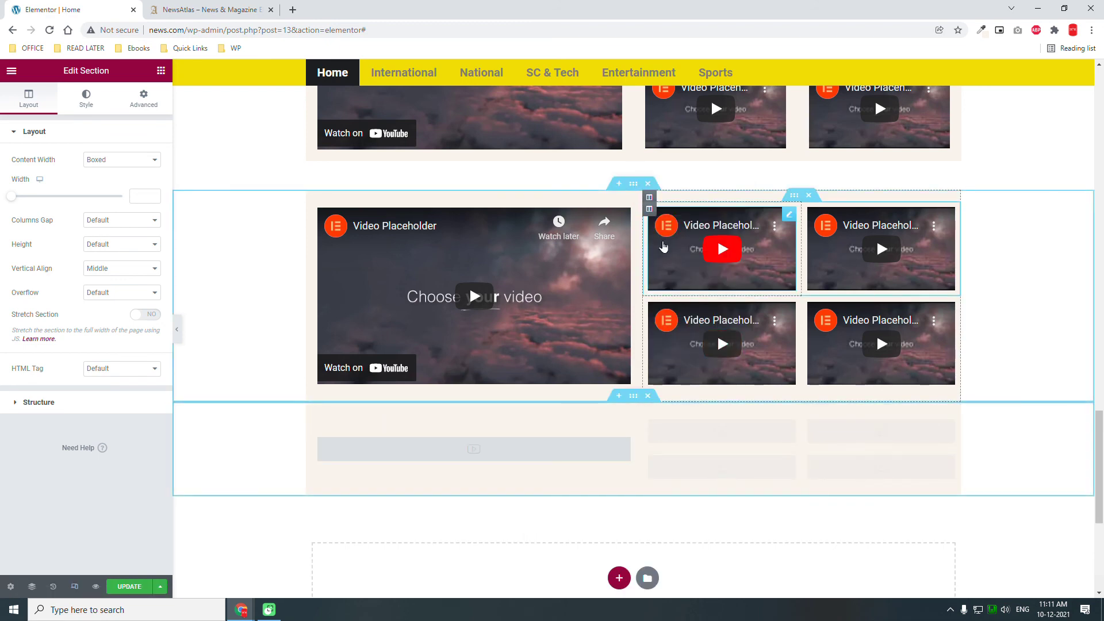
- Delete the inner sections from the duplicated section's second column and add a single Video widget there
scroll(738, 368, down, 2)
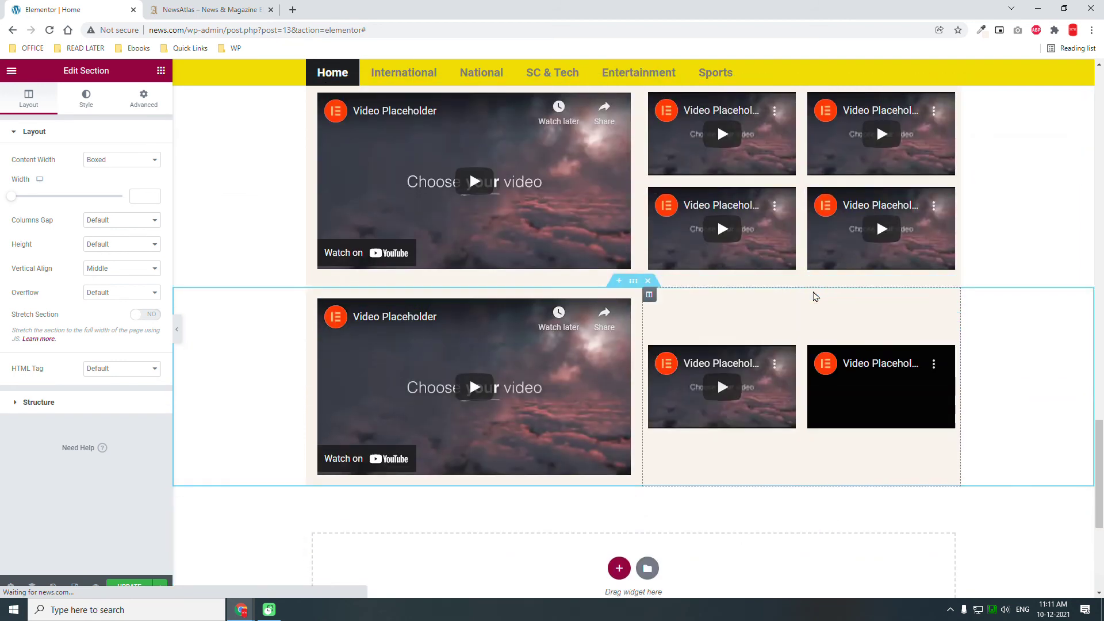
click(809, 334)
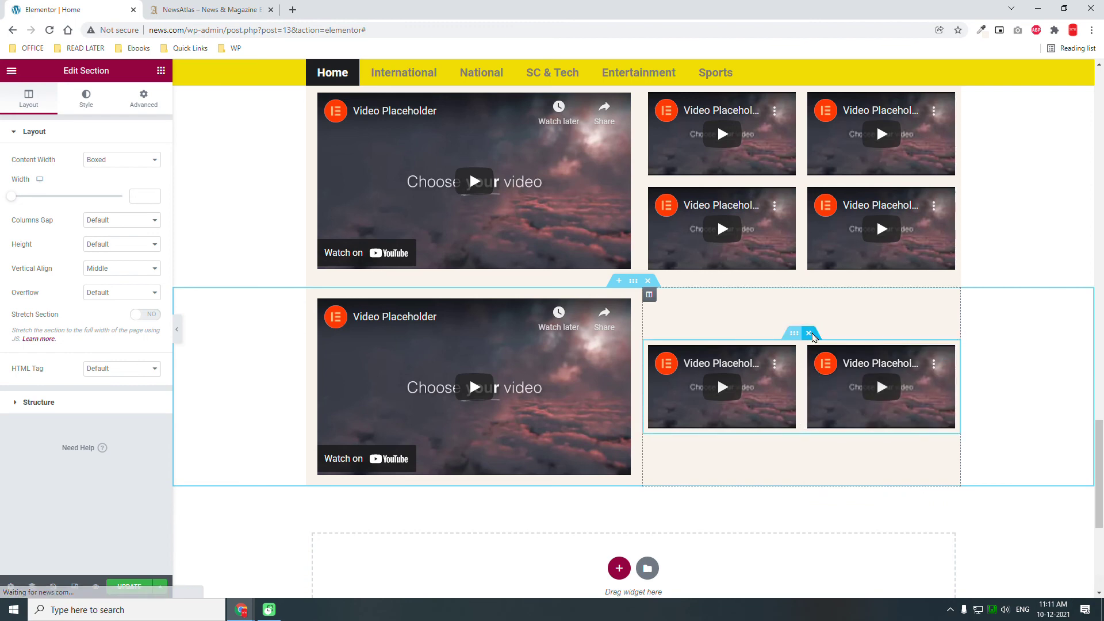
click(160, 72)
drag(44, 286, 781, 365)
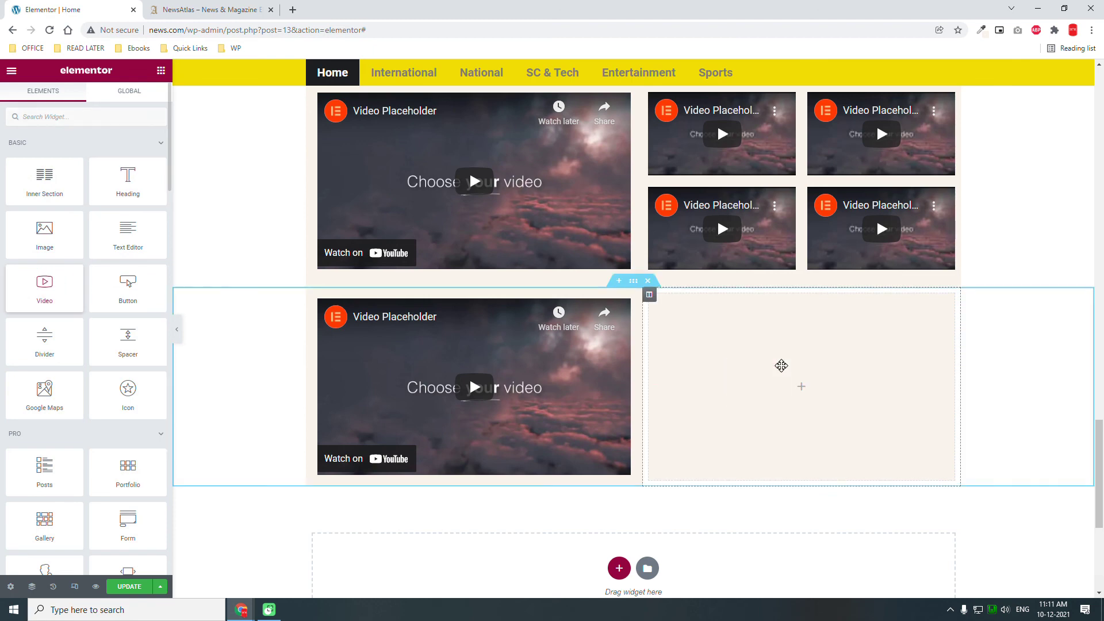
drag(43, 288, 851, 384)
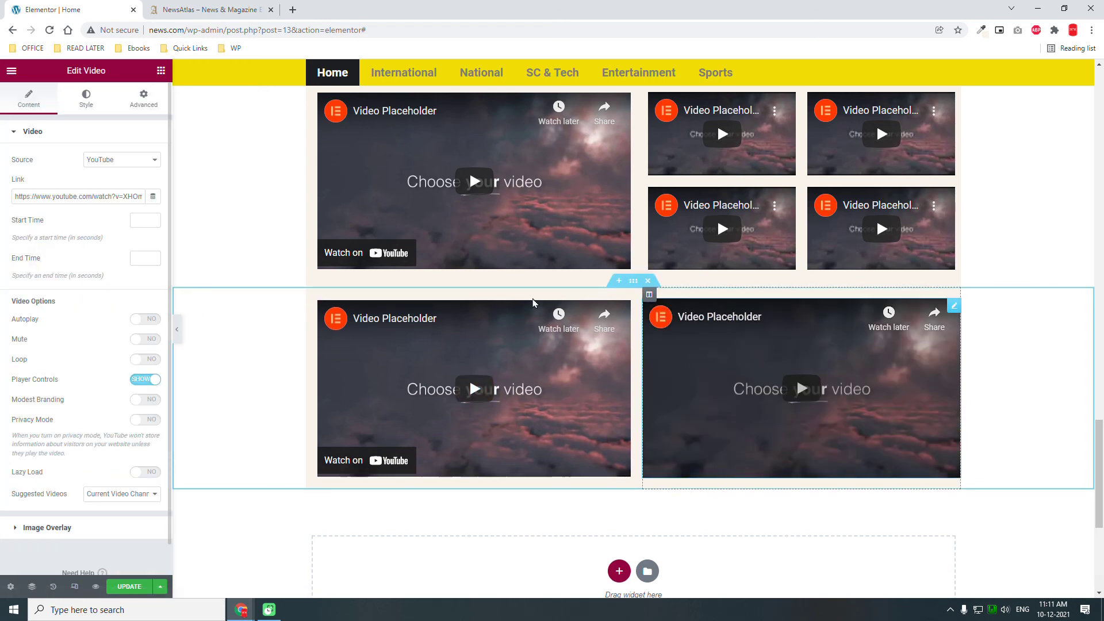
- Set the new video's positioning width to Custom at 50%
click(142, 100)
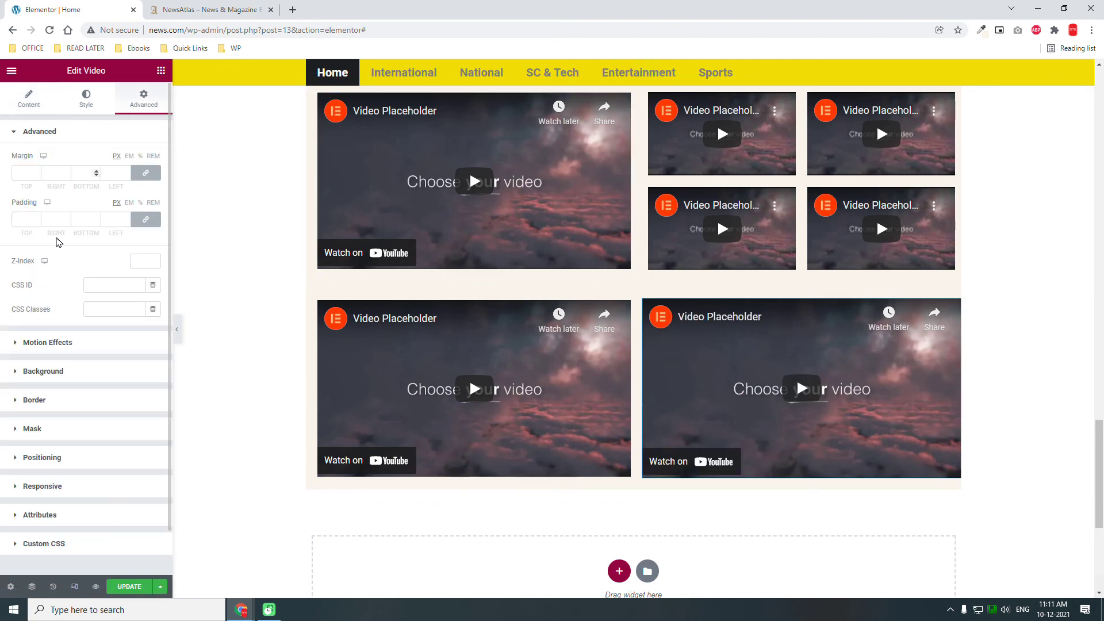
click(64, 457)
click(118, 305)
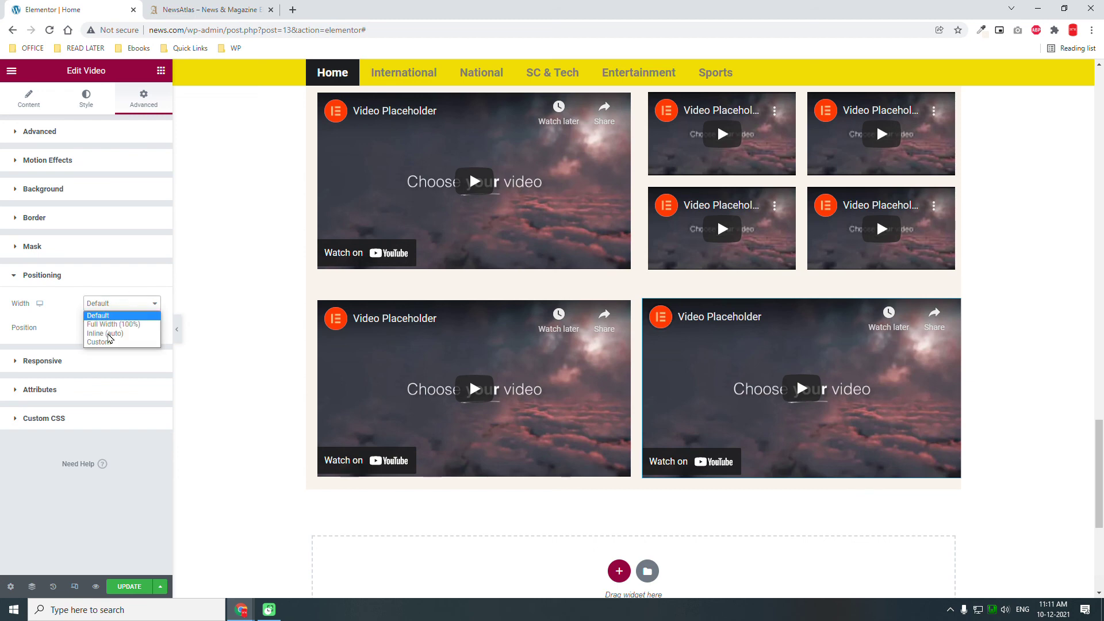
click(106, 343)
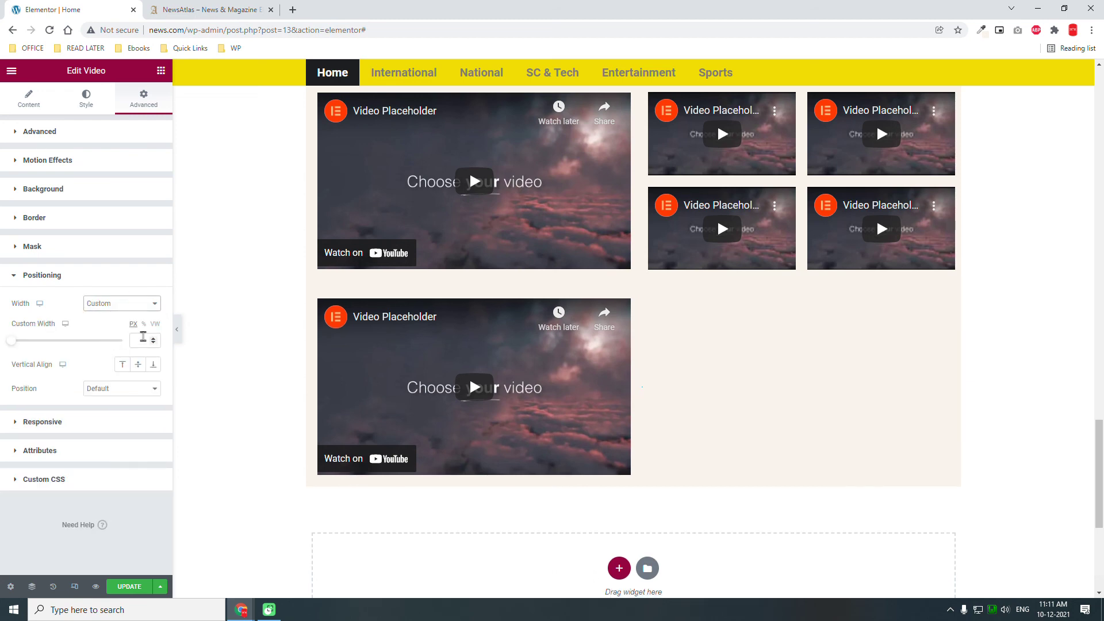
click(143, 342)
text(50)
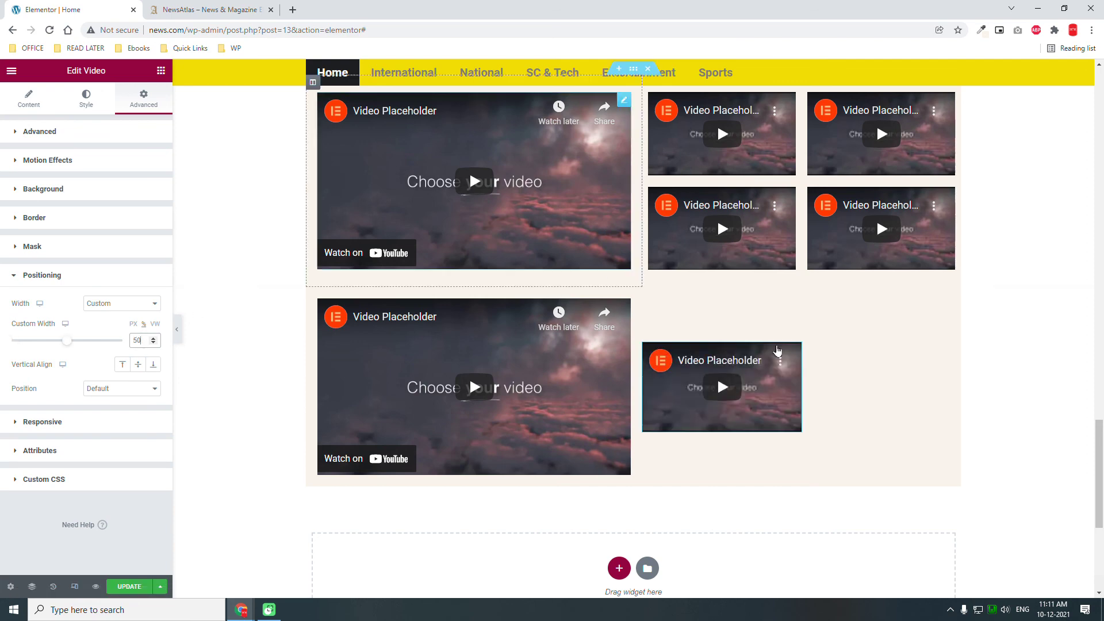
- Duplicate the half-width video within the second column
click(796, 350)
right_click(796, 351)
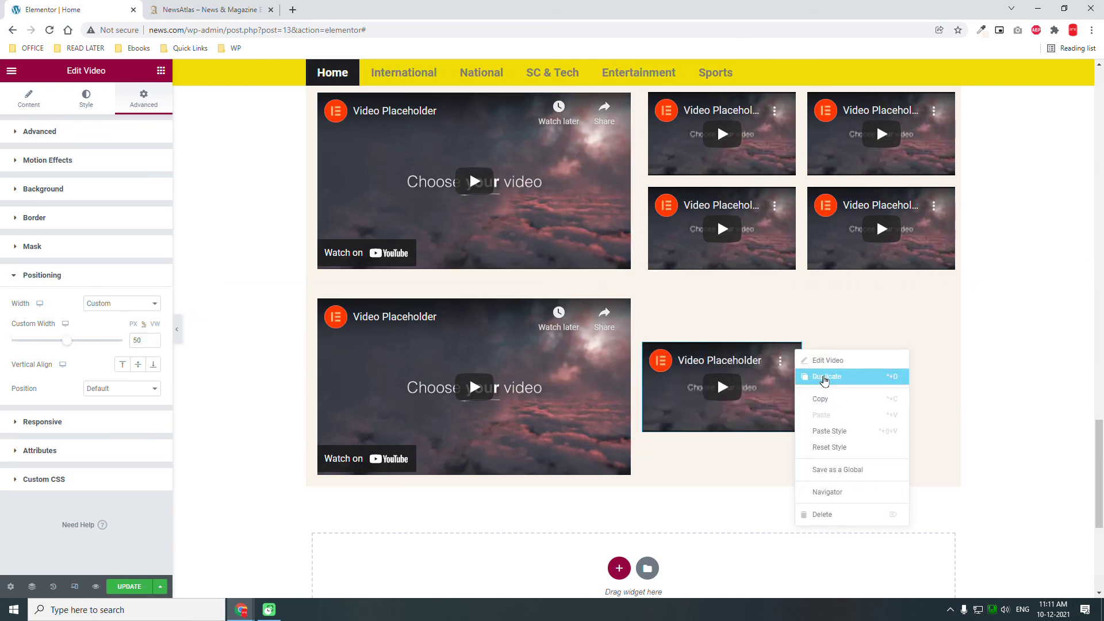
click(827, 377)
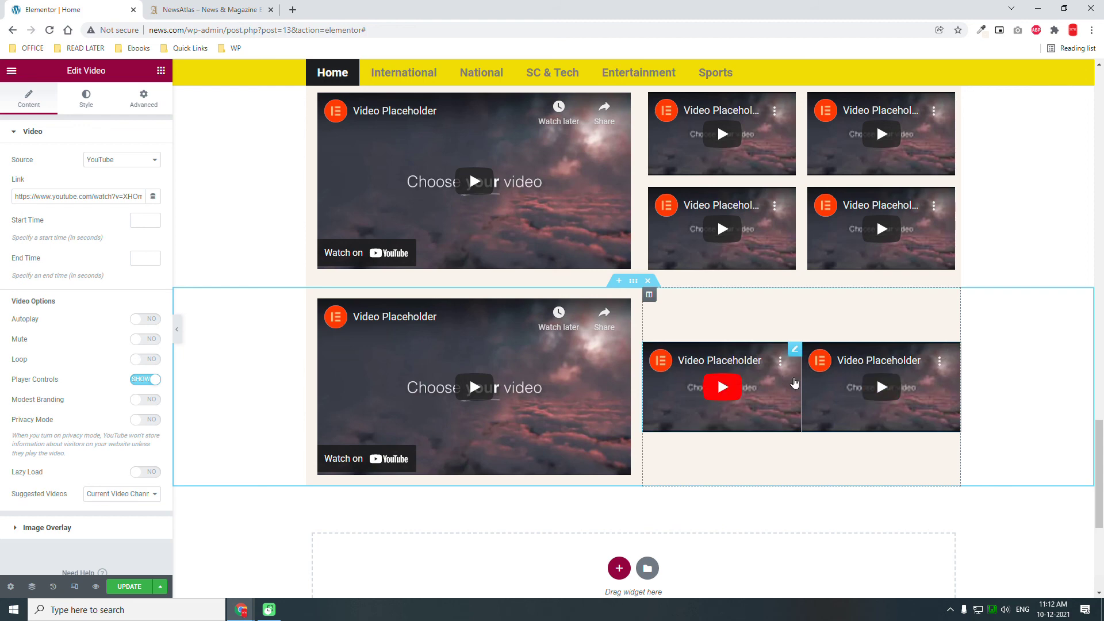
- Unlink the margins of the second half-width video in the lower section and set its right and left margins to 10 px
click(134, 105)
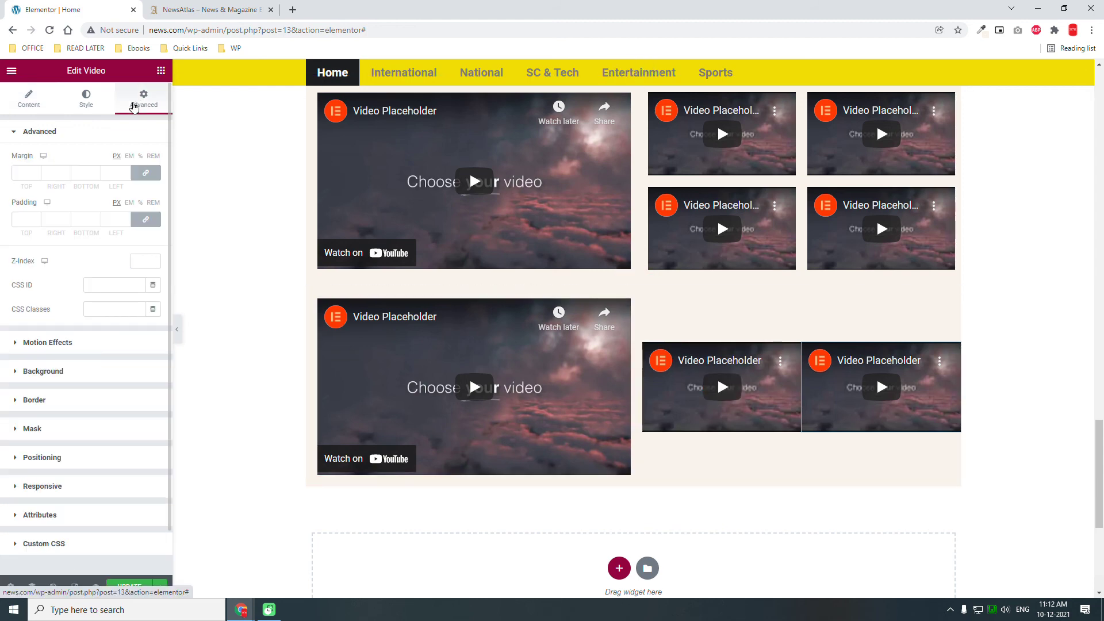
click(149, 174)
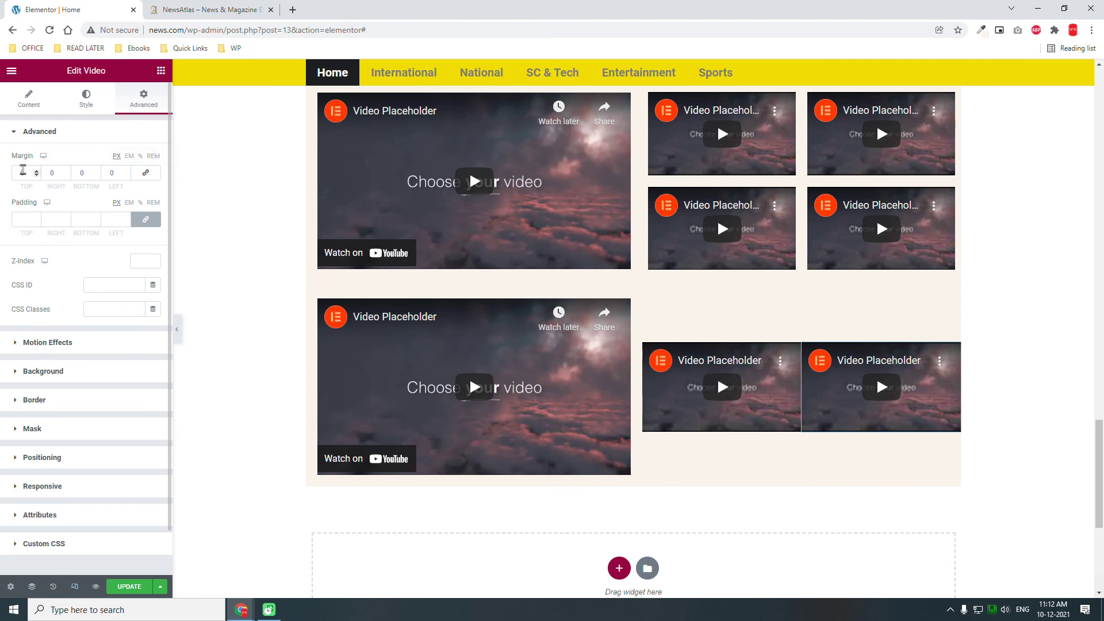
double_click(57, 171)
text(10)
key(Tab)
key(Tab)
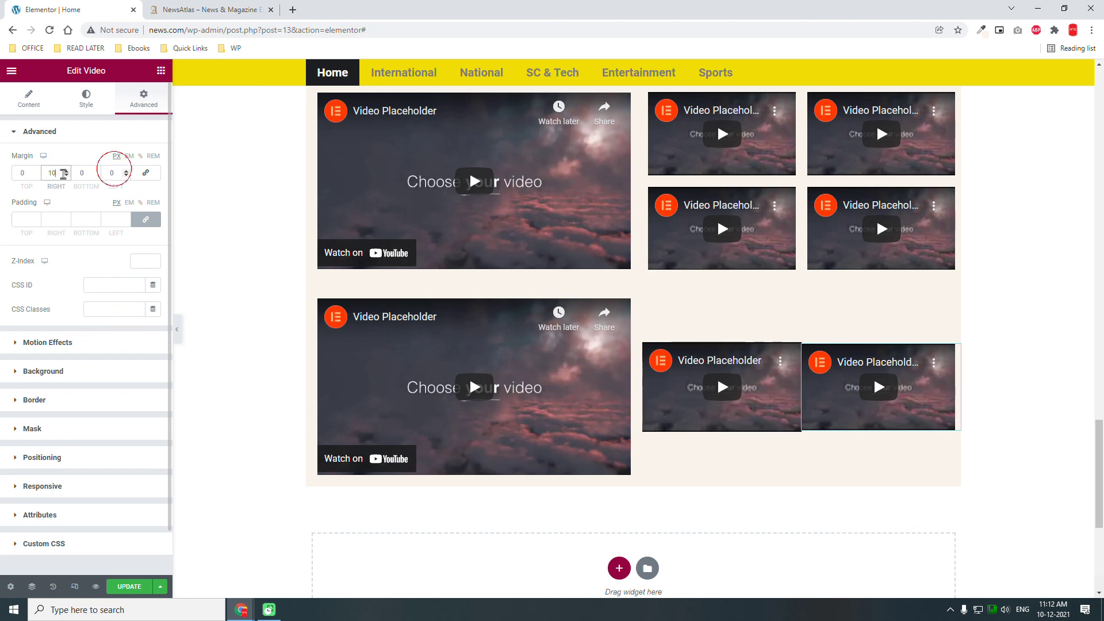
text(10)
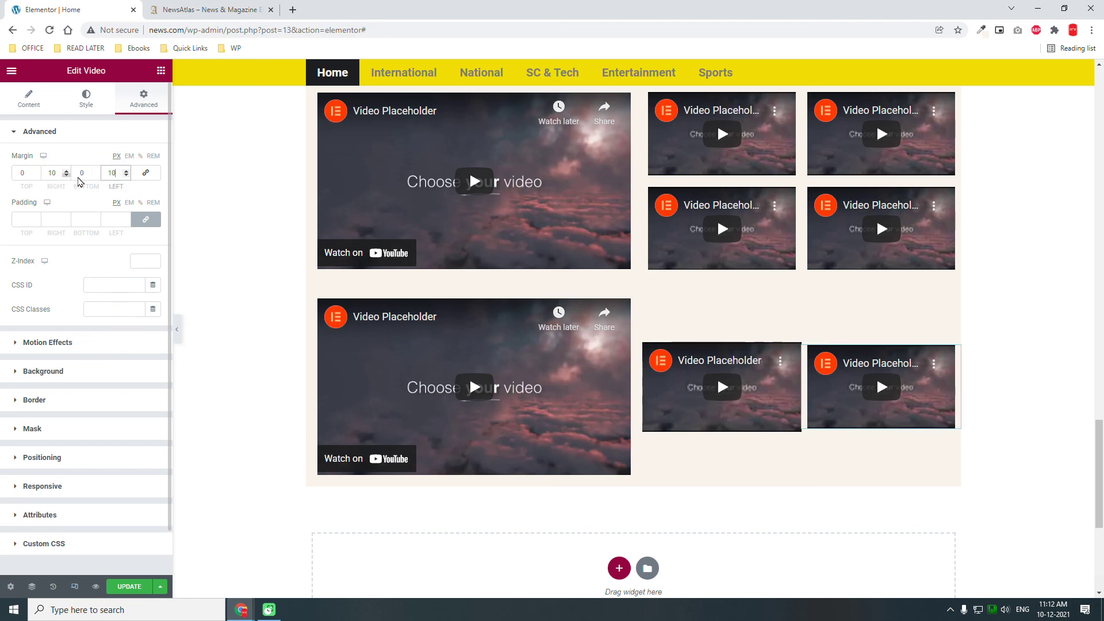
- Apply the second half-width video's style to the first one by copying it, and duplicate the second video
right_click(956, 355)
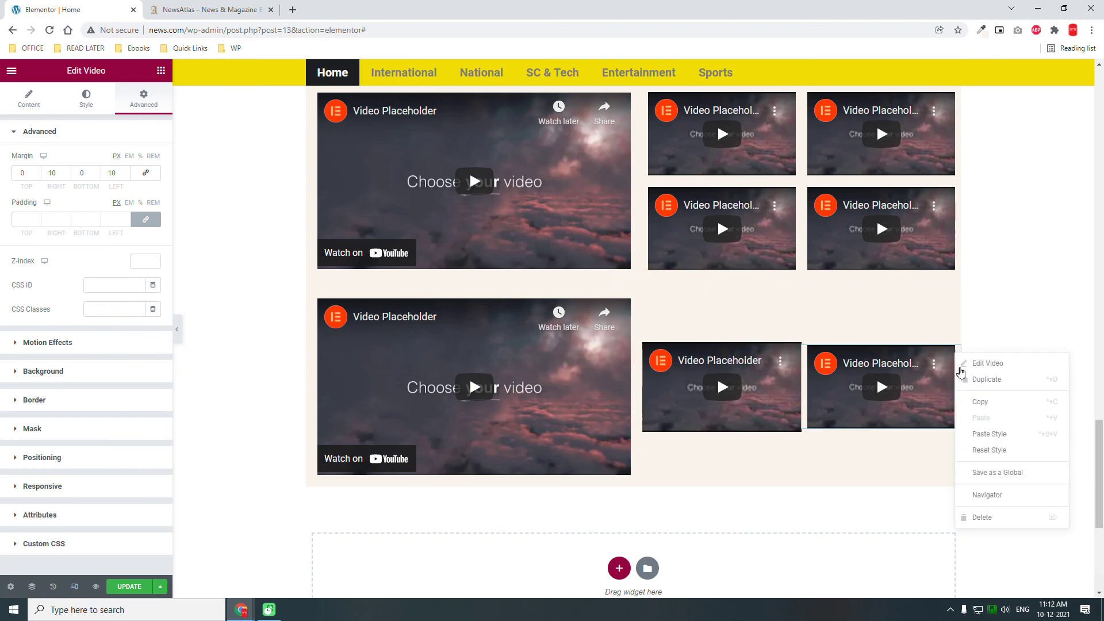
click(984, 403)
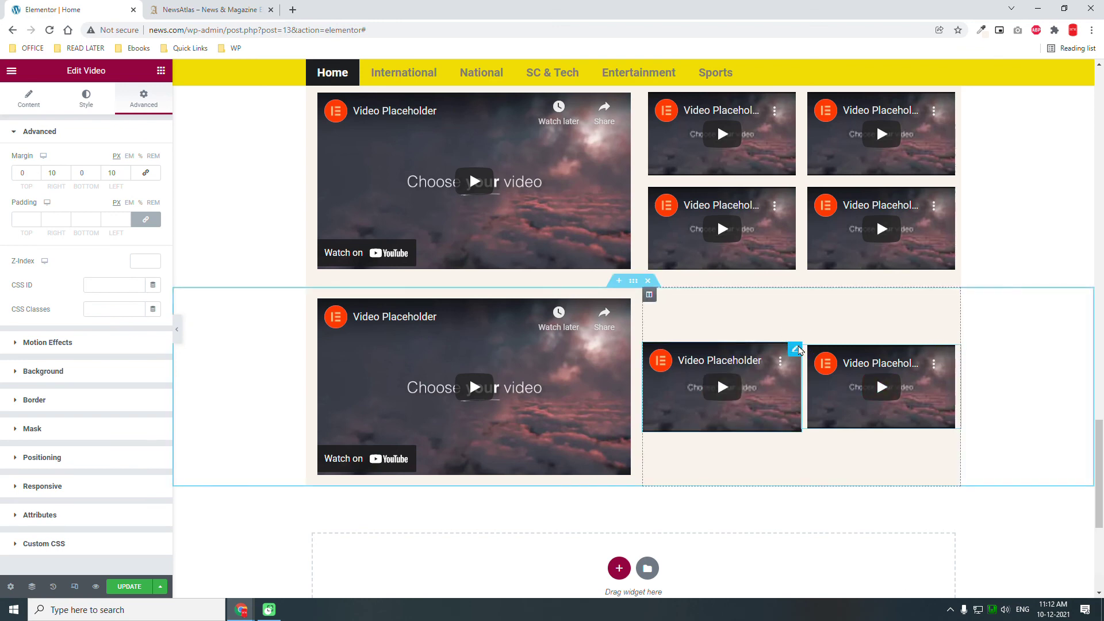
right_click(799, 350)
click(844, 427)
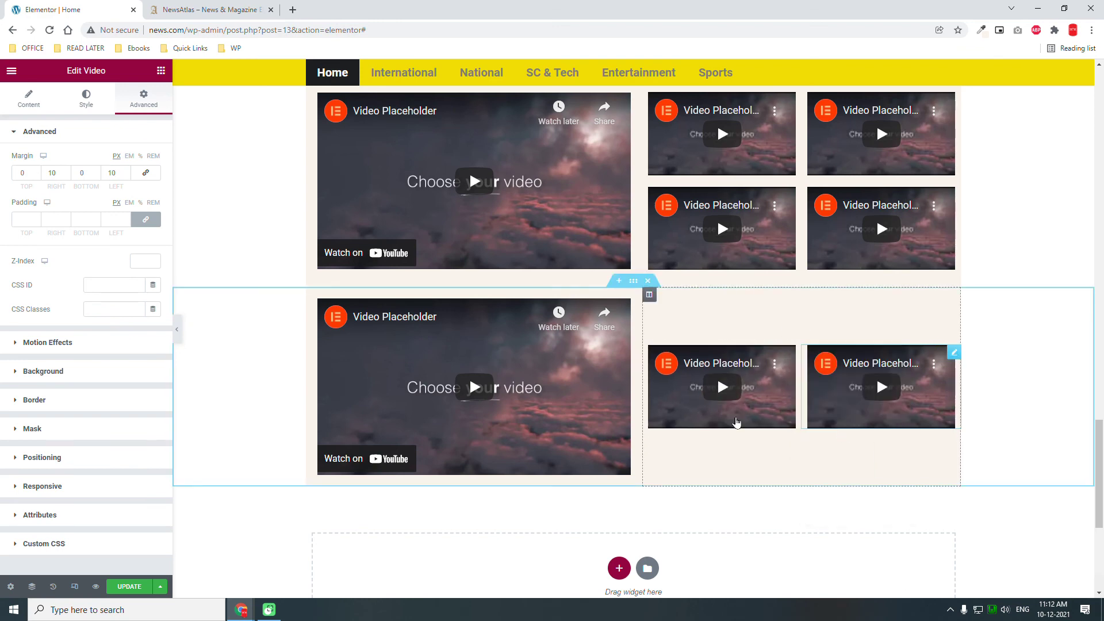
right_click(953, 353)
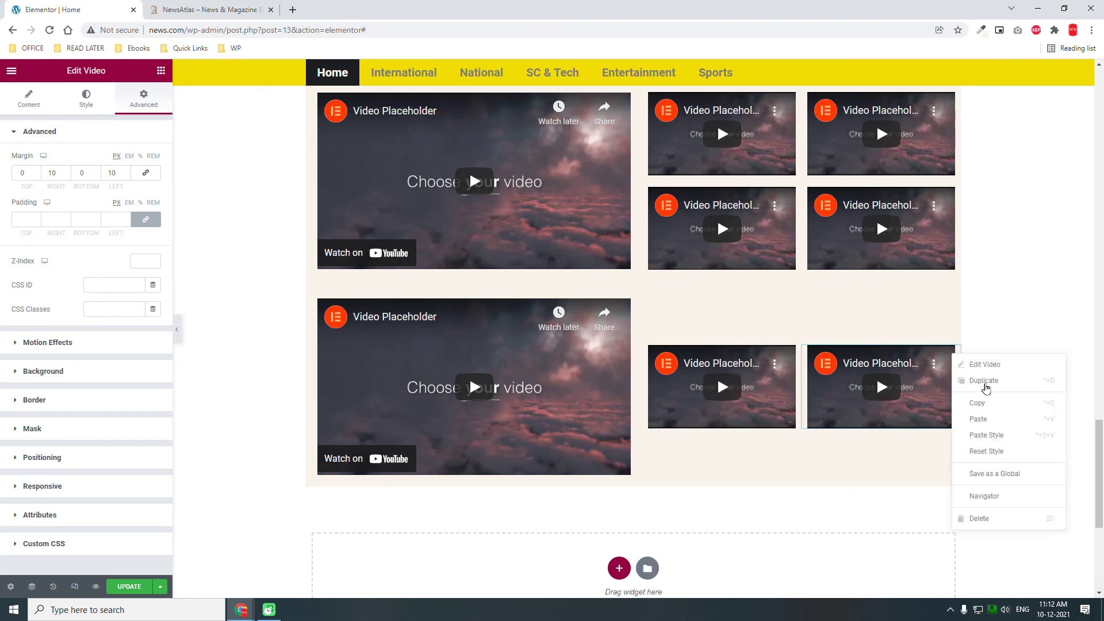
click(984, 382)
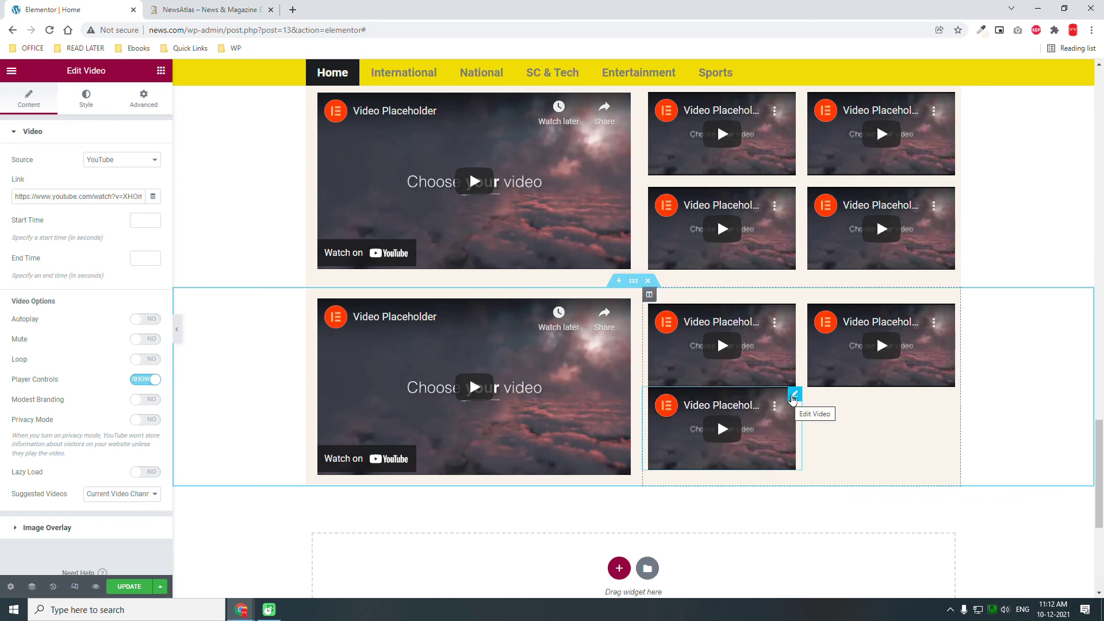
- Set the third half-width video's top margin to 20 px and duplicate that video to complete the two-by-two grid
click(793, 397)
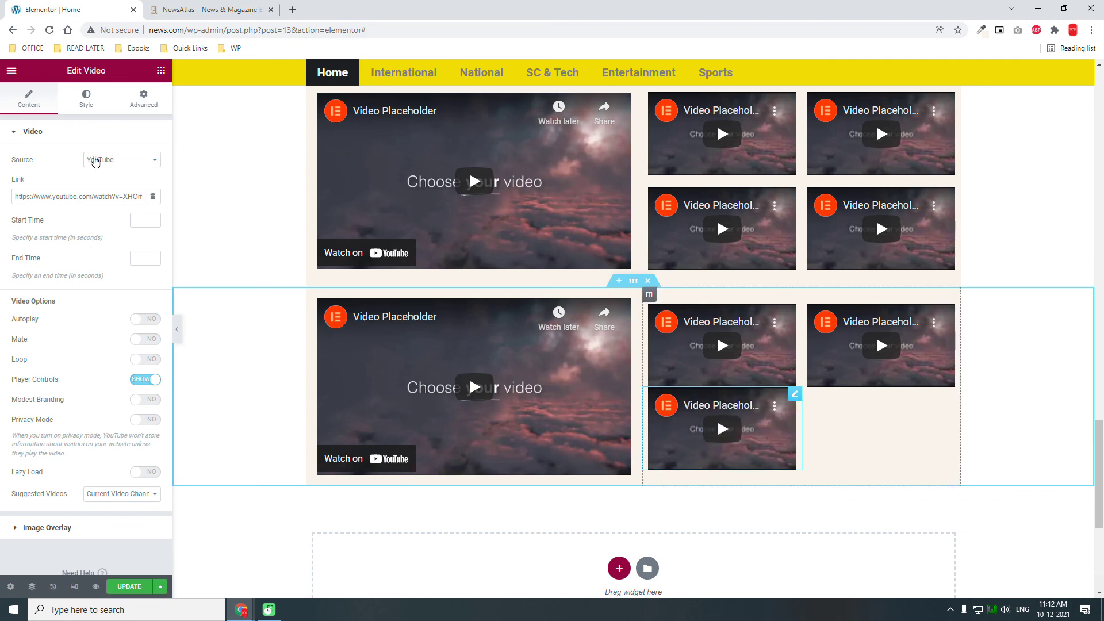
click(143, 98)
double_click(29, 173)
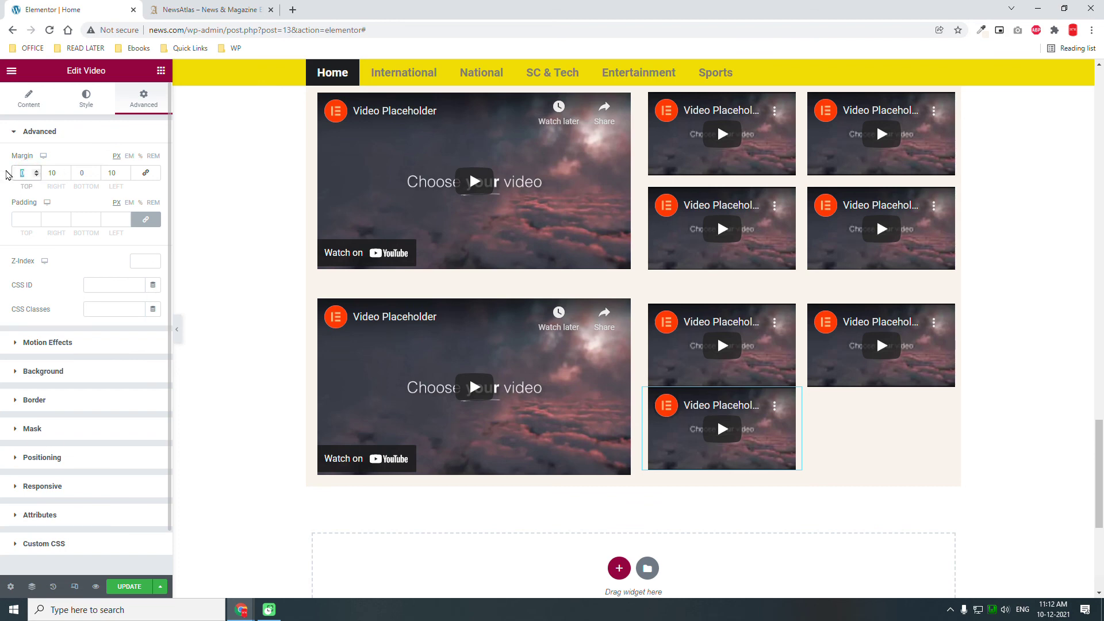
text(20)
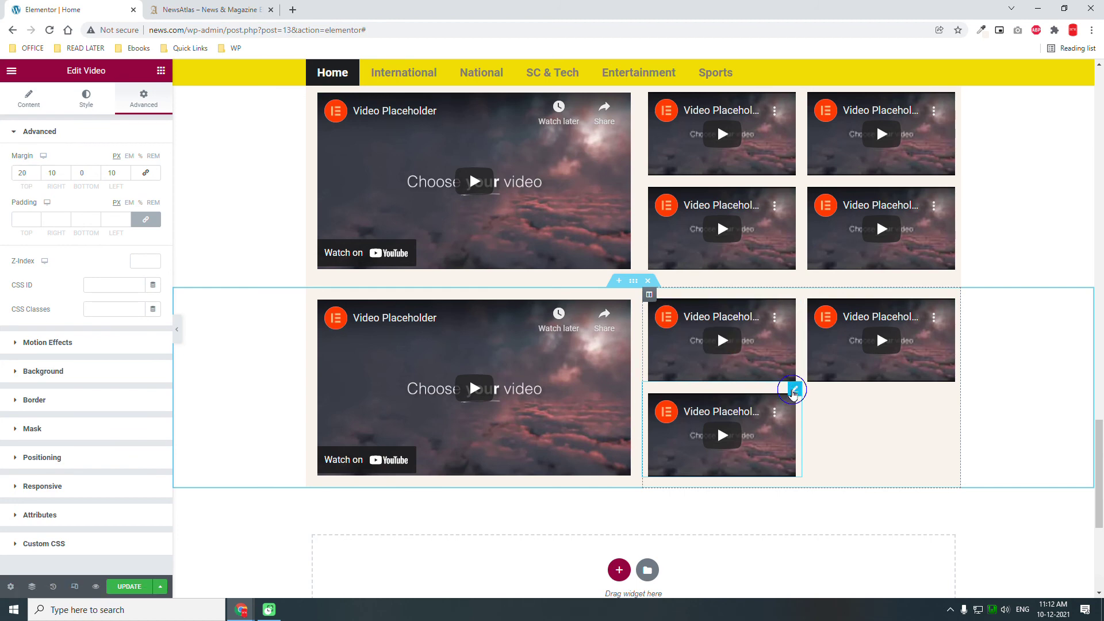
right_click(793, 391)
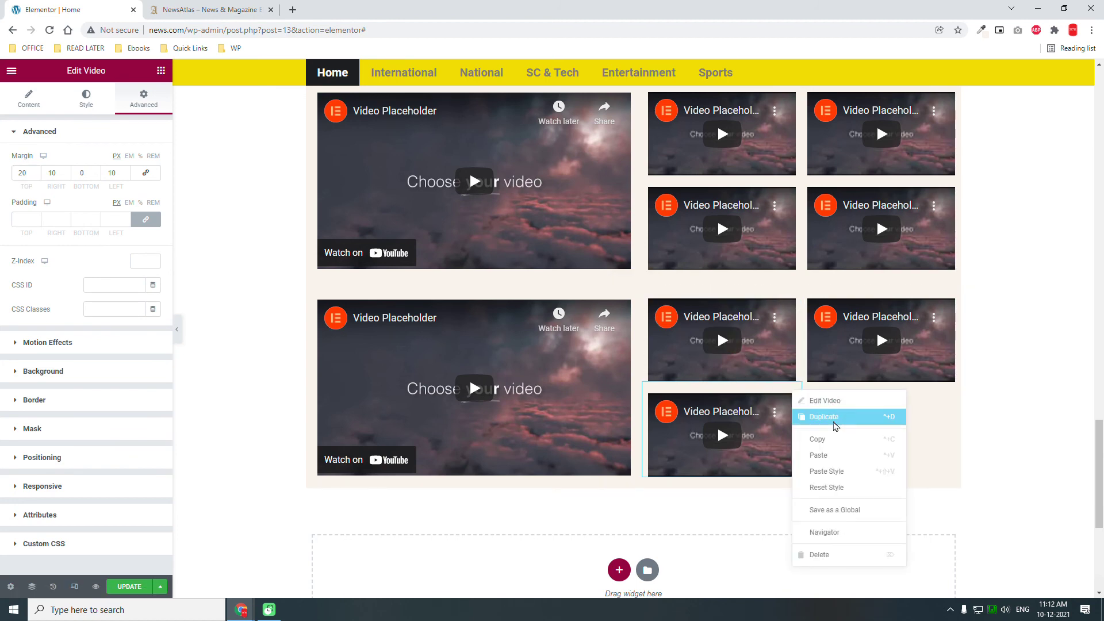
click(834, 425)
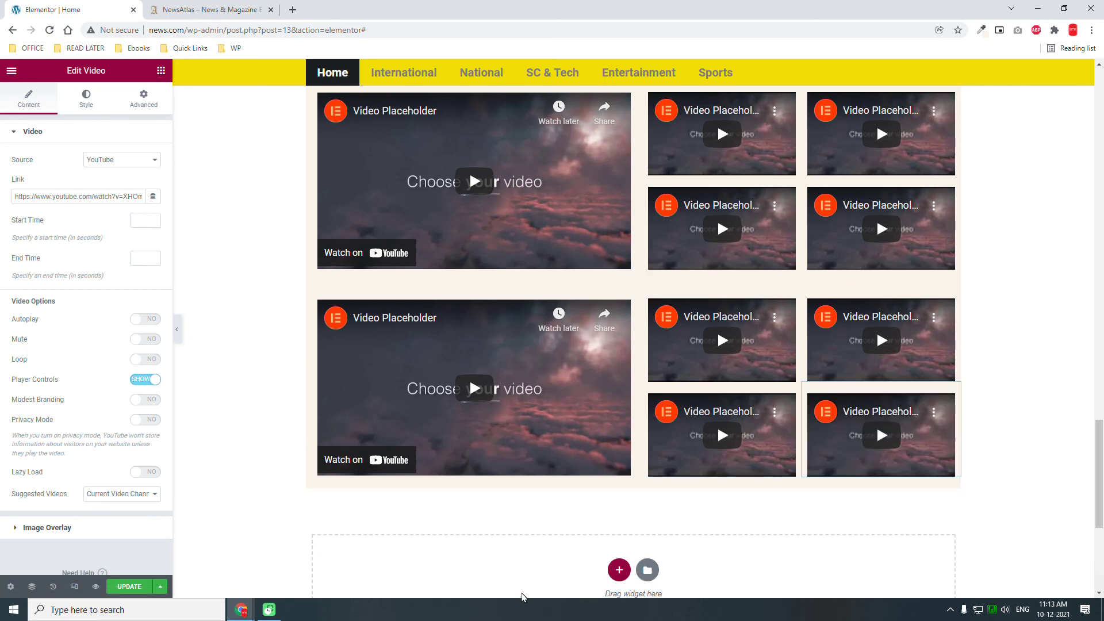
- Compare the three versions of the video block: three columns, inner sections, and custom-width videos
scroll(914, 354, up, 6)
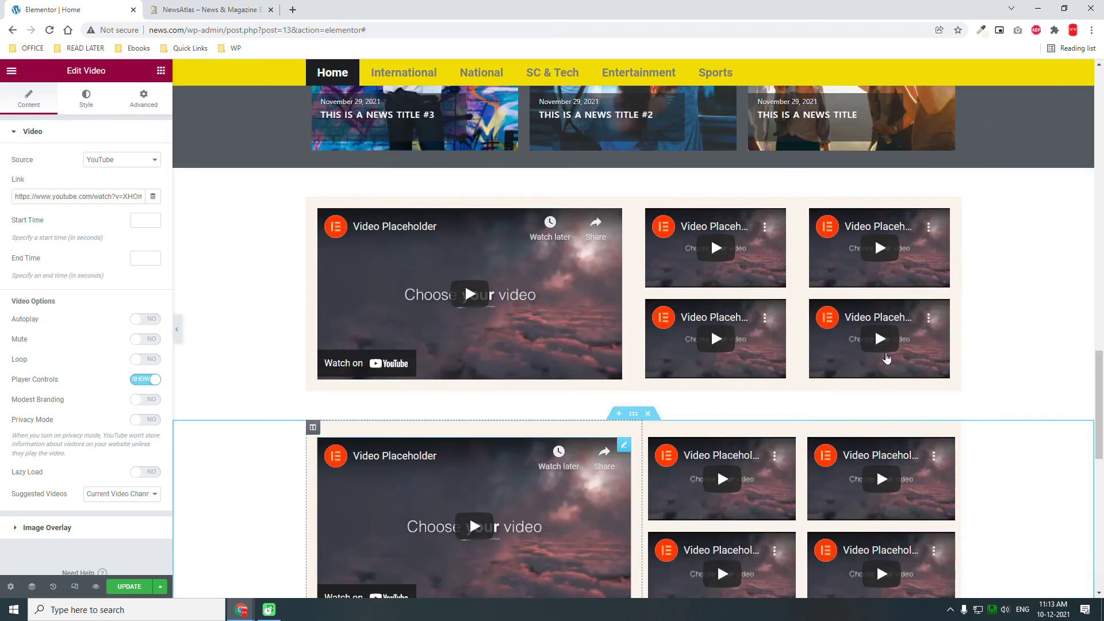
scroll(947, 412, down, 3)
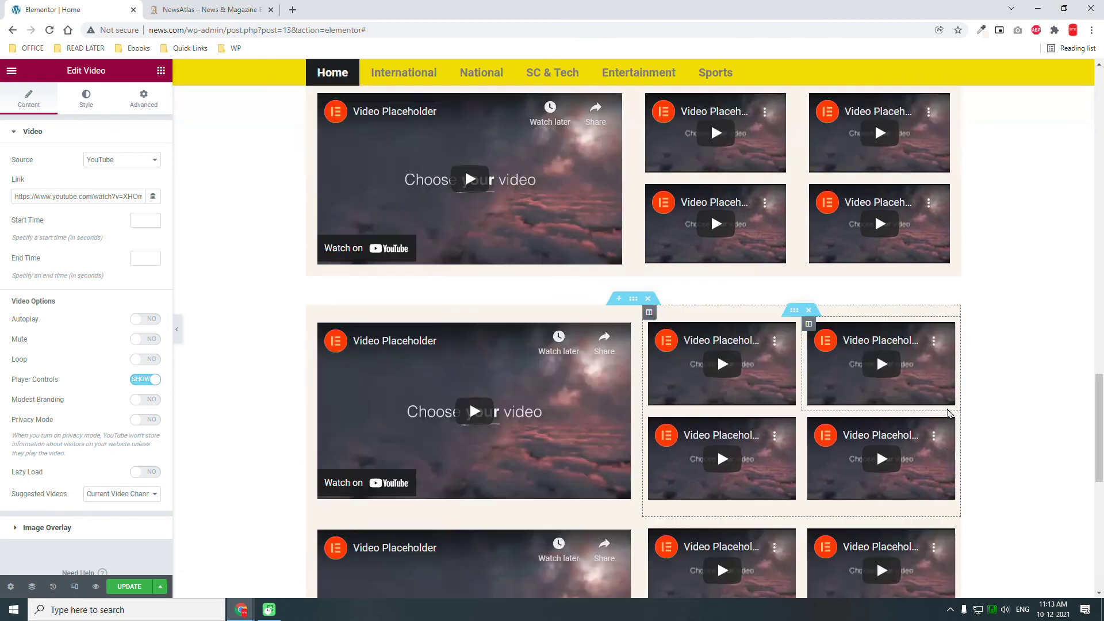
scroll(947, 413, down, 2)
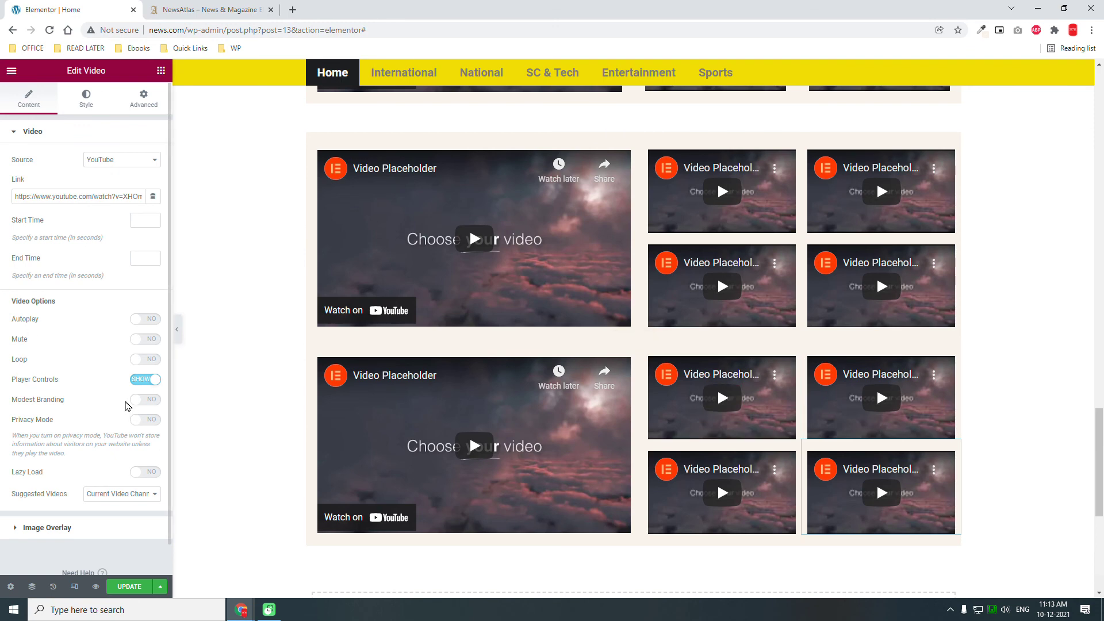
scroll(694, 362, up, 2)
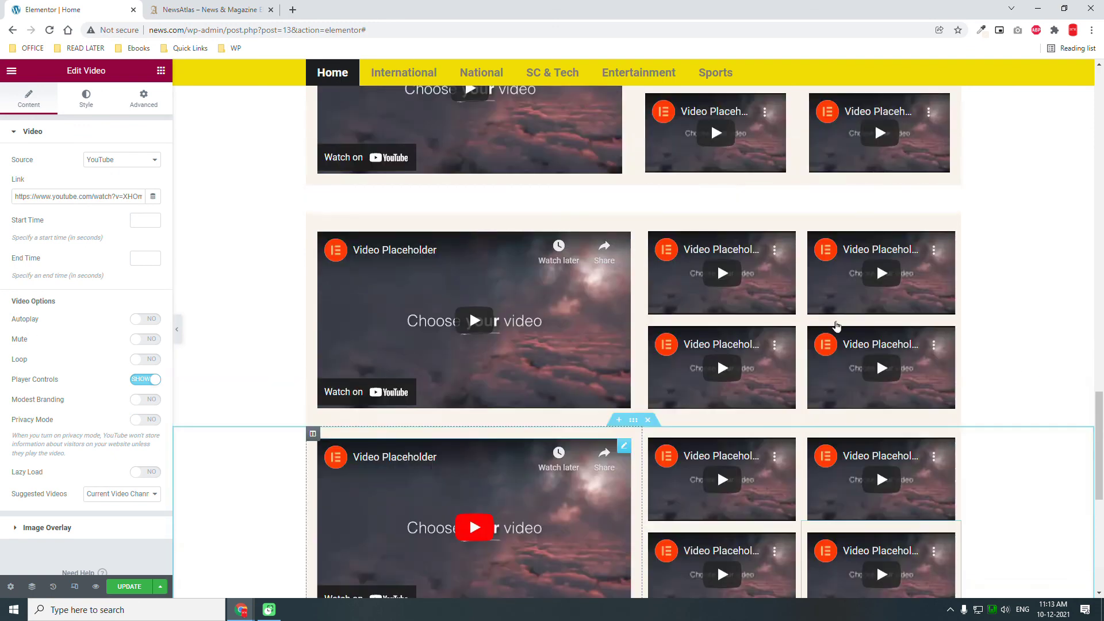
scroll(694, 362, up, 3)
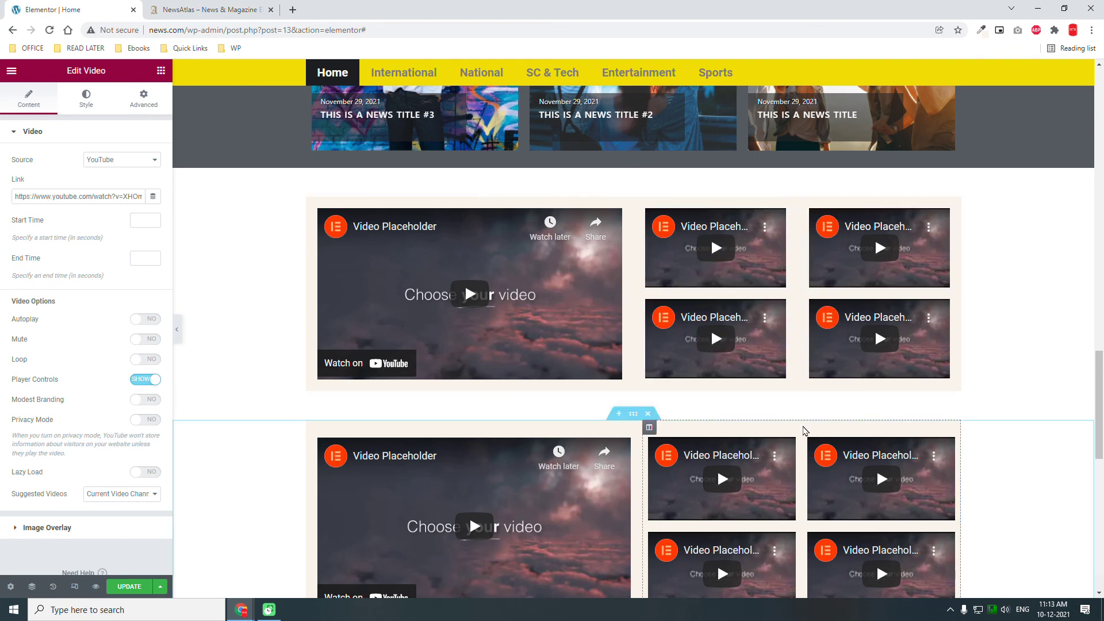
scroll(804, 431, down, 2)
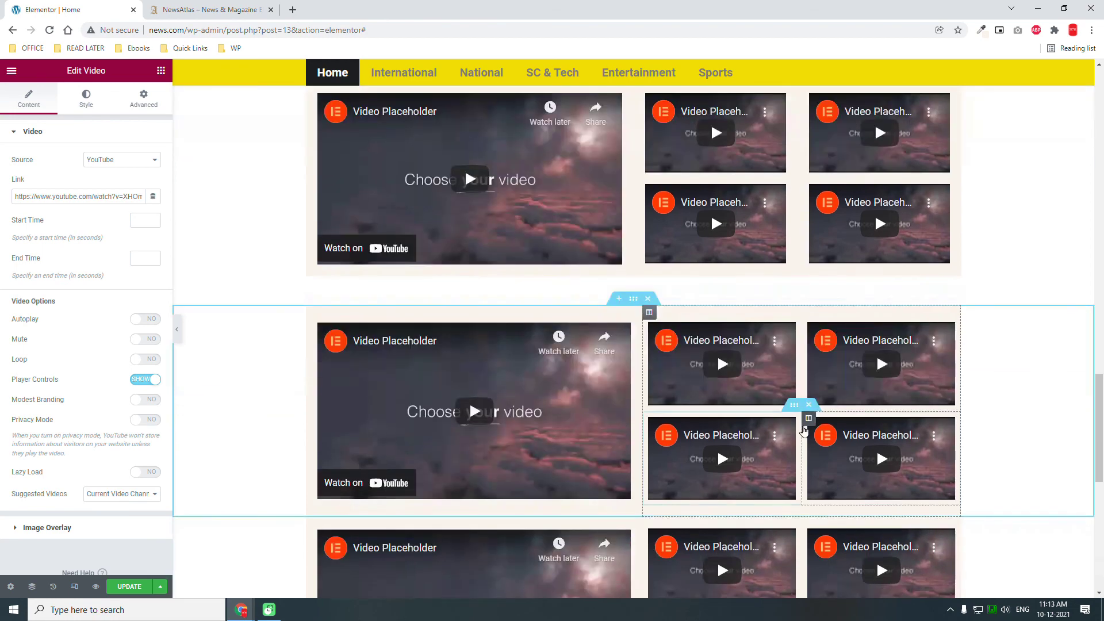
scroll(804, 431, down, 3)
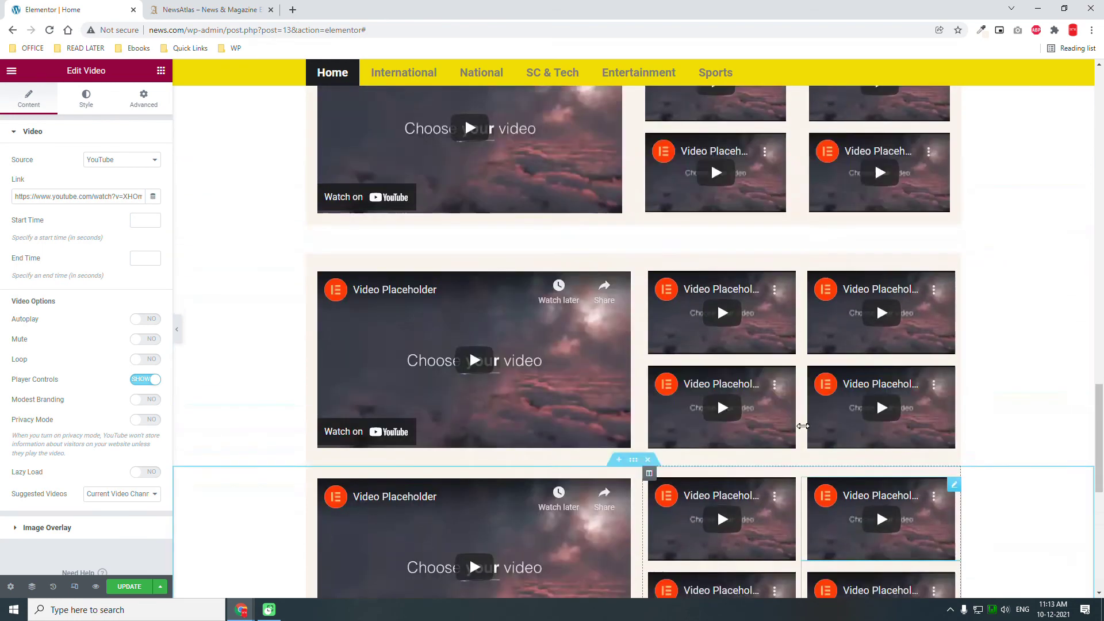
scroll(803, 430, up, 5)
scroll(804, 430, down, 4)
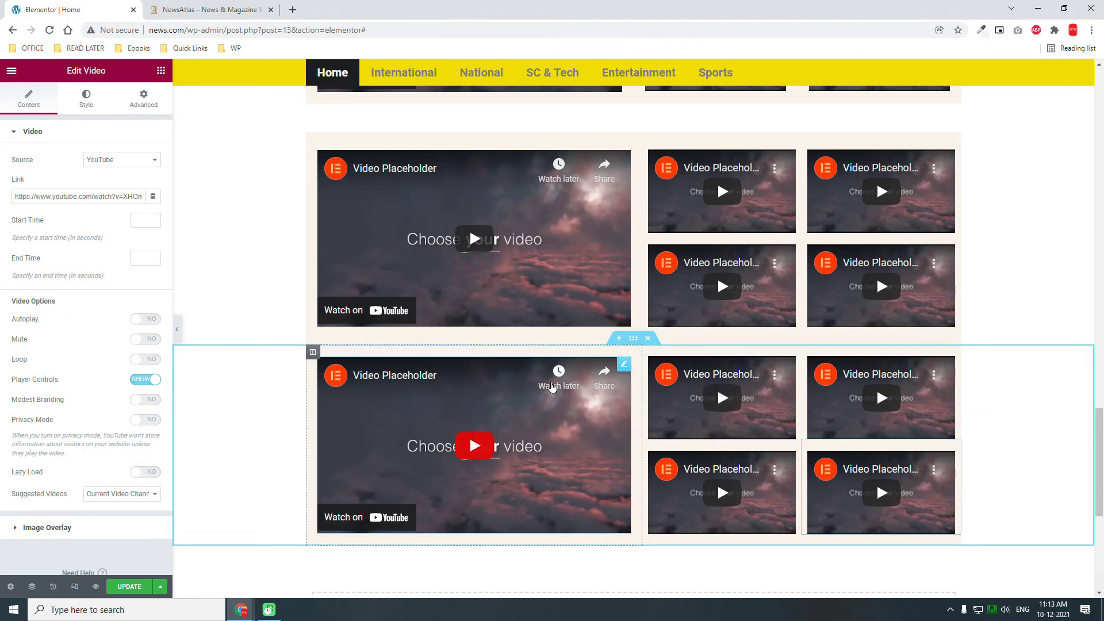
scroll(552, 387, up, 3)
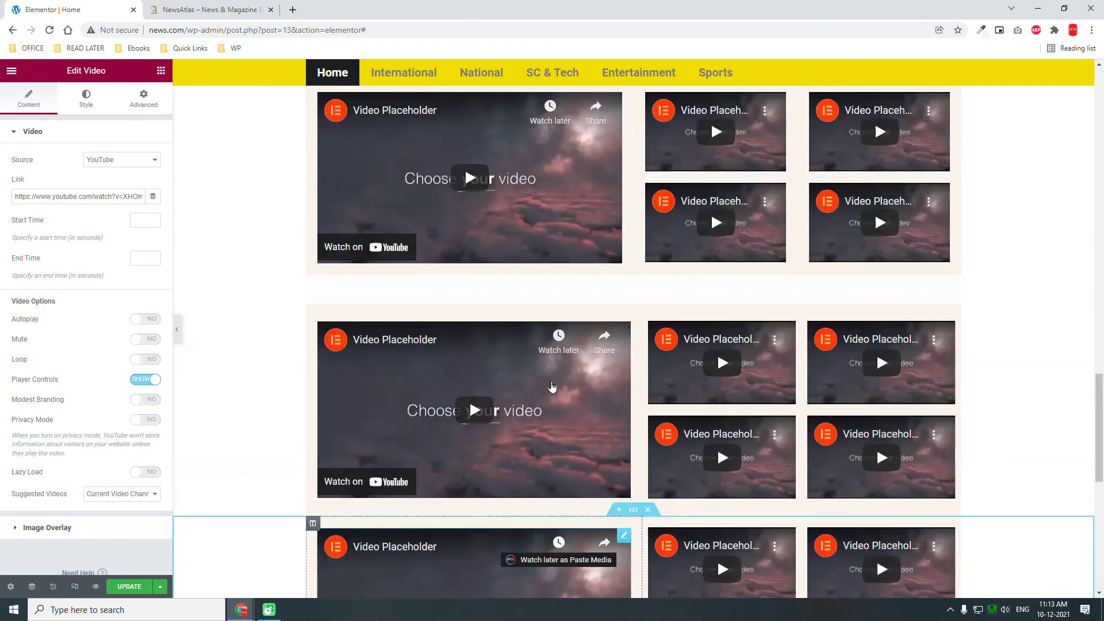
scroll(552, 387, down, 3)
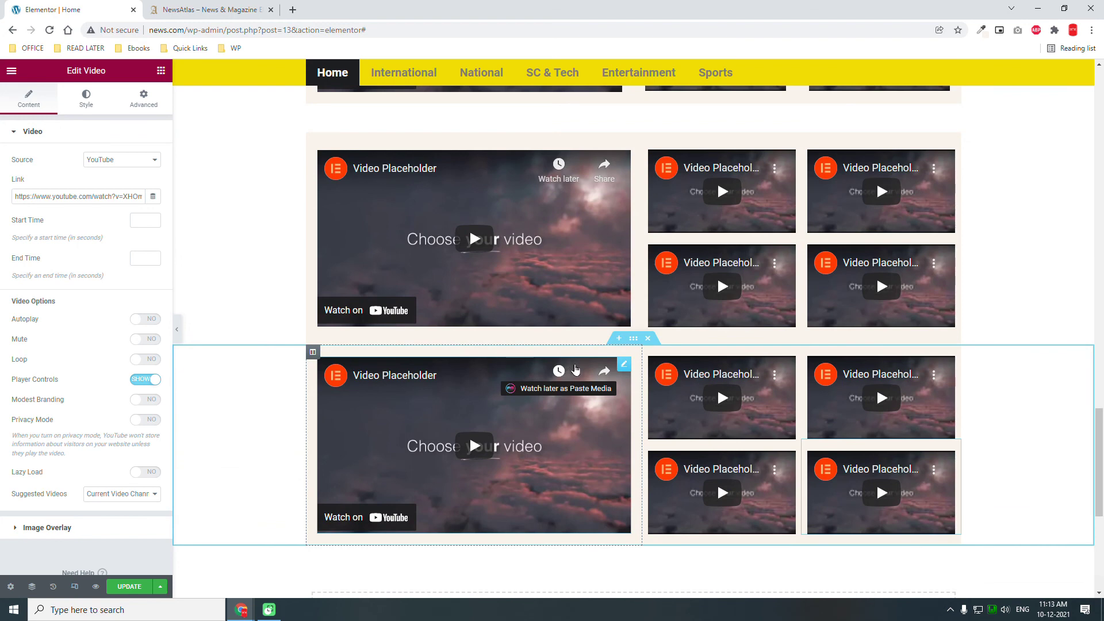
- Delete the custom-width and inner-section versions of the video block, keeping only the three-column section
click(648, 339)
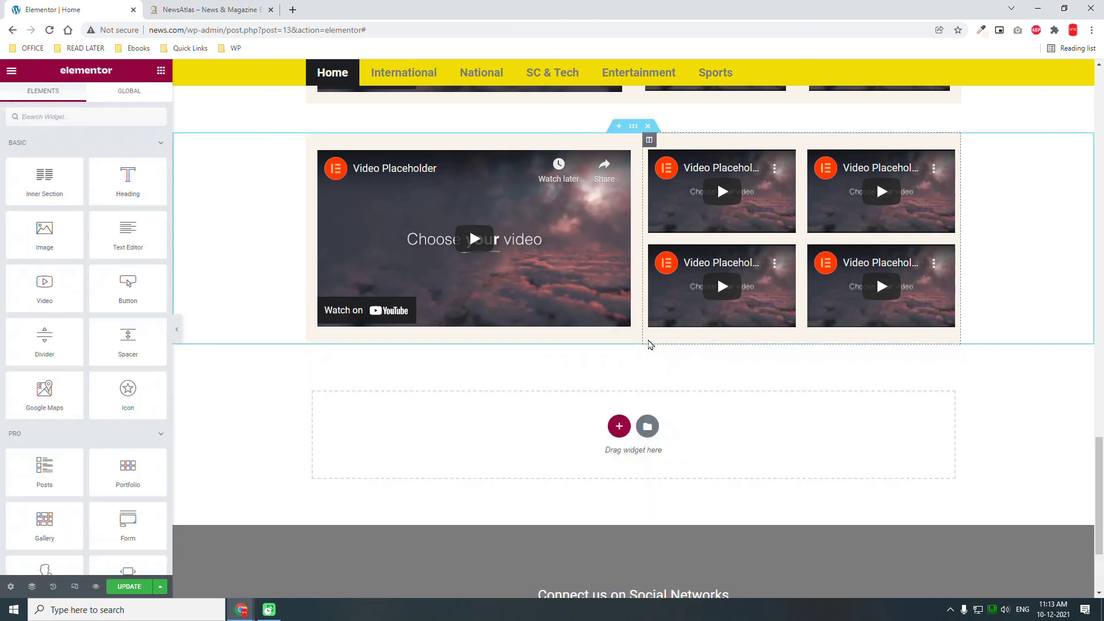
scroll(649, 345, up, 3)
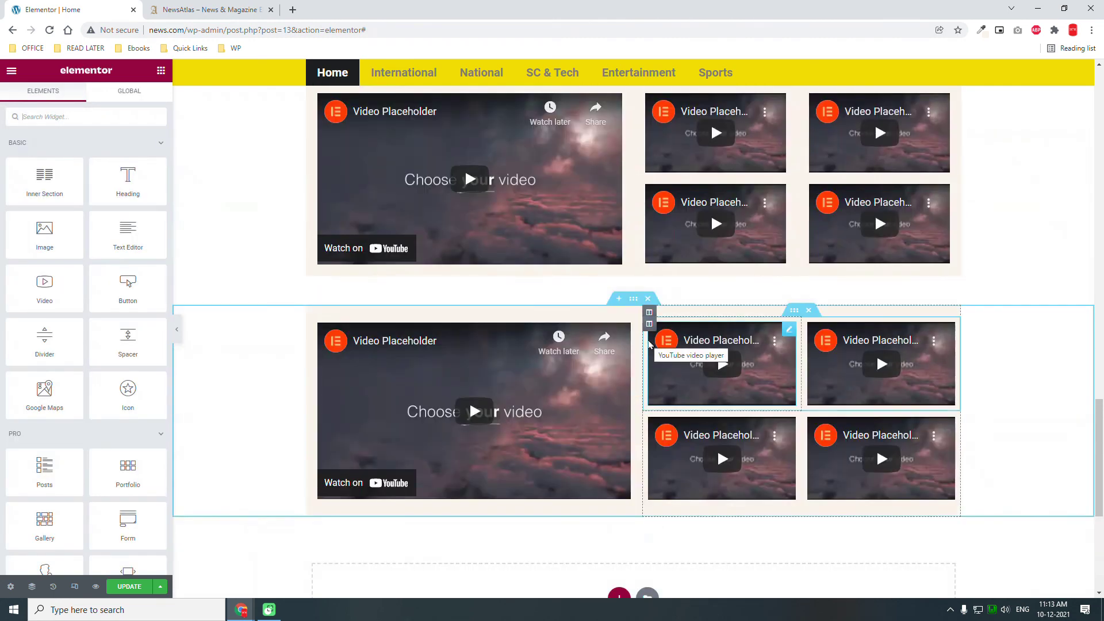
click(648, 300)
scroll(649, 299, up, 3)
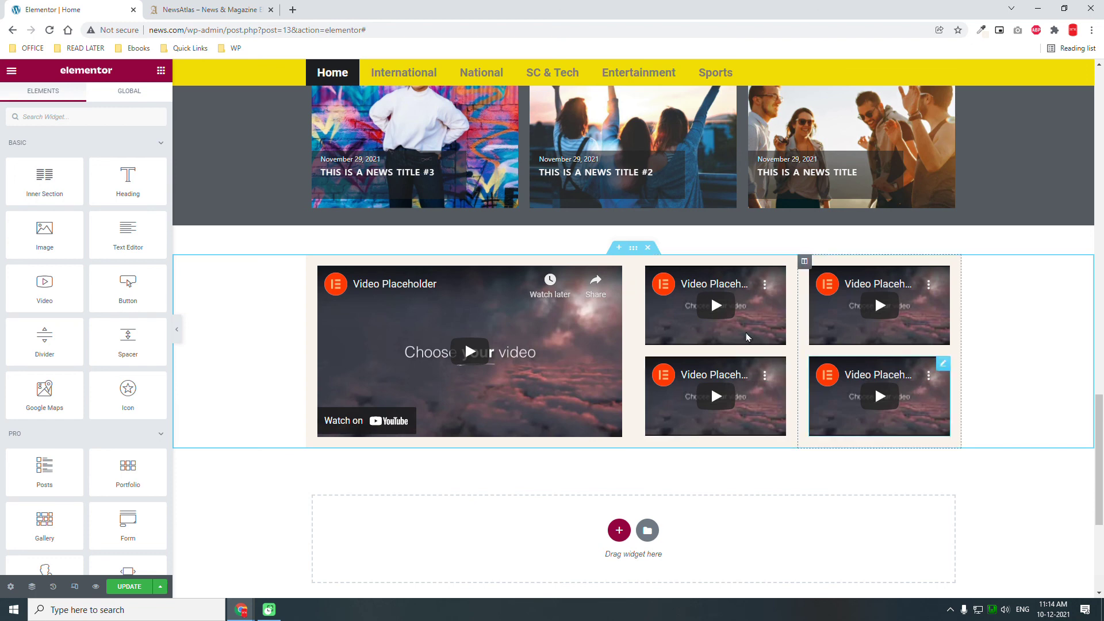
- Switch to the NewsAtlas reference page and examine the International and Technology blocks below the videos
click(211, 6)
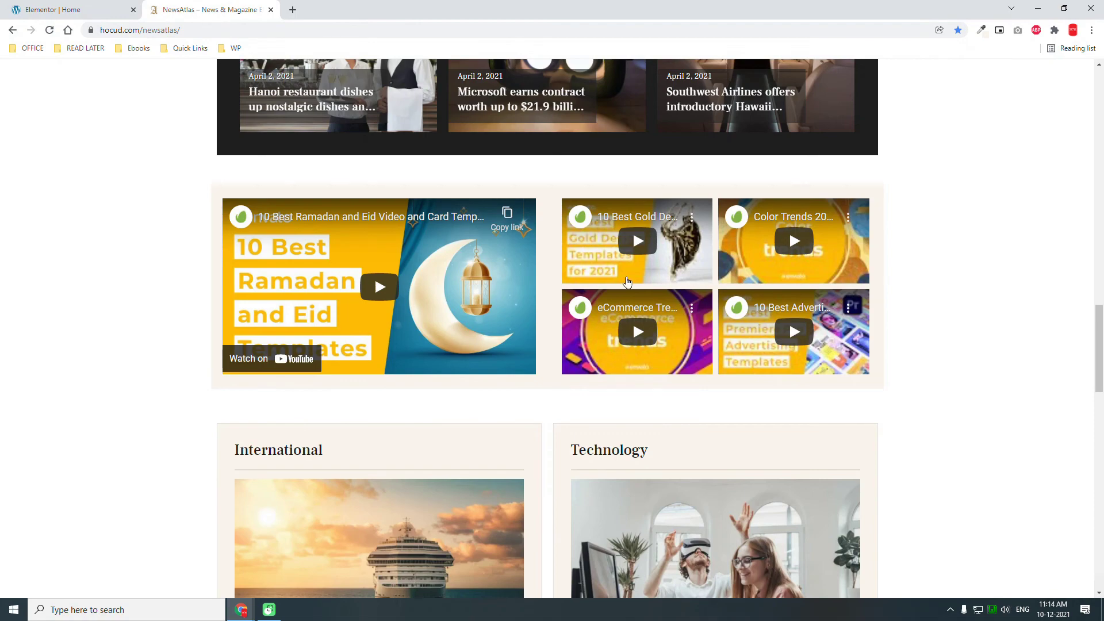
scroll(627, 281, down, 3)
scroll(627, 281, down, 1)
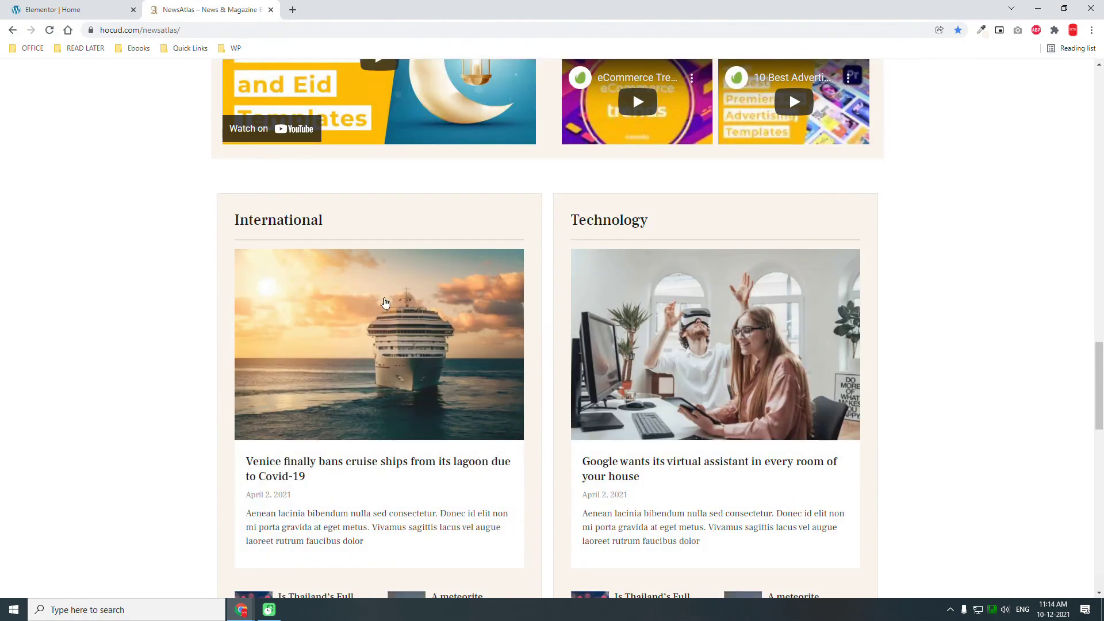
scroll(386, 303, down, 1)
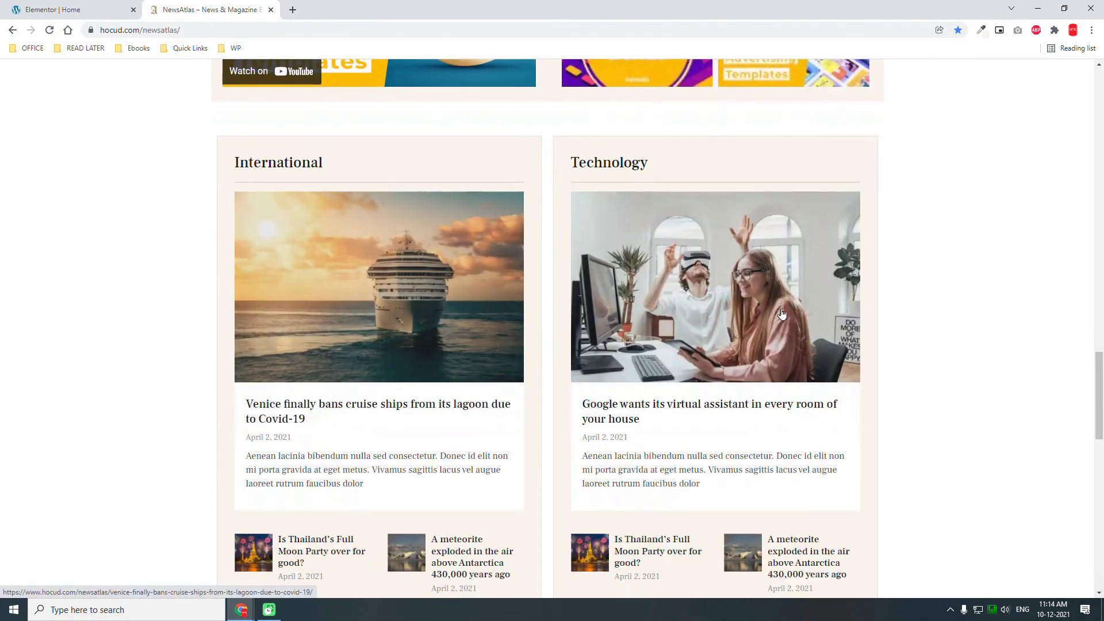
scroll(787, 406, down, 2)
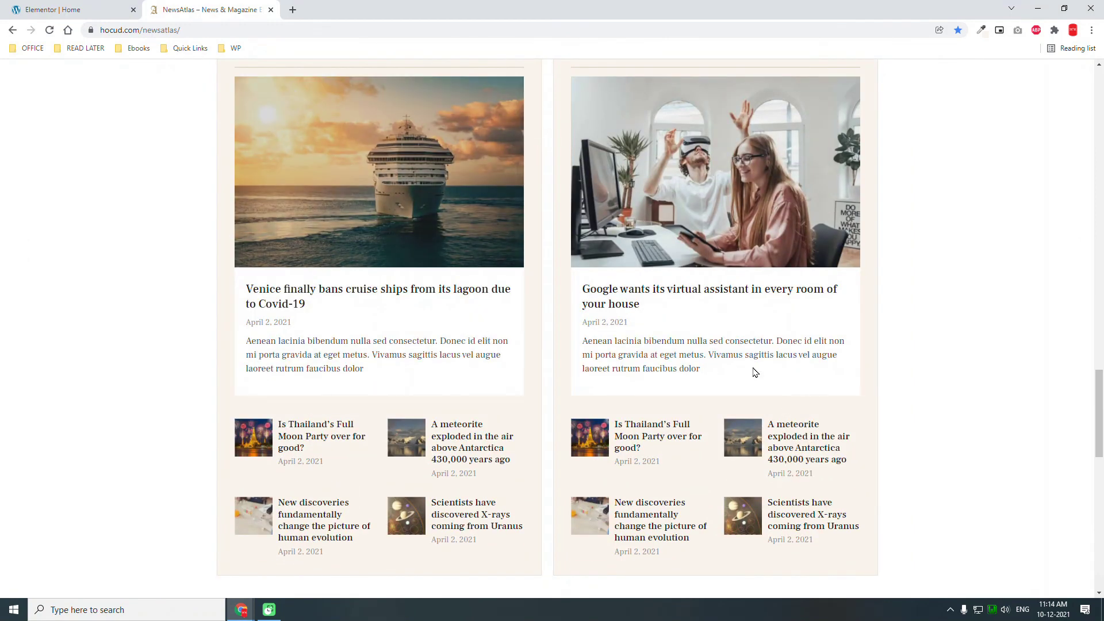
- Switch back to the Elementor editor and copy the Featured News Classic Grid widget
click(85, 6)
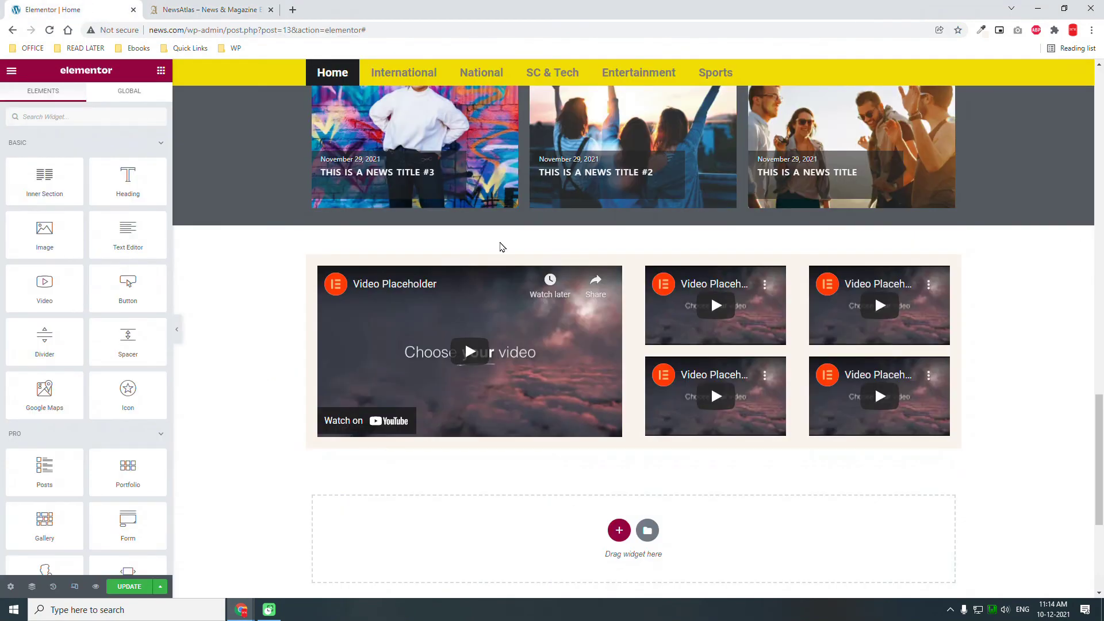
scroll(500, 247, up, 10)
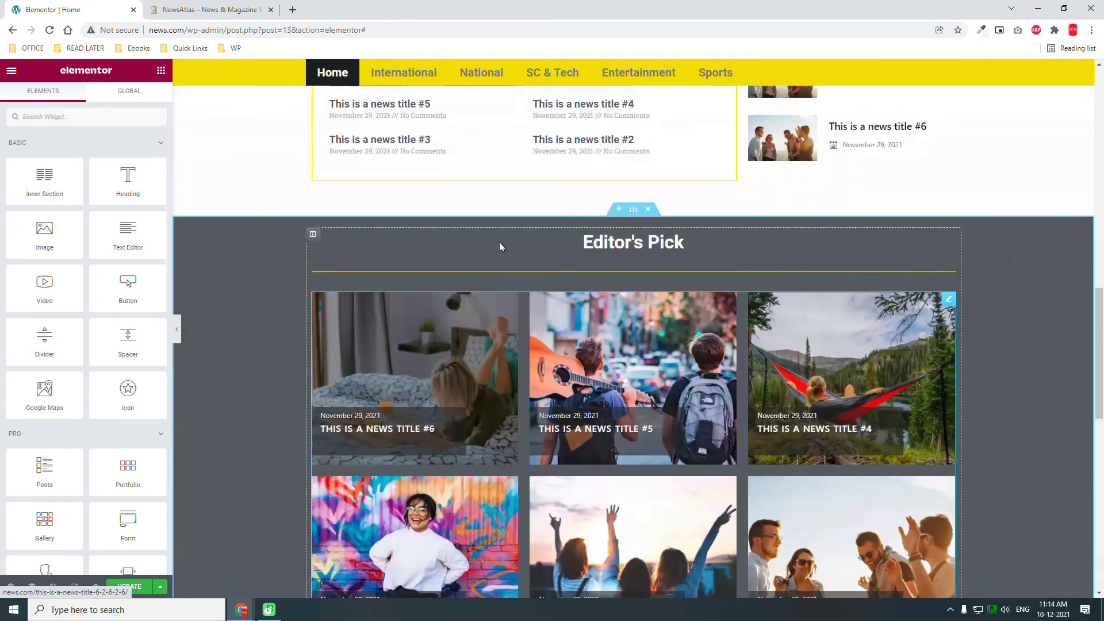
scroll(500, 247, up, 7)
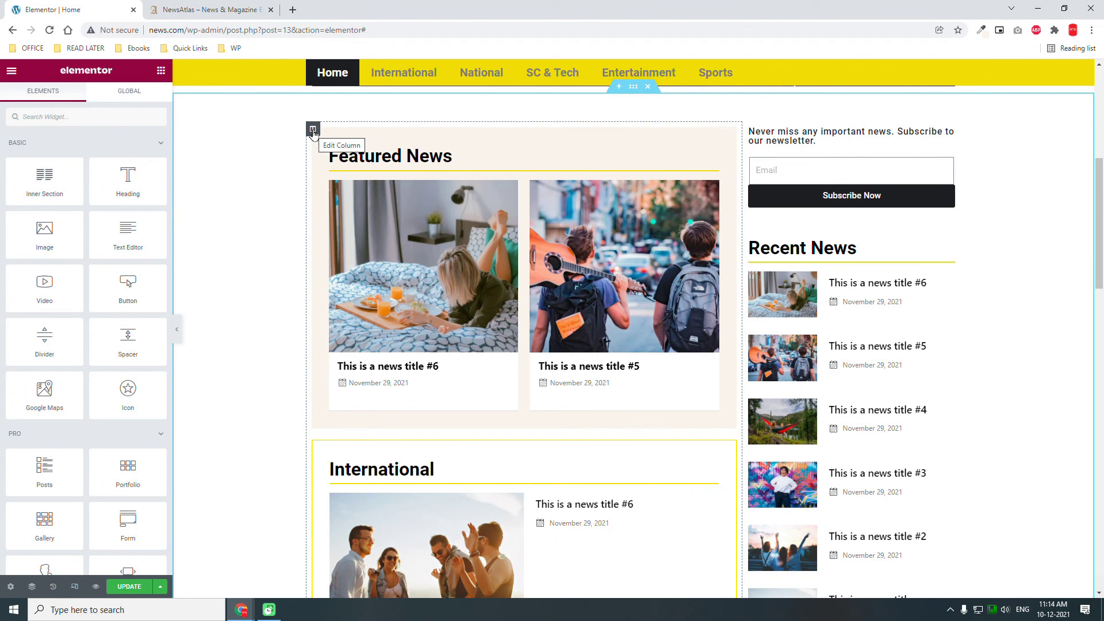
right_click(314, 133)
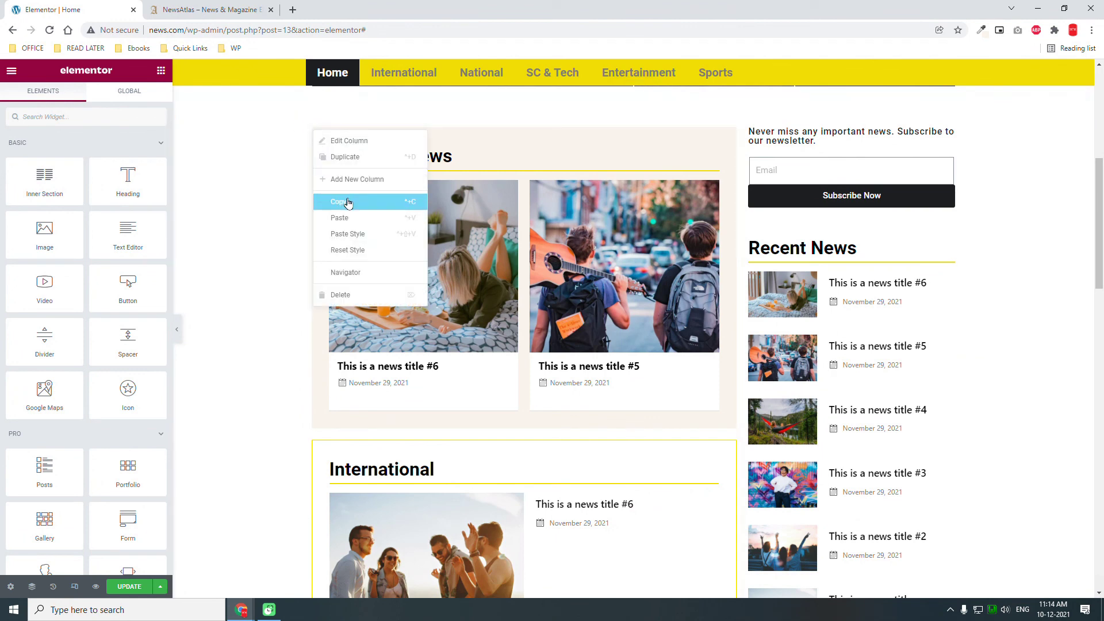
click(224, 198)
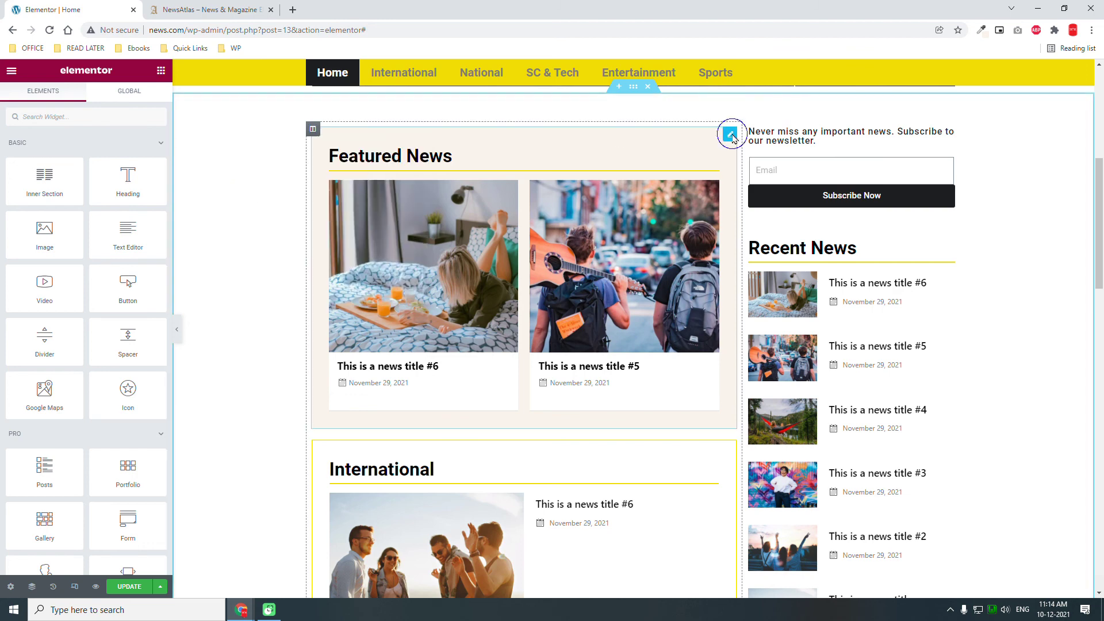
right_click(730, 136)
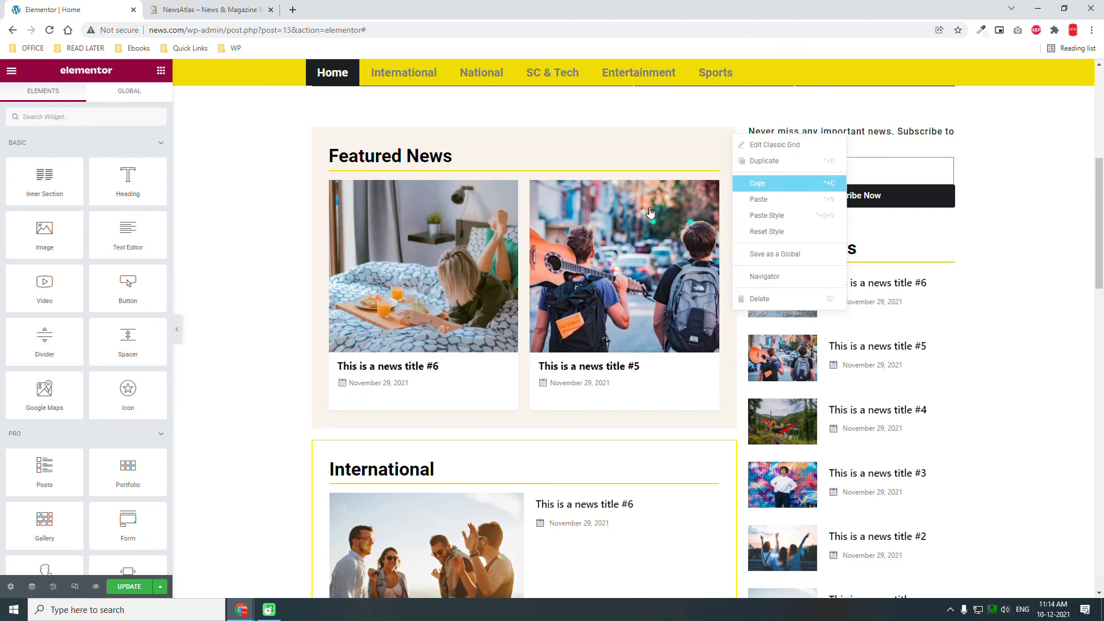
- Add a section with two equal columns below the video block
scroll(650, 213, down, 2)
scroll(650, 210, down, 10)
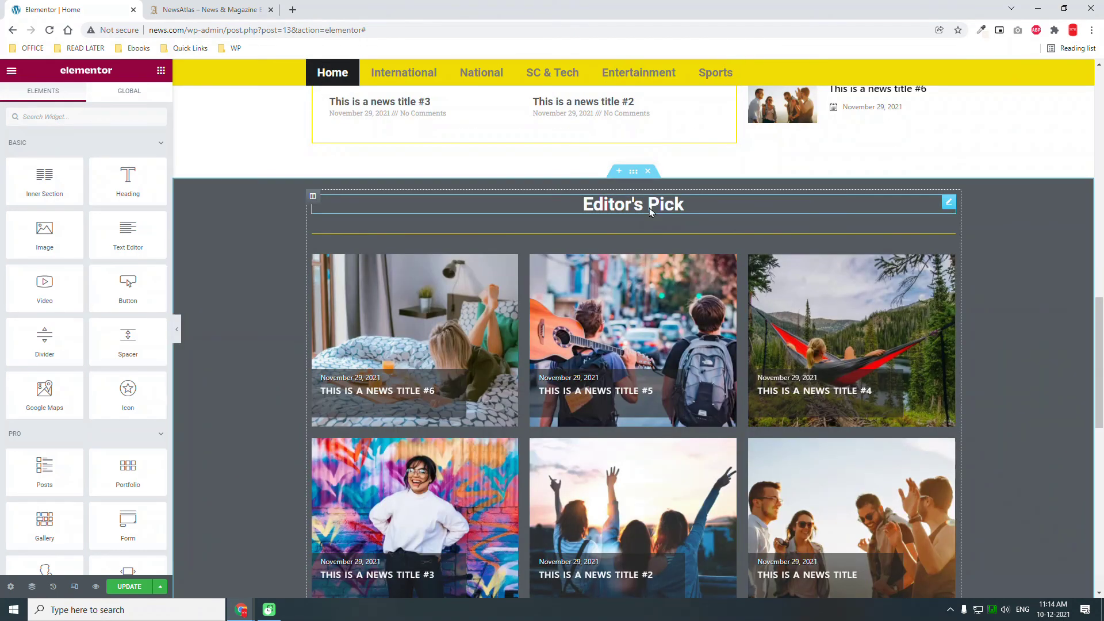
scroll(650, 213, down, 7)
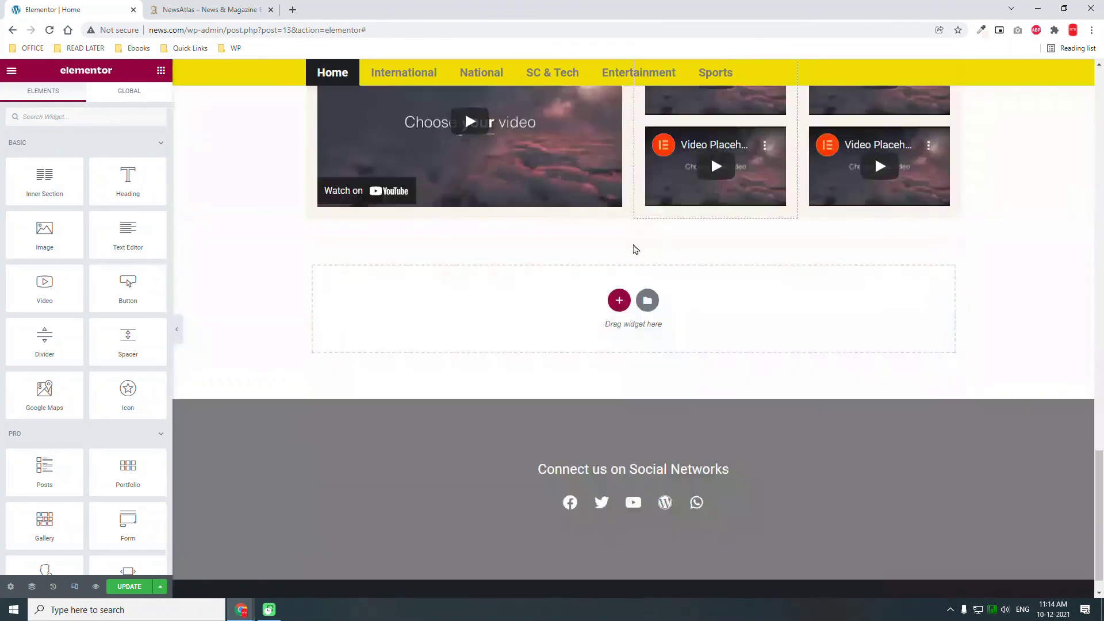
click(616, 297)
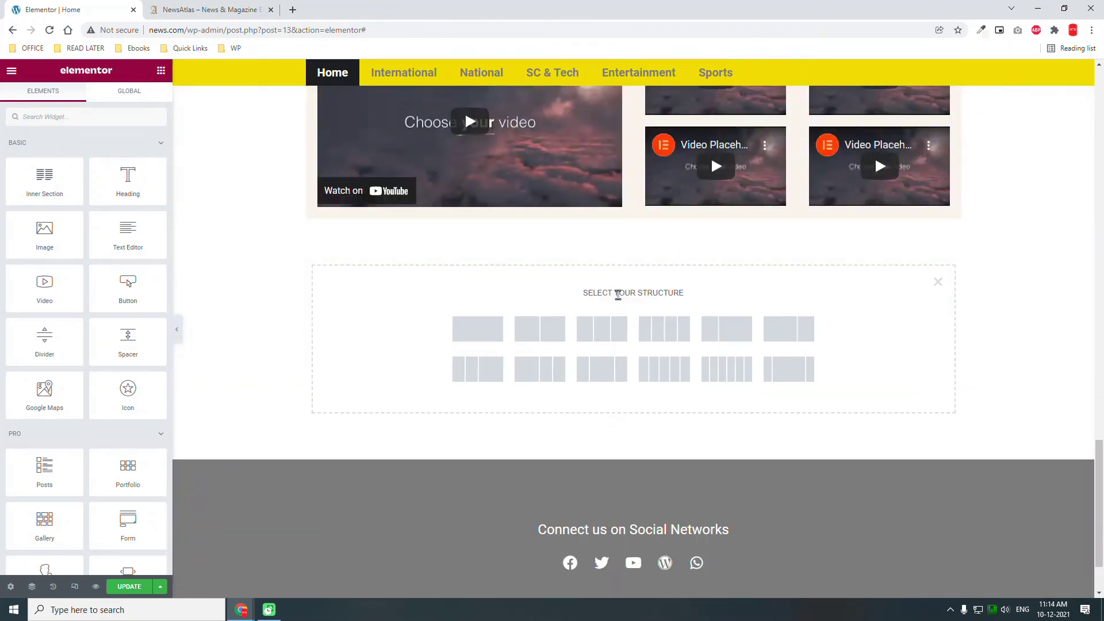
click(535, 334)
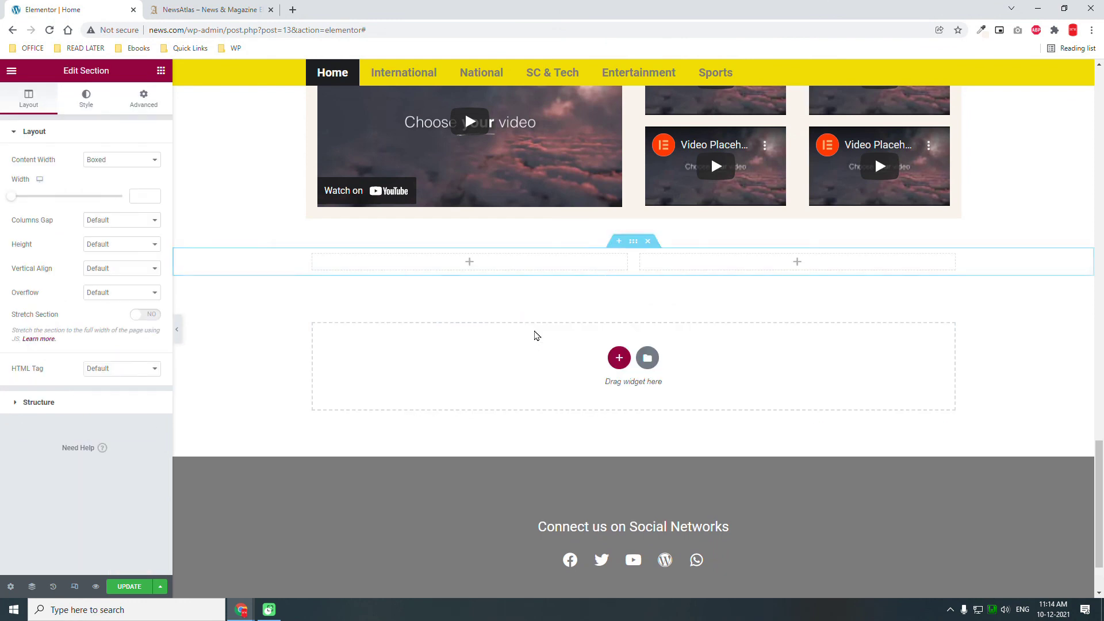
- Paste the copied Featured News grid into both columns of the new section
right_click(435, 265)
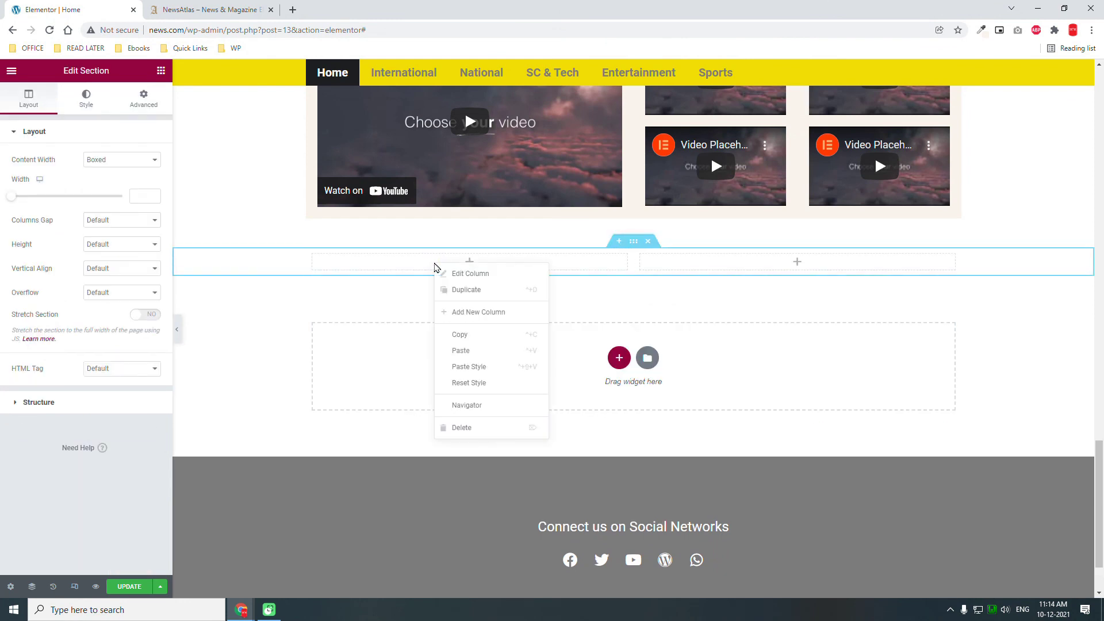
click(481, 351)
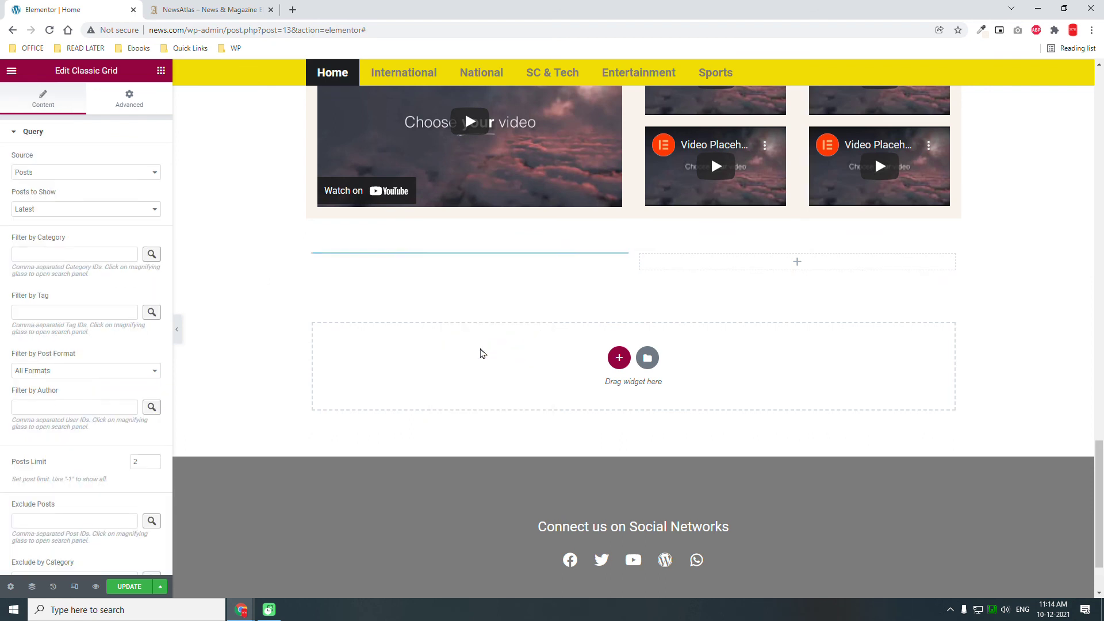
right_click(789, 308)
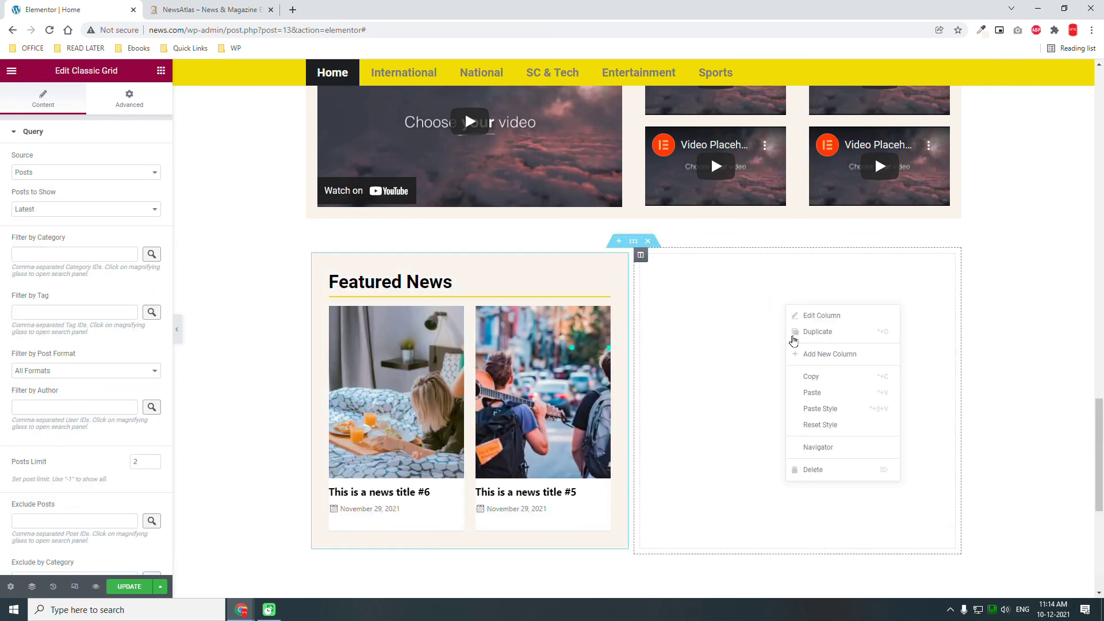
click(828, 397)
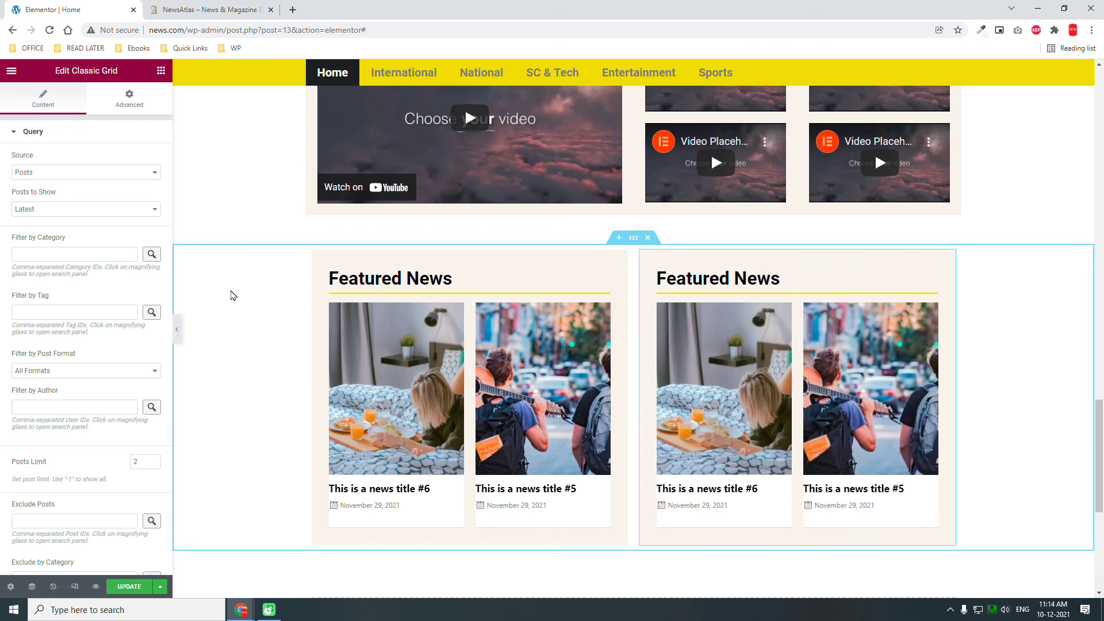
scroll(234, 295, down, 1)
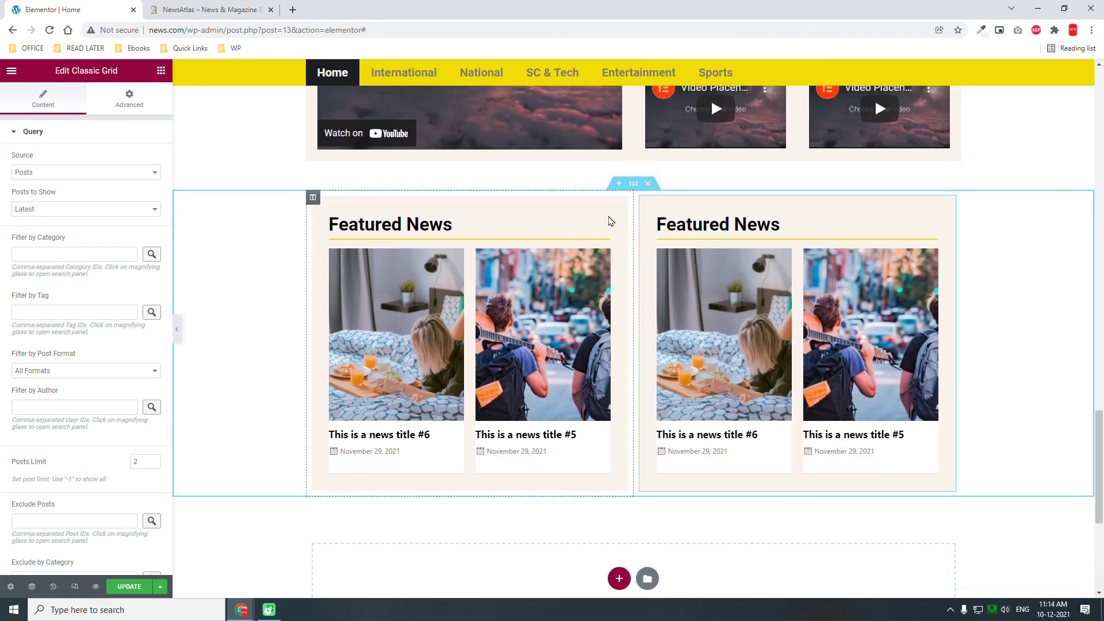
- Compare the pasted grids with the category blocks on the NewsAtlas reference and the existing International and Editor's Pick blocks
click(621, 204)
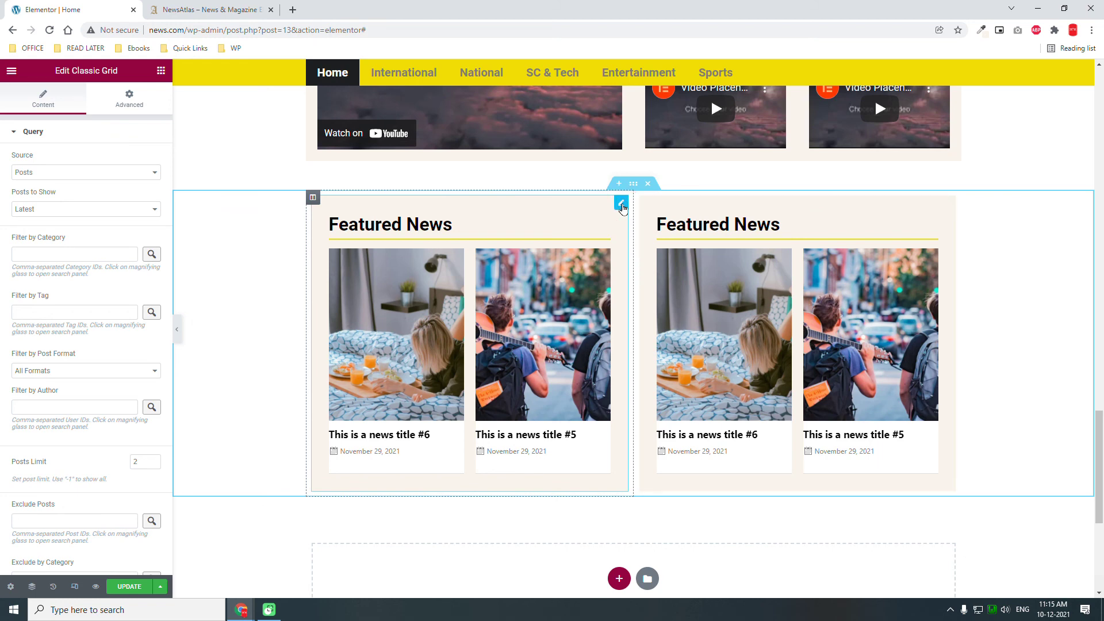
click(141, 462)
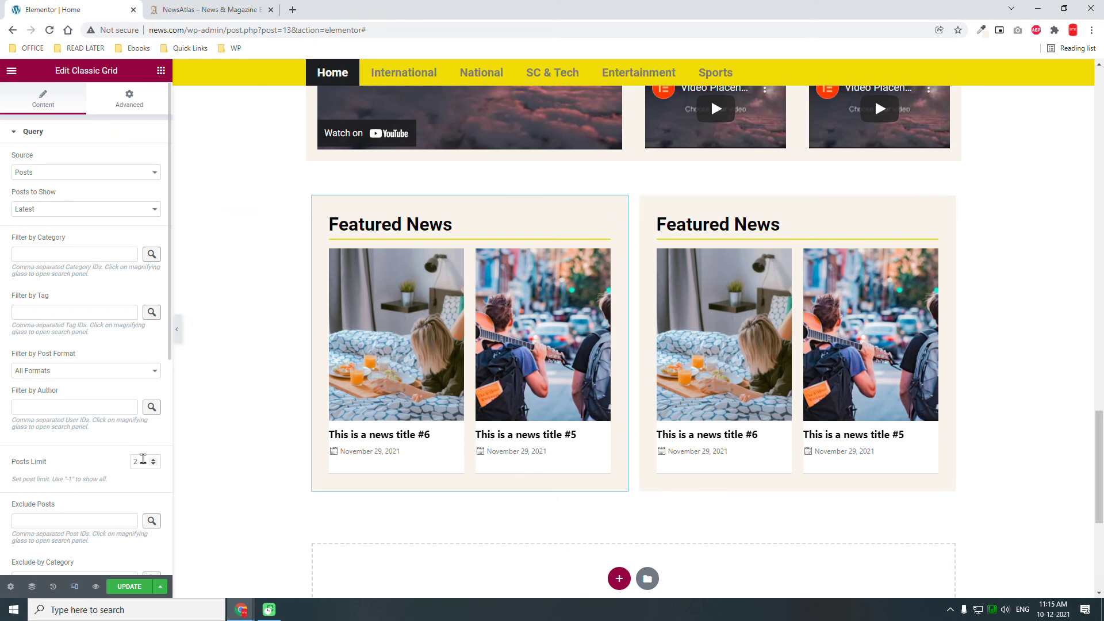
click(250, 5)
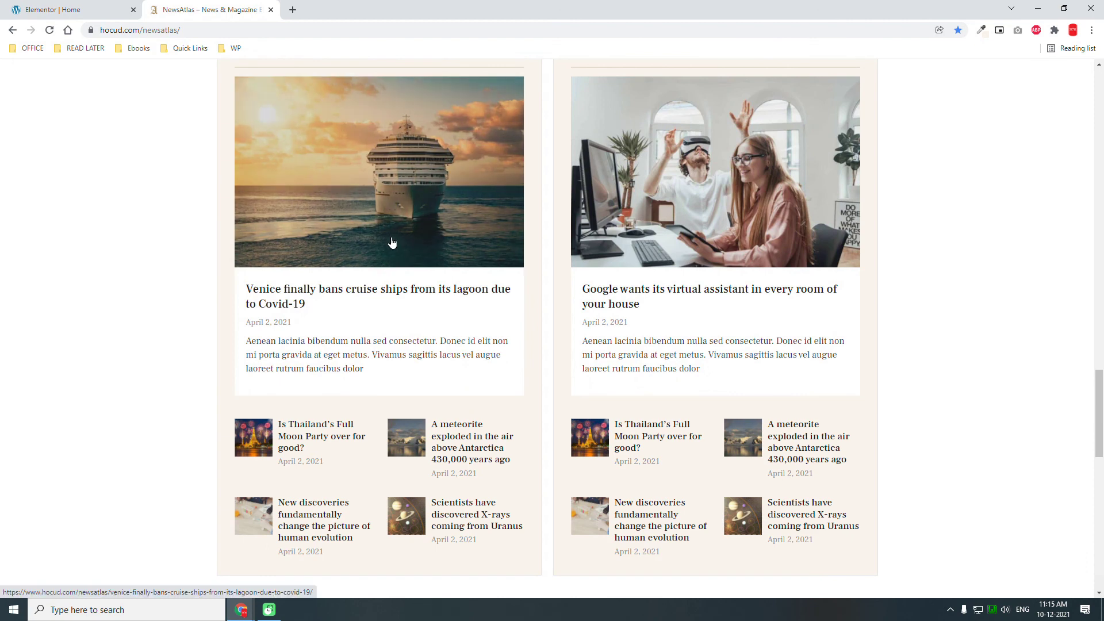
key(F5)
click(100, 9)
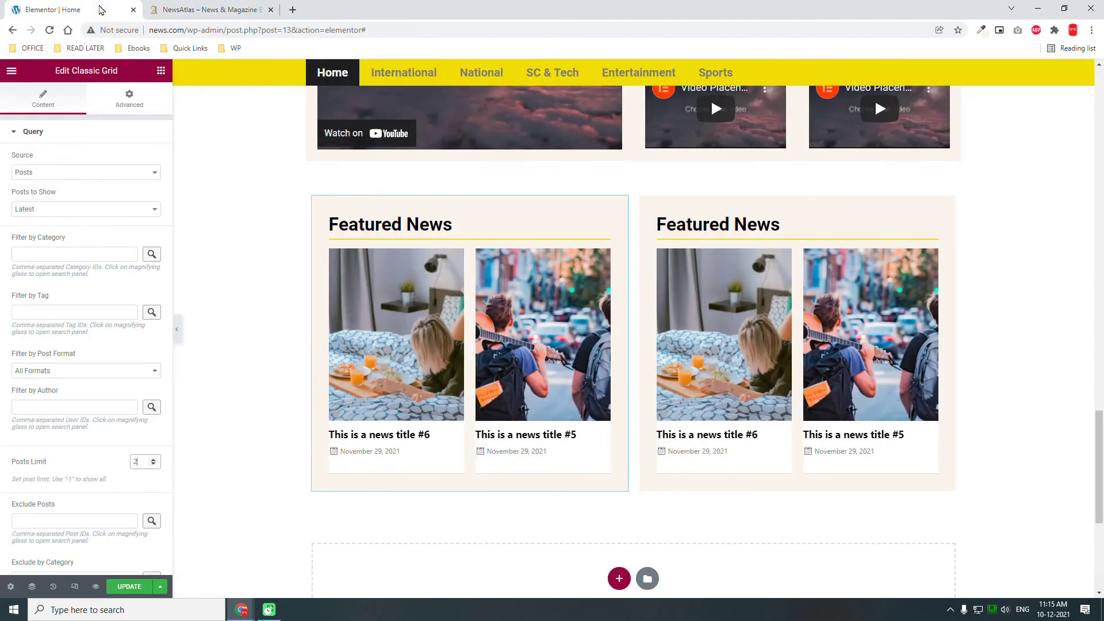
scroll(370, 226, up, 5)
scroll(369, 226, up, 10)
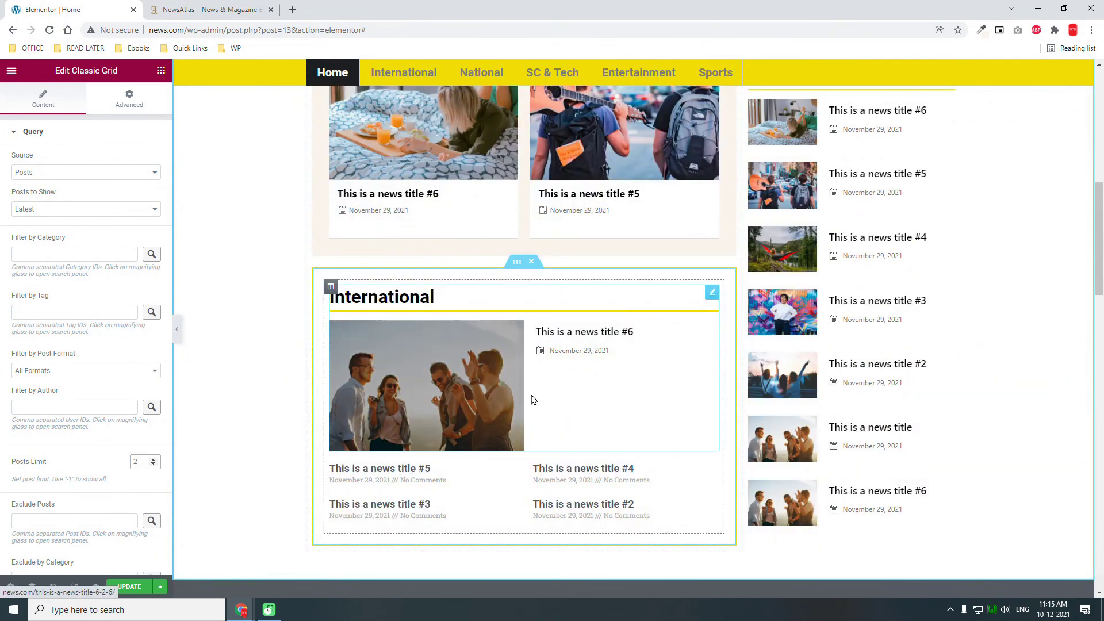
scroll(533, 399, down, 1)
scroll(531, 399, down, 6)
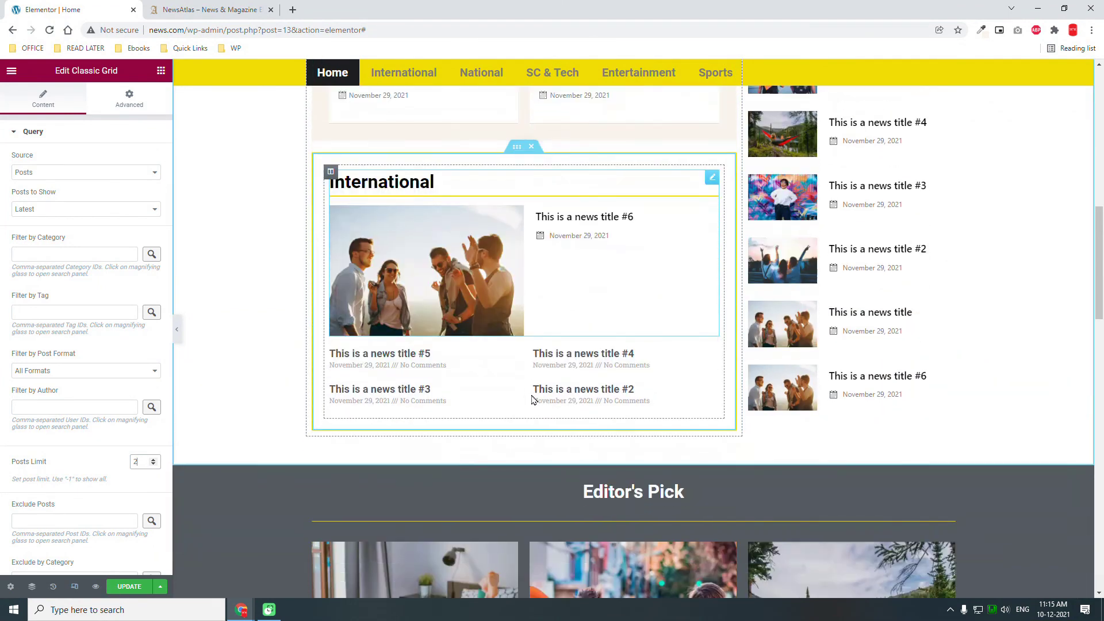
scroll(532, 399, down, 5)
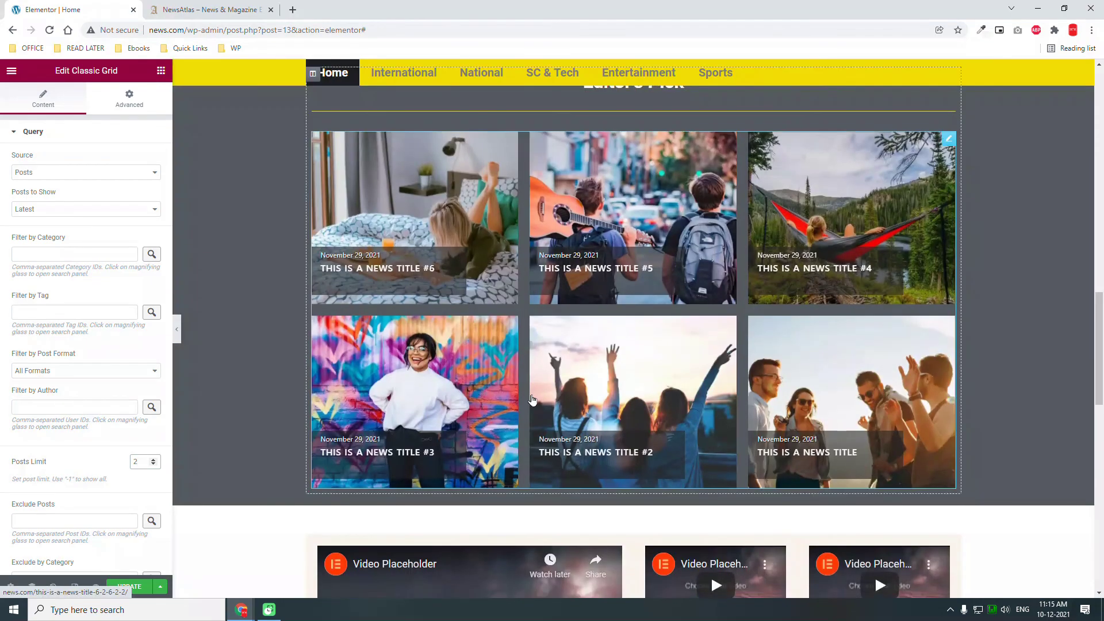
scroll(532, 399, down, 5)
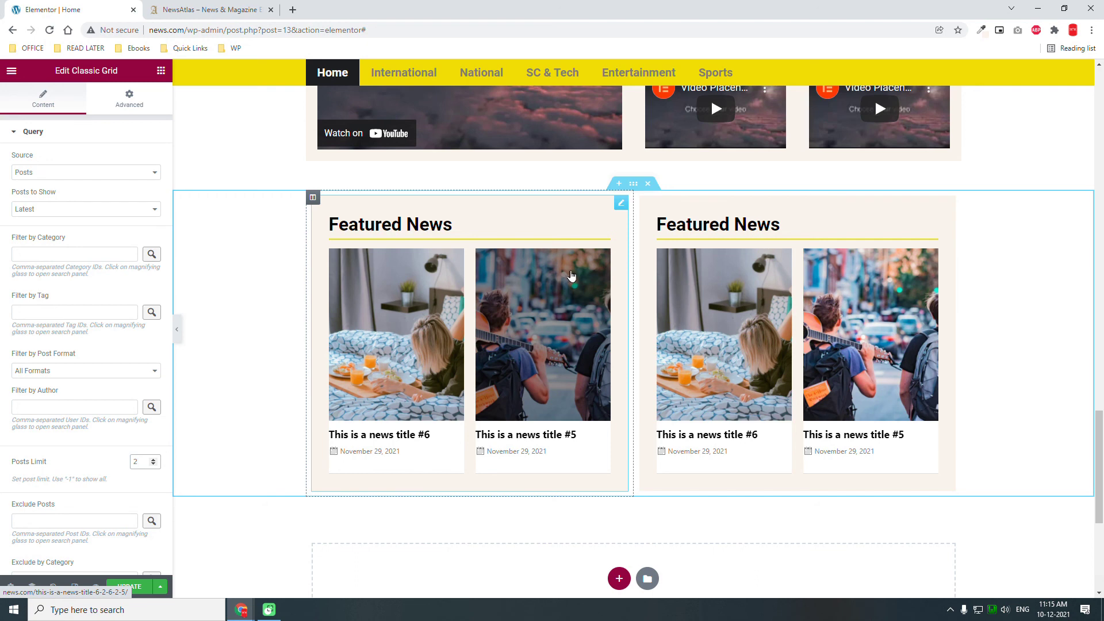
- Limit the first column's Classic Grid to 1 post and filter it by the Entertainment category
click(622, 205)
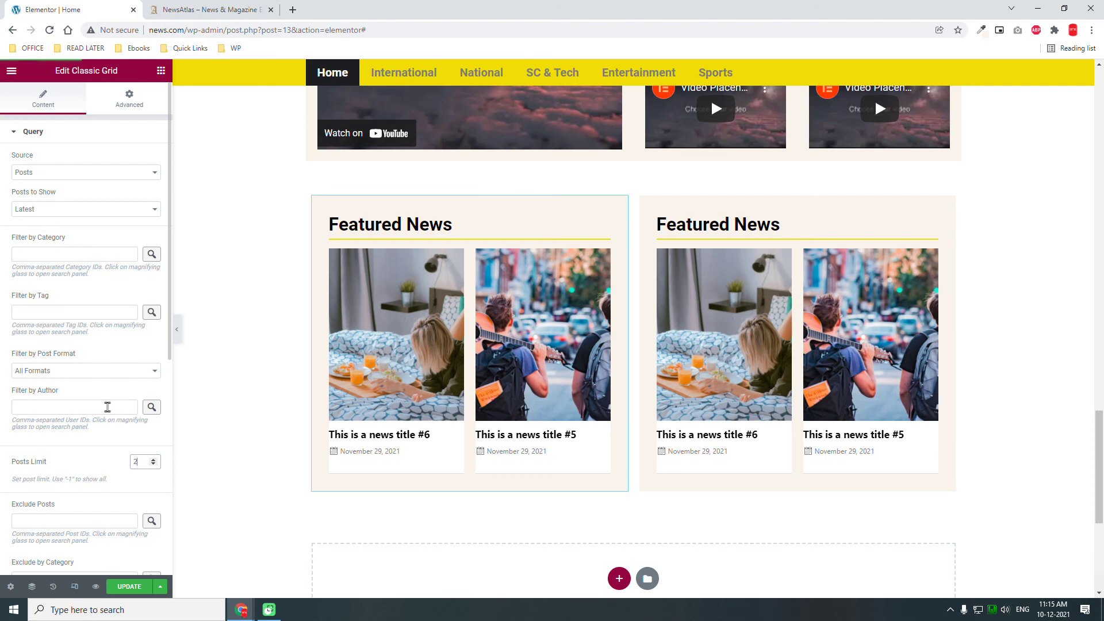
double_click(141, 462)
text(1)
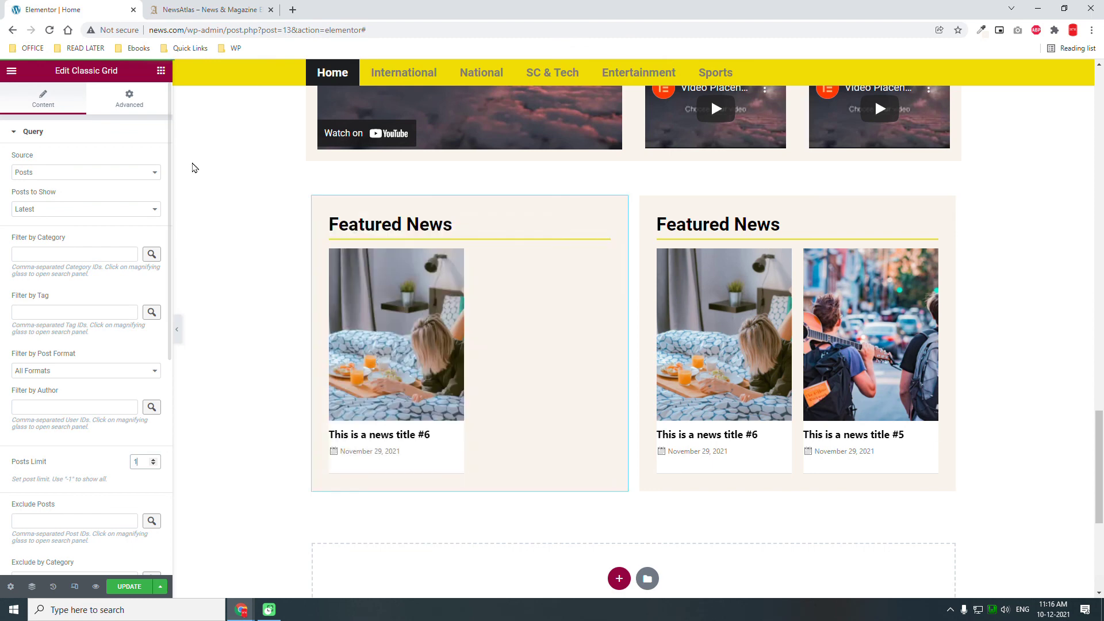
click(152, 255)
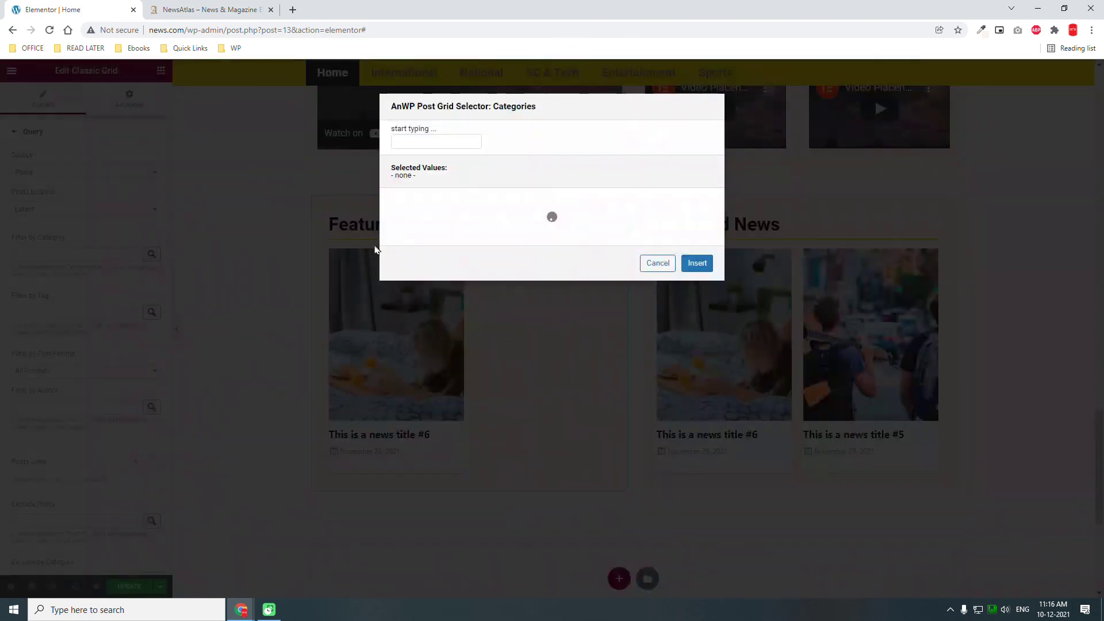
click(408, 227)
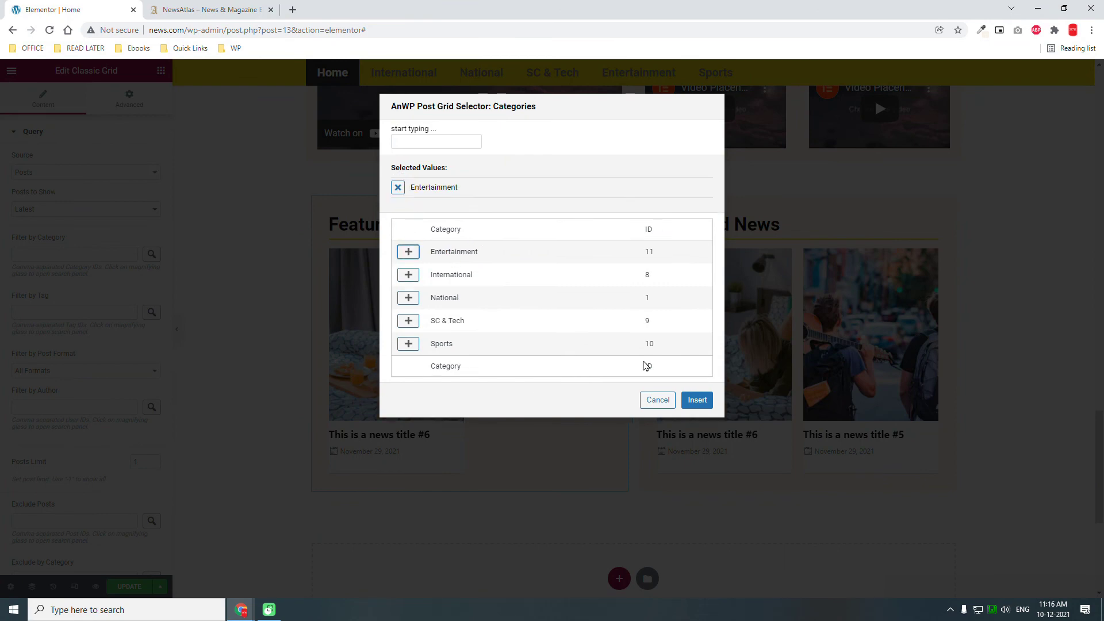
click(698, 399)
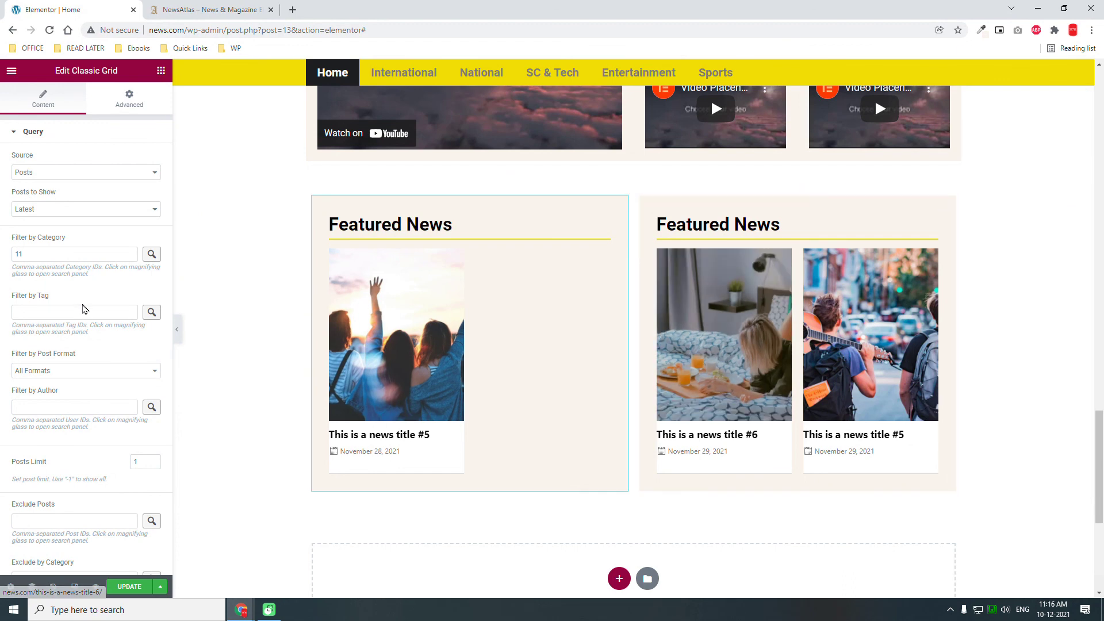
- Change the first column grid's widget header title to Entertainment
scroll(82, 310, down, 1)
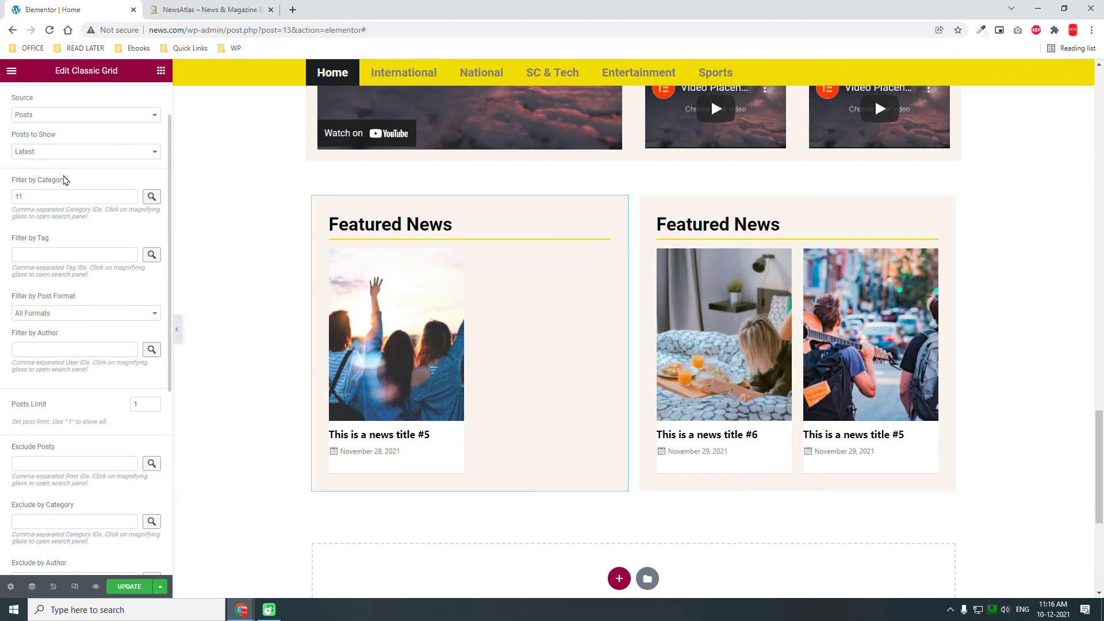
scroll(80, 331, down, 5)
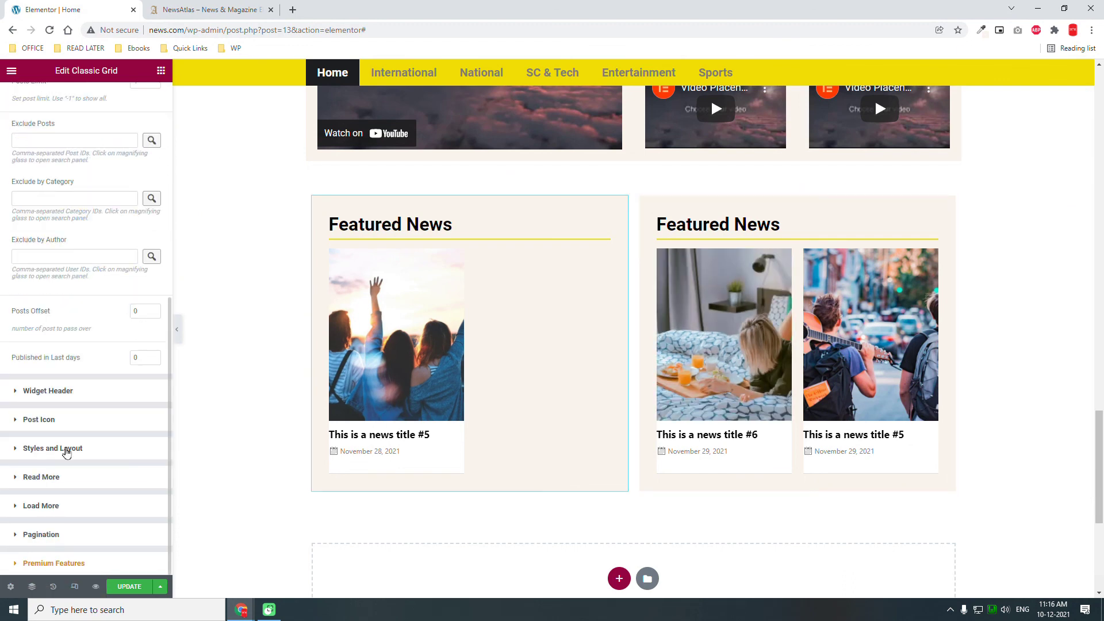
click(66, 395)
drag(153, 187, 2, 151)
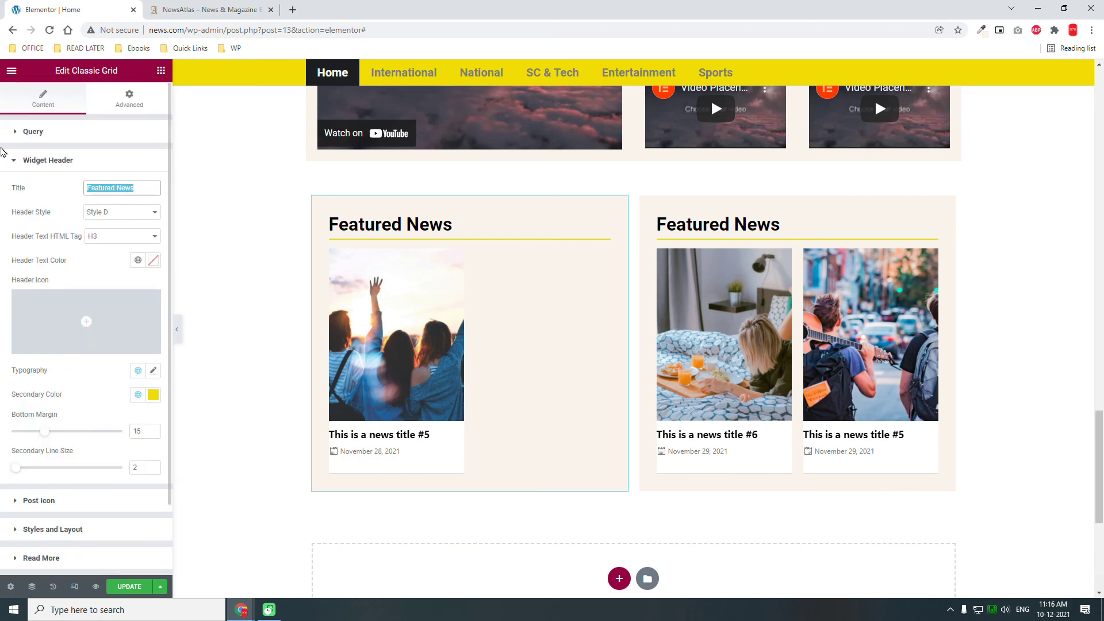
text(Entertainment)
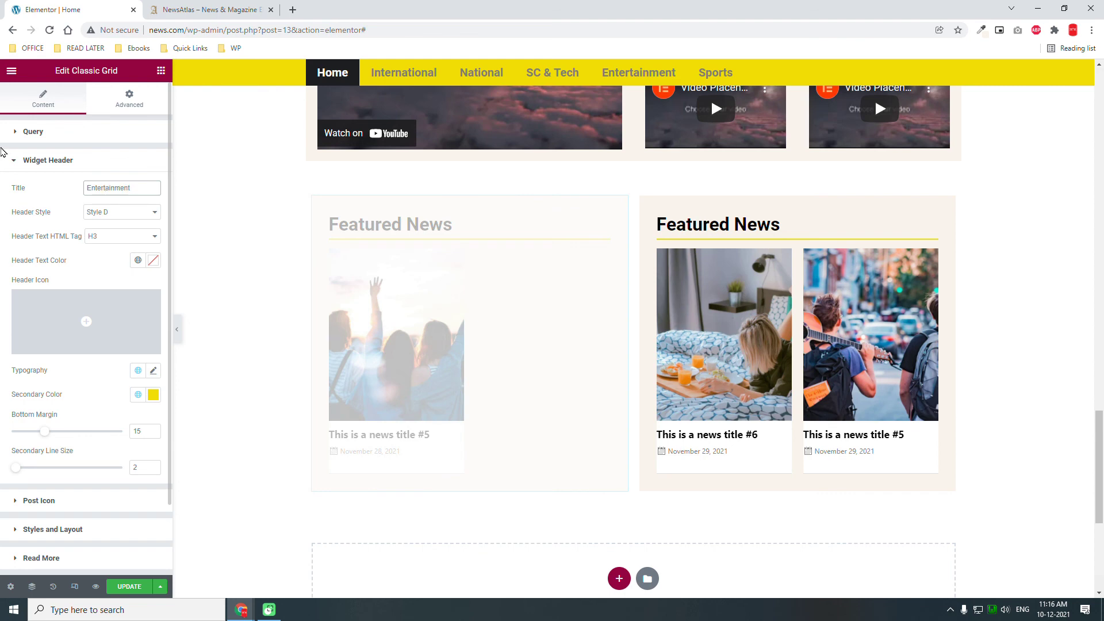
- Set the Entertainment grid's number of columns to 1 in its layout settings
scroll(86, 266, down, 1)
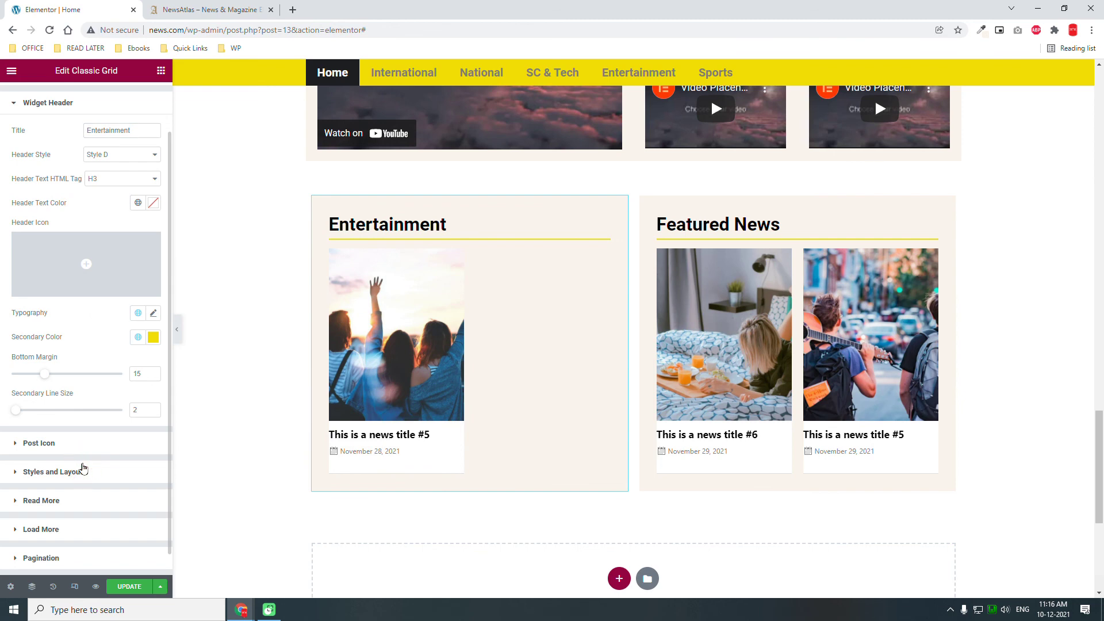
click(53, 472)
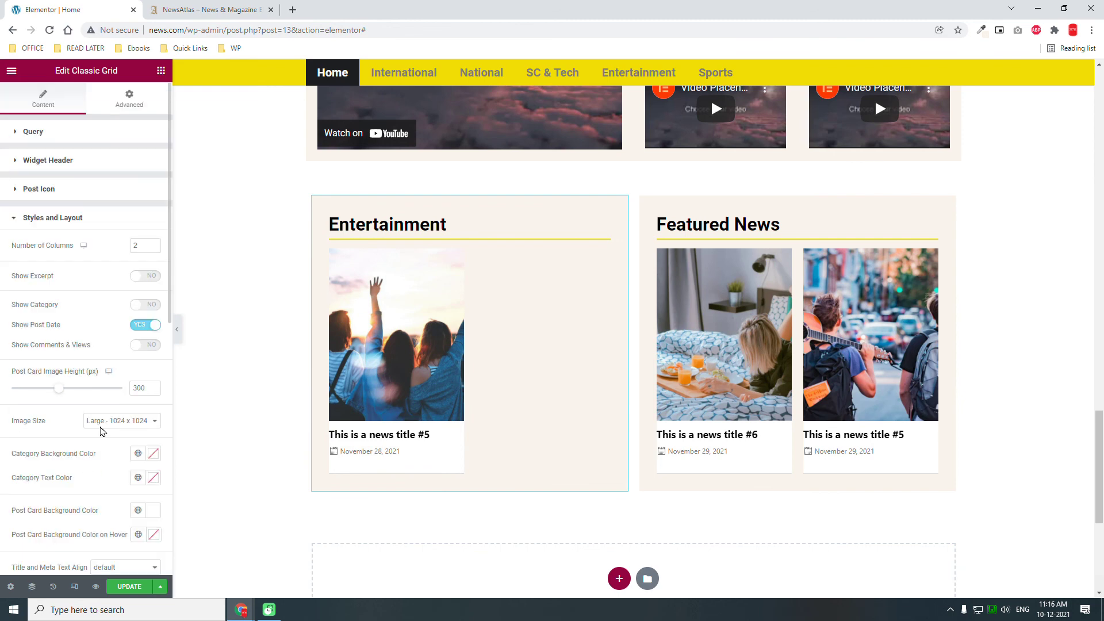
click(154, 247)
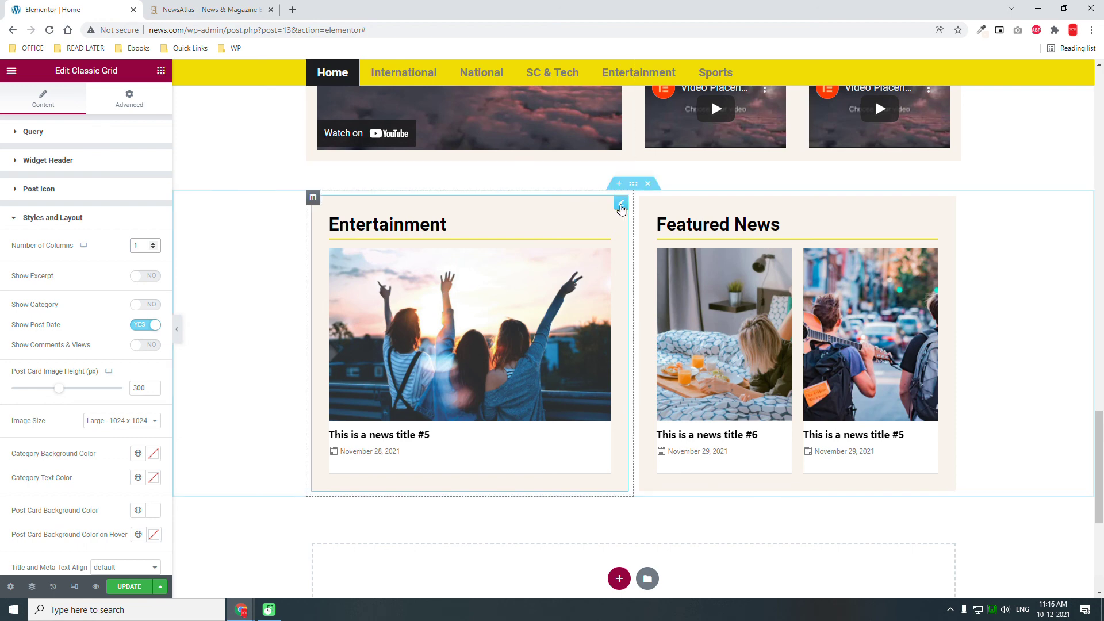
right_click(621, 208)
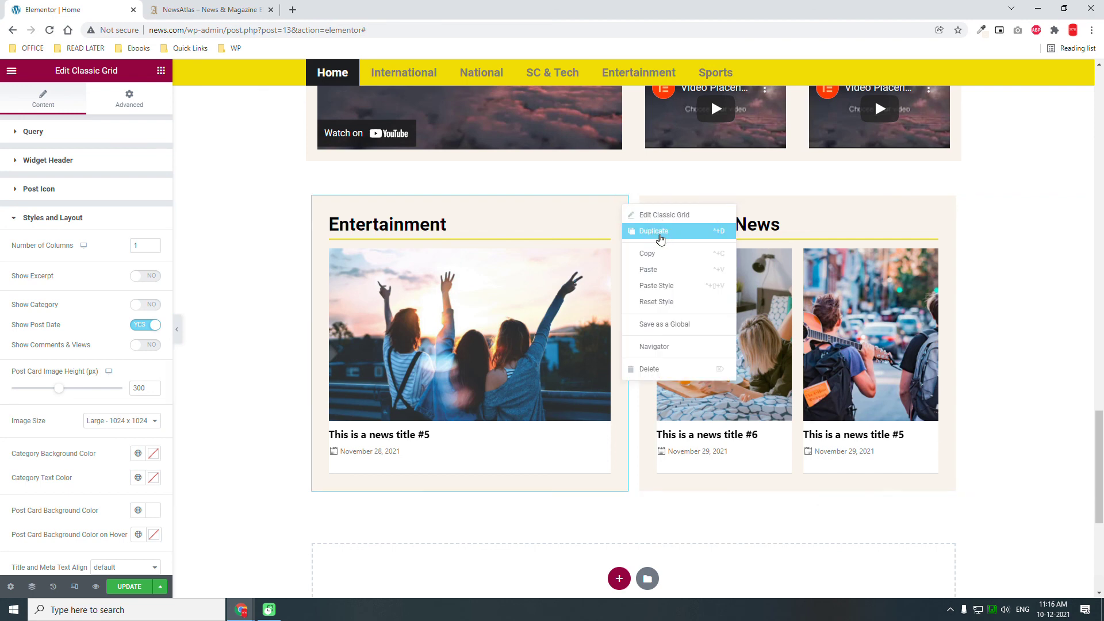
click(660, 233)
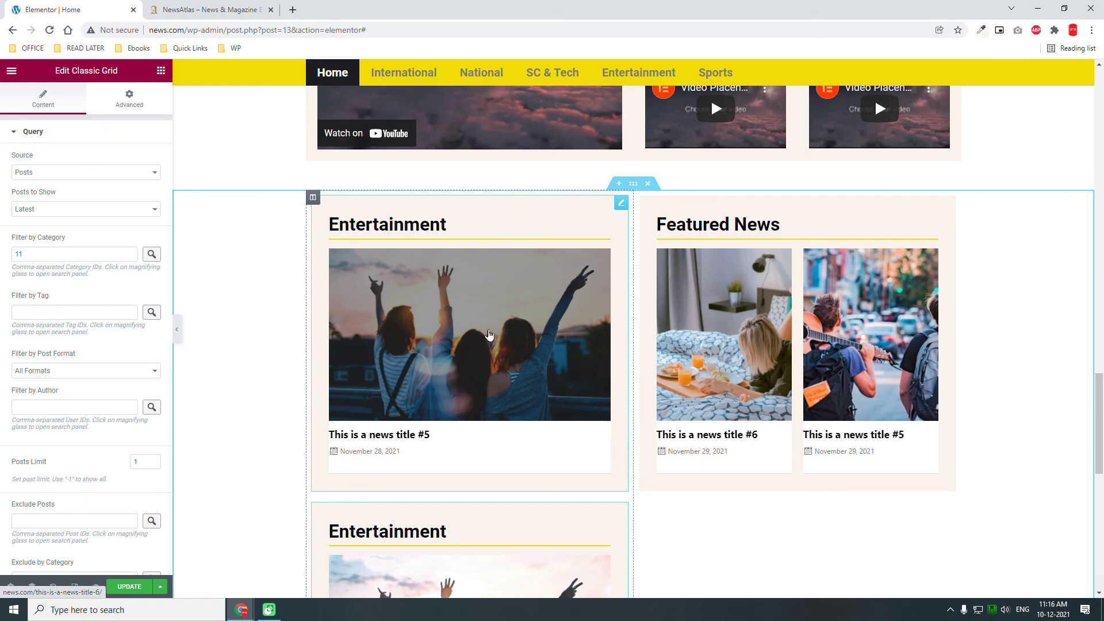
scroll(103, 395, down, 1)
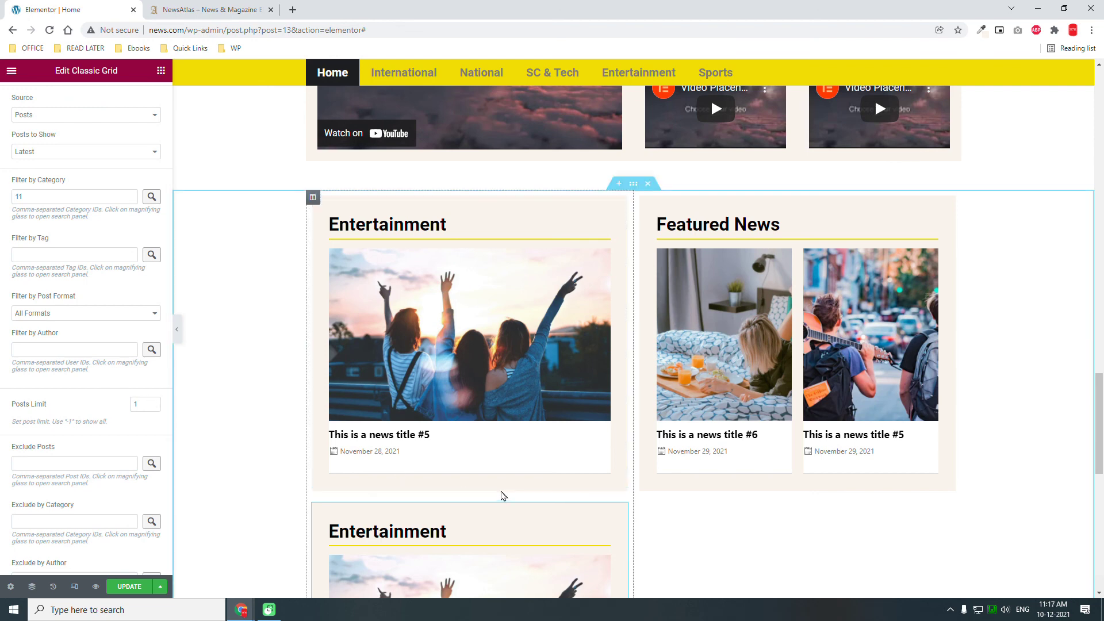
scroll(557, 485, down, 1)
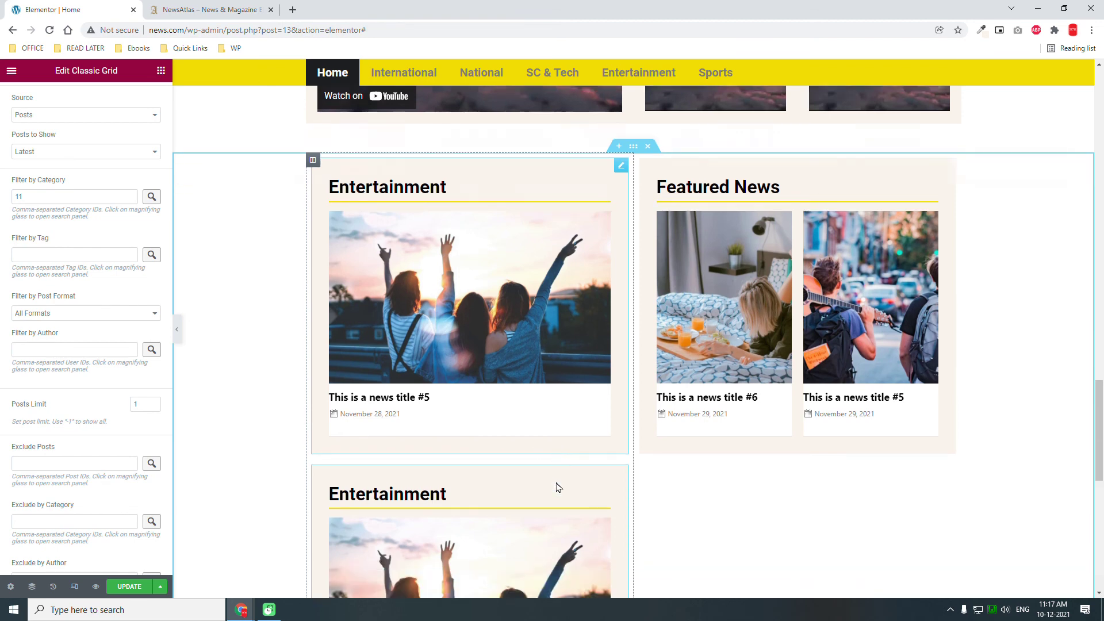
right_click(626, 452)
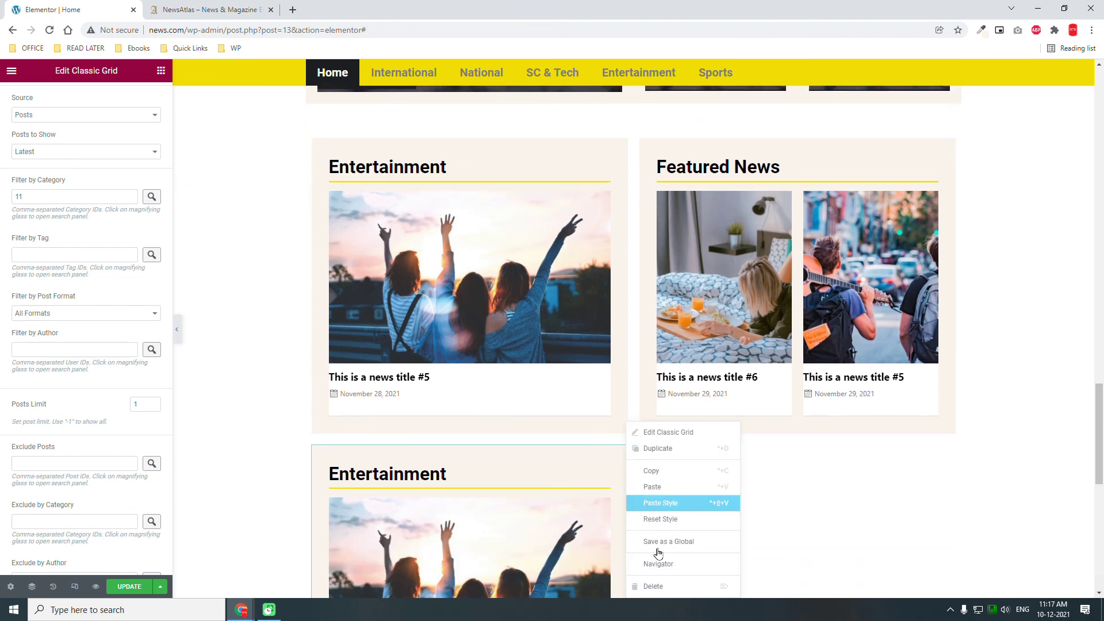
click(664, 587)
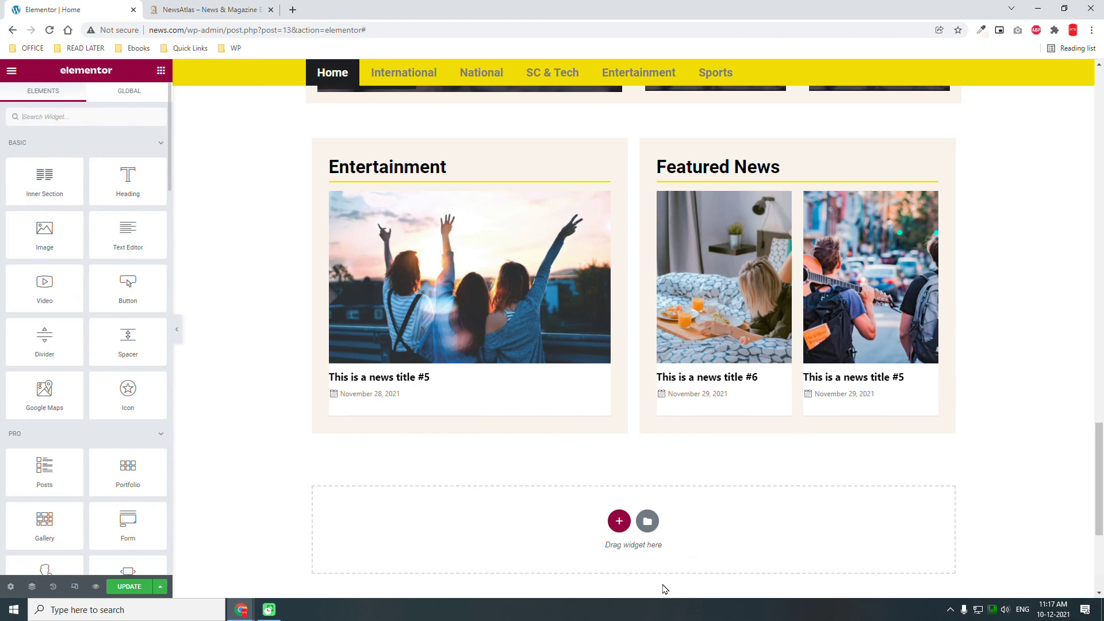
- Delete the Entertainment Classic Grid from the first column of the category news section
right_click(625, 149)
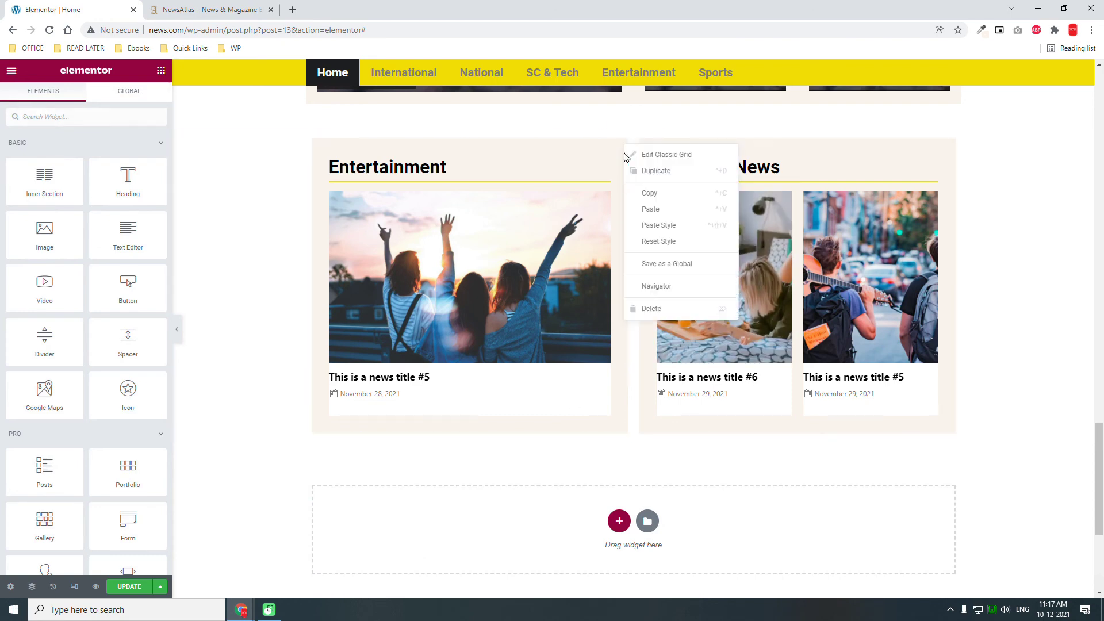
click(651, 308)
- Replace the empty column beside the Featured News grid with a copy of the International block's column
scroll(621, 308, up, 15)
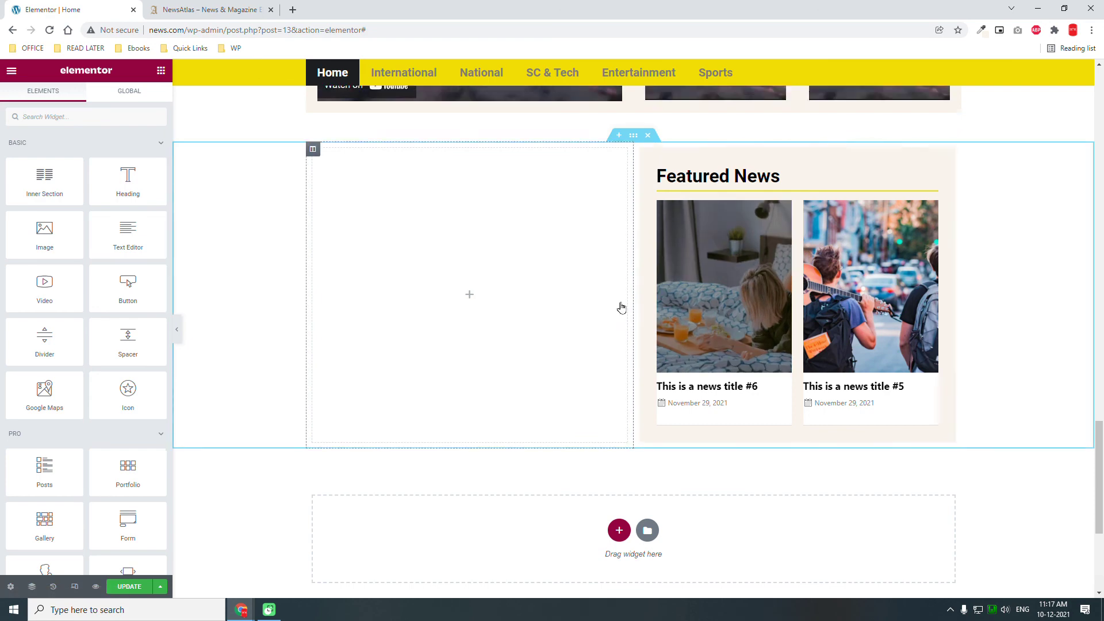
scroll(621, 307, up, 5)
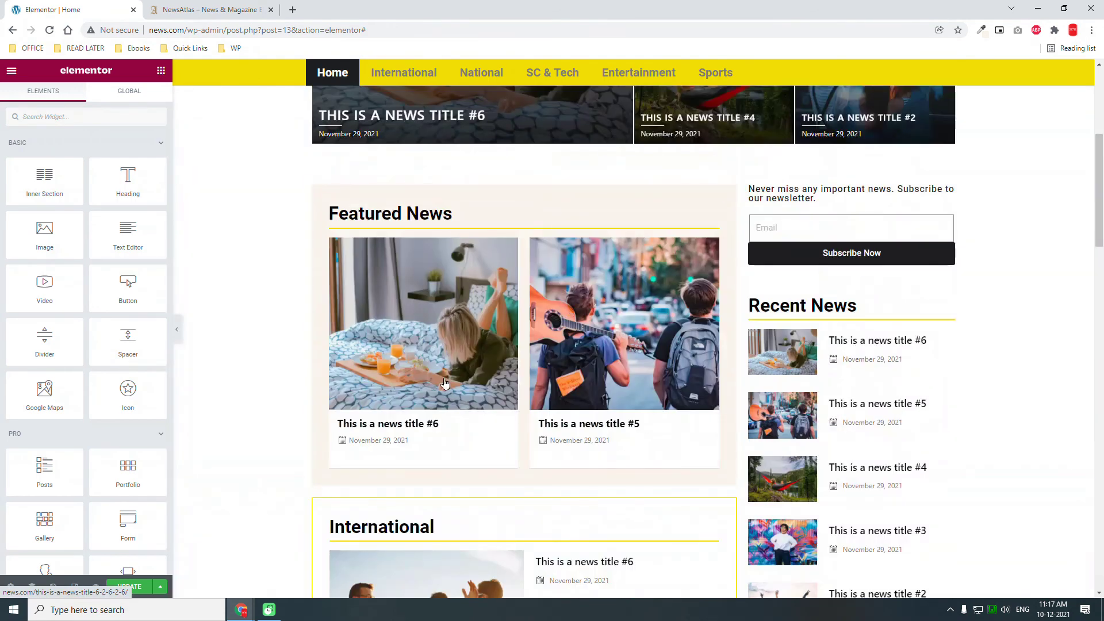
scroll(400, 451, down, 3)
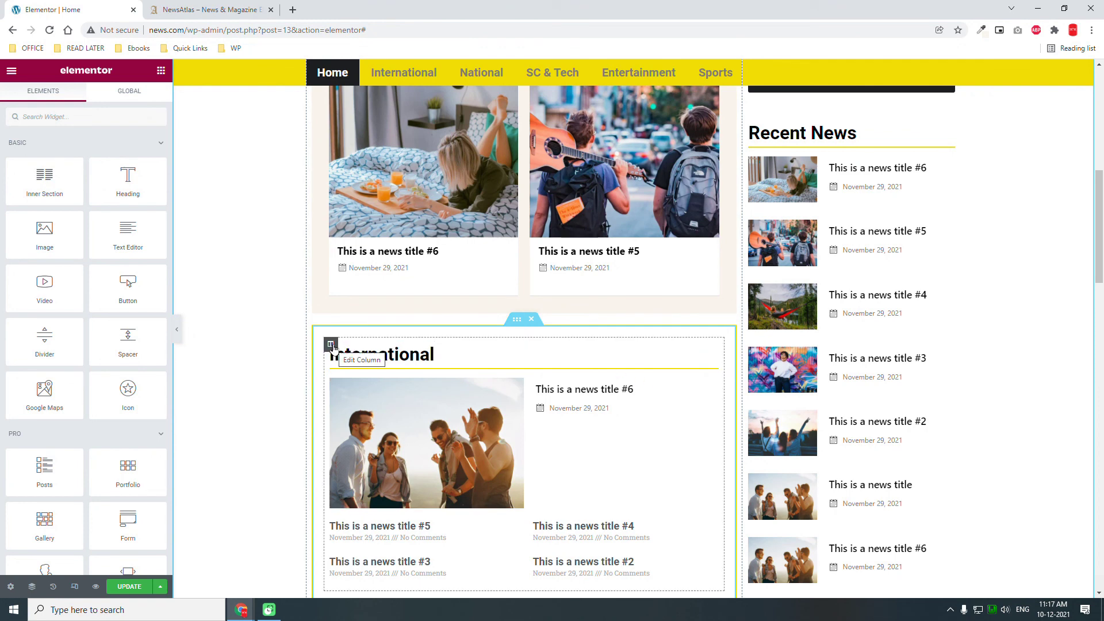
right_click(332, 345)
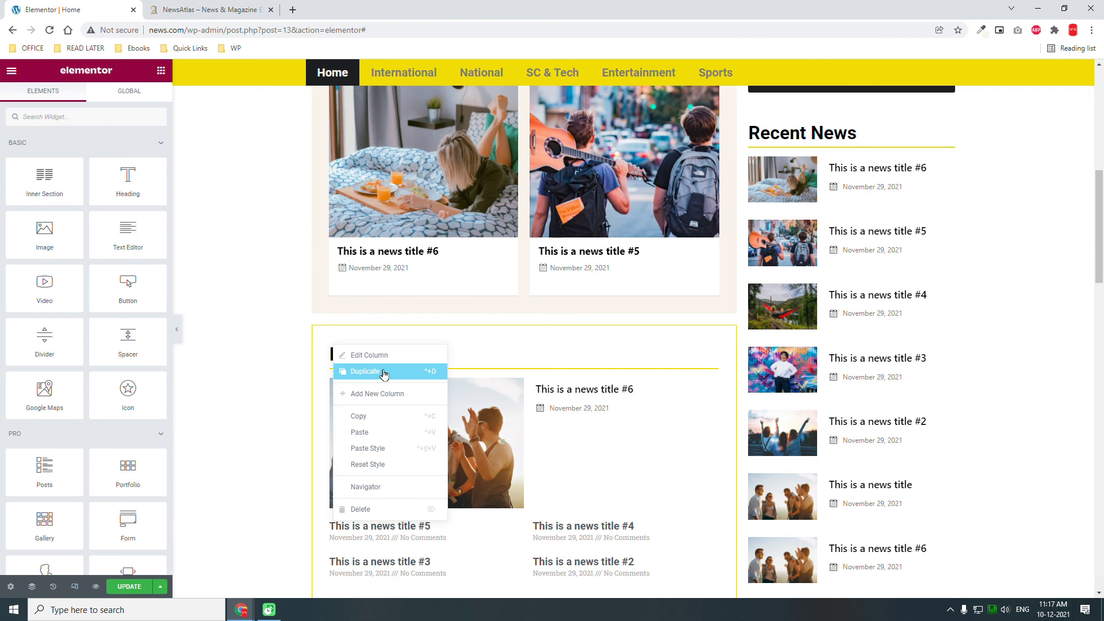
click(376, 416)
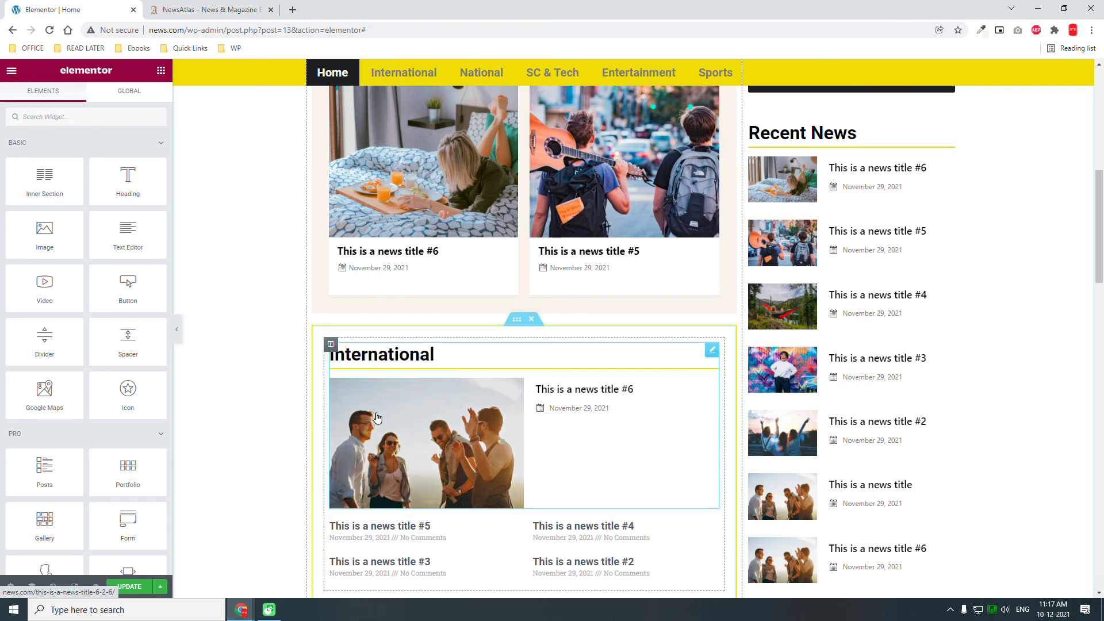
scroll(377, 417, down, 15)
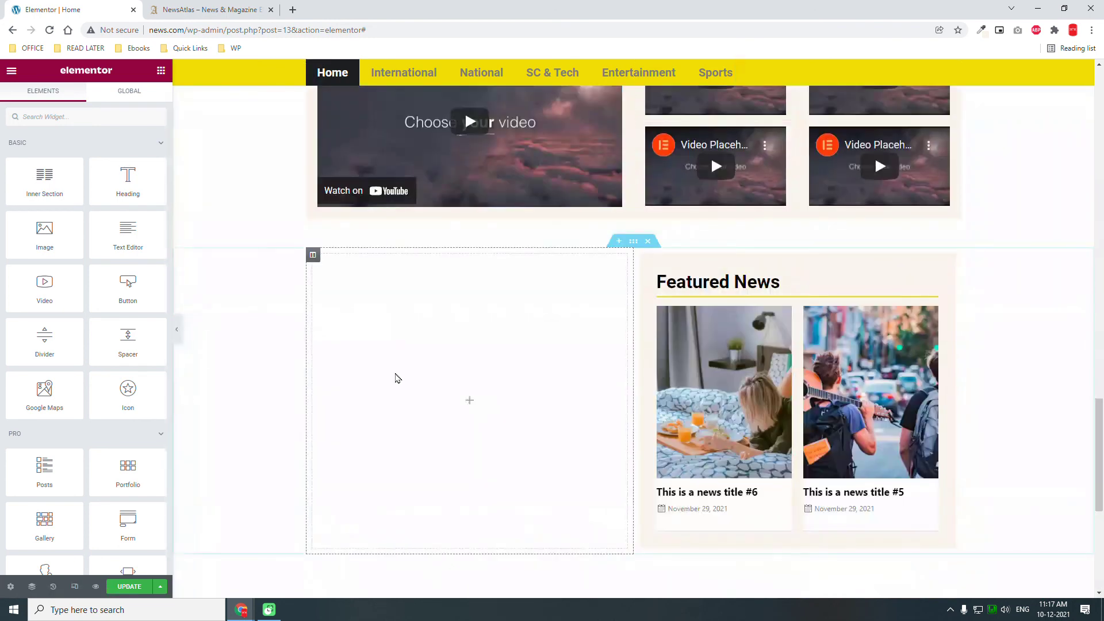
right_click(373, 320)
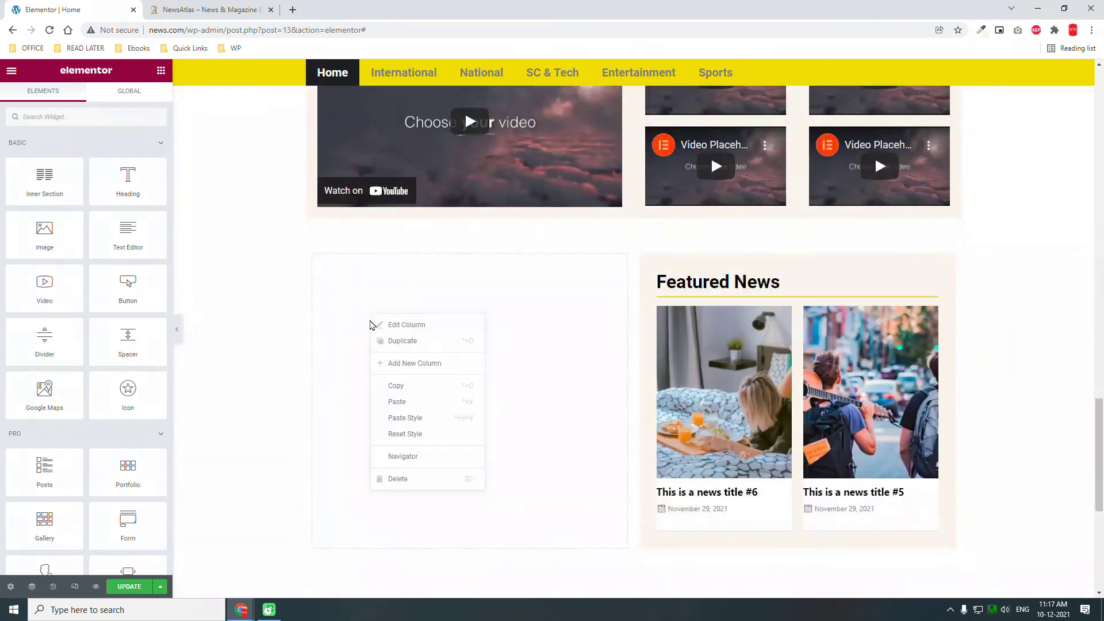
click(397, 401)
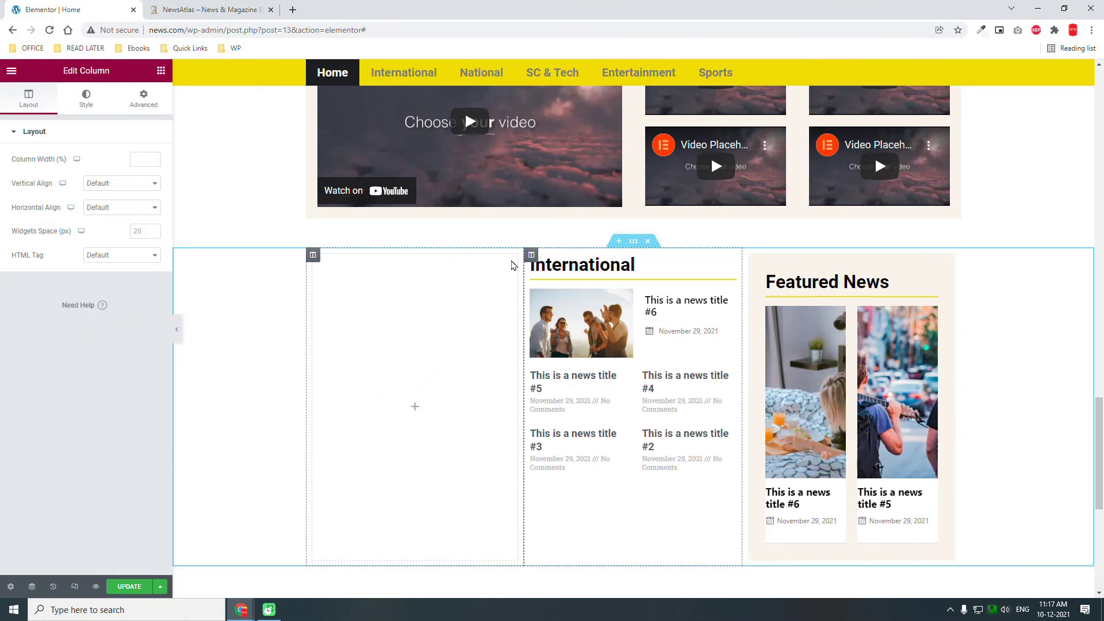
right_click(319, 257)
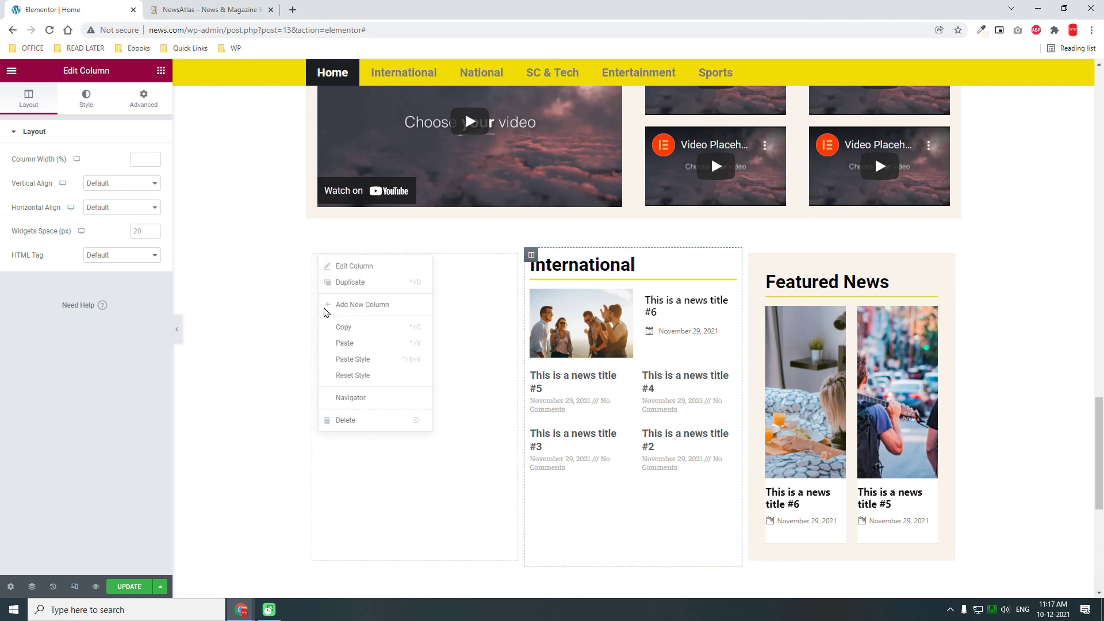
click(338, 420)
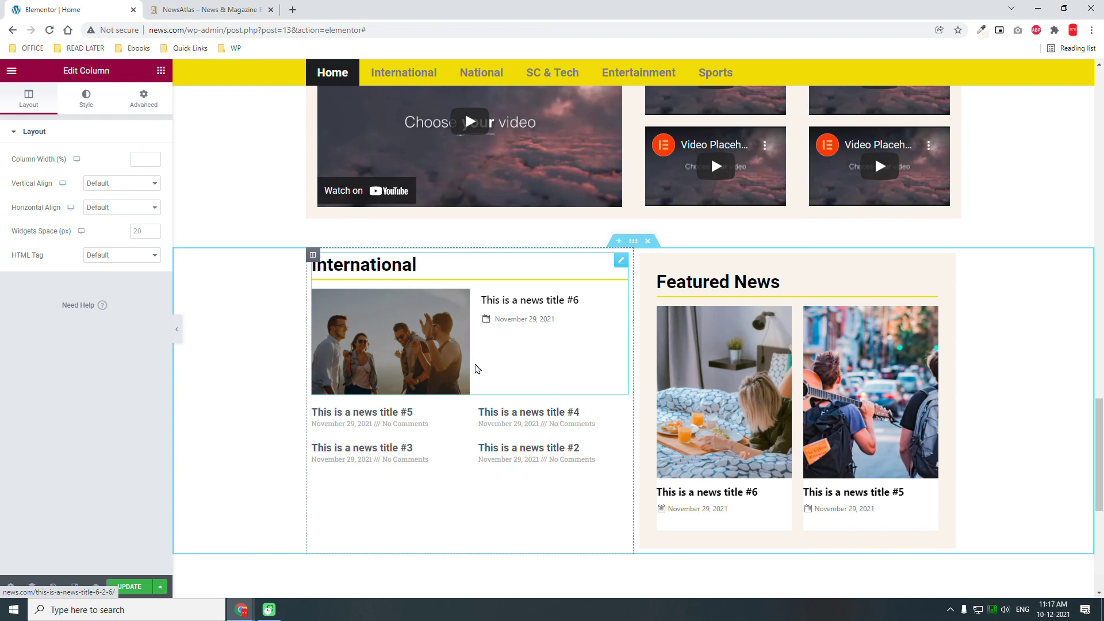
- Filter the pasted column's Classic Blog widget by category ID 11 and check it against the category list
click(390, 265)
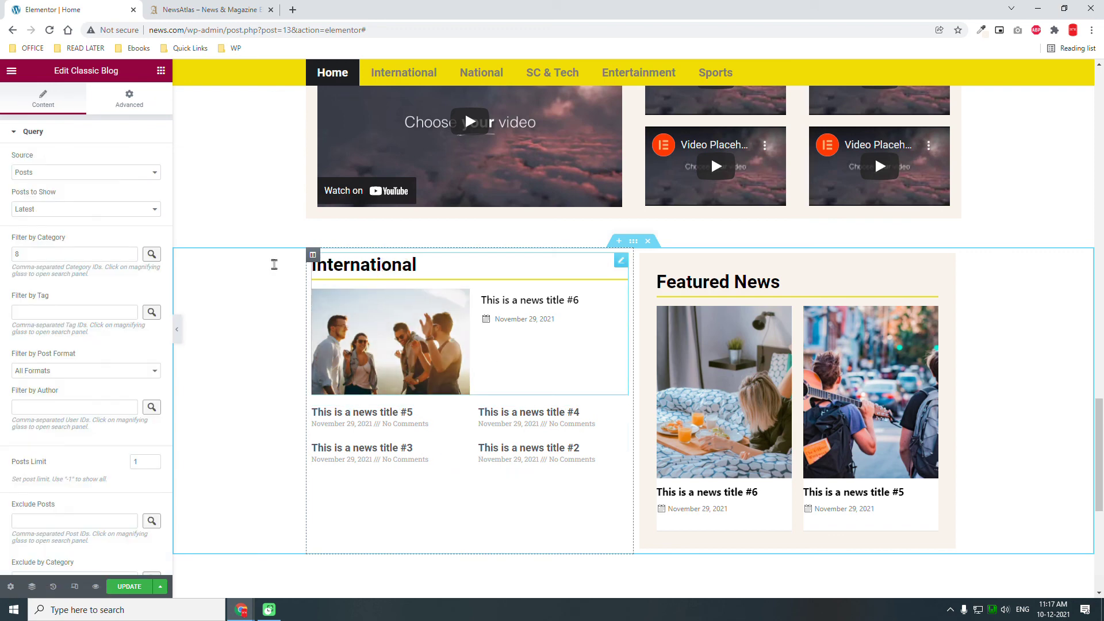
drag(92, 257, 3, 267)
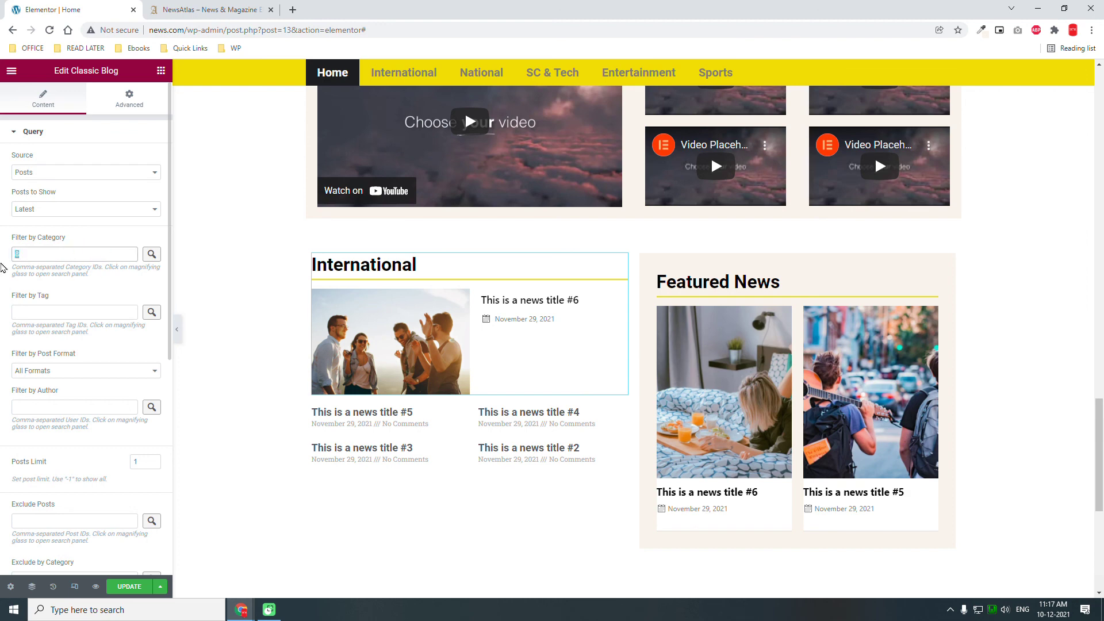
text(11)
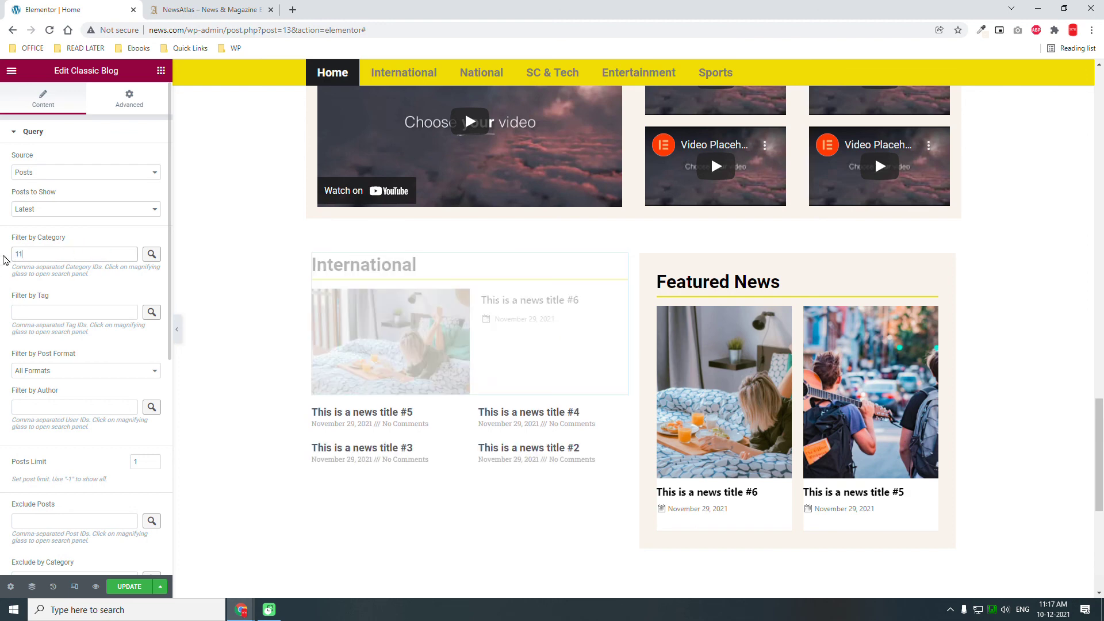
click(152, 254)
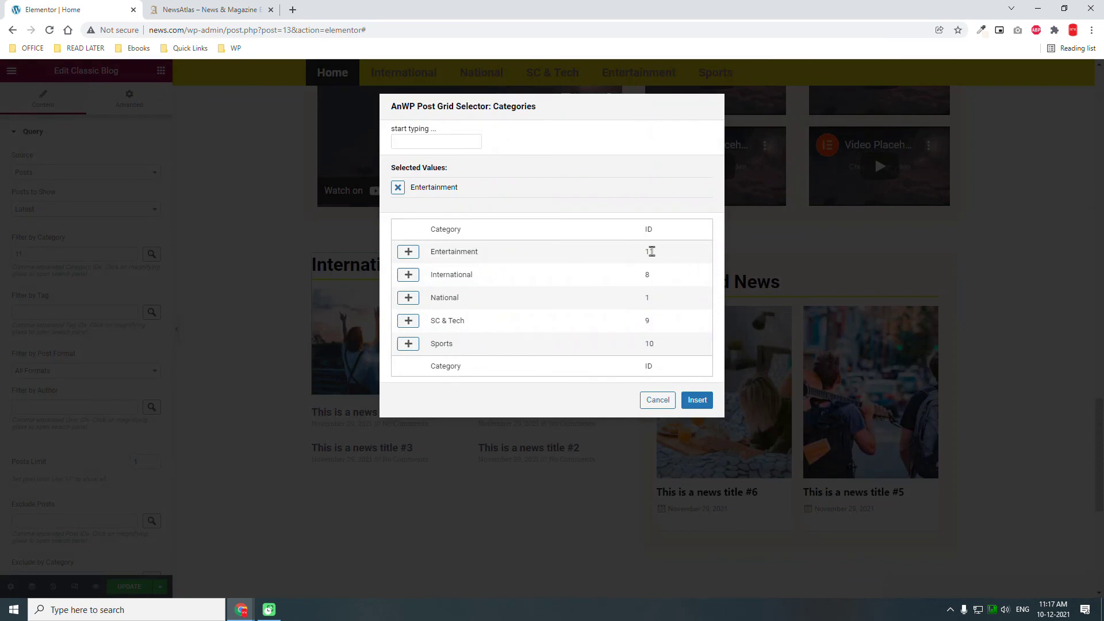
click(658, 401)
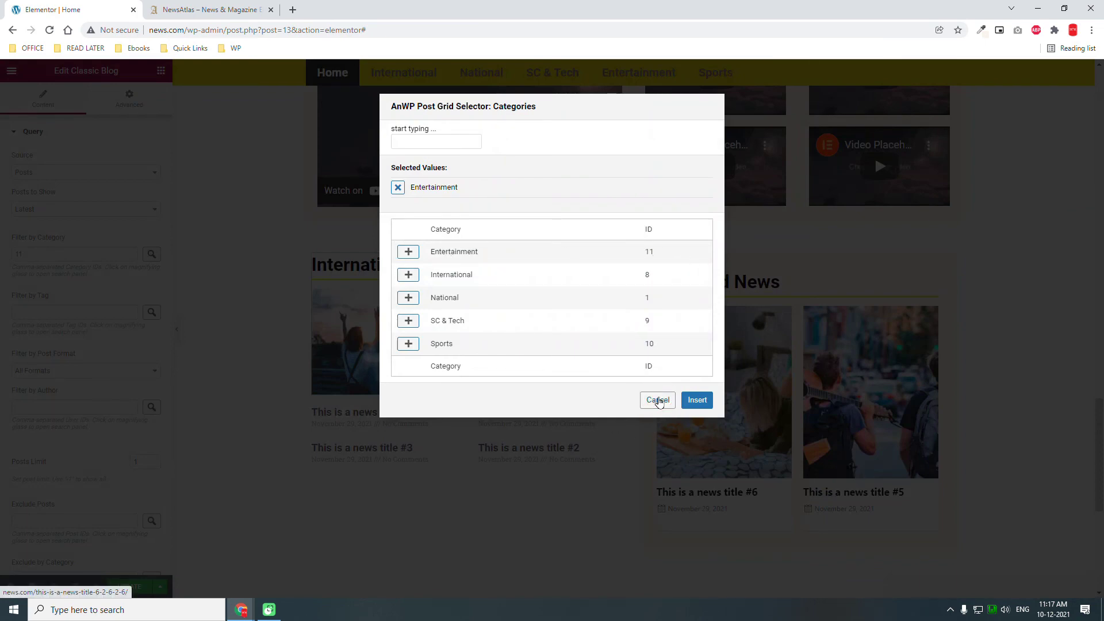
- Change the pasted Classic Blog's widget header title to Entertainment
scroll(49, 463, down, 5)
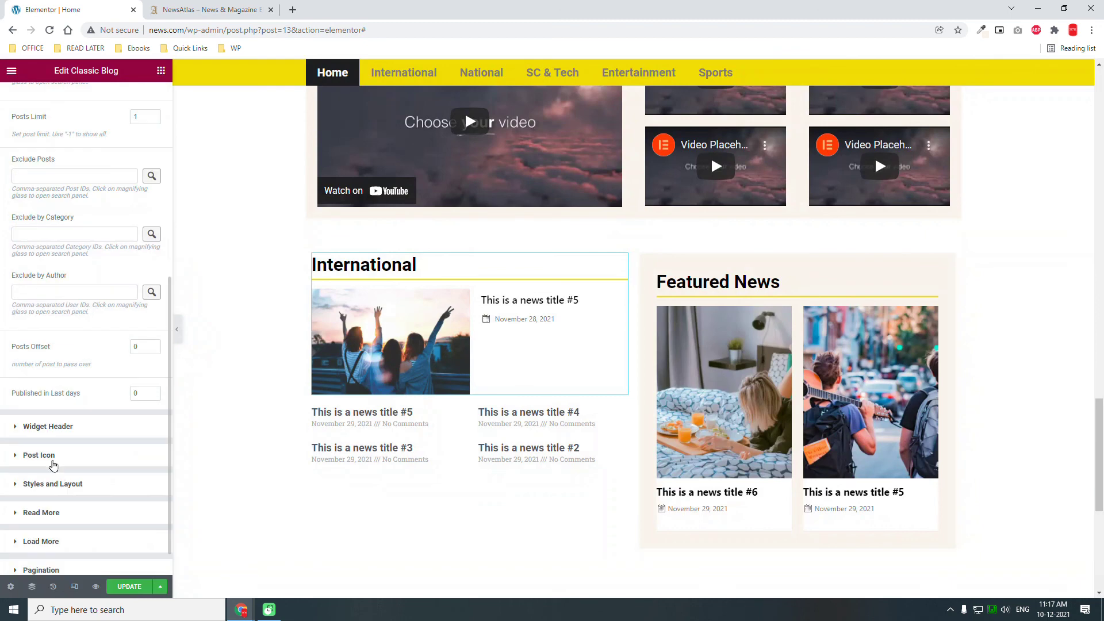
scroll(65, 470, up, 2)
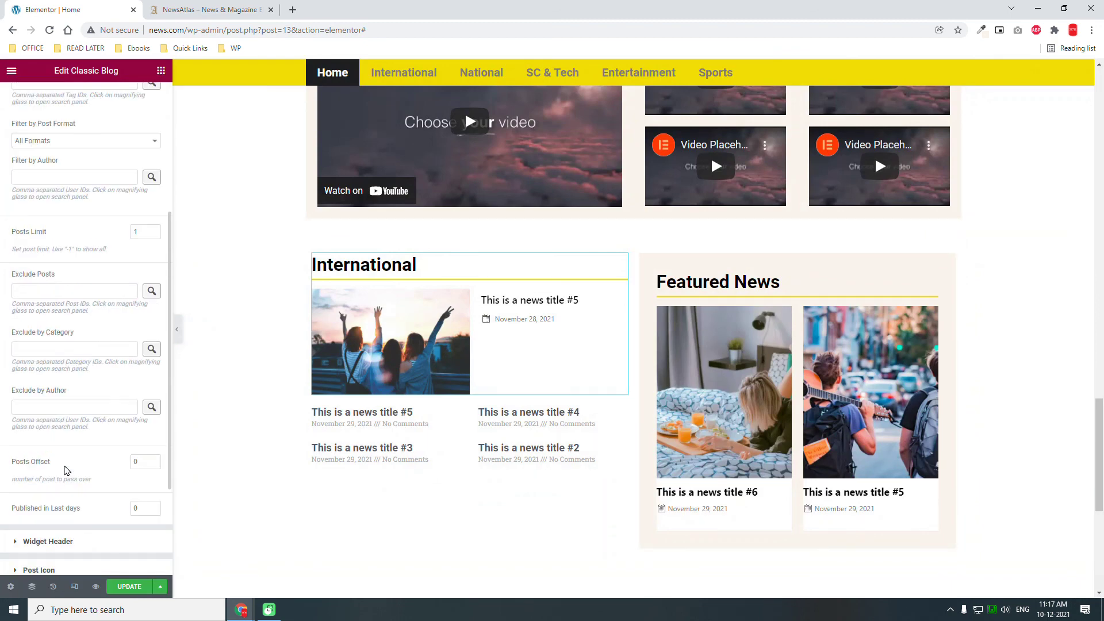
scroll(65, 471, down, 3)
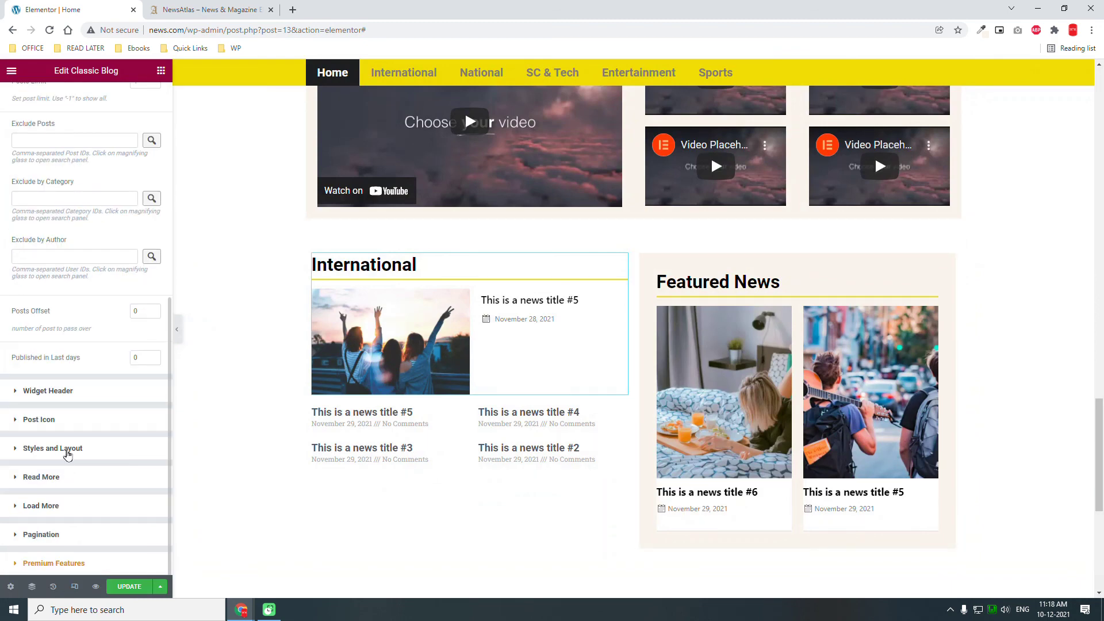
click(68, 393)
drag(142, 187, 2, 242)
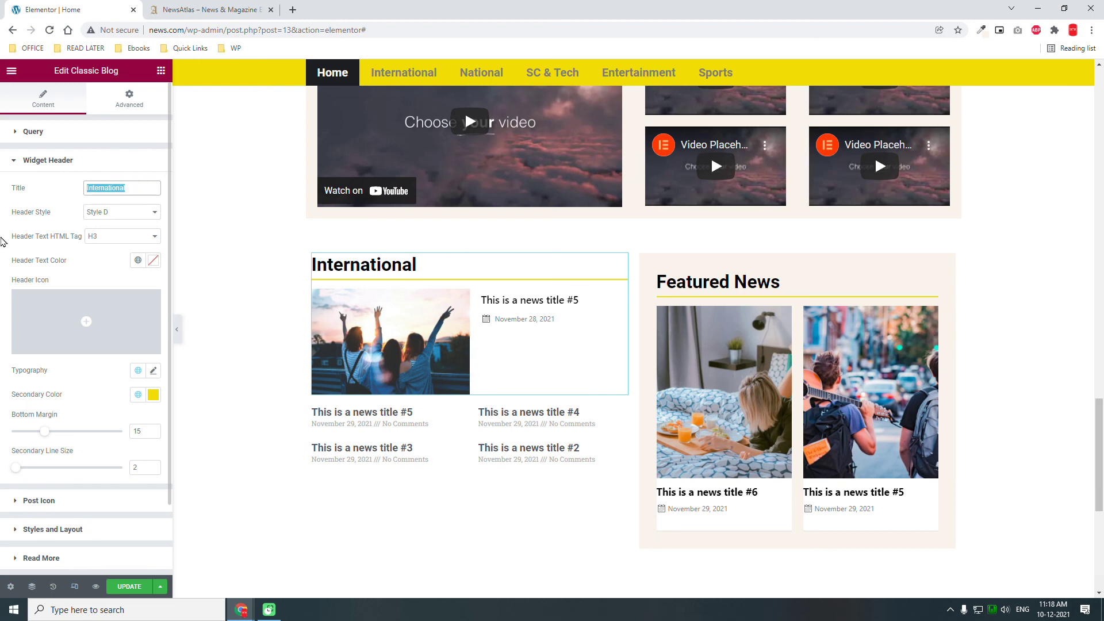
text(Enter)
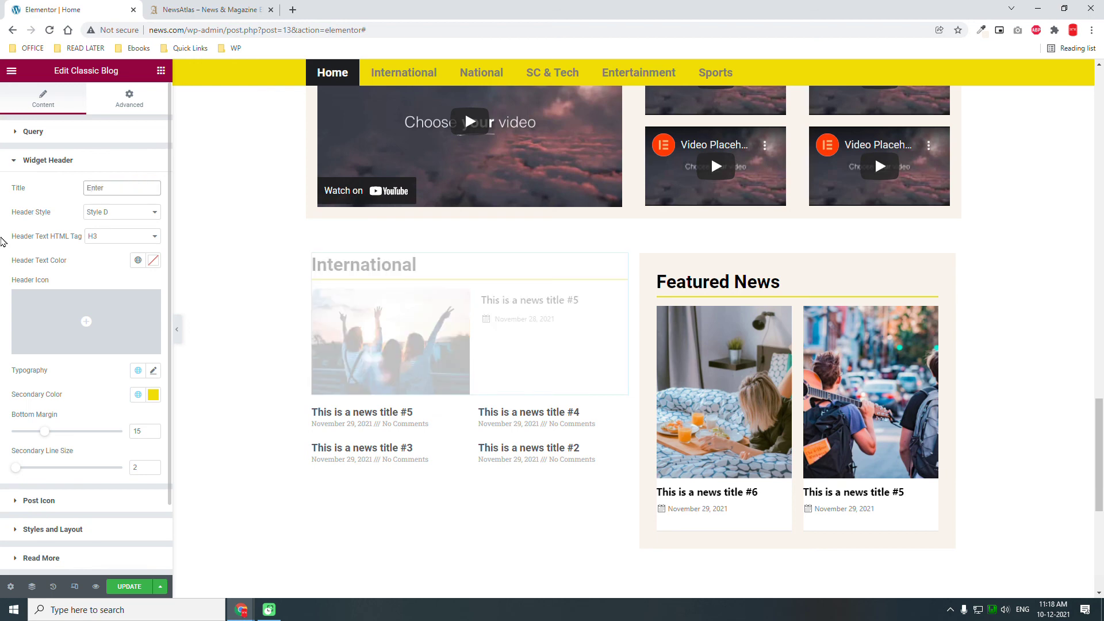
text(tainment)
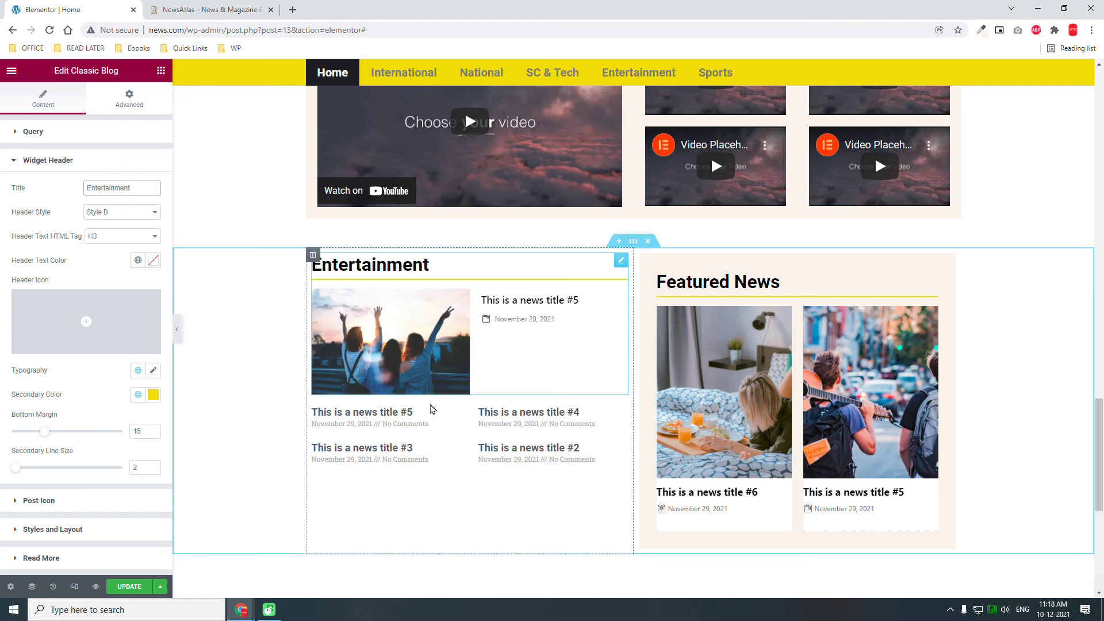
- Give the Entertainment column a classic background of #FBF6EF and sample the matching colour from the Featured News block
click(314, 257)
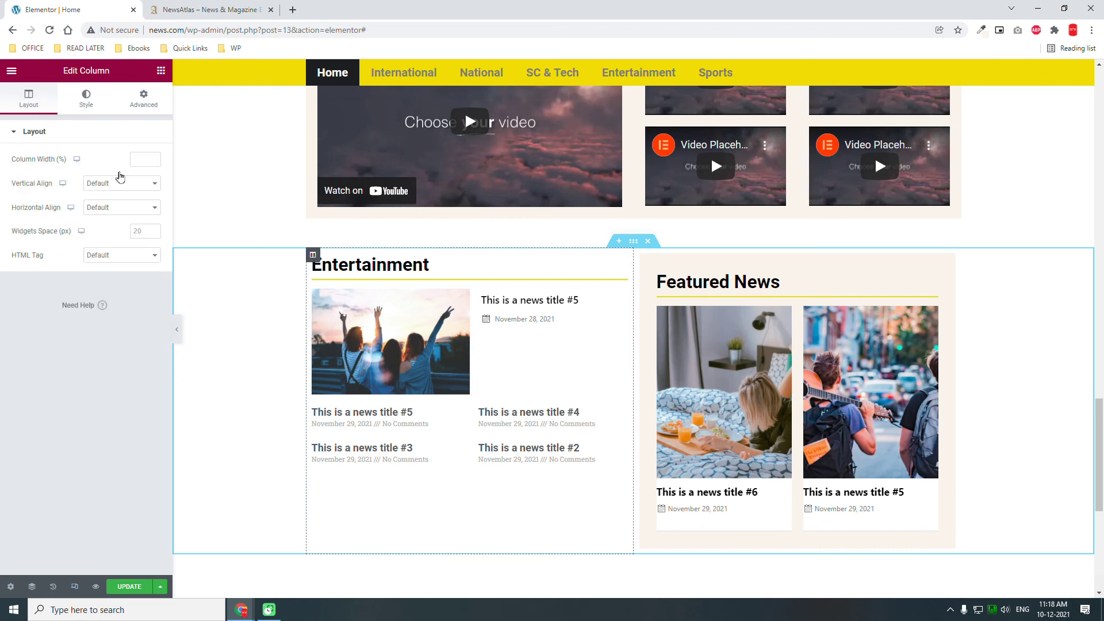
click(86, 98)
click(123, 186)
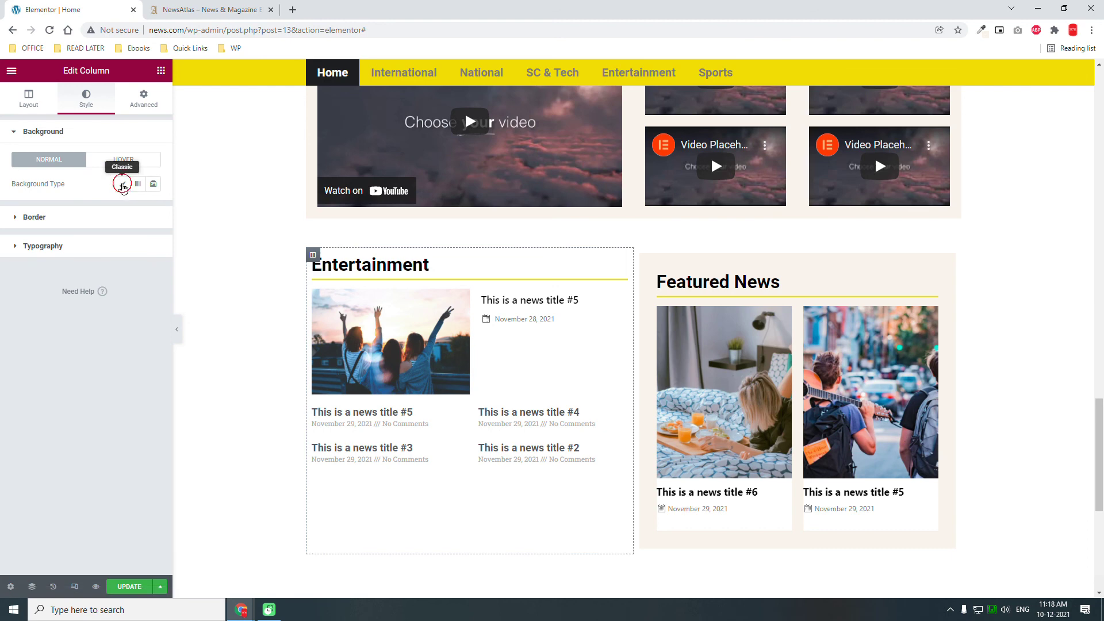
click(153, 209)
text(#FBF6EF)
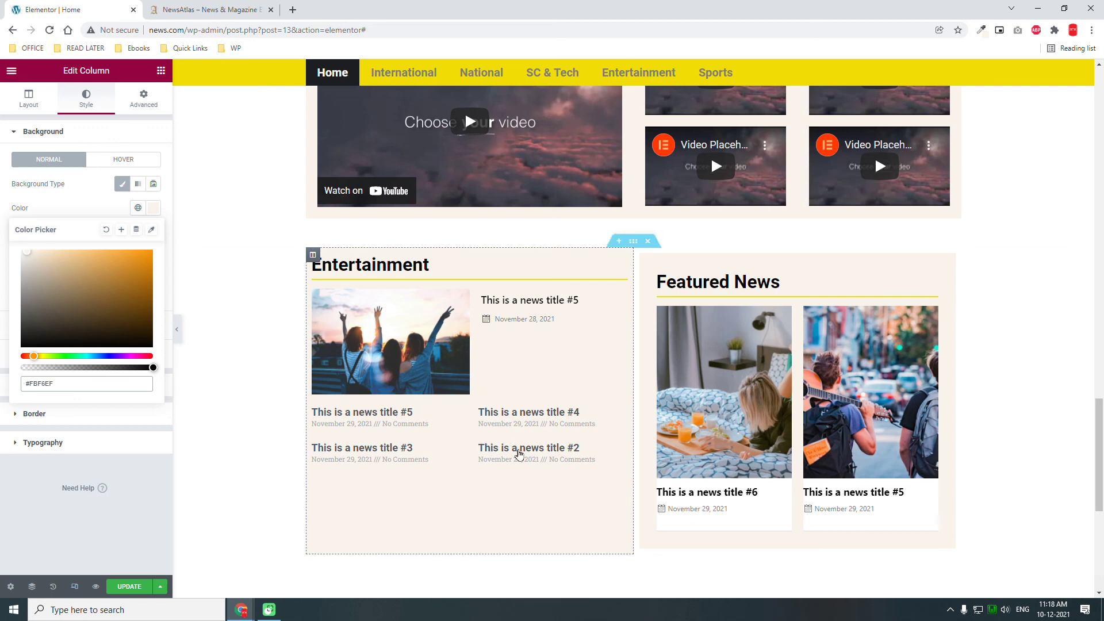
click(152, 230)
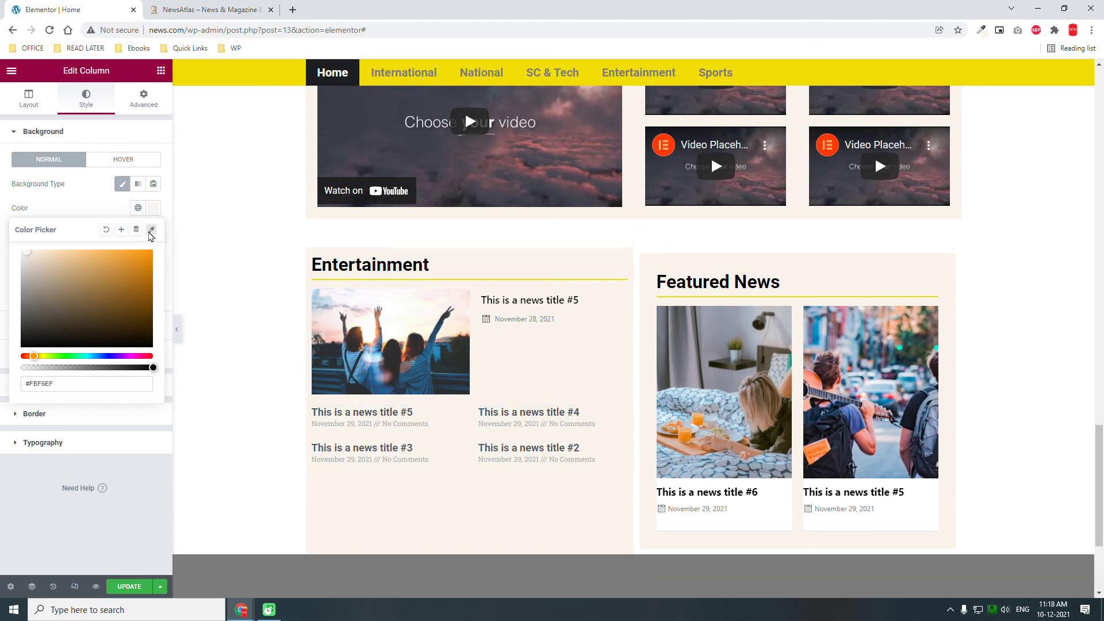
click(841, 264)
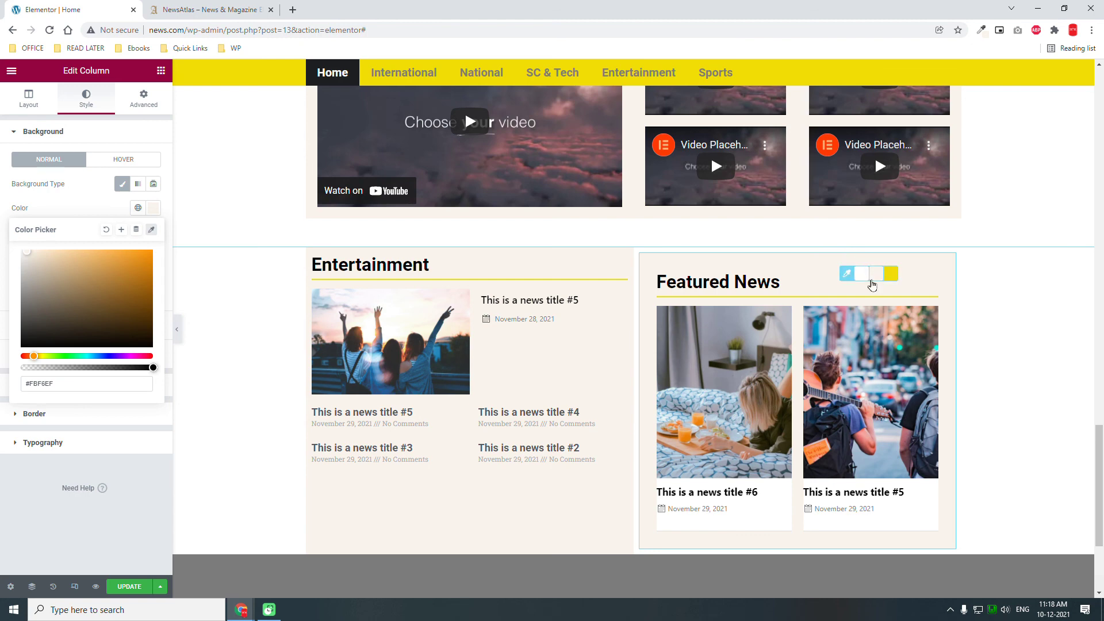
click(868, 275)
- Set the Entertainment column's padding to 20 px on all sides
click(144, 109)
click(114, 219)
text(20)
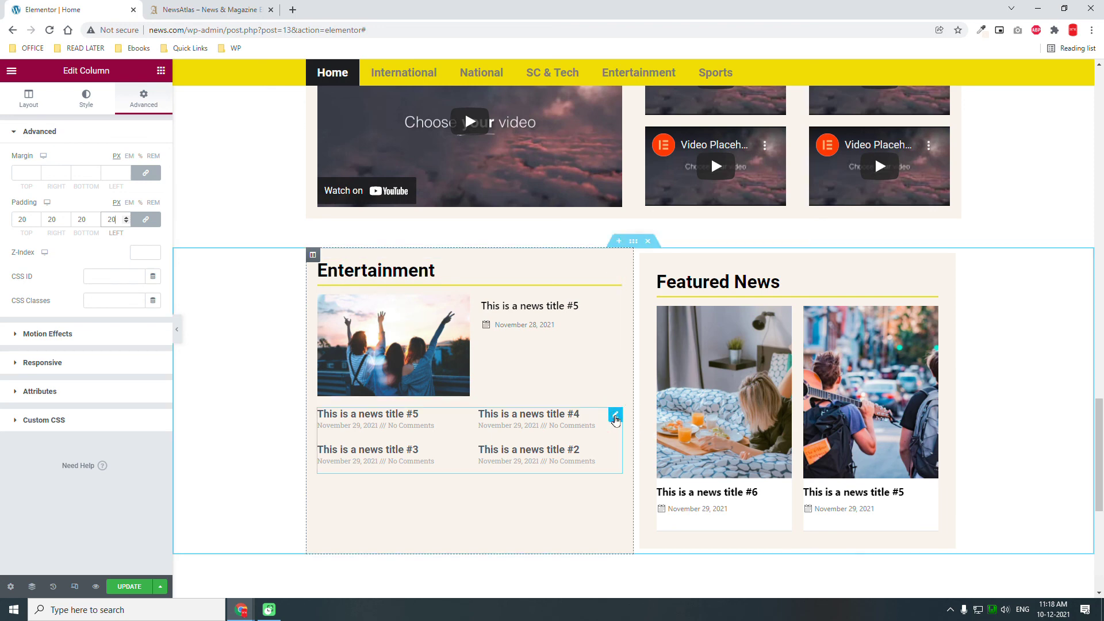
- Set the image position of the Posts widget in the Entertainment column to Left, checking the small post thumbnails in the NewsAtlas reference
click(615, 416)
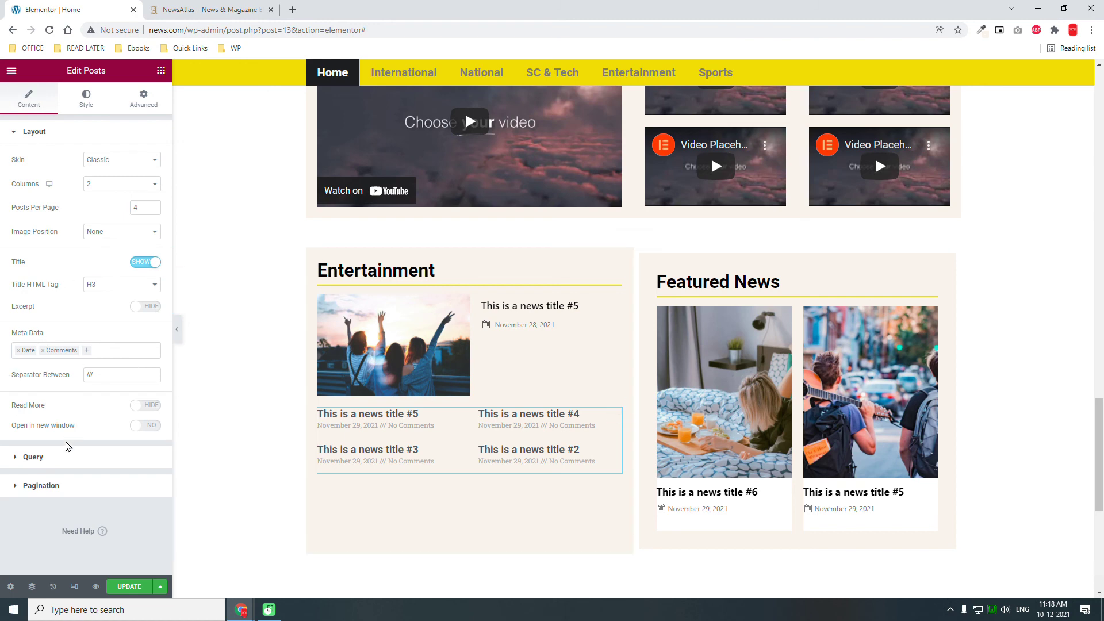
click(107, 233)
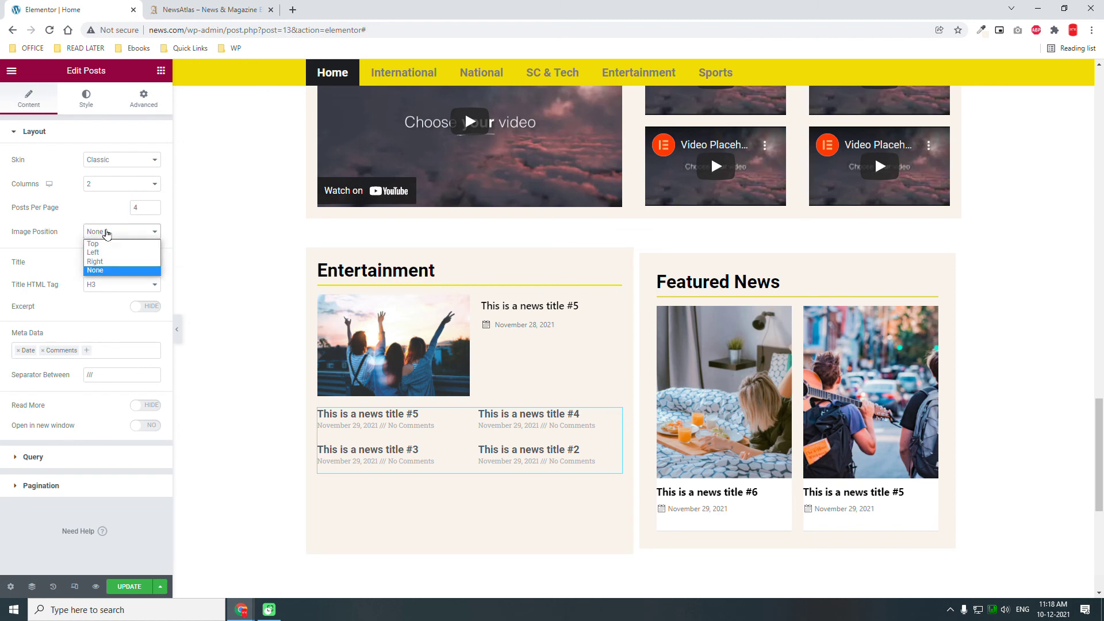
click(213, 8)
click(215, 9)
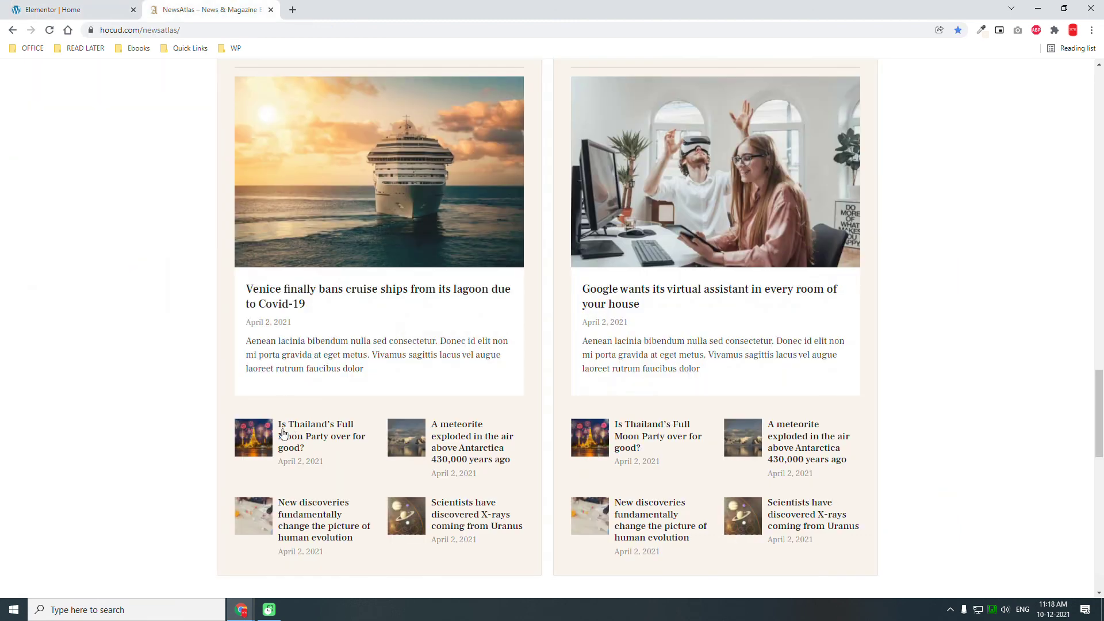
click(81, 7)
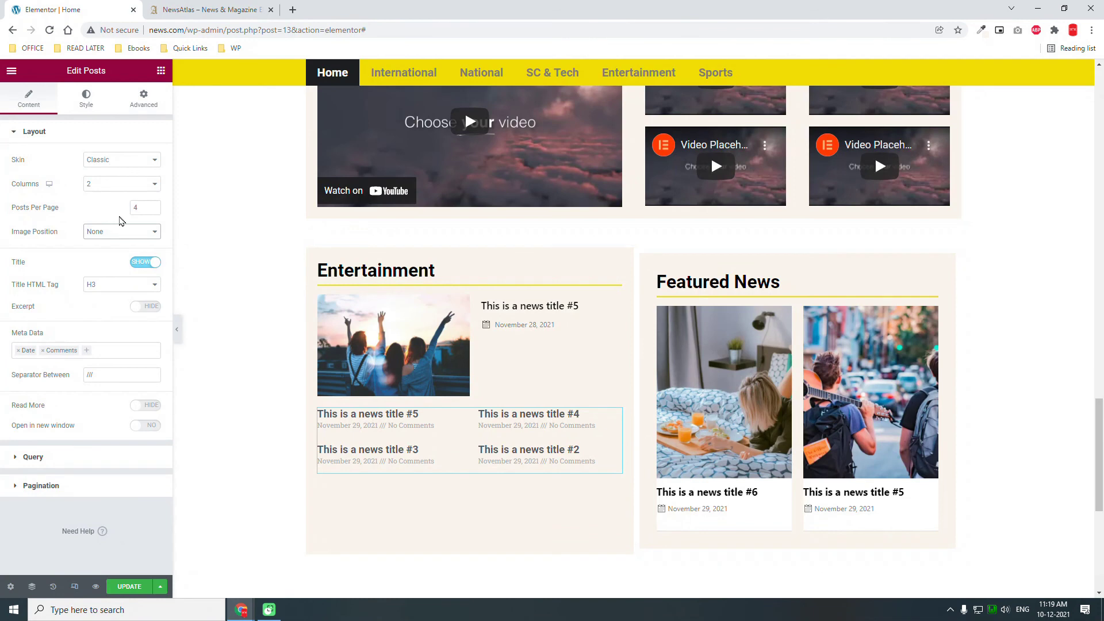
click(119, 232)
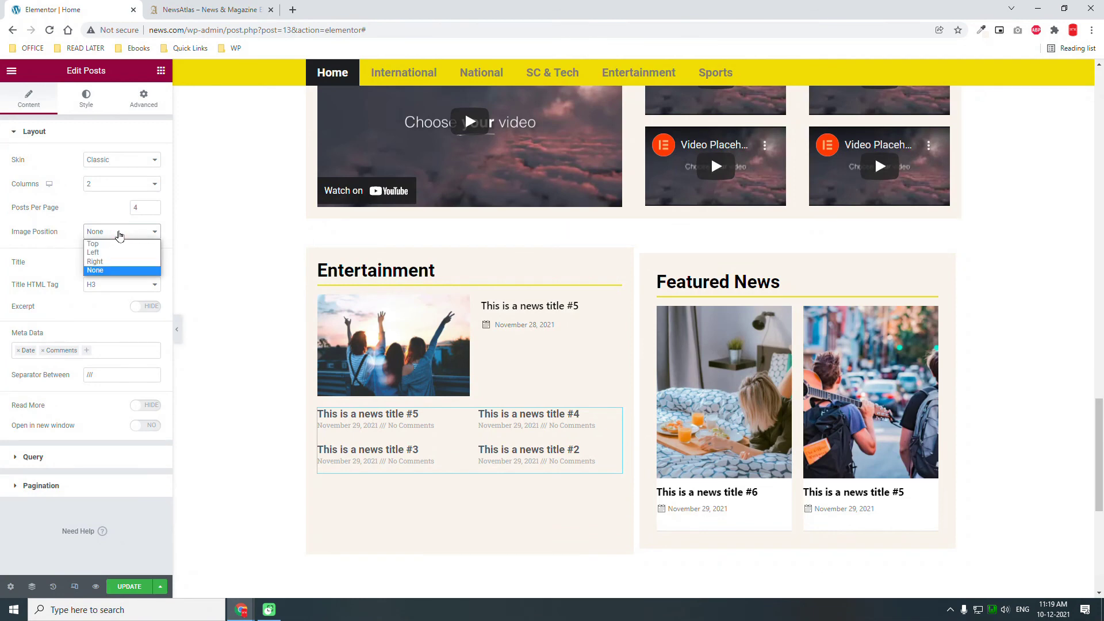
click(116, 258)
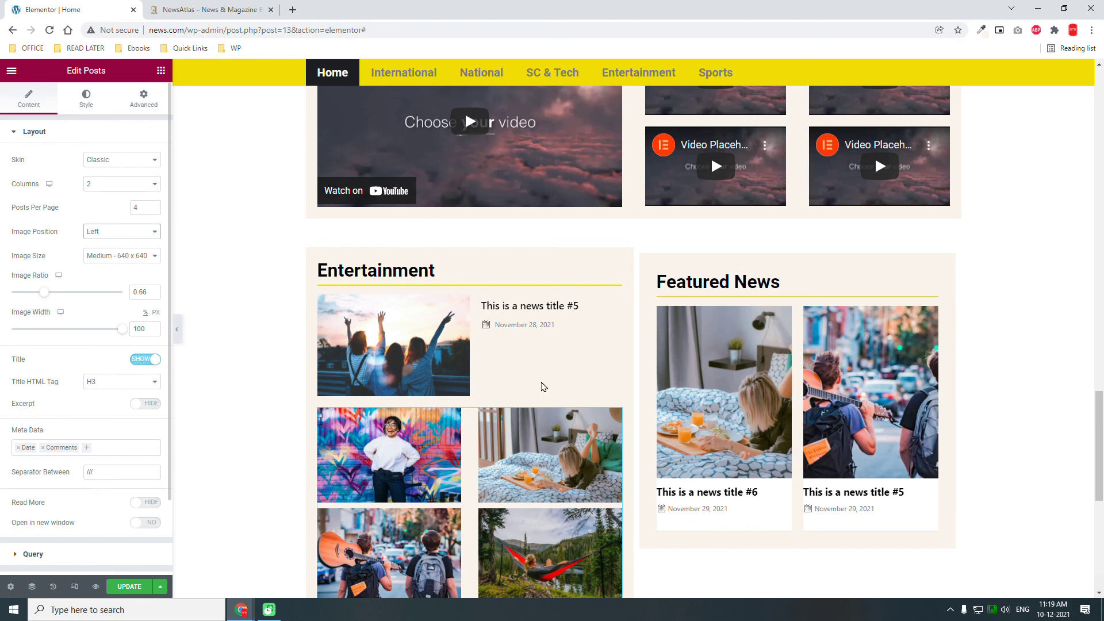
- Try an image width of 50% for the Entertainment Posts widget, compare it with the NewsAtlas reference and settle on 40%
scroll(542, 387, down, 2)
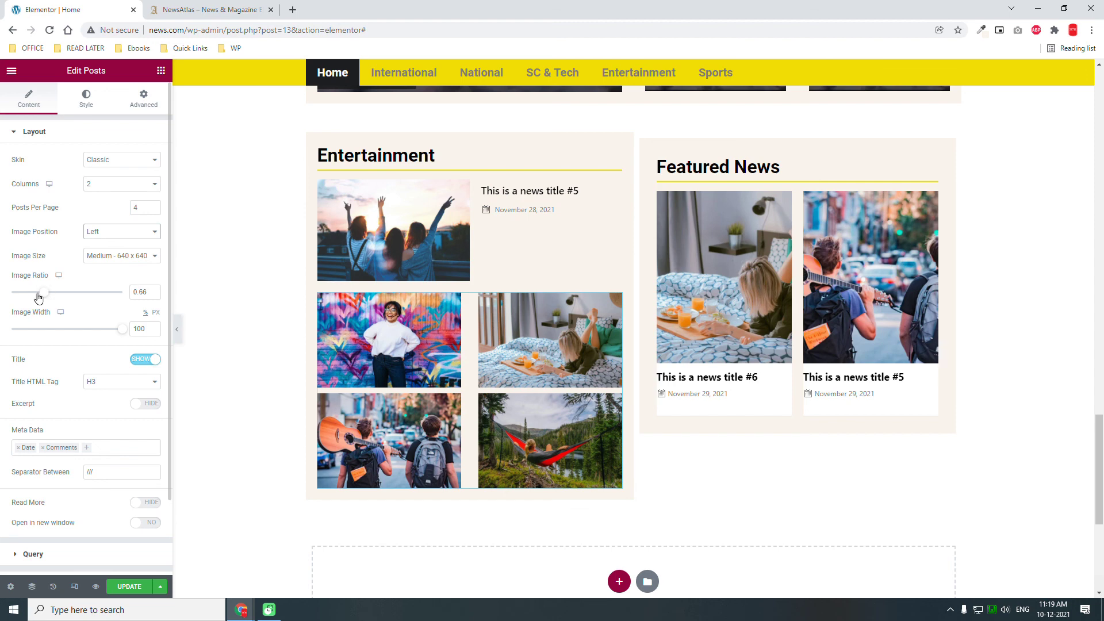
drag(122, 329, 78, 332)
double_click(138, 329)
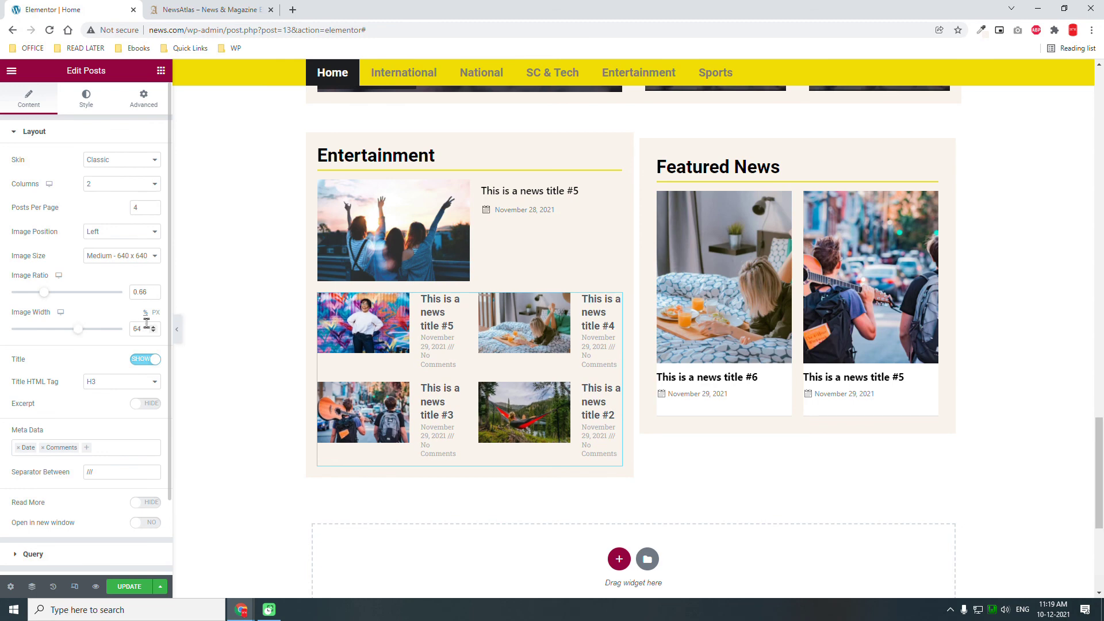
text(50)
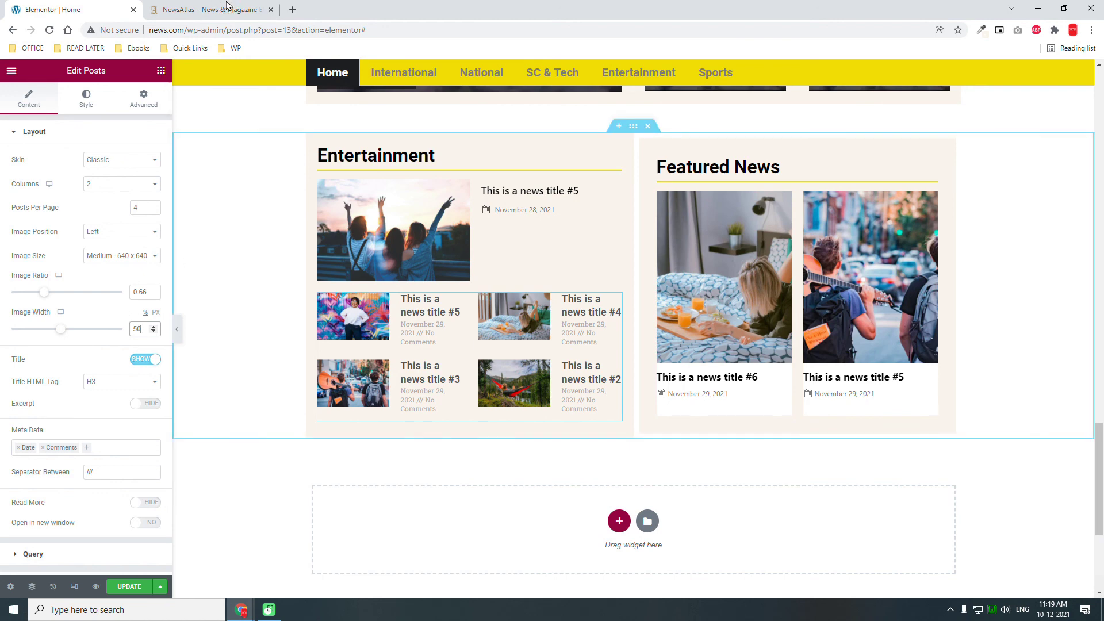
click(227, 9)
click(101, 5)
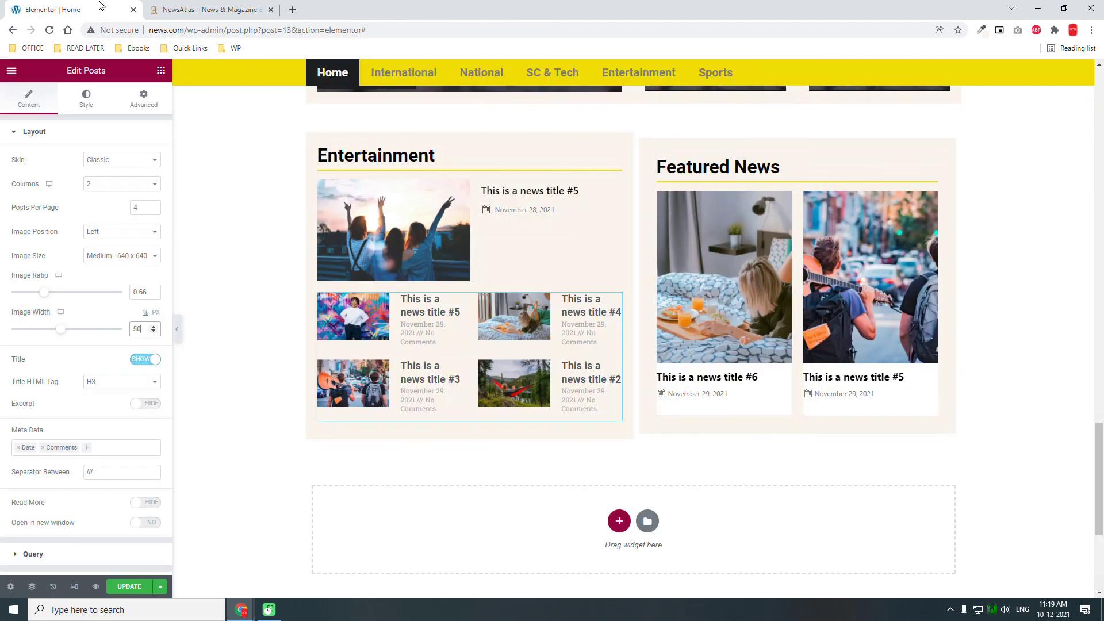
double_click(137, 329)
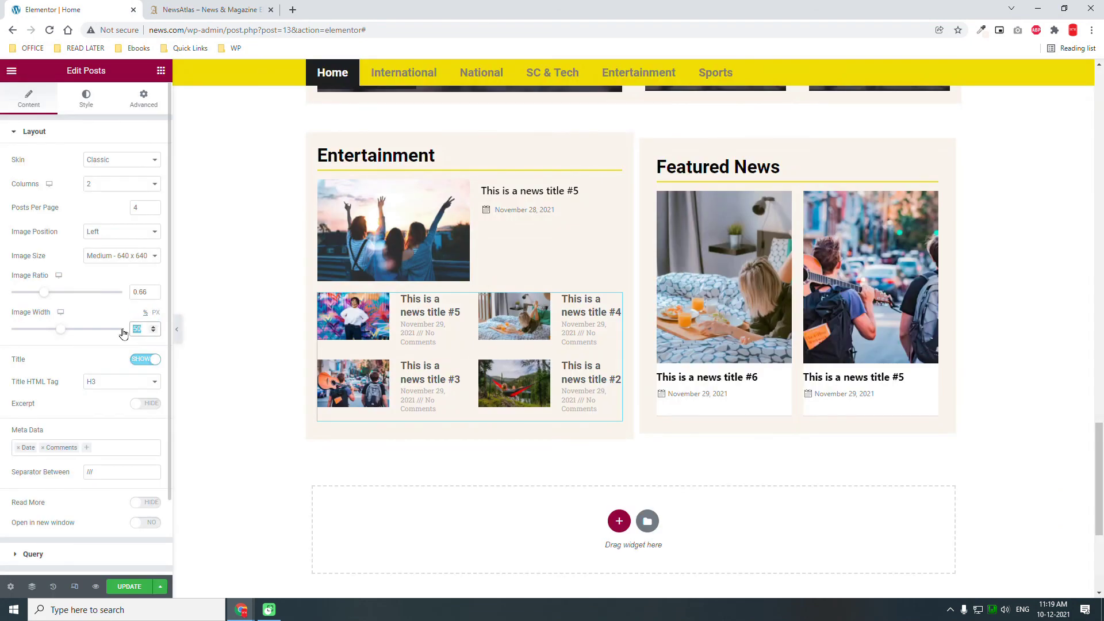
text(40)
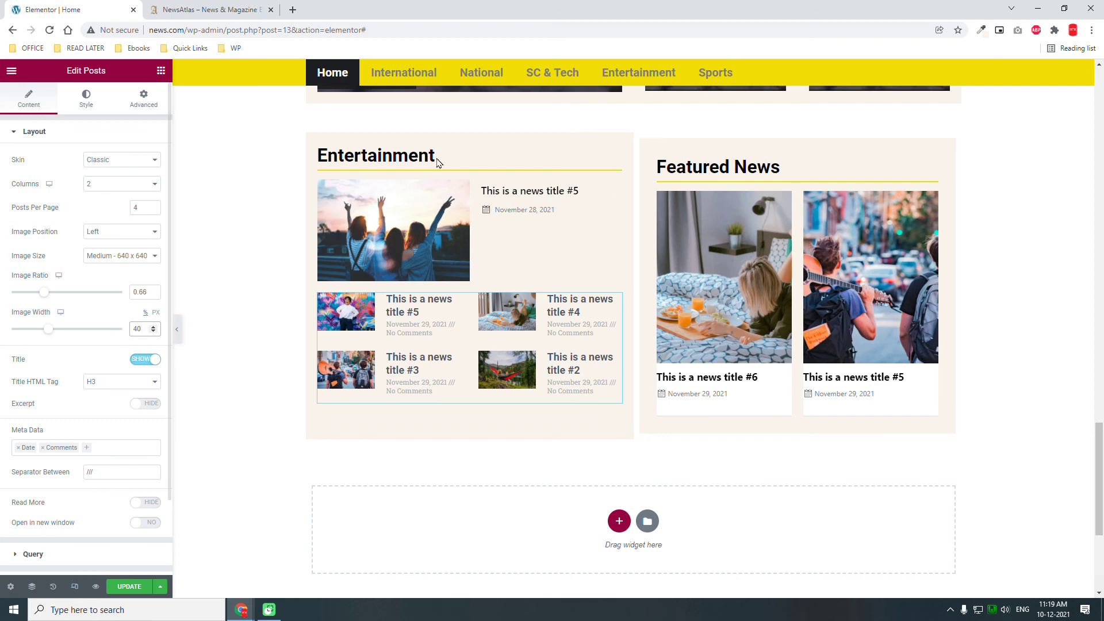
- Duplicate the Entertainment column and delete the Featured News column beside it
click(312, 138)
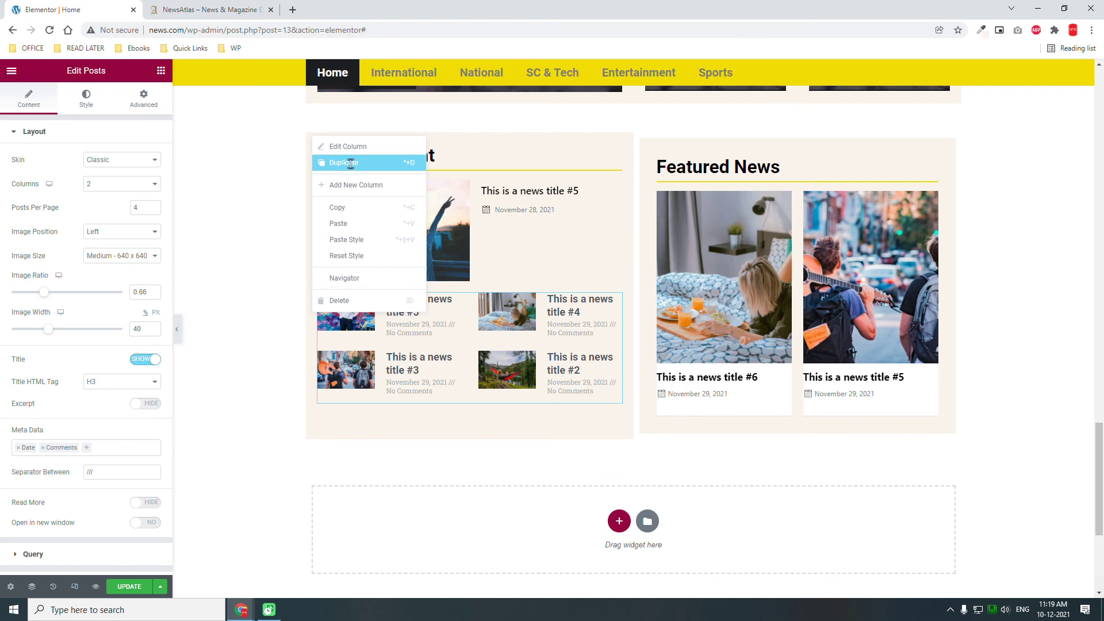
click(350, 163)
click(750, 140)
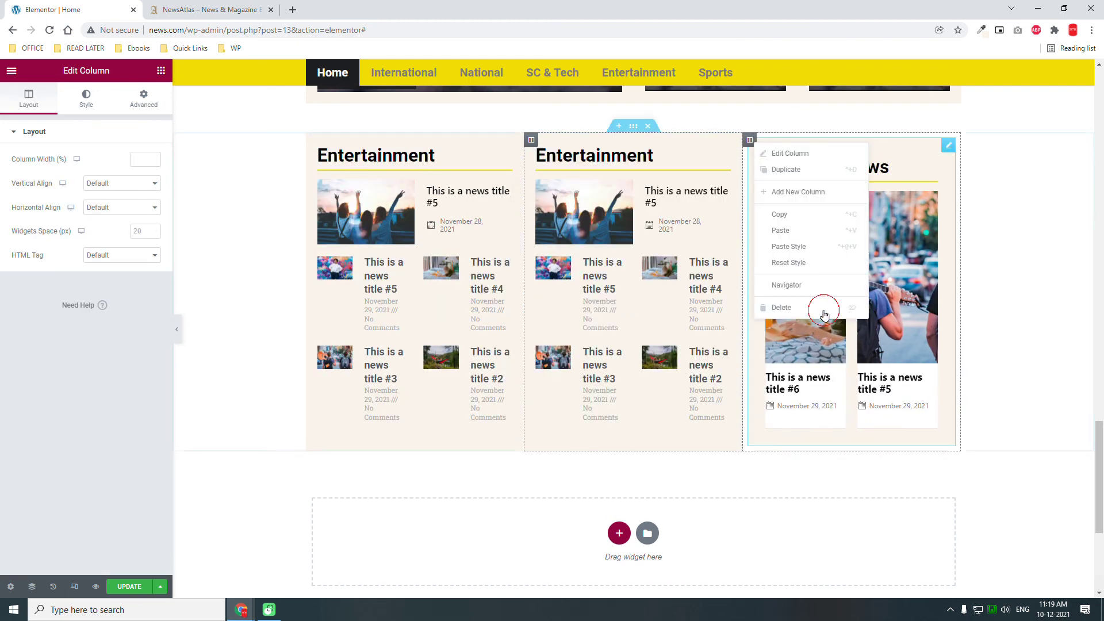
click(823, 310)
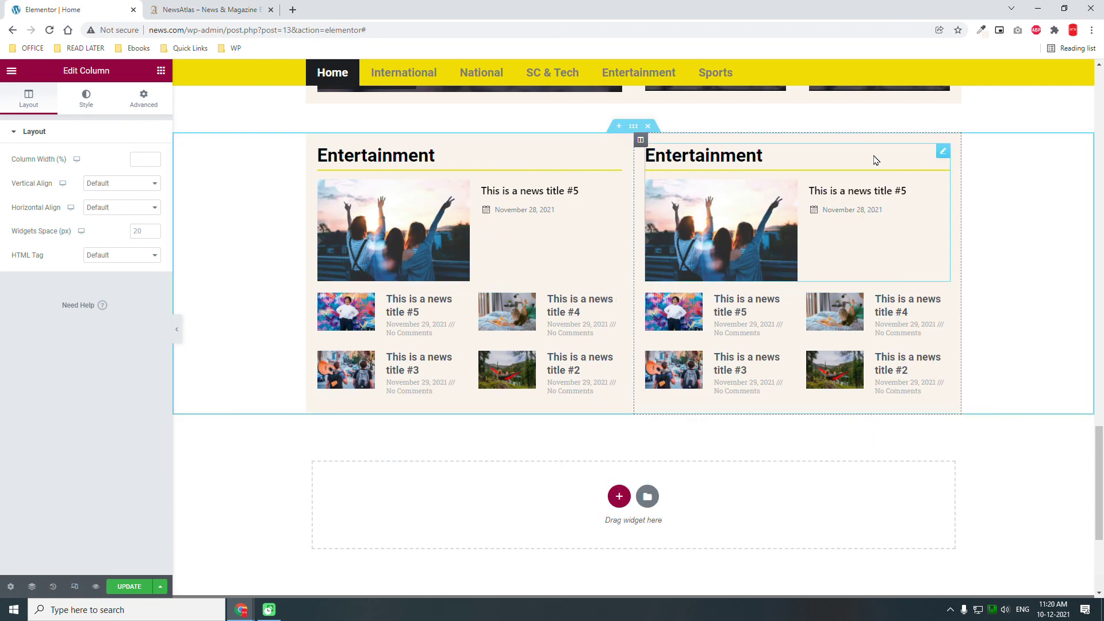
- Change the category filter of the duplicated column's Classic Blog widget from Entertainment to SC & Tech
click(941, 153)
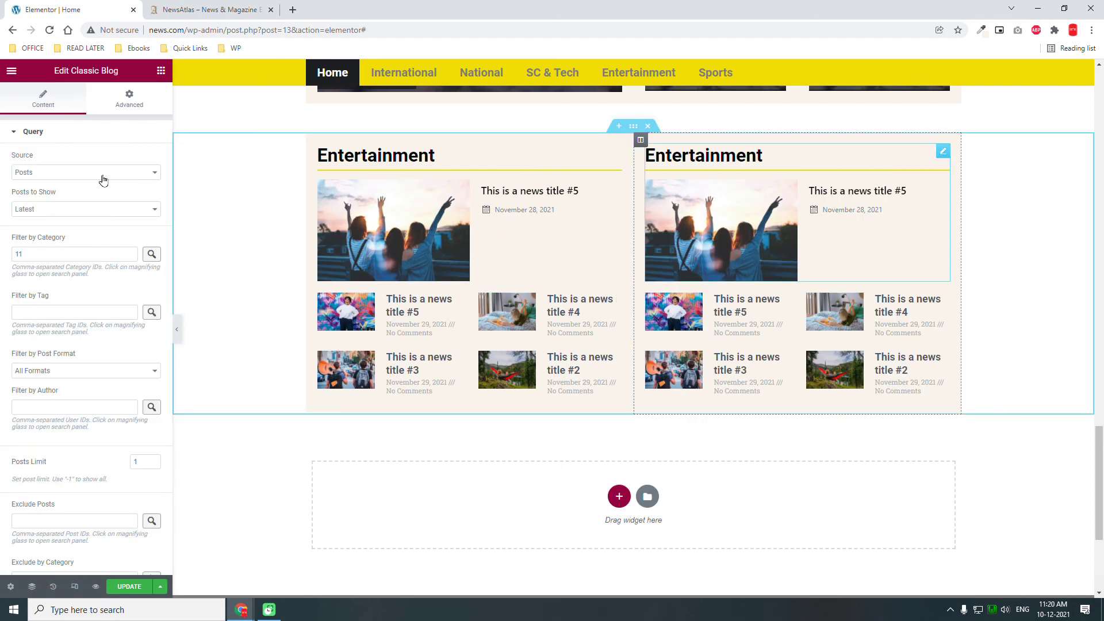
click(151, 255)
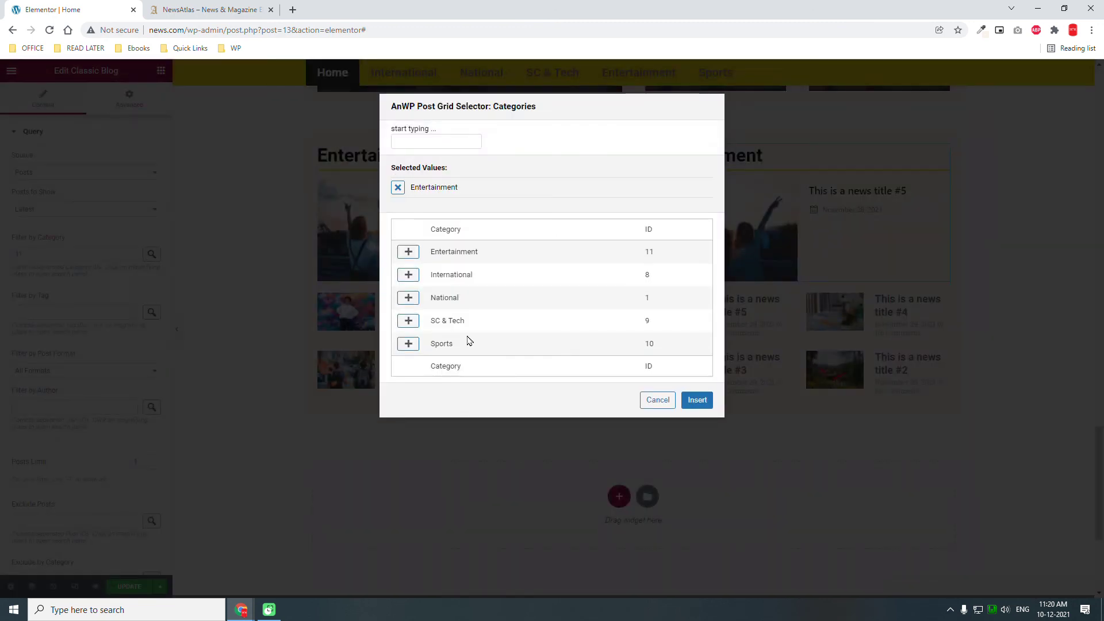
click(408, 320)
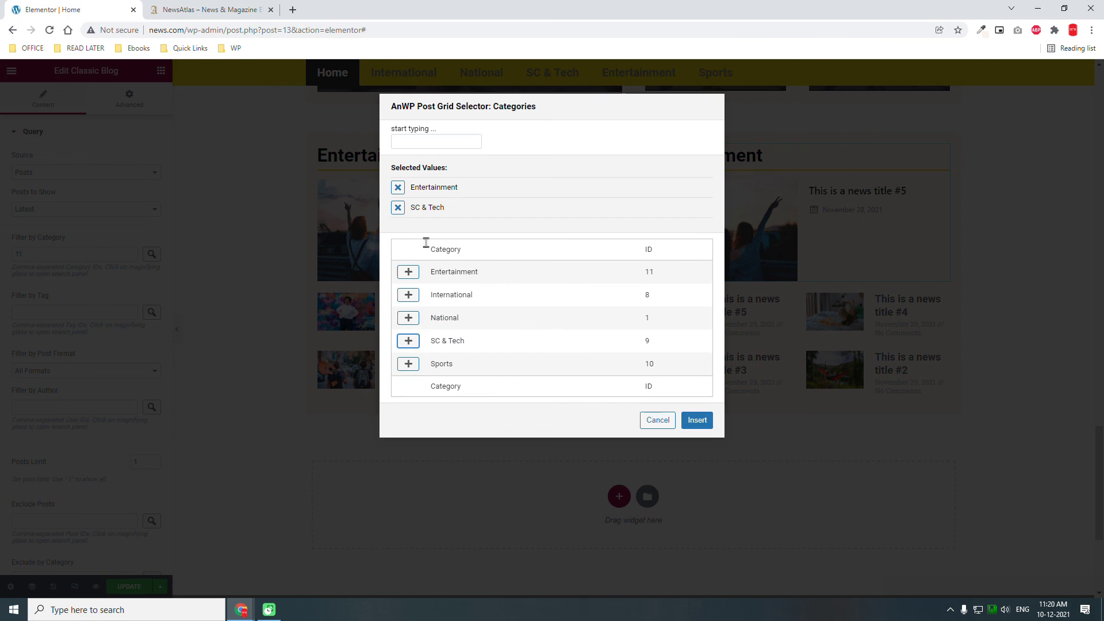
click(398, 187)
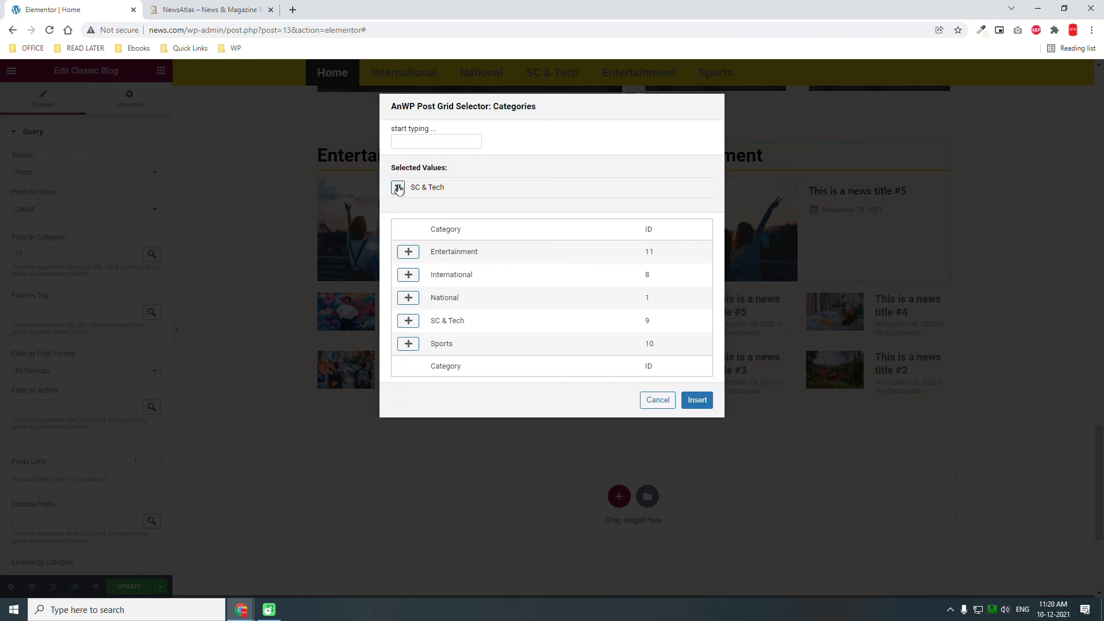
click(697, 400)
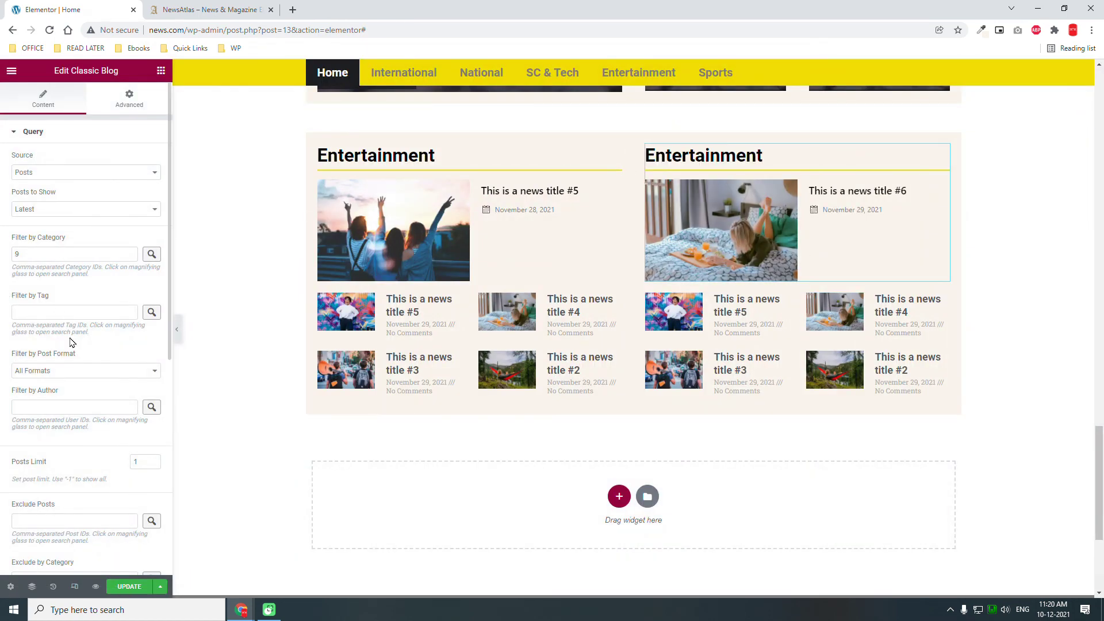
- Change the duplicated Classic Blog's widget header title to Sc & Tech
scroll(72, 391, down, 4)
scroll(77, 443, down, 2)
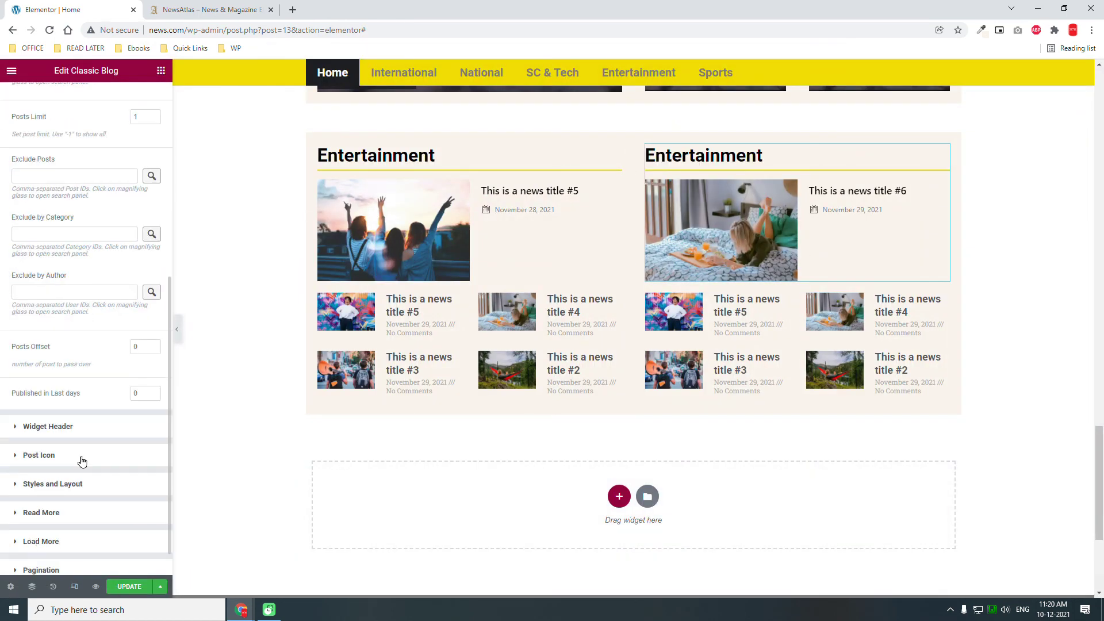
click(86, 425)
double_click(143, 188)
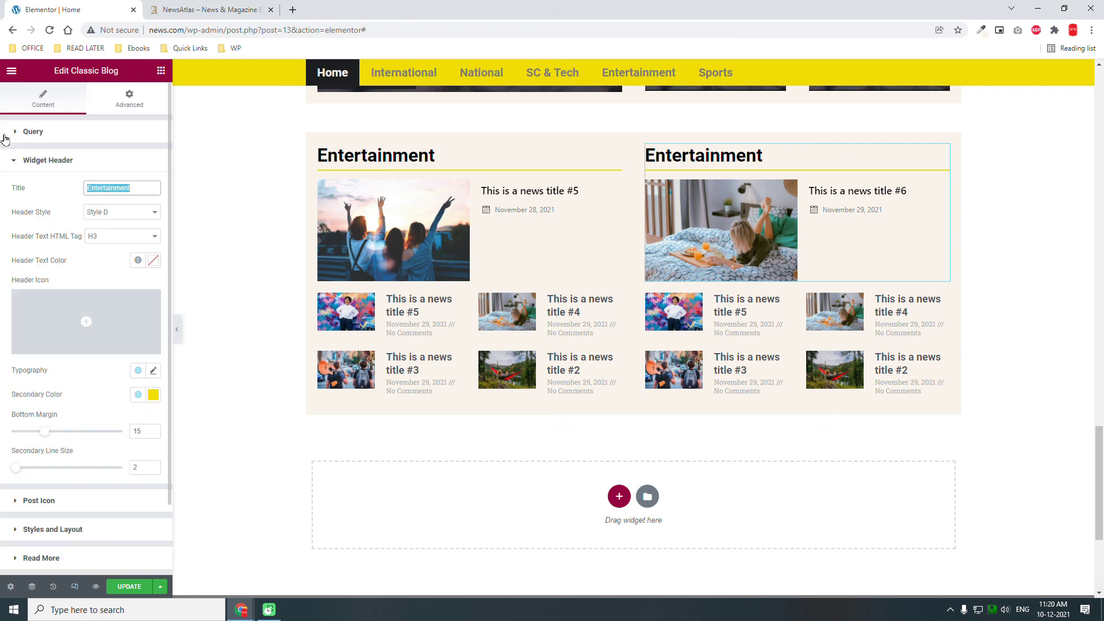
text(Sc & T)
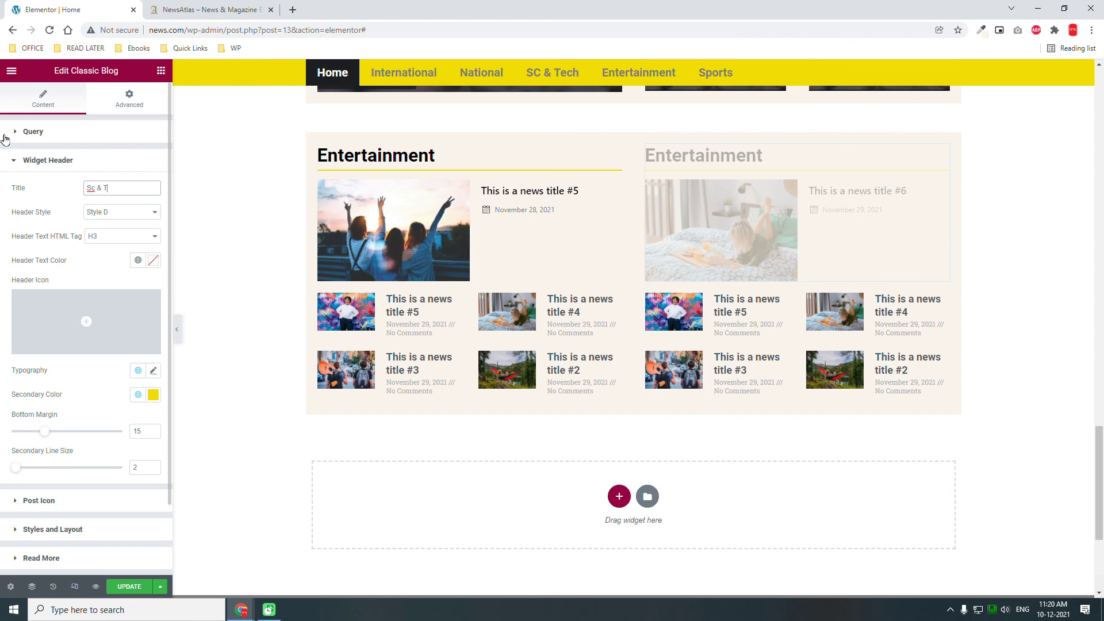
text(ech)
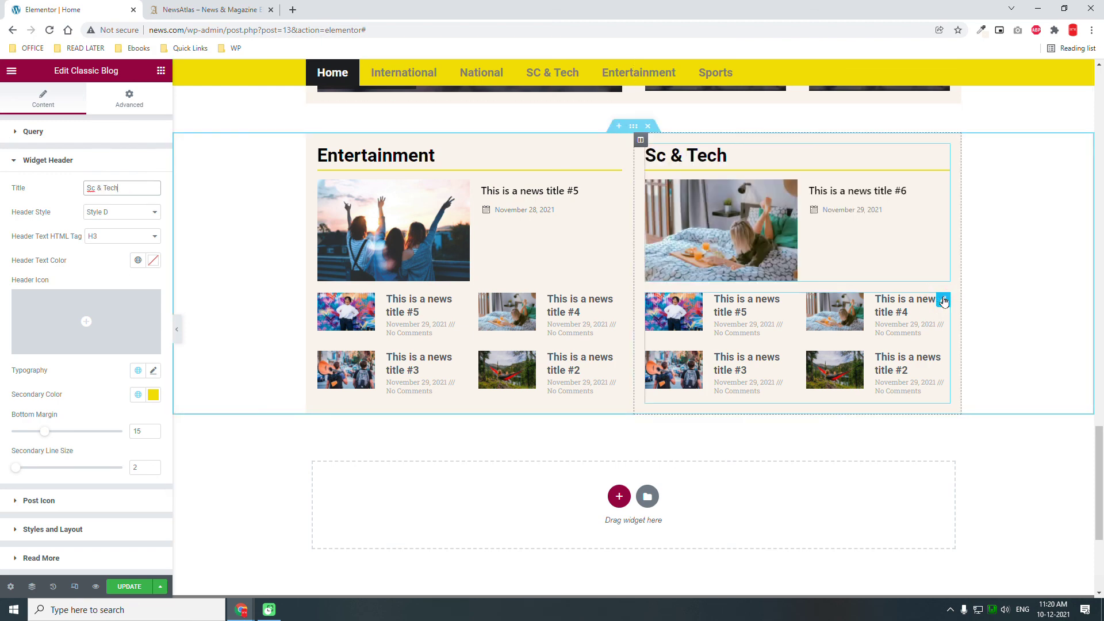
- Replace the International term in the query of the Sc & Tech column's Posts widget with the SC & Tech category
click(943, 300)
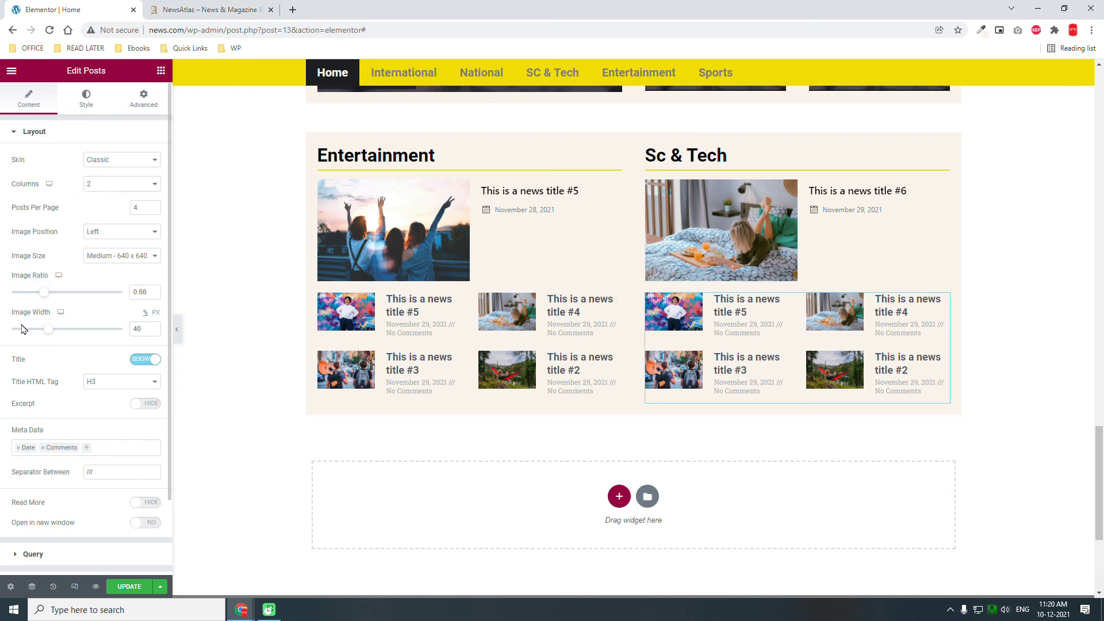
scroll(23, 329, down, 1)
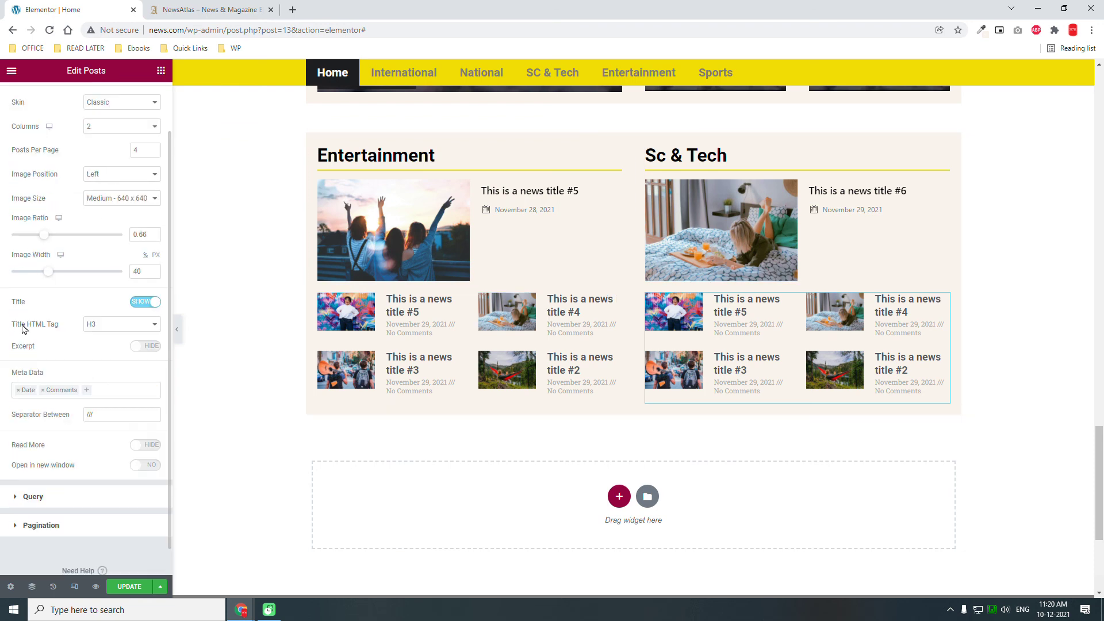
click(71, 498)
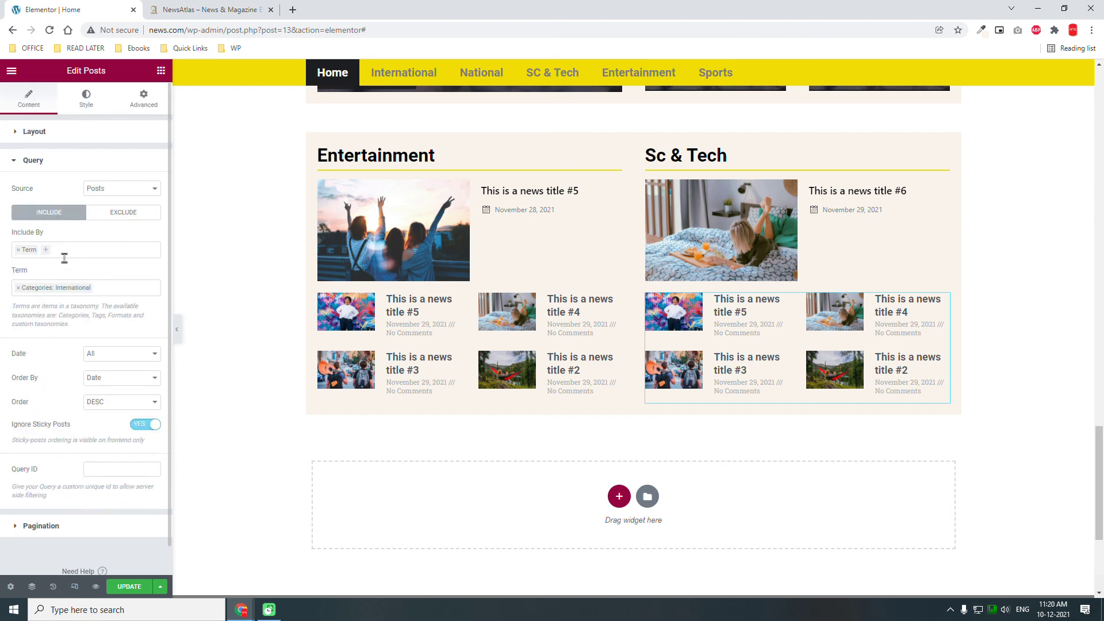
click(19, 286)
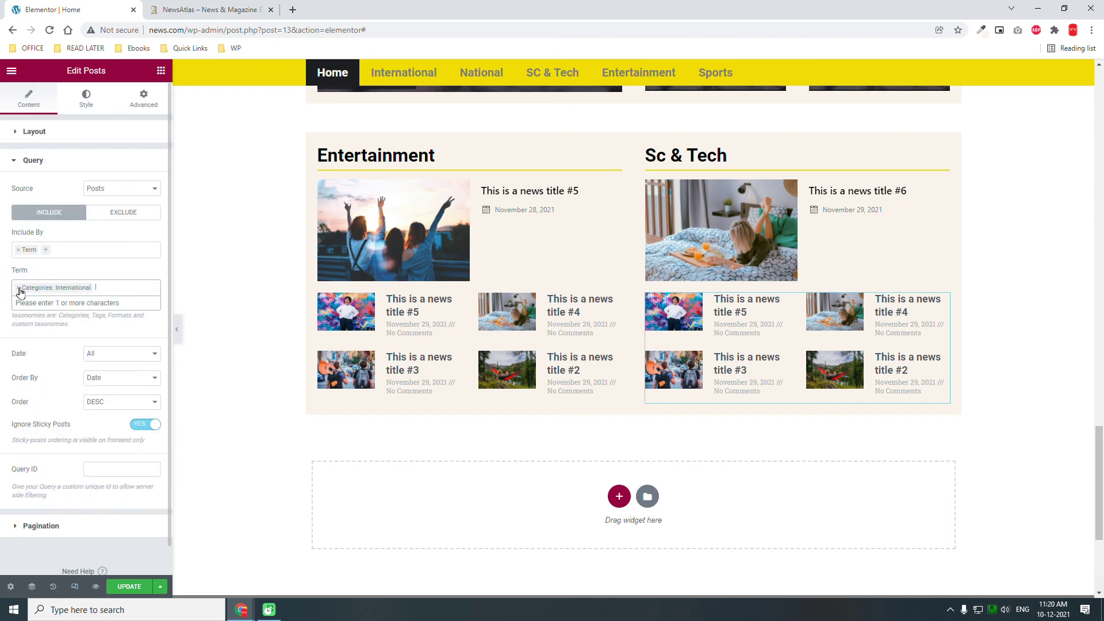
click(94, 288)
click(94, 289)
text(sc)
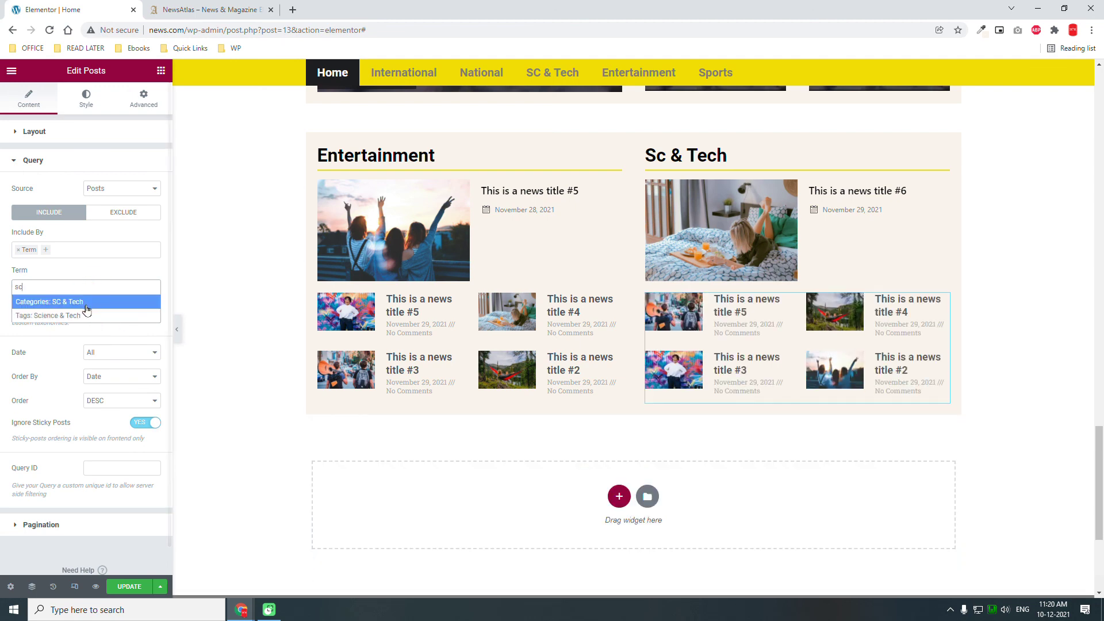
click(90, 303)
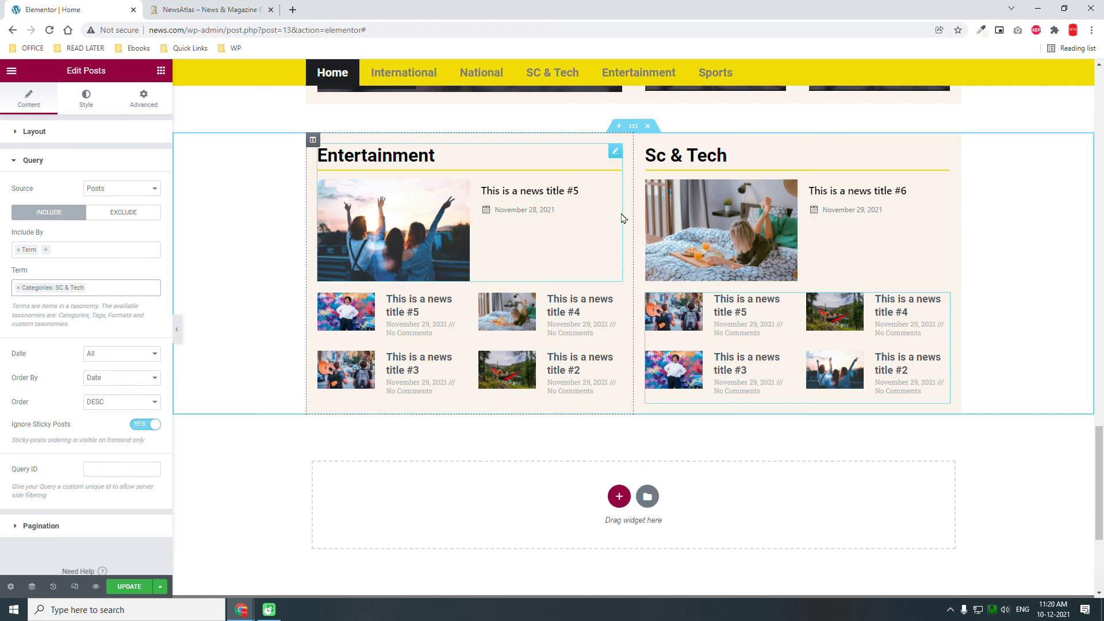
- Unlink the Entertainment column's margins and set its right margin to 10 px
click(313, 140)
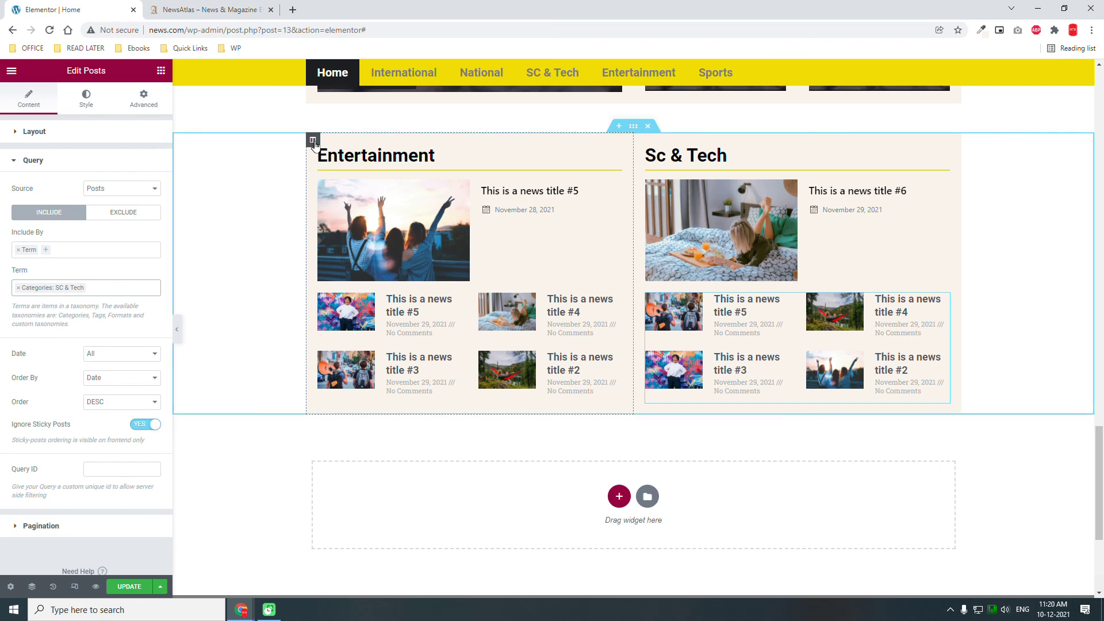
click(147, 109)
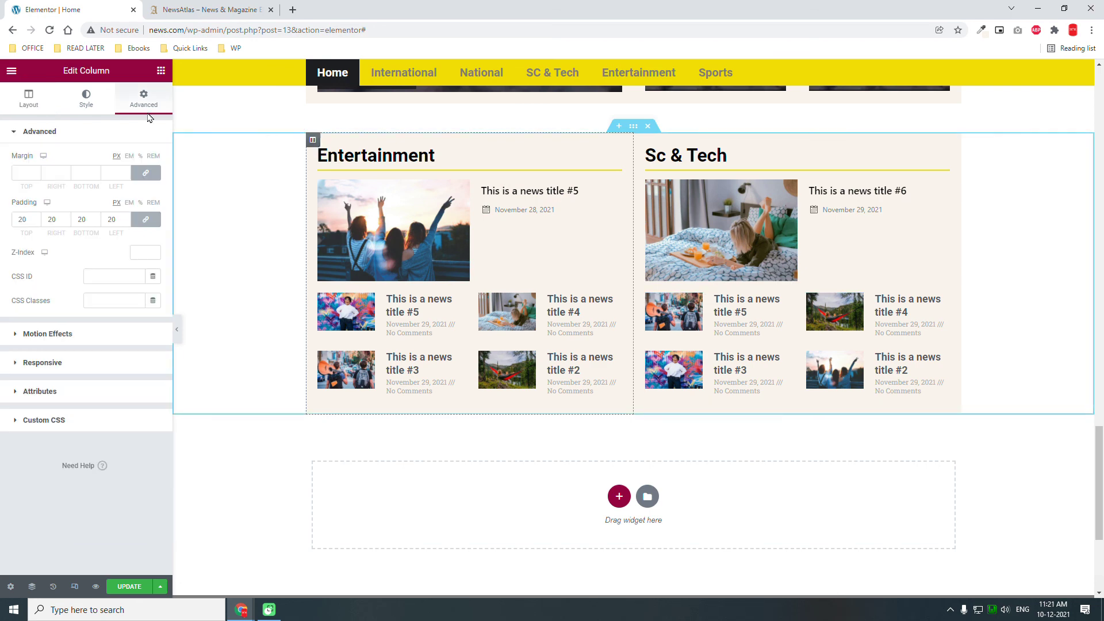
click(145, 172)
click(58, 174)
drag(57, 175, 41, 180)
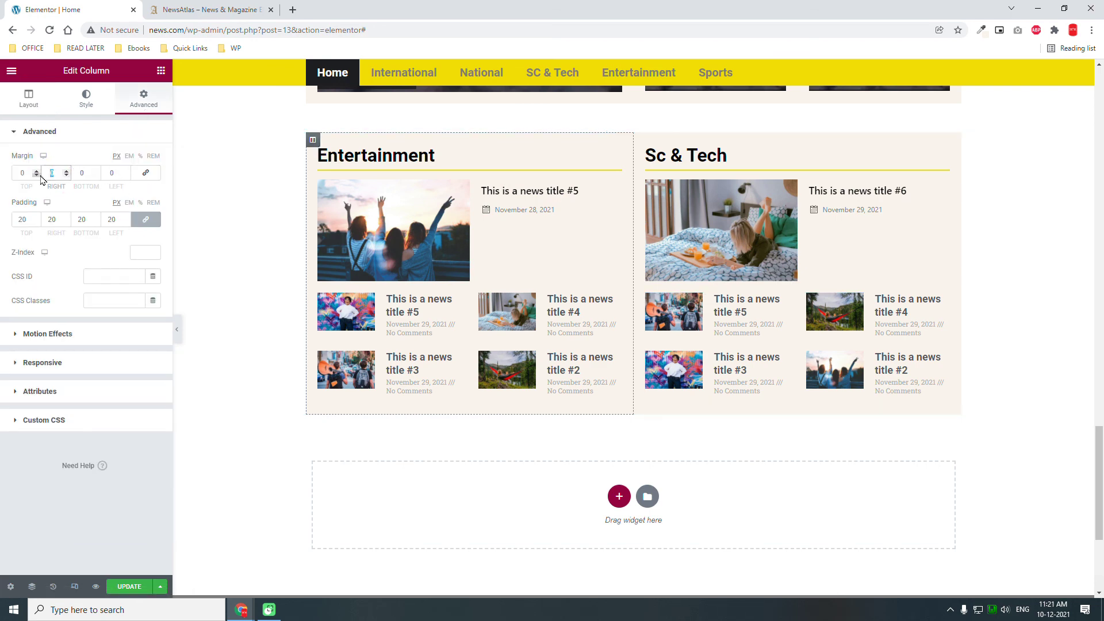
text(10)
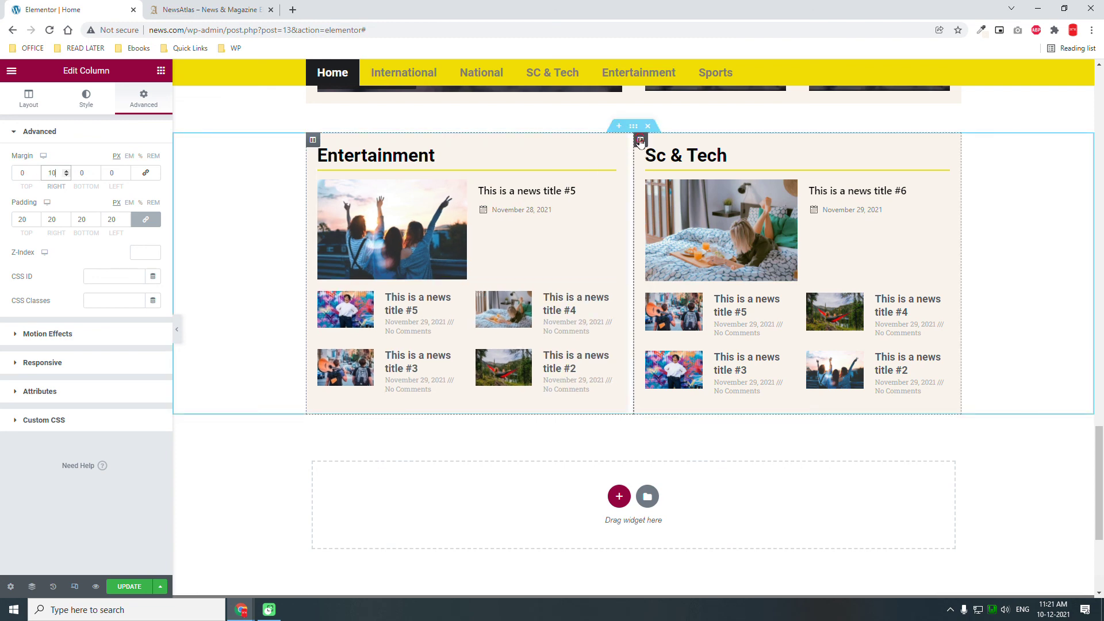
- Unlink the Sc & Tech column's margins and set its left margin to 10 px
click(640, 140)
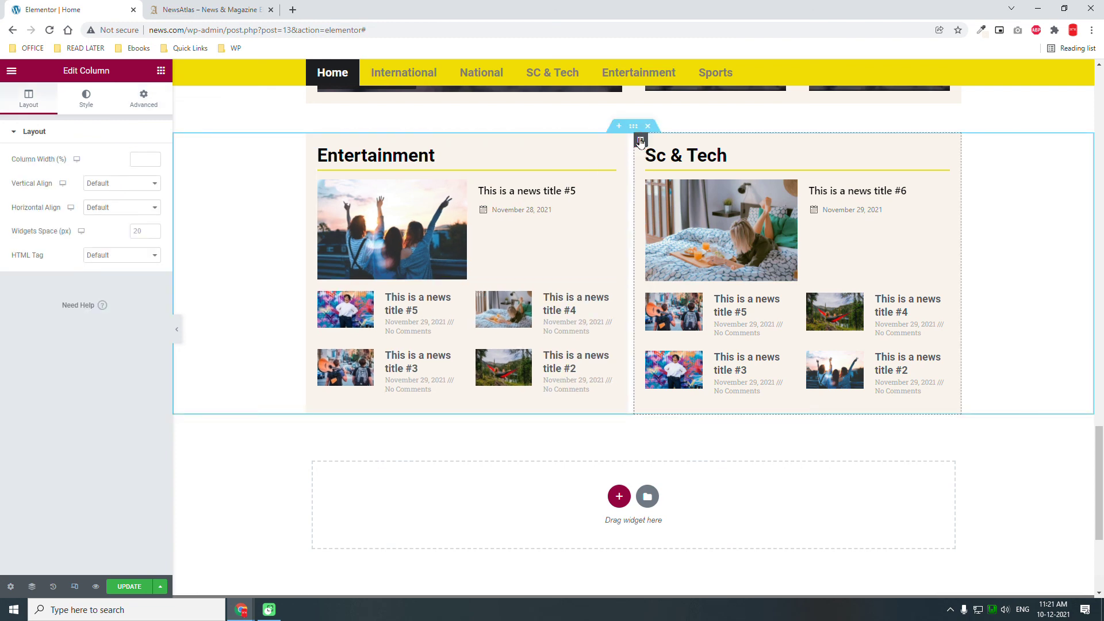
click(143, 98)
click(145, 172)
click(115, 172)
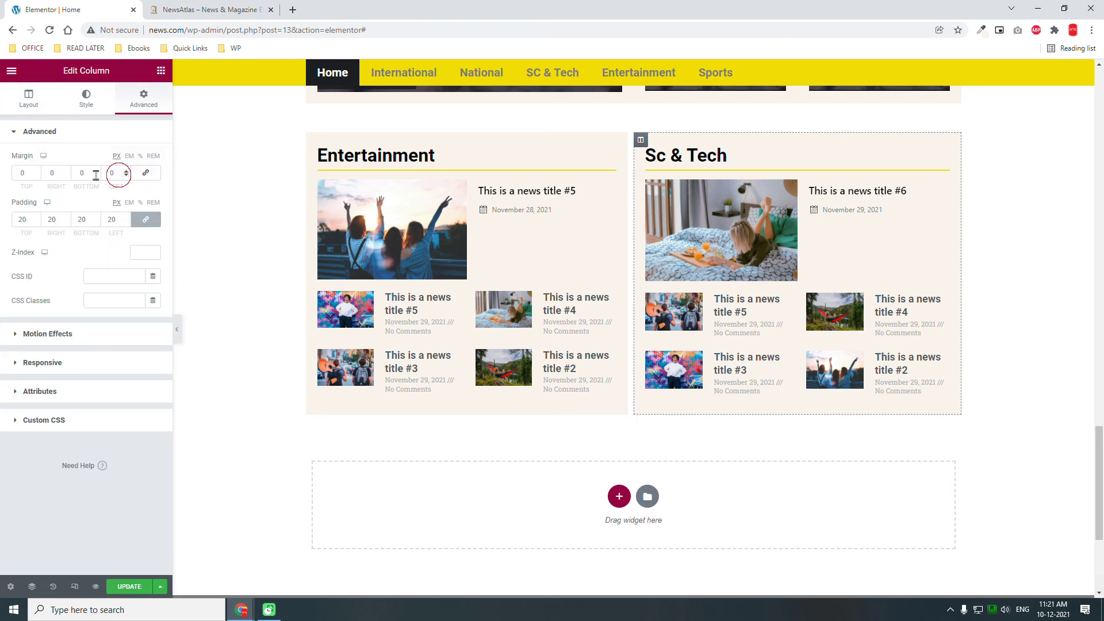
text(10)
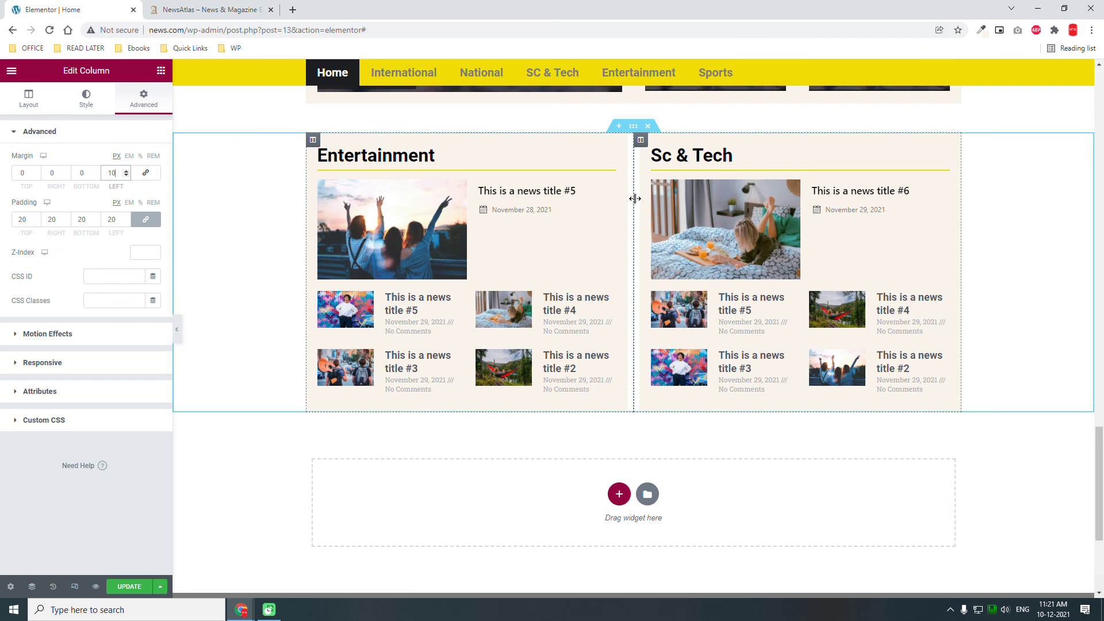
- Preview the spacing between the Entertainment and Sc & Tech columns with the editing panel hidden, and restore the panel
click(177, 329)
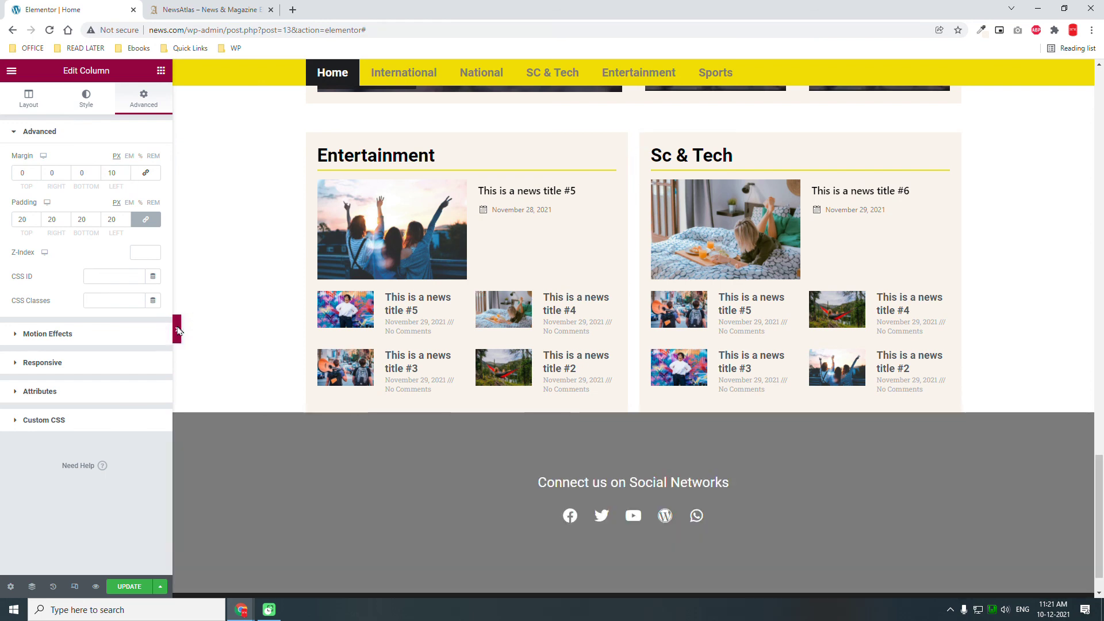
click(177, 329)
scroll(718, 291, up, 3)
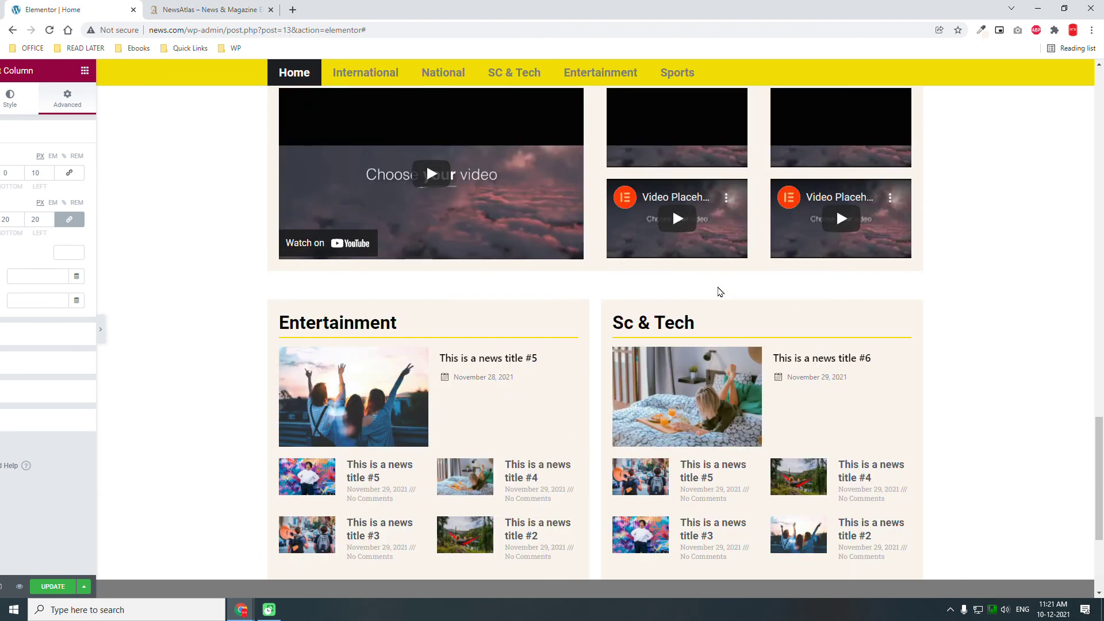
scroll(362, 322, down, 5)
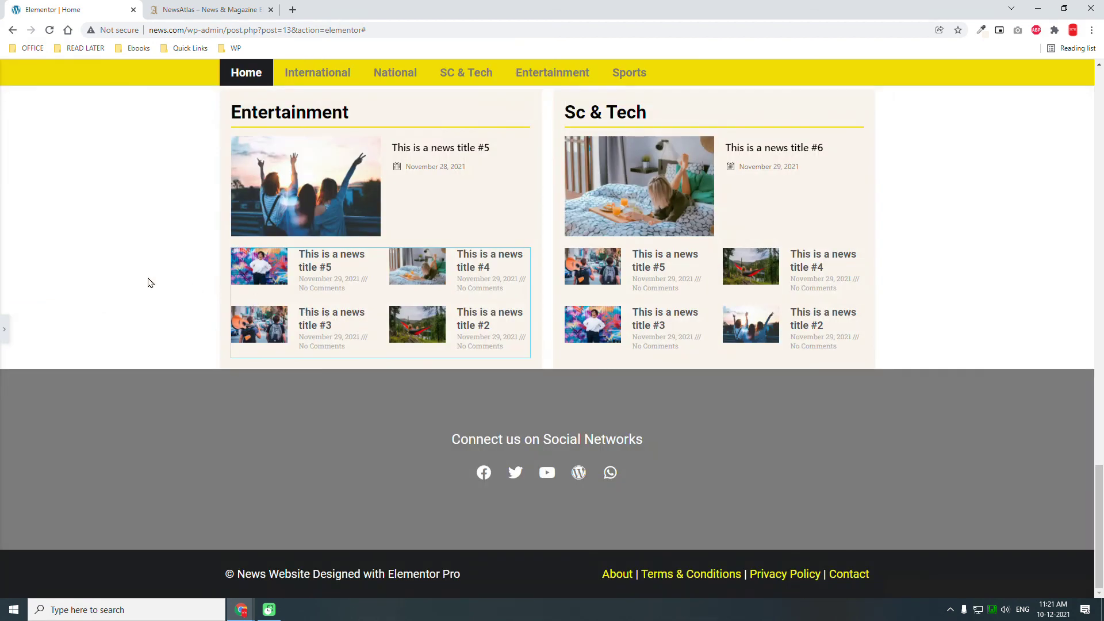
click(5, 343)
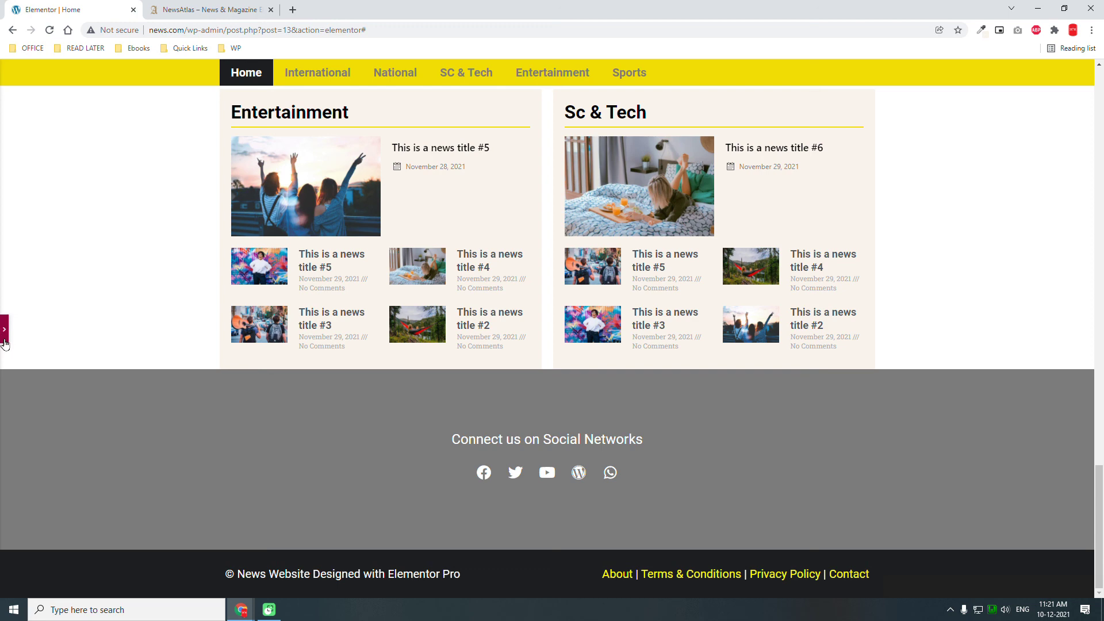
click(5, 342)
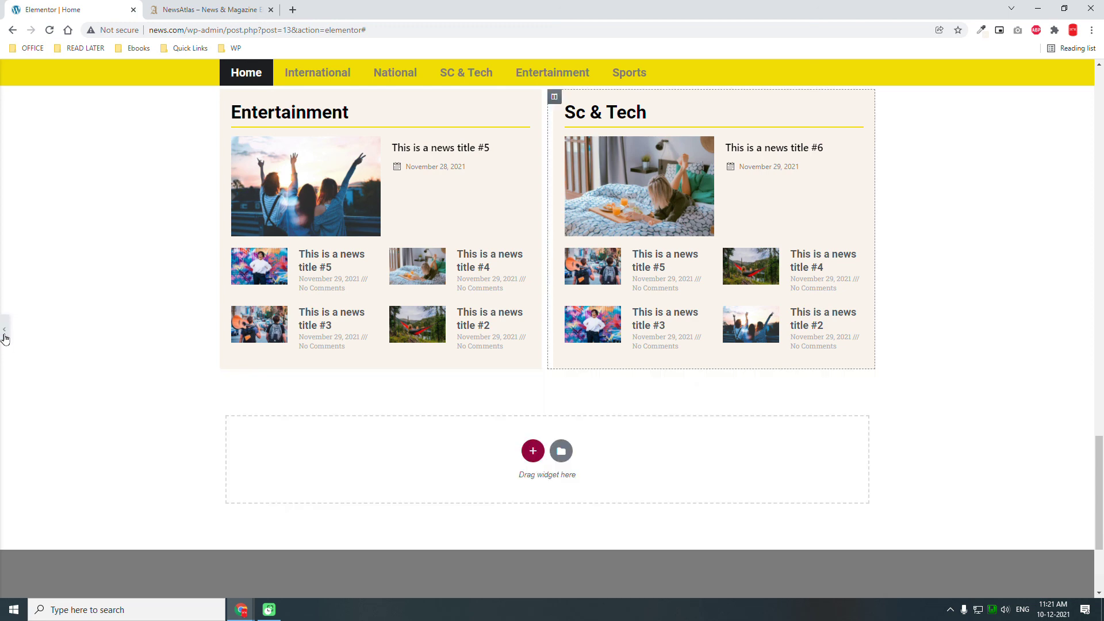
click(5, 334)
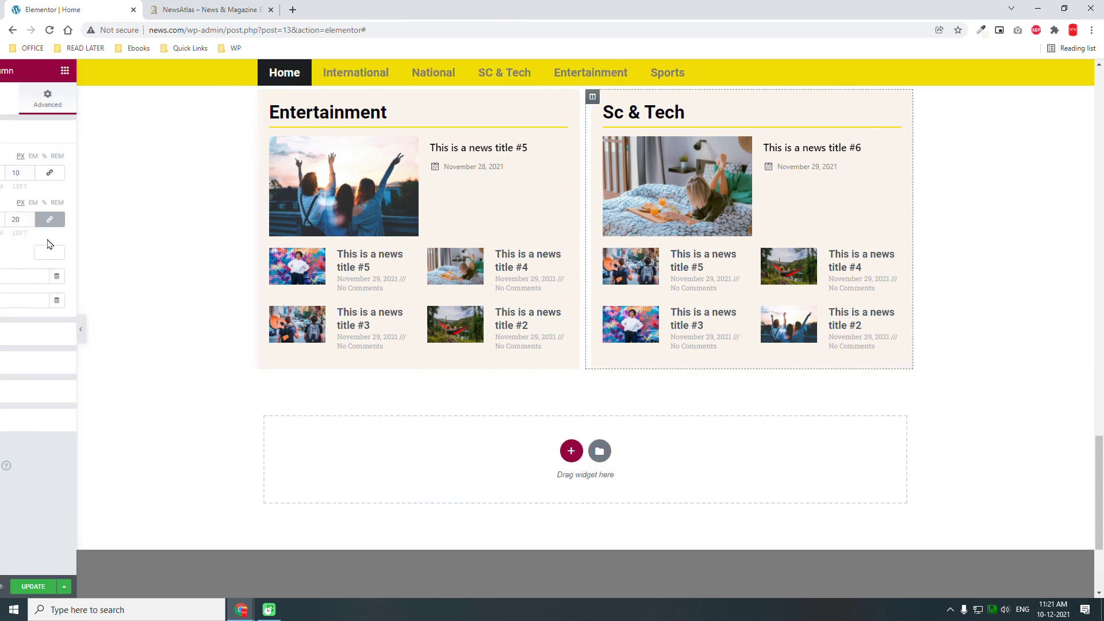
- Set the Sc & Tech column's left margin and the Entertainment column's right margin to 20 px
double_click(115, 172)
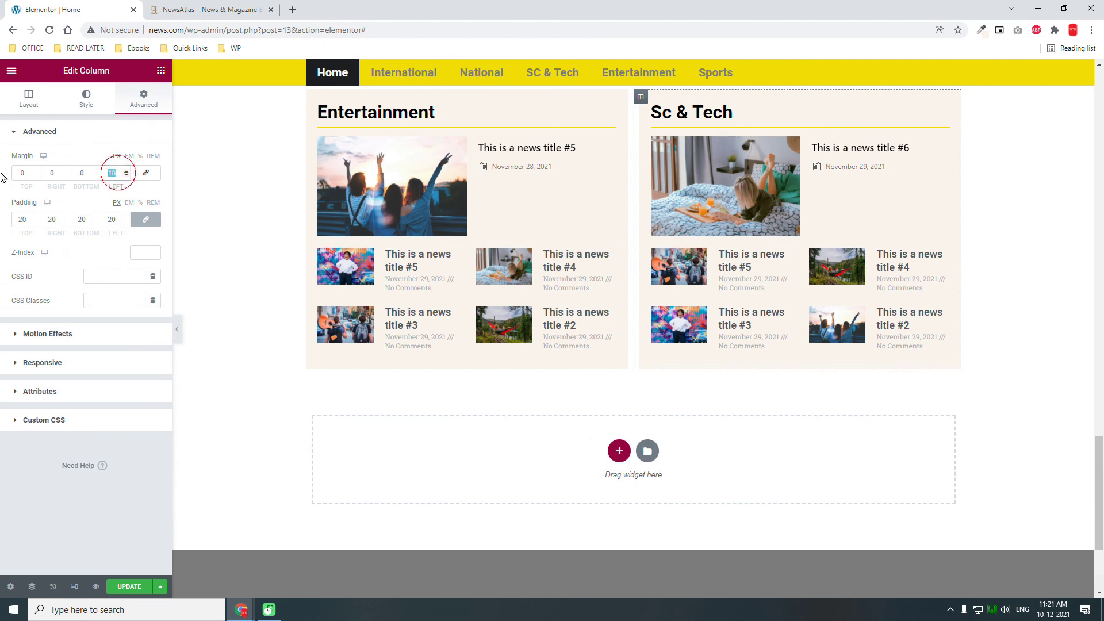
text(20)
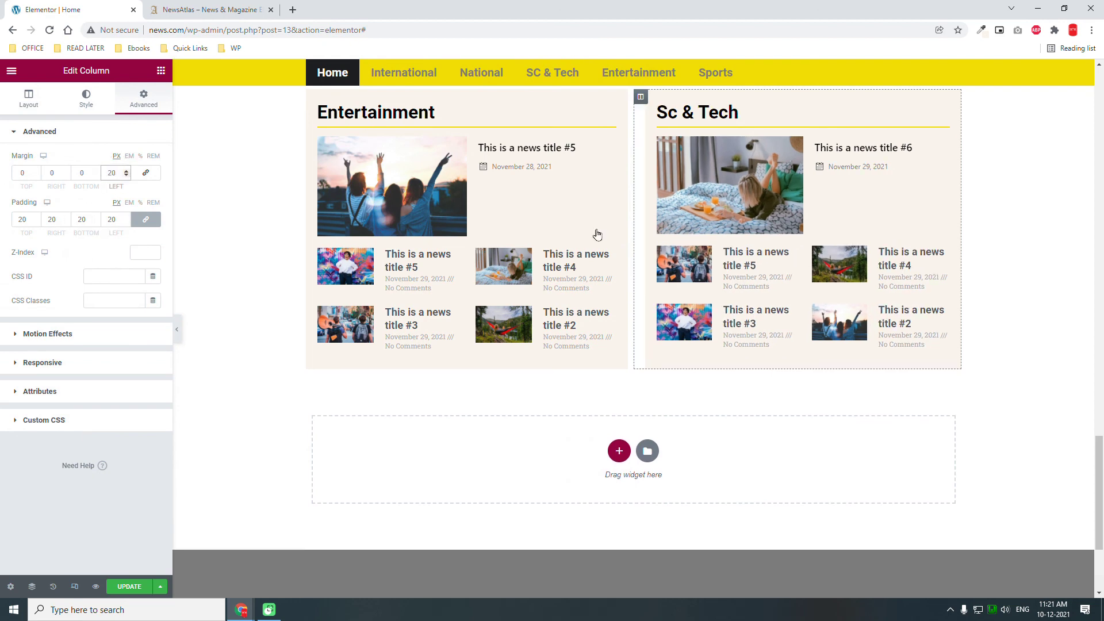
scroll(647, 230, up, 2)
scroll(315, 276, up, 1)
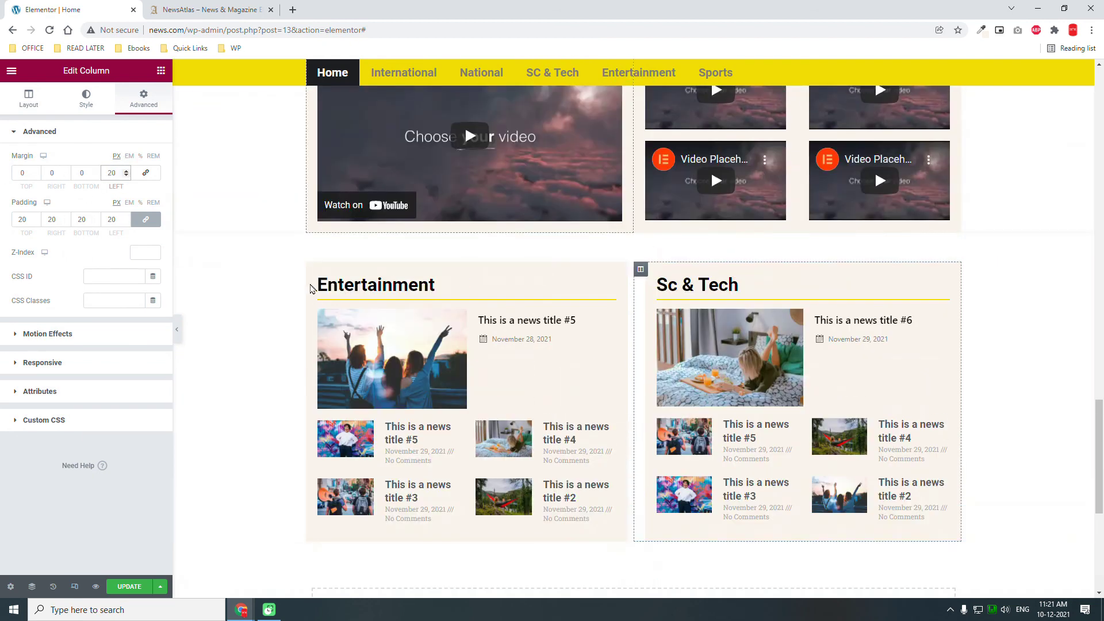
click(315, 276)
double_click(57, 172)
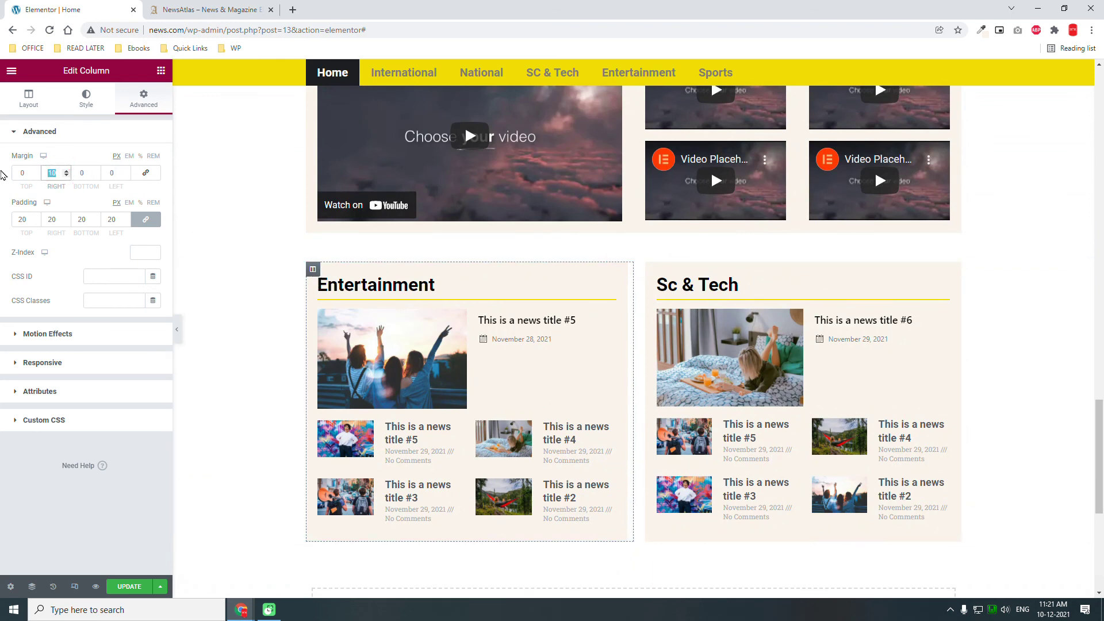
text(20)
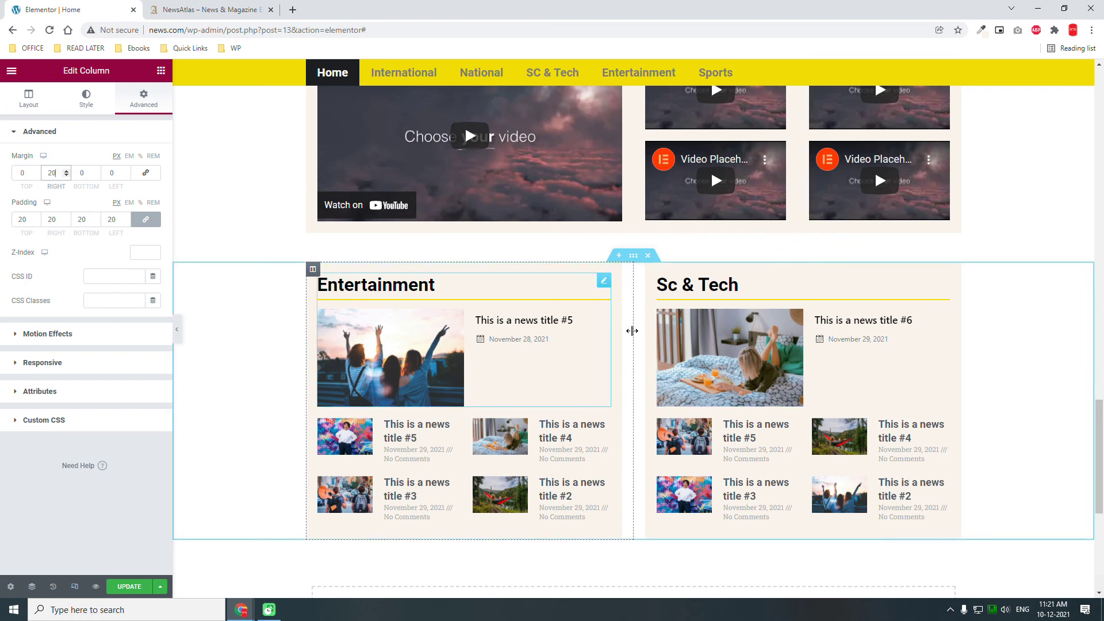
scroll(952, 348, down, 2)
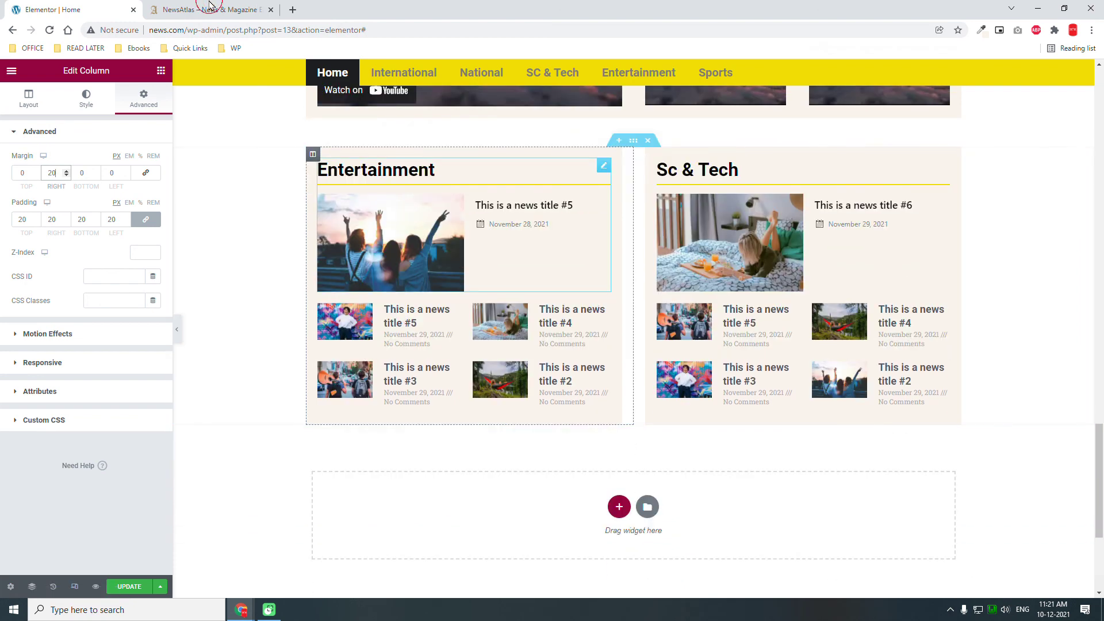
- Switch to the NewsAtlas reference page and examine the date and excerpt of the featured posts in its two-column section
click(210, 9)
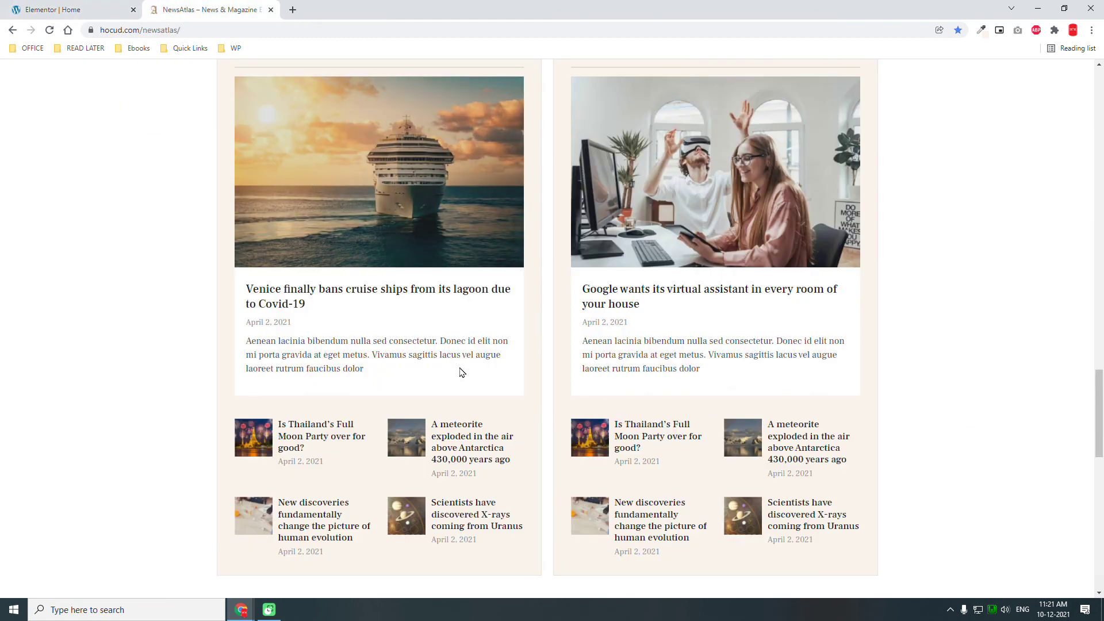
scroll(459, 371, down, 2)
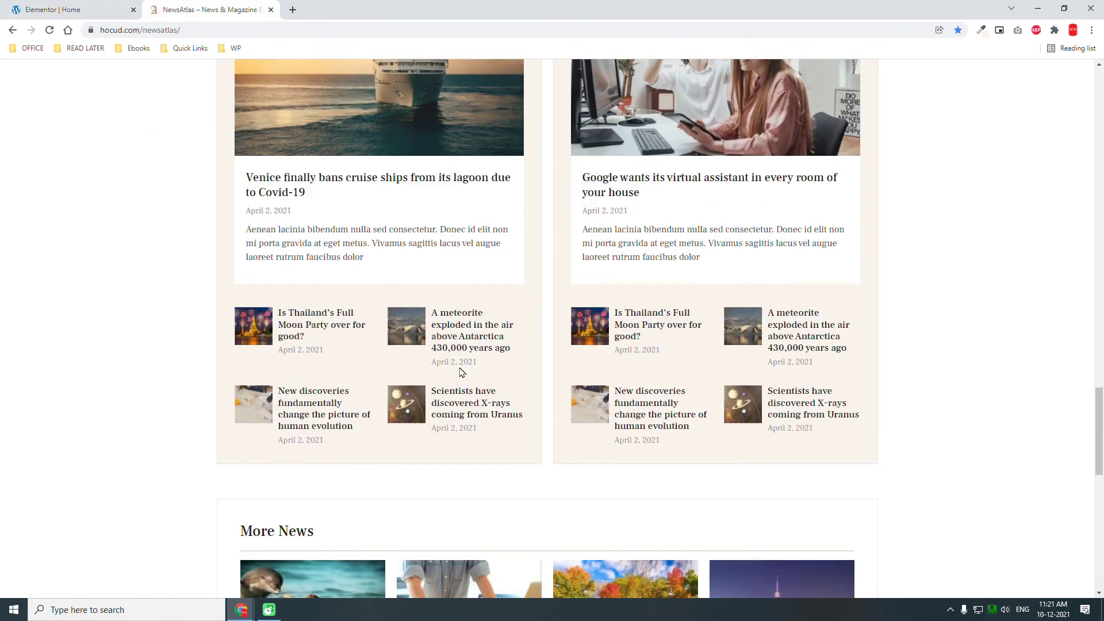
scroll(459, 371, up, 3)
scroll(459, 371, down, 1)
drag(391, 368, 211, 331)
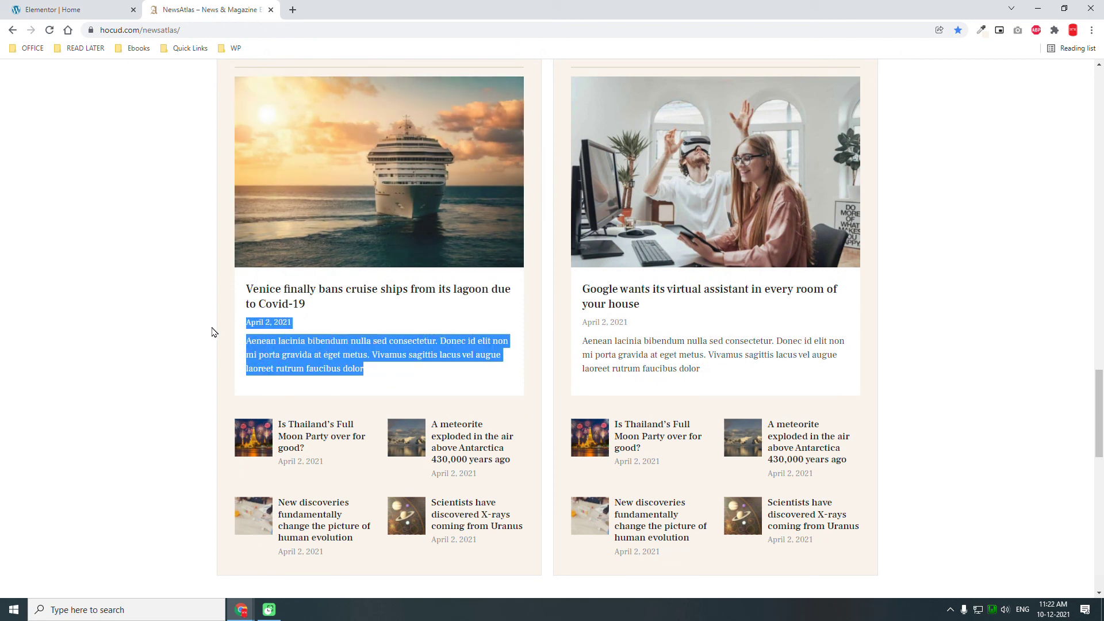
- Return to the Elementor page and update it to save the two-column section
click(19, 6)
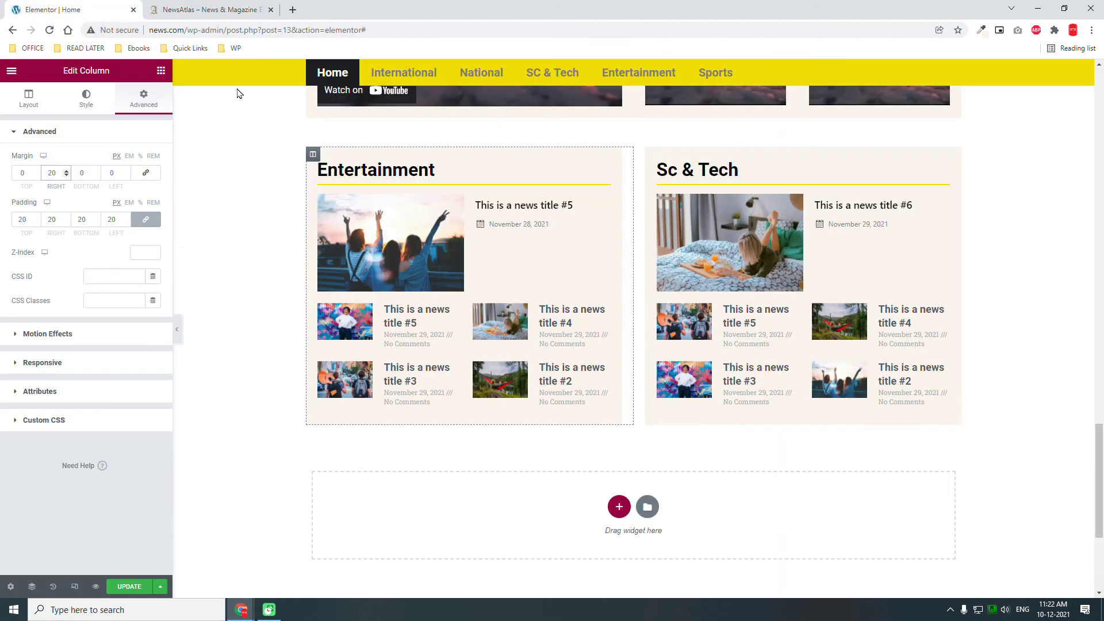
click(184, 6)
click(38, 5)
click(128, 586)
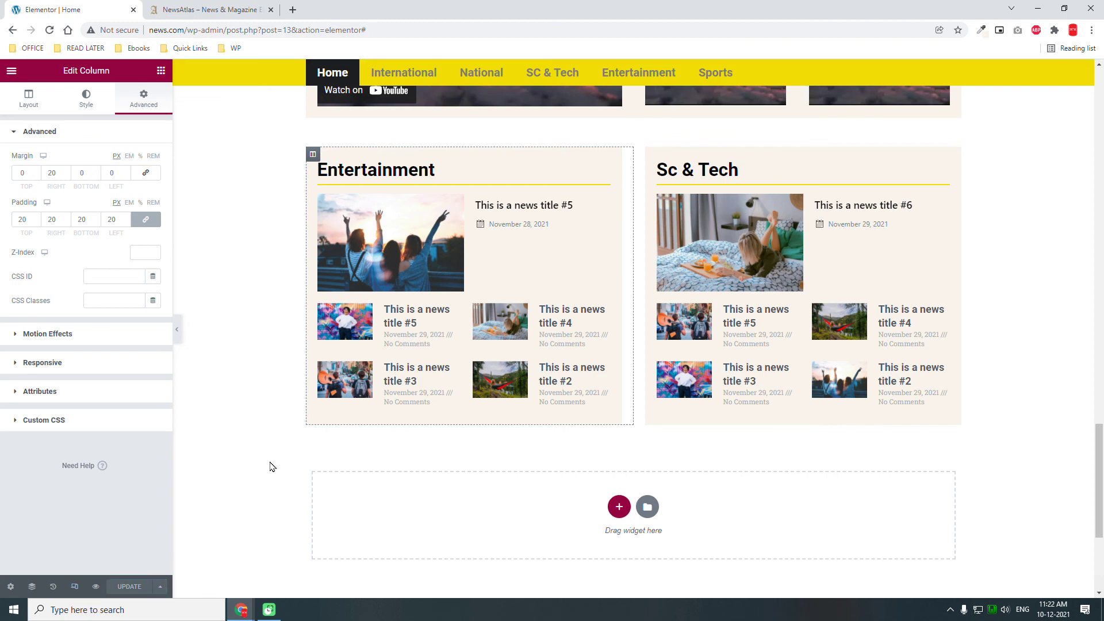
- Examine the layout of the More News section and the footer below it on the NewsAtlas reference page
click(221, 8)
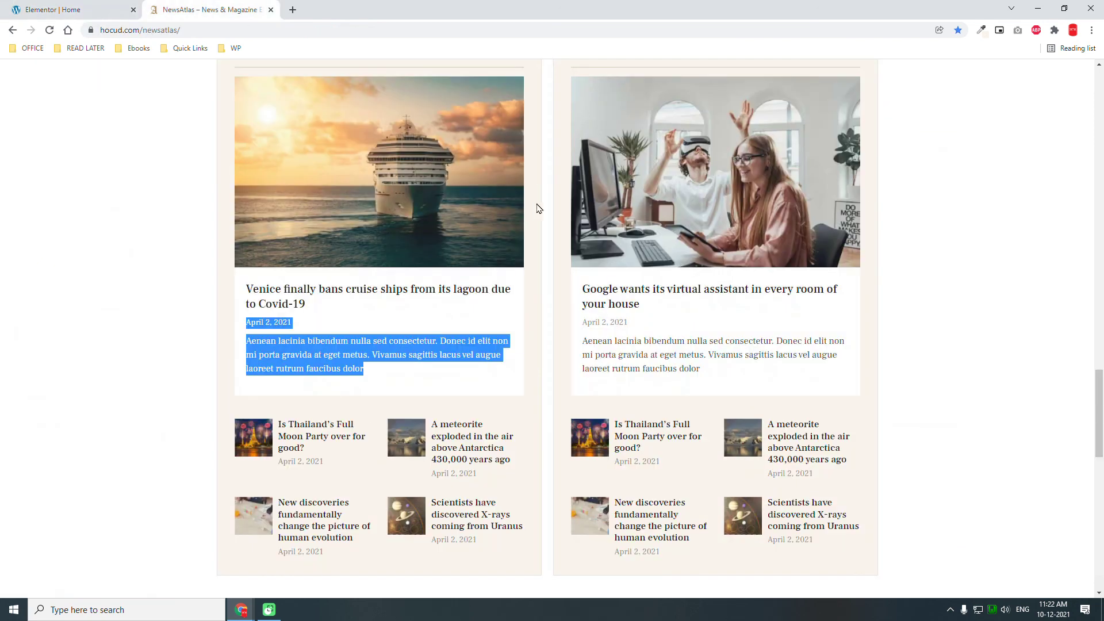
scroll(667, 263, down, 7)
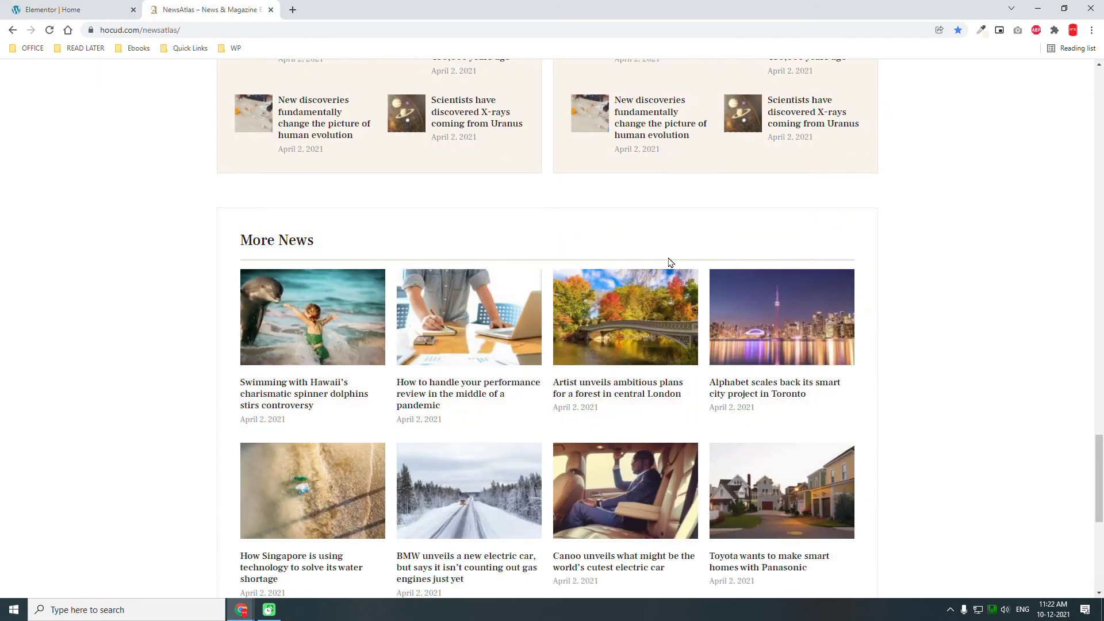
scroll(669, 263, down, 2)
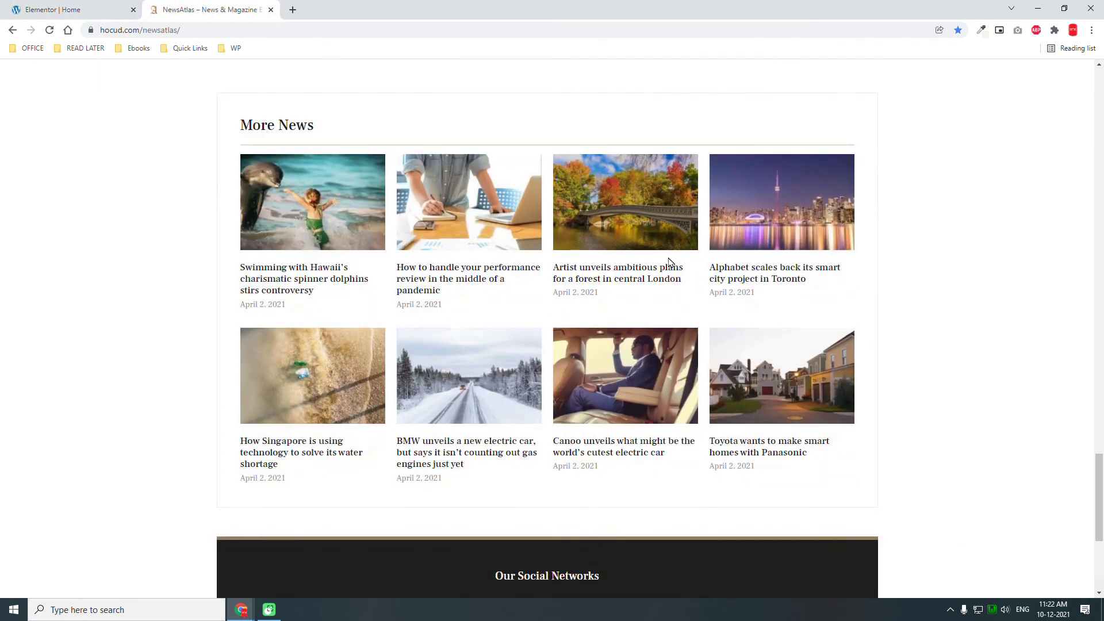
scroll(661, 264, down, 3)
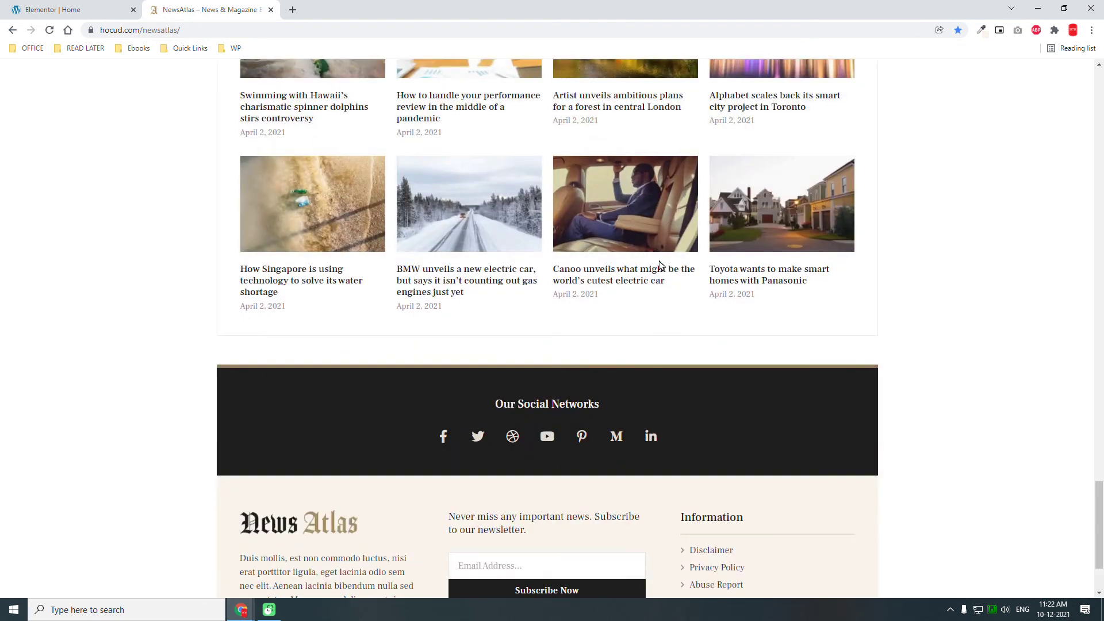
scroll(659, 266, up, 4)
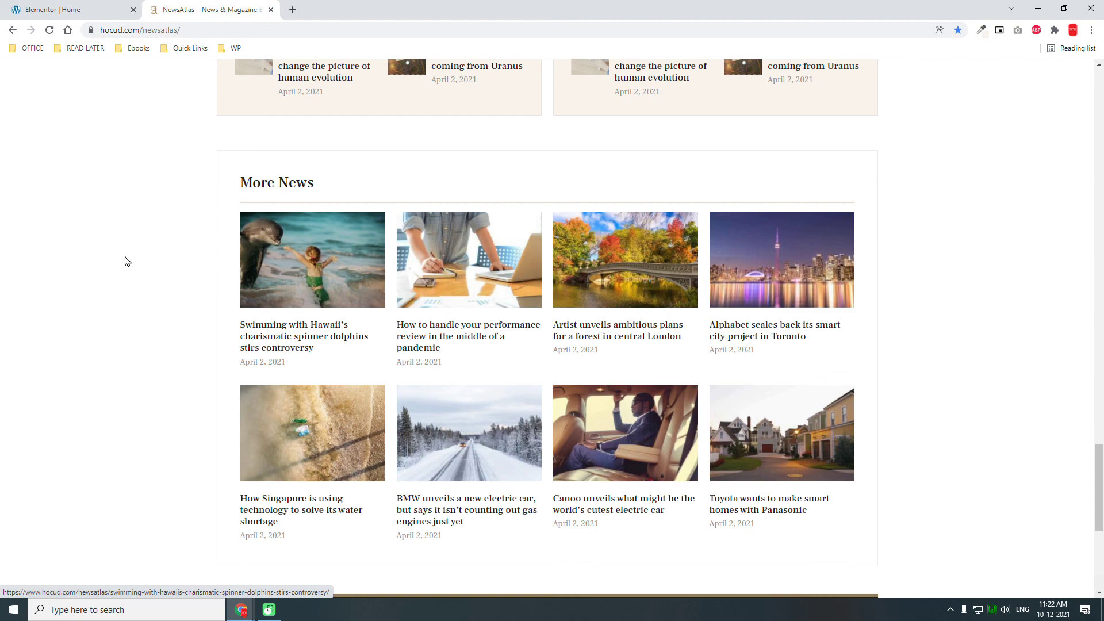
scroll(128, 262, down, 5)
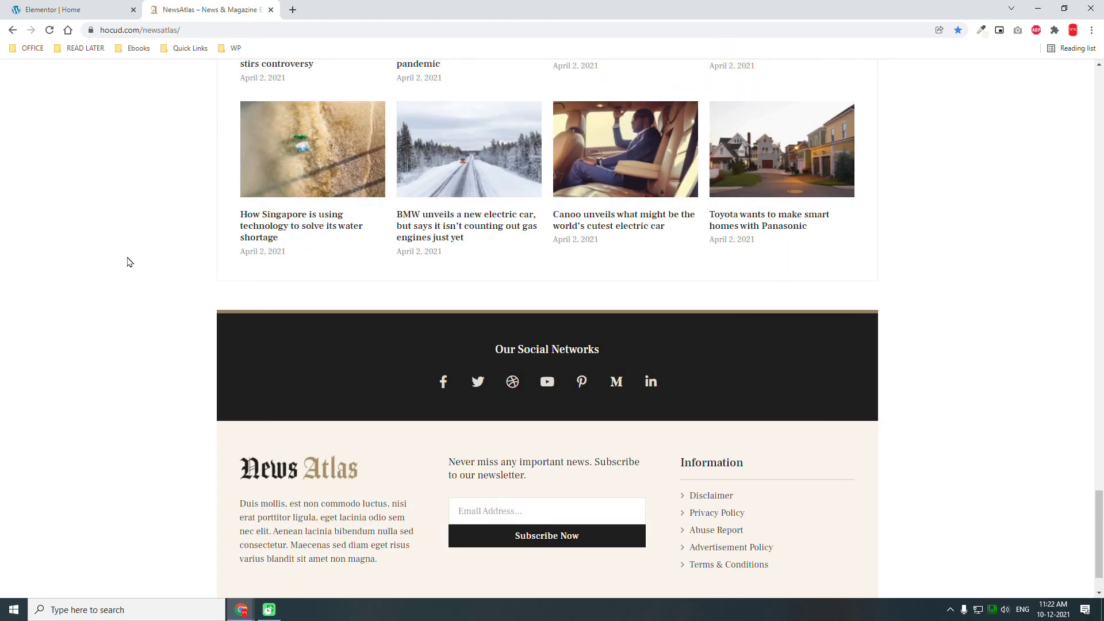
scroll(128, 262, up, 4)
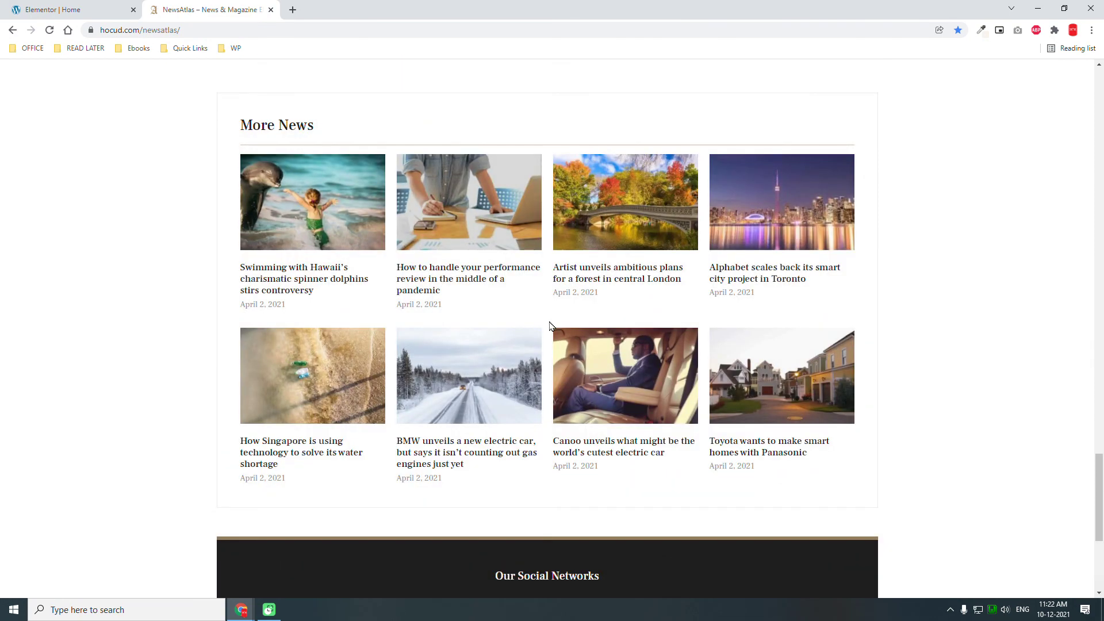
scroll(549, 326, up, 4)
scroll(551, 326, down, 2)
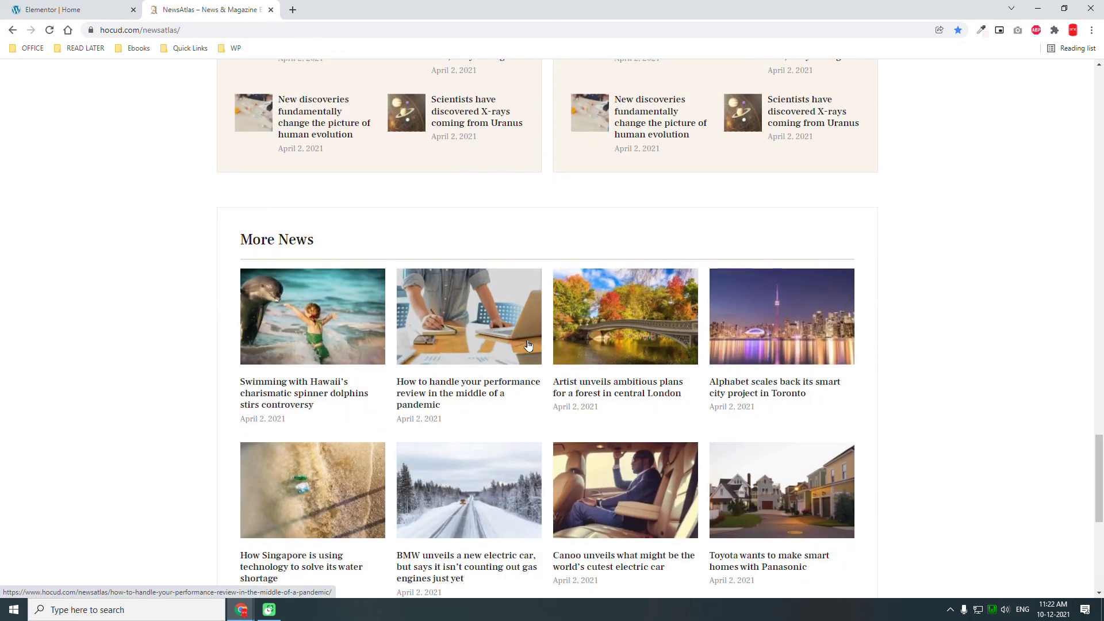
scroll(528, 345, down, 1)
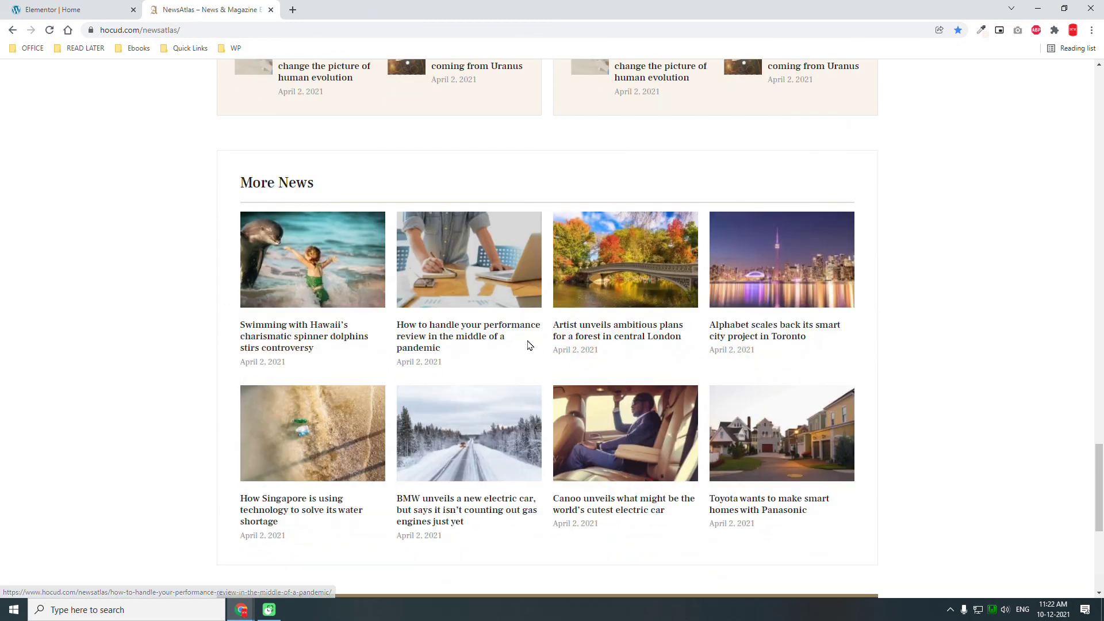
- Copy the International inner section in Elementor and paste it into the empty area below the Entertainment and Sc & Tech columns
click(65, 4)
scroll(711, 269, up, 6)
scroll(712, 268, up, 7)
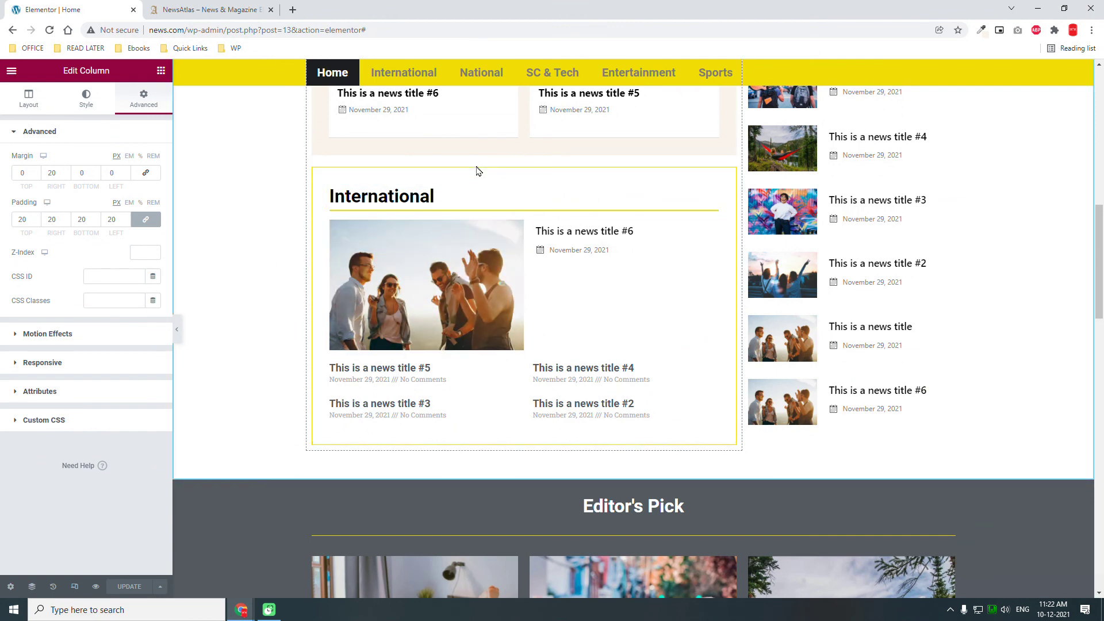
right_click(516, 166)
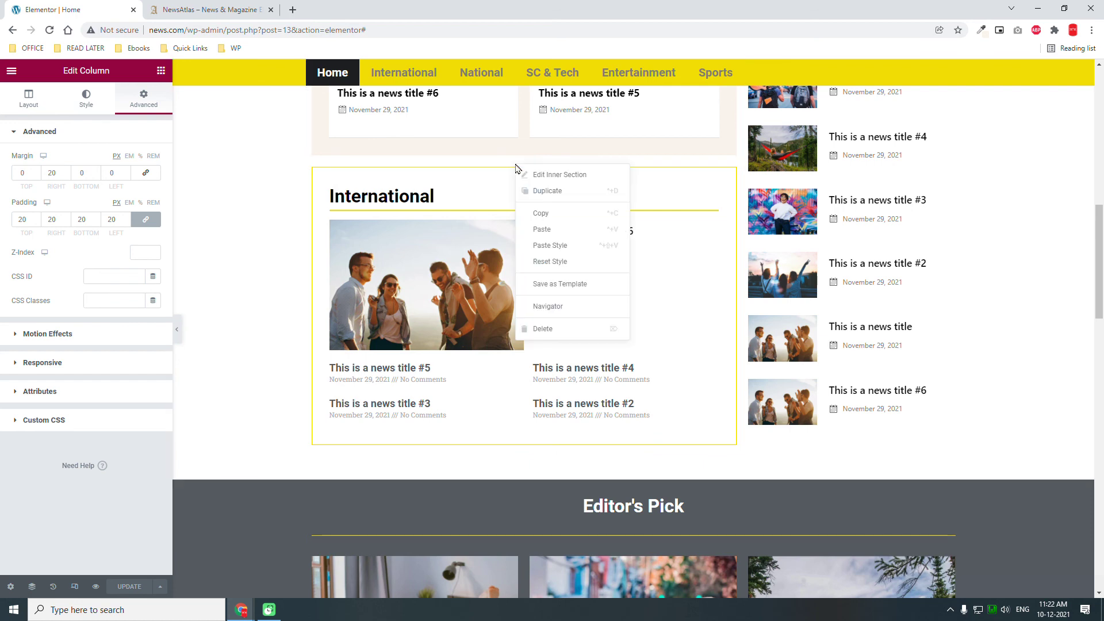
click(551, 228)
scroll(555, 257, down, 7)
scroll(556, 259, down, 10)
right_click(728, 281)
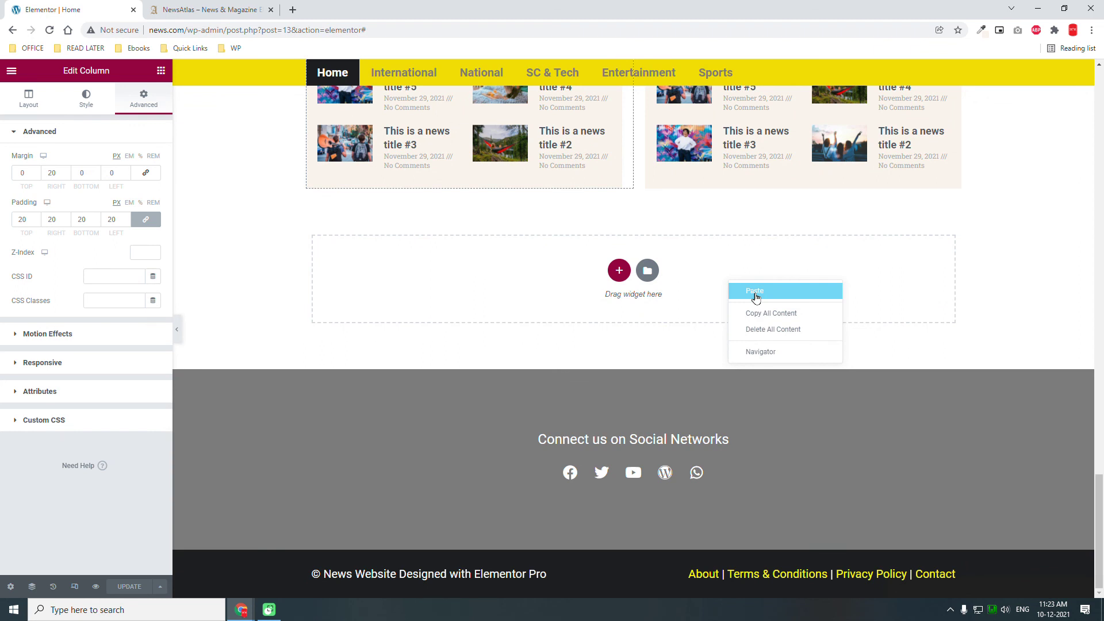
click(754, 291)
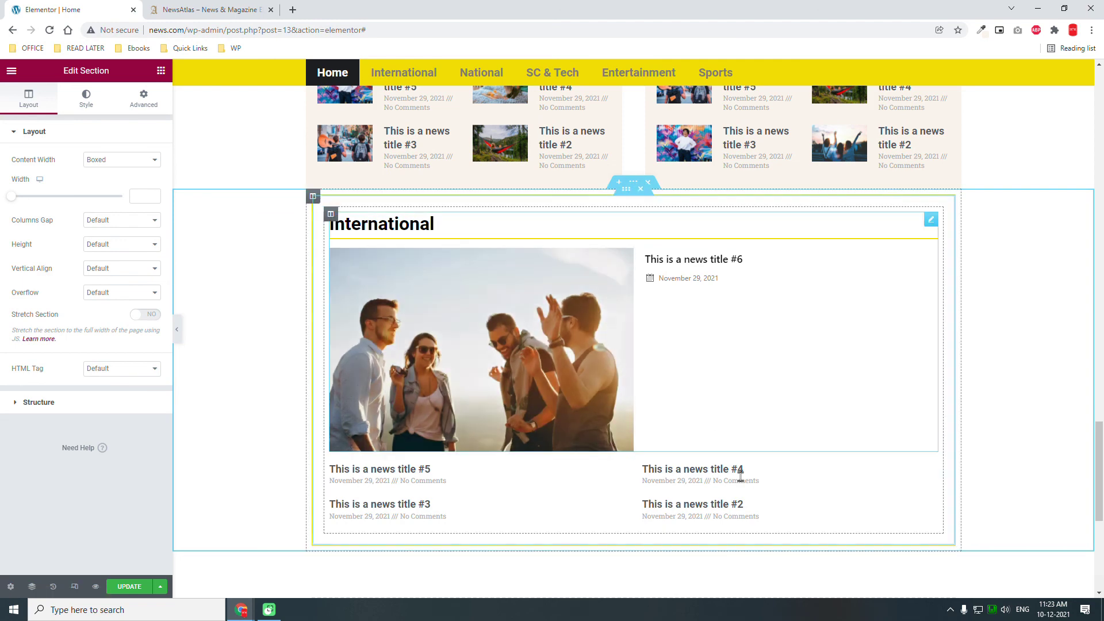
- Delete the Posts widget listing the small news titles from the pasted International section
right_click(931, 469)
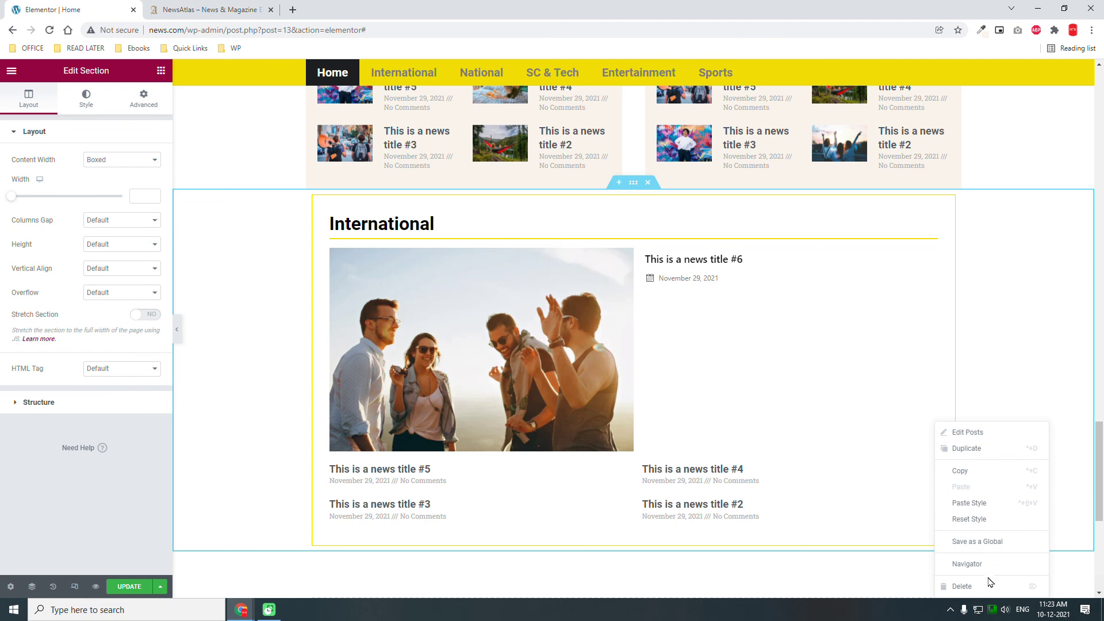
key(Delete)
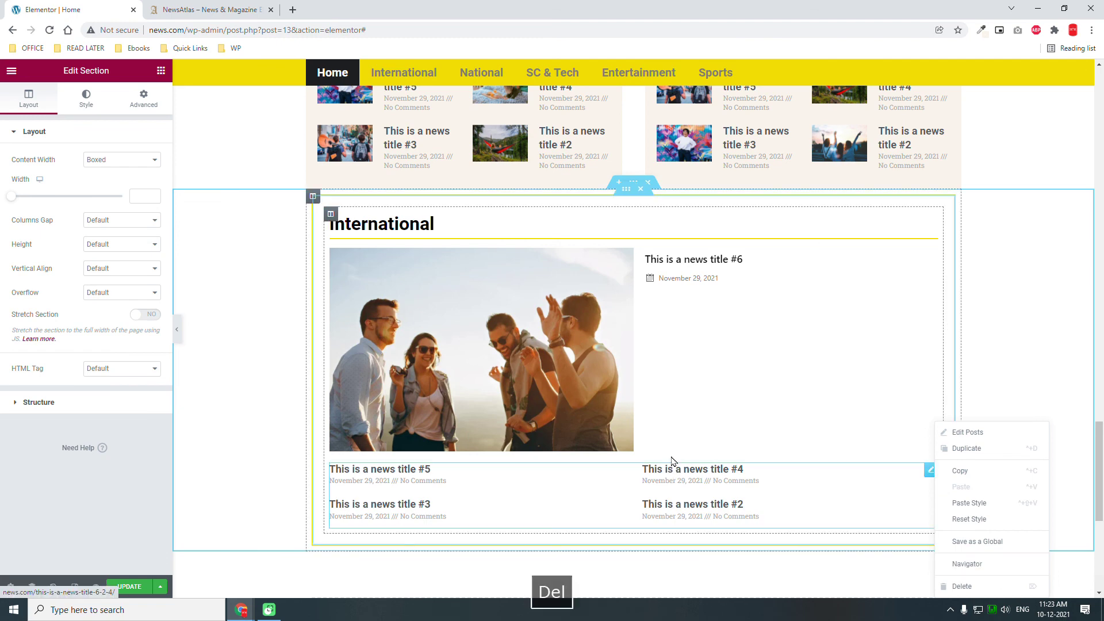
key(Delete)
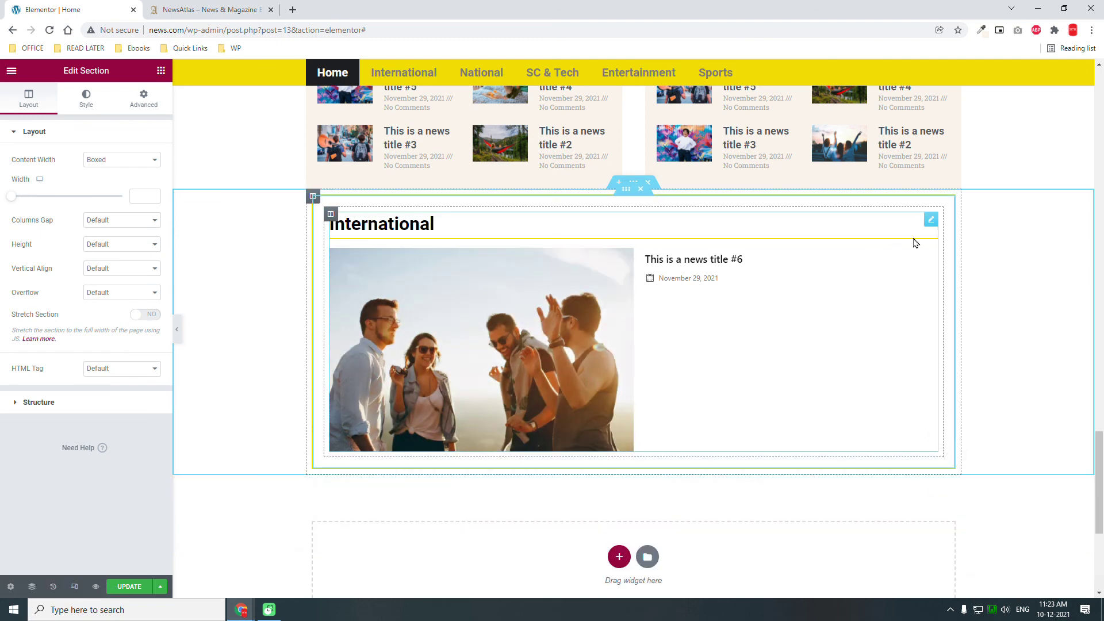
- Check the More News grid on the NewsAtlas reference page and set the pasted Classic Blog widget's posts limit to 8
click(931, 219)
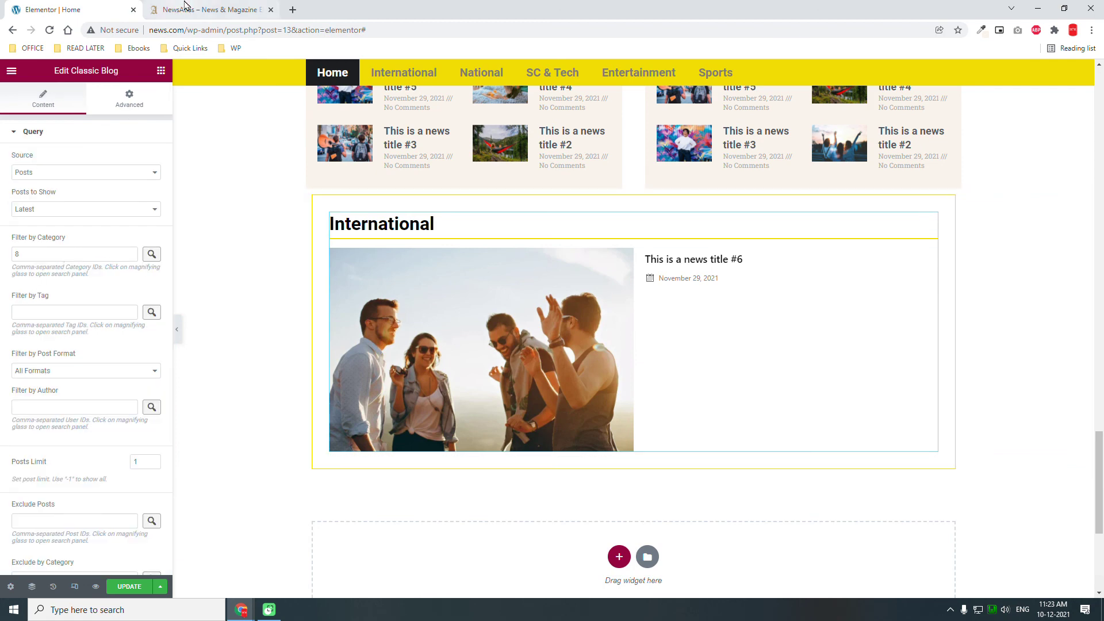
click(185, 8)
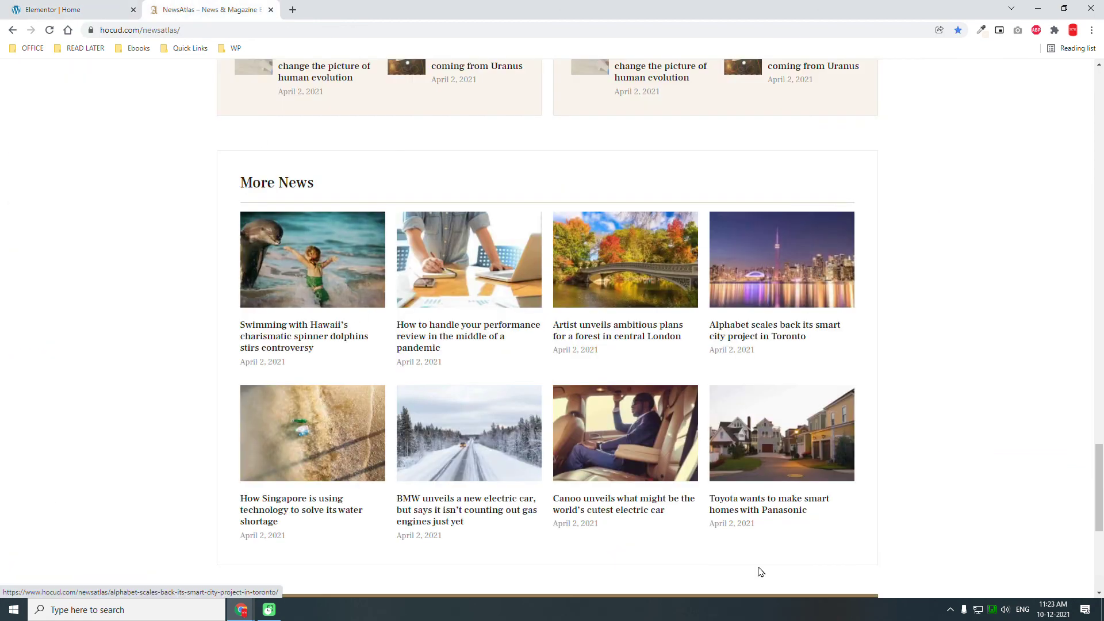
click(51, 7)
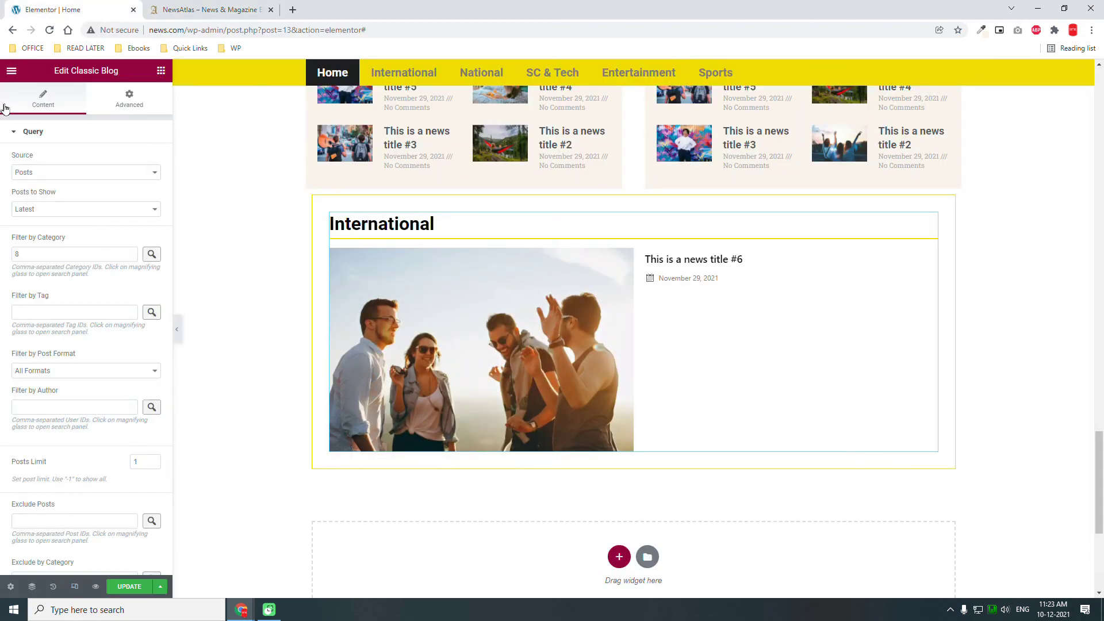
scroll(77, 302, down, 3)
double_click(144, 289)
text(8)
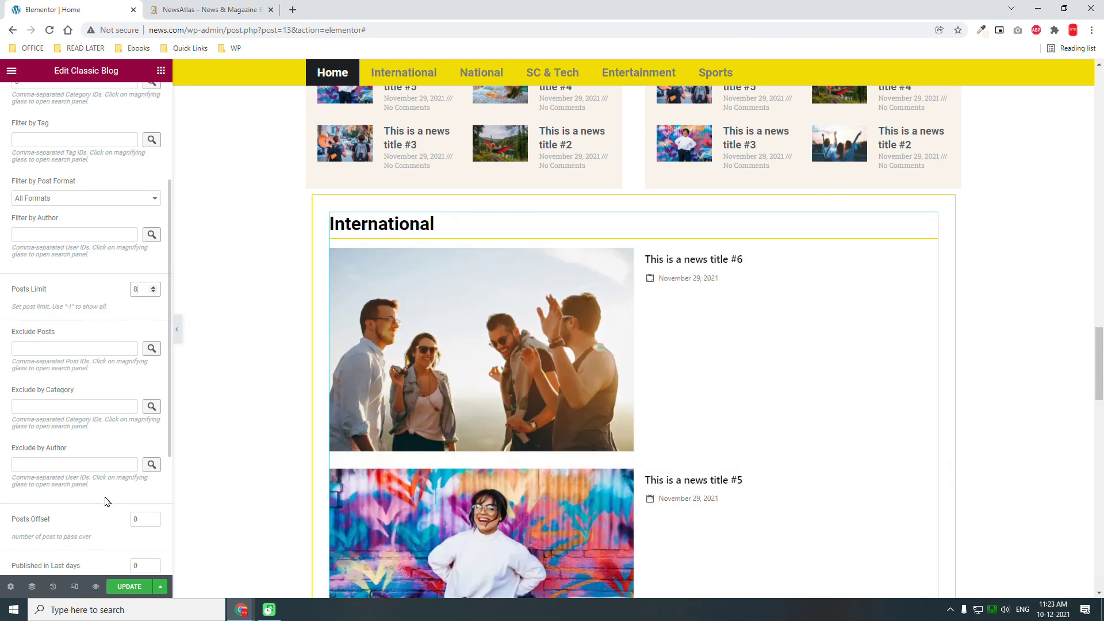
- Examine the Classic Blog widget's query, styles and layout settings for a way to arrange the posts in a grid
scroll(105, 502, down, 3)
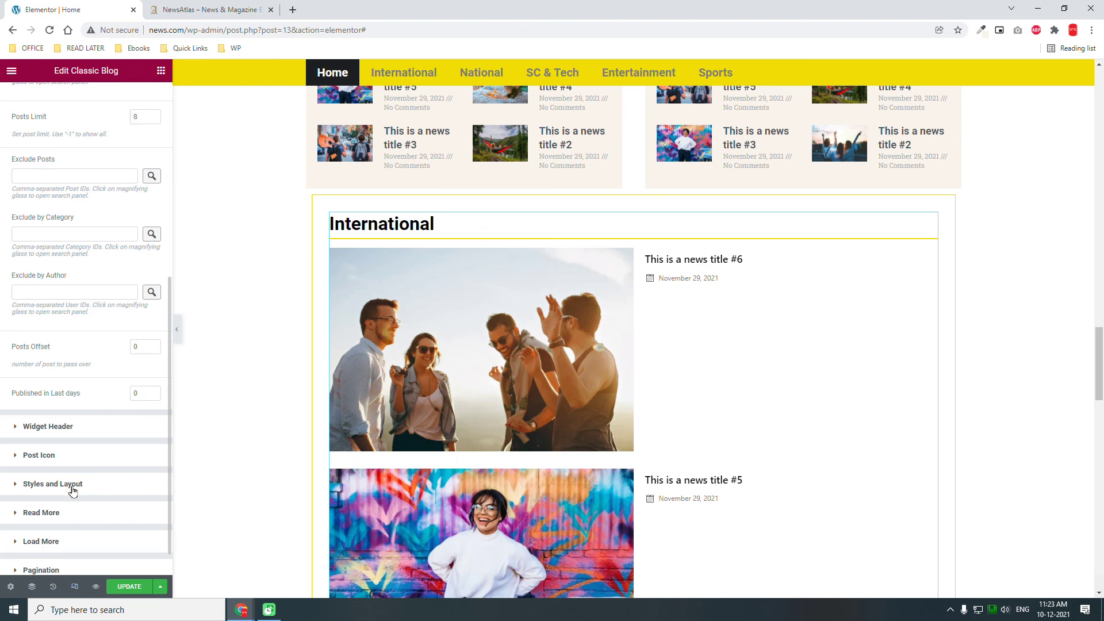
click(53, 484)
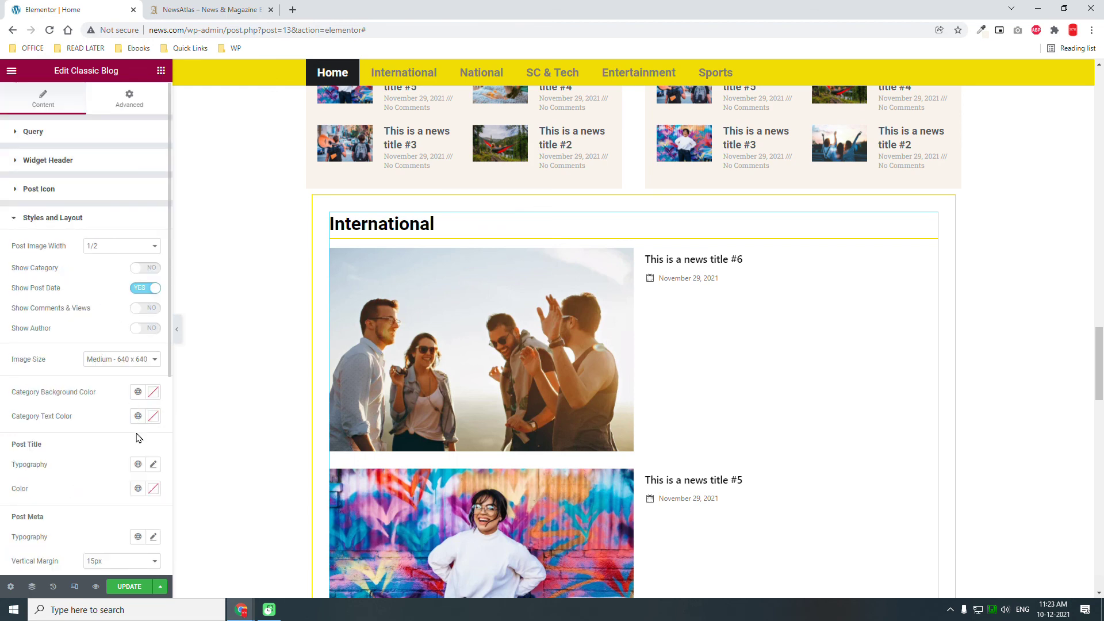
scroll(139, 437, down, 2)
scroll(139, 438, down, 1)
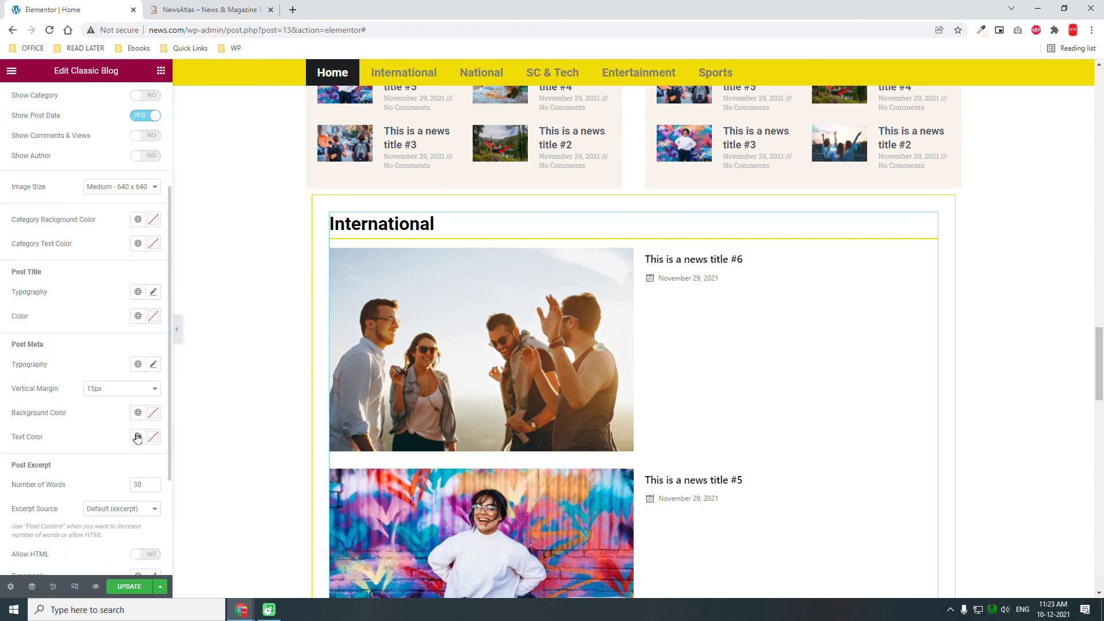
scroll(136, 438, down, 2)
scroll(136, 438, up, 5)
click(69, 132)
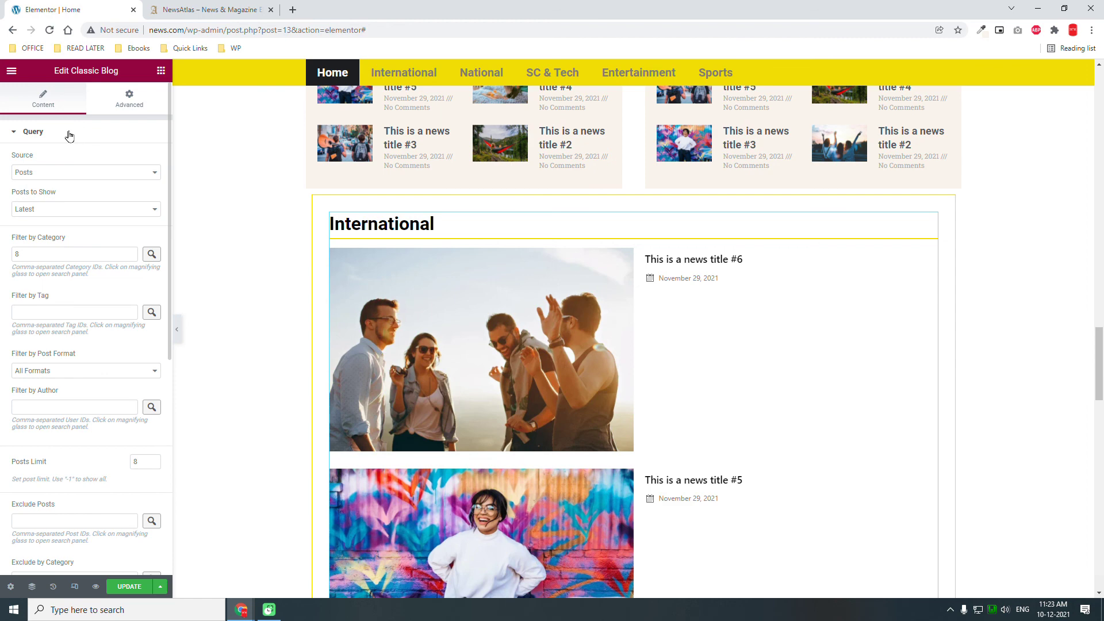
scroll(5, 319, down, 6)
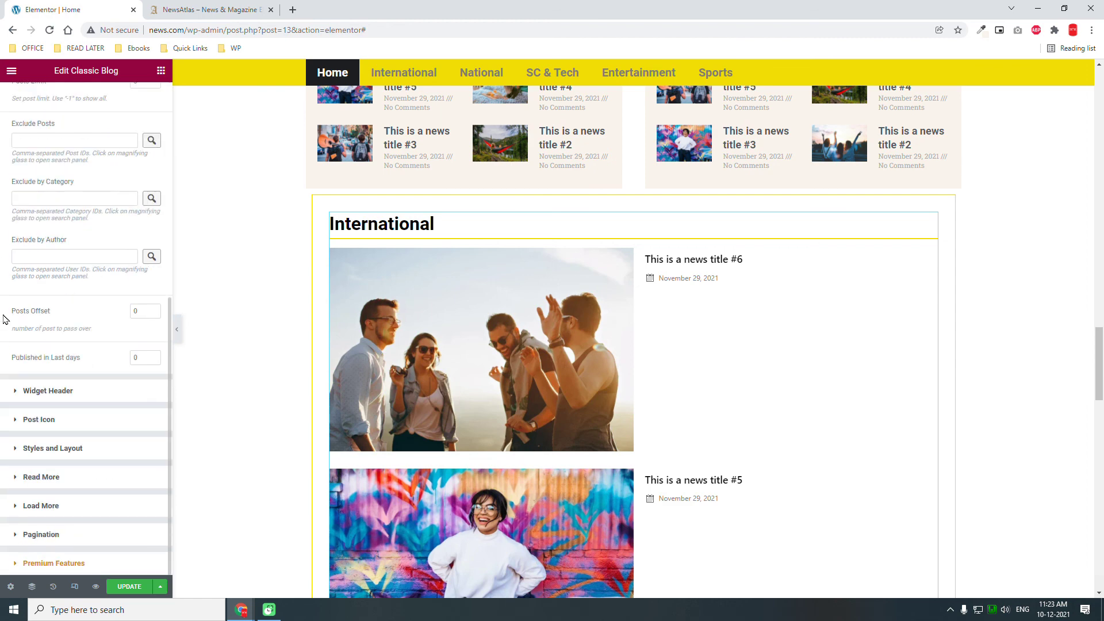
click(79, 448)
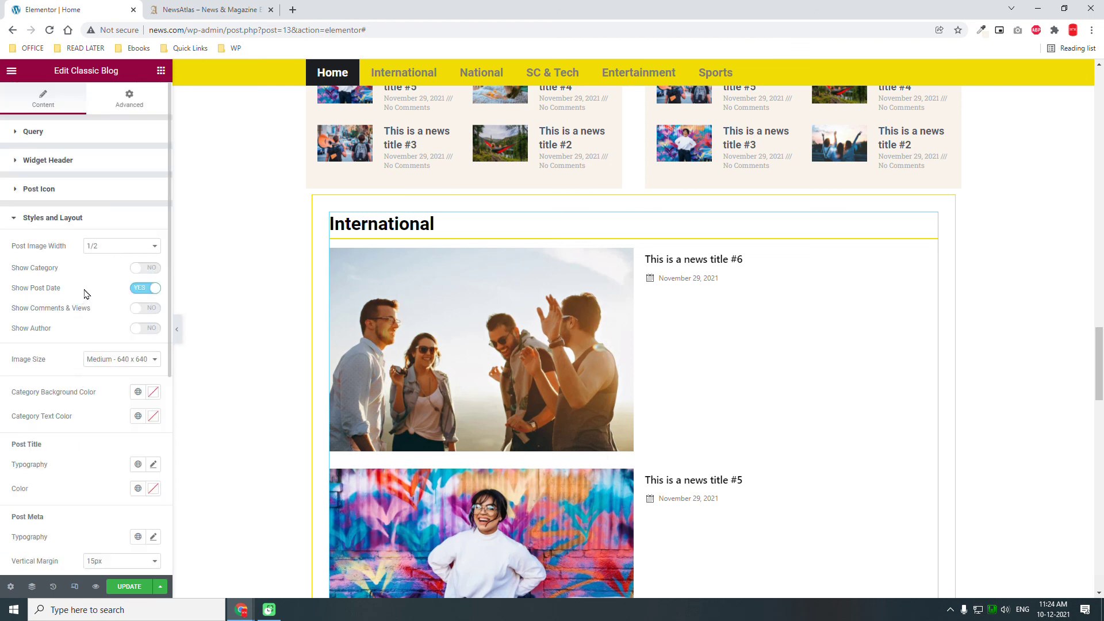
scroll(86, 294, down, 1)
scroll(86, 294, down, 3)
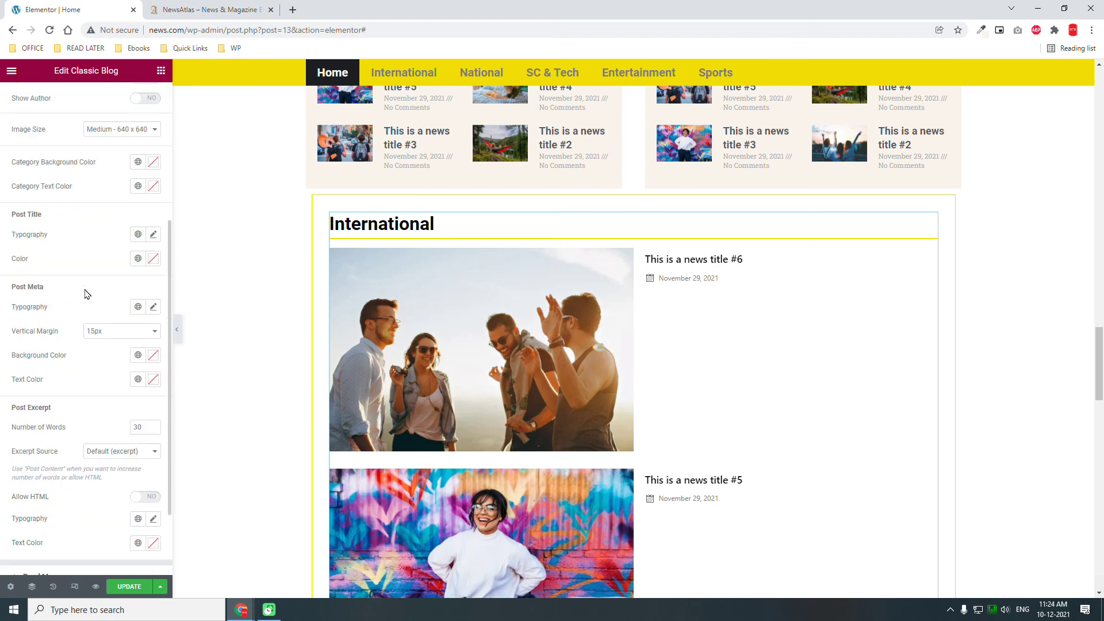
scroll(85, 294, down, 2)
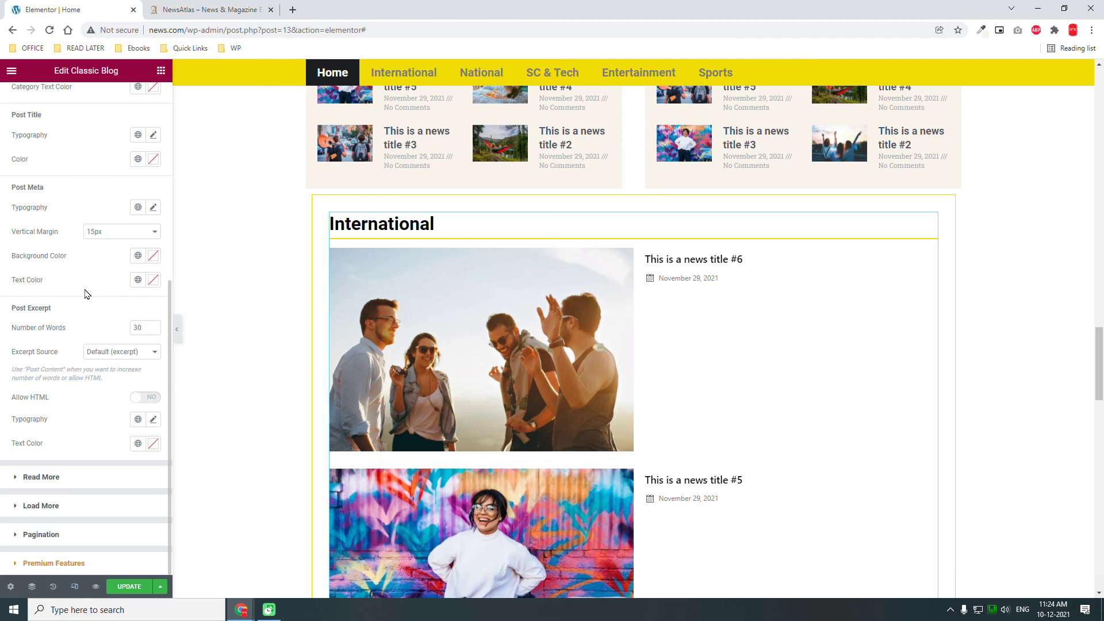
scroll(86, 294, up, 6)
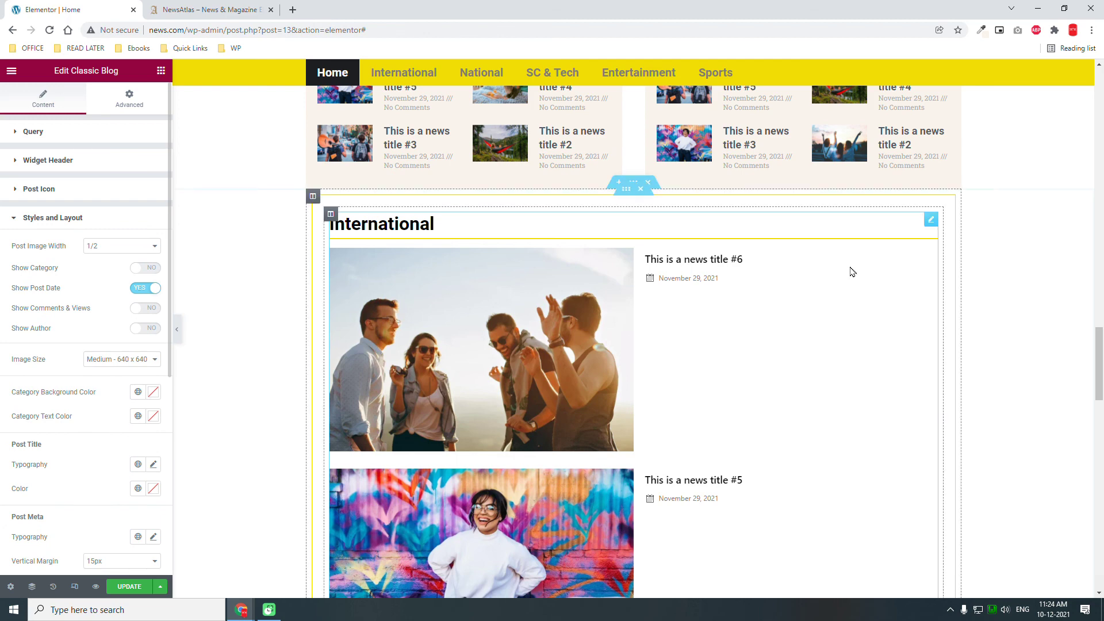
- Delete the Classic Blog widget and the emptied inner and outer sections below the Entertainment and Sc & Tech columns
right_click(931, 219)
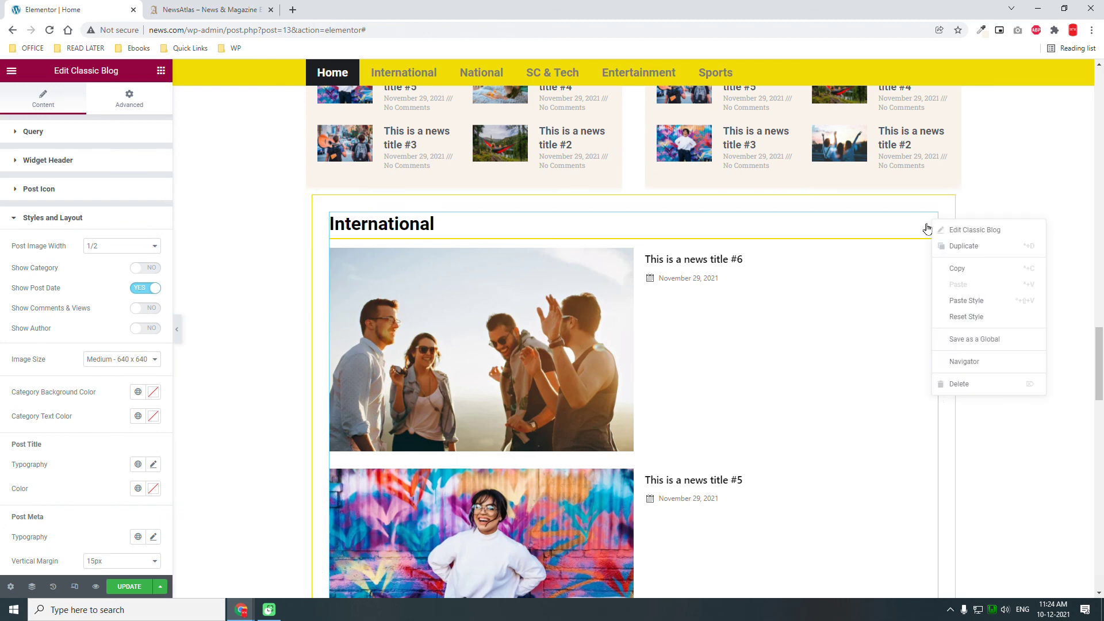
click(960, 384)
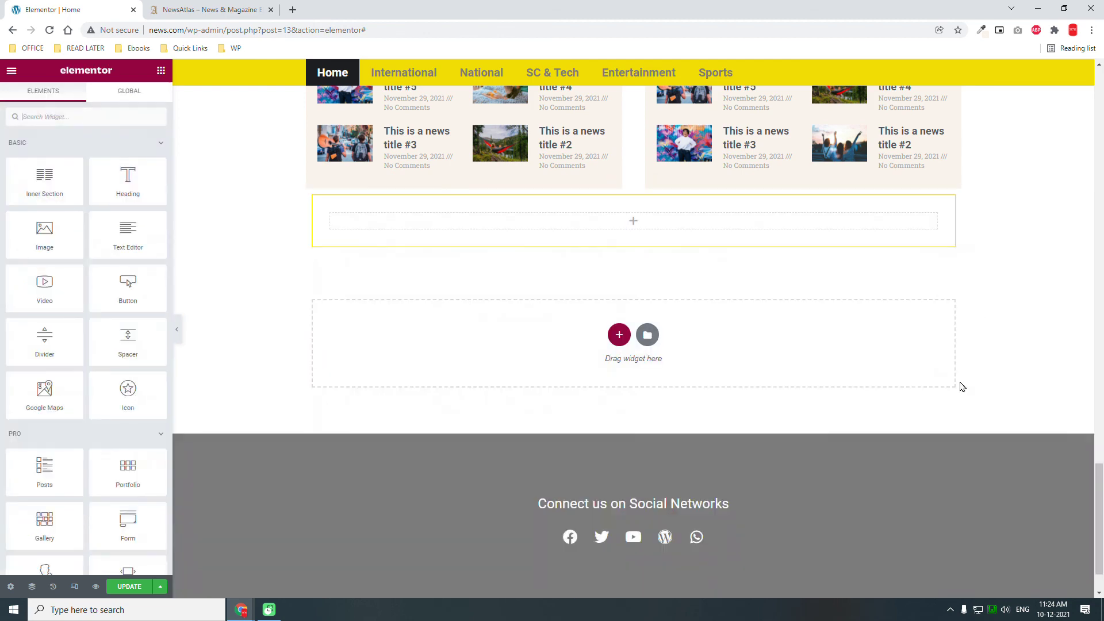
click(641, 191)
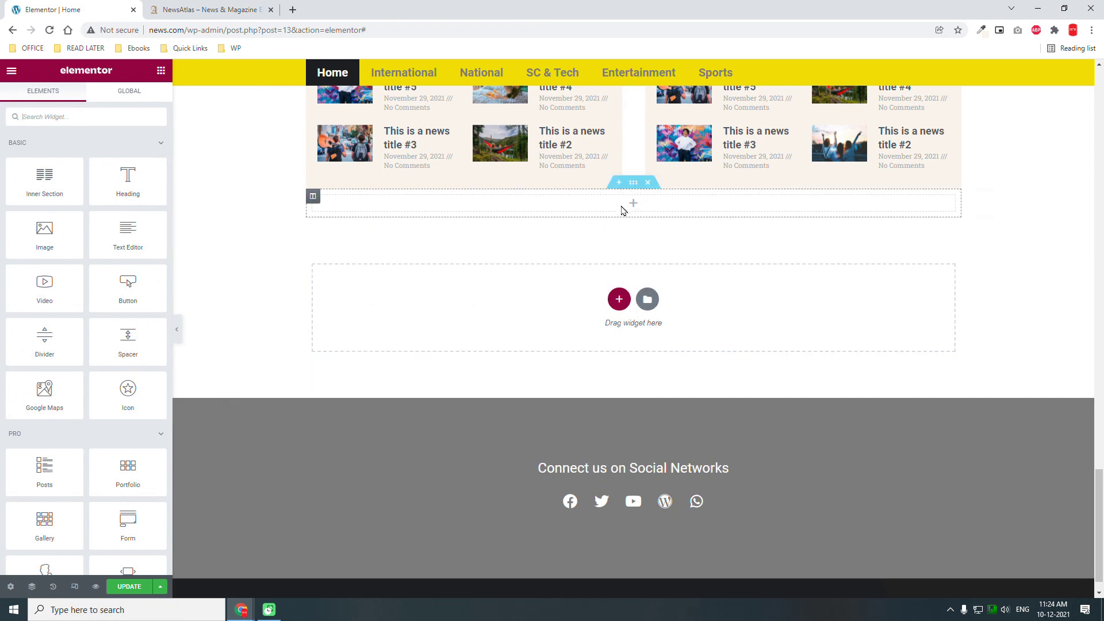
click(635, 182)
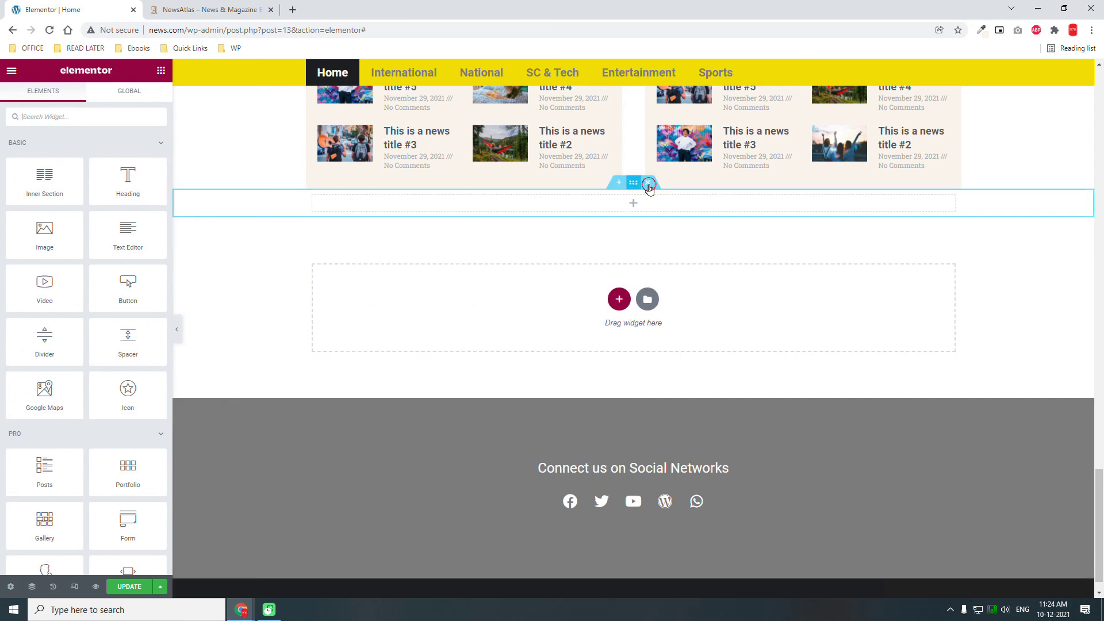
click(634, 183)
click(648, 182)
- Copy the Editor's Pick section and paste it into the empty area below the Entertainment and Sc & Tech columns
scroll(568, 280, up, 8)
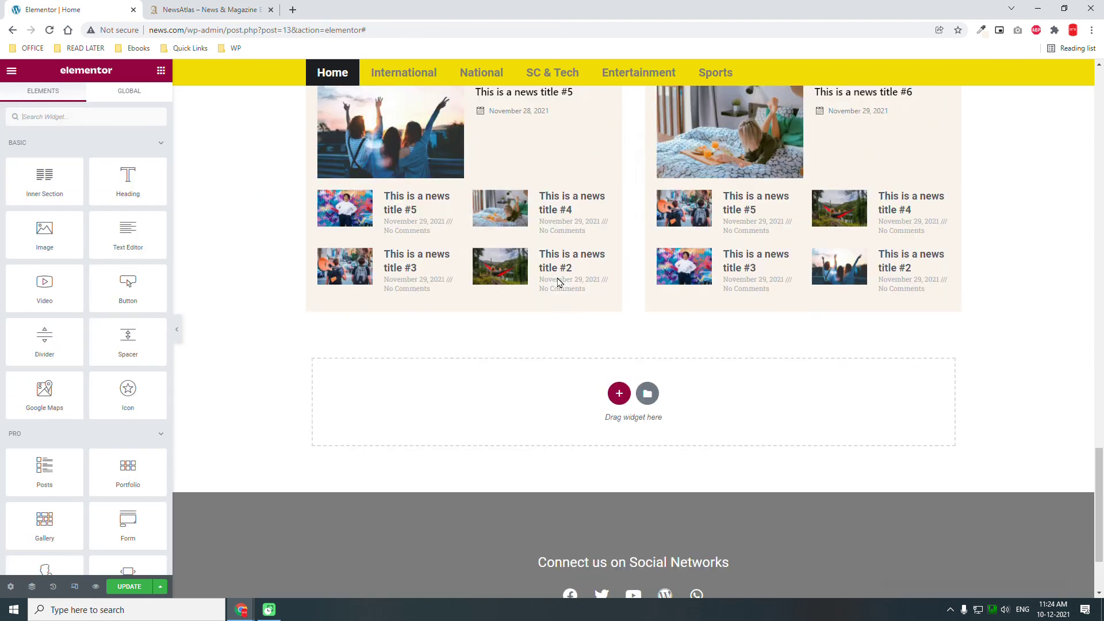
scroll(558, 282, up, 9)
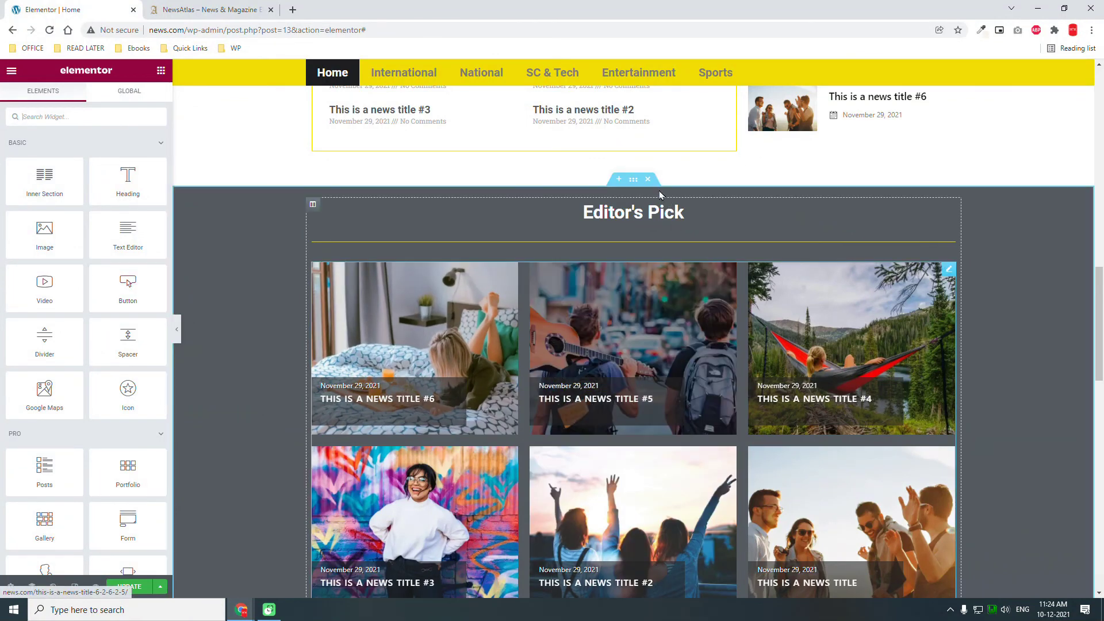
right_click(634, 181)
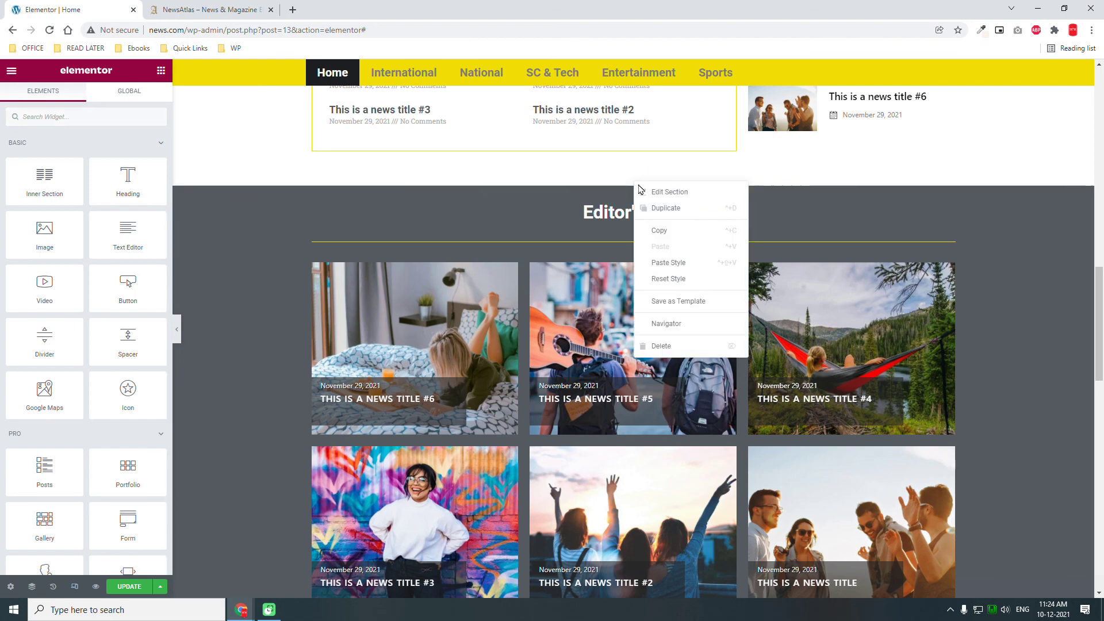
click(674, 231)
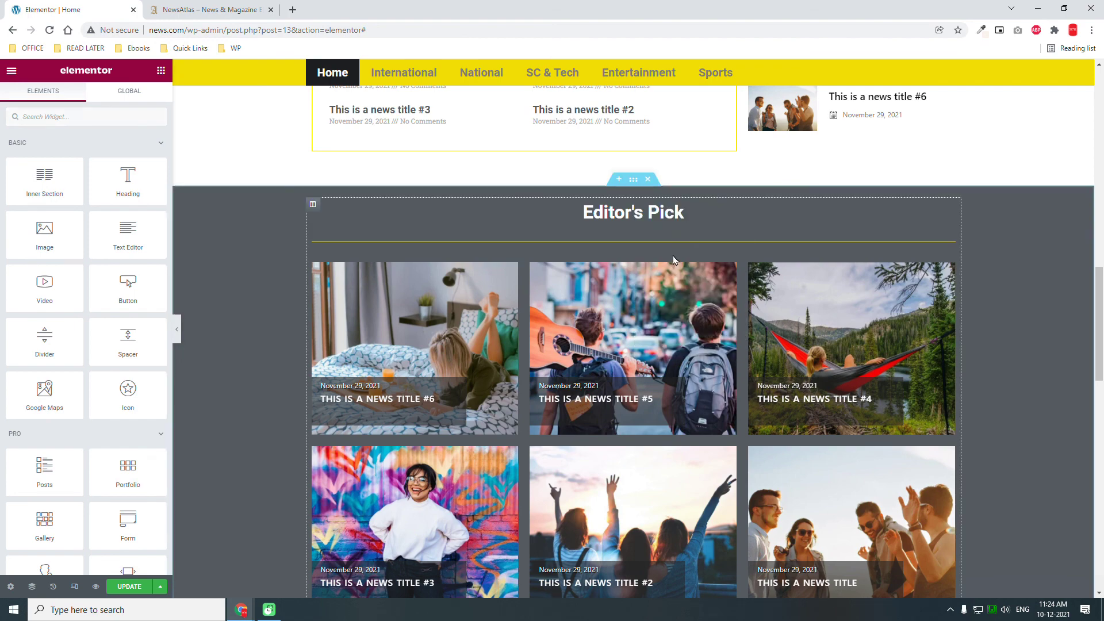
scroll(692, 316, down, 10)
scroll(726, 325, down, 1)
right_click(728, 326)
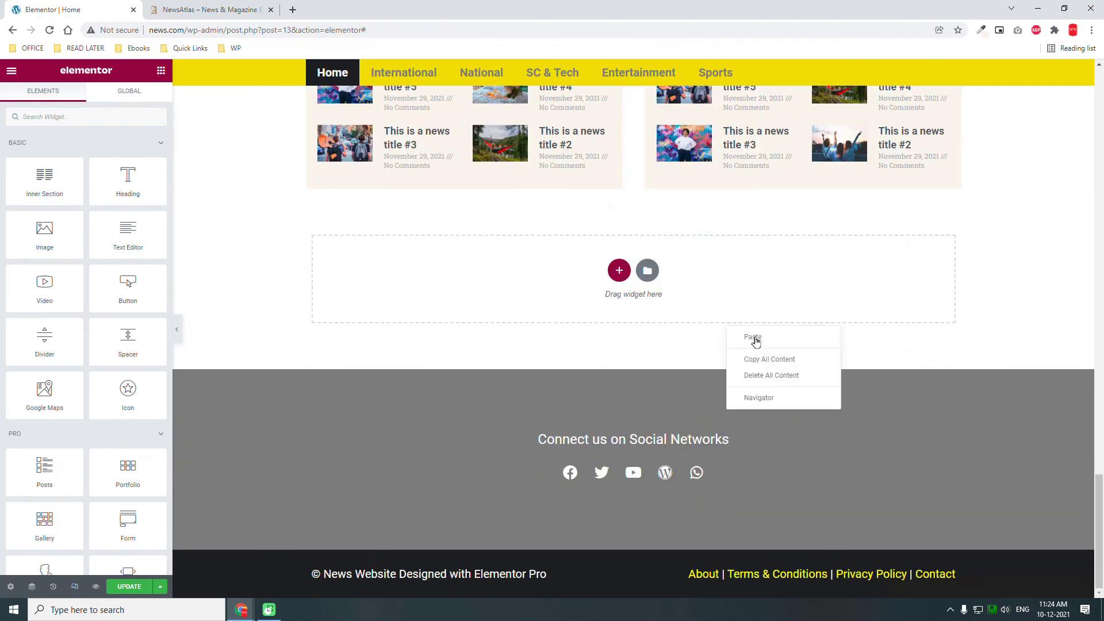
click(756, 340)
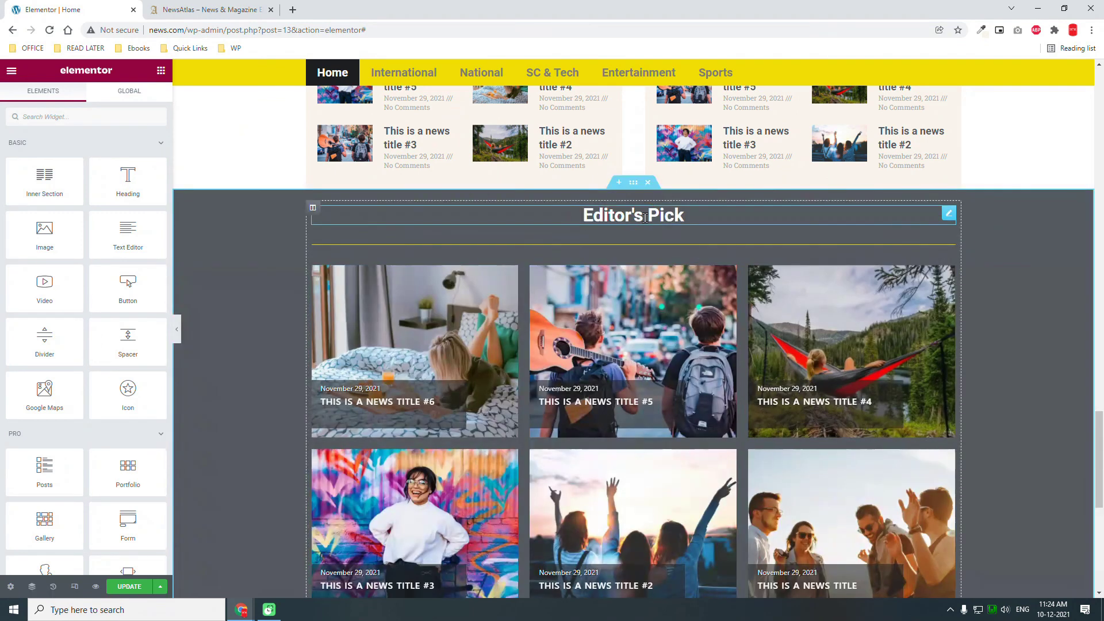
- Left-align the pasted section's heading and change its title to "News You May Want to Read"
click(644, 218)
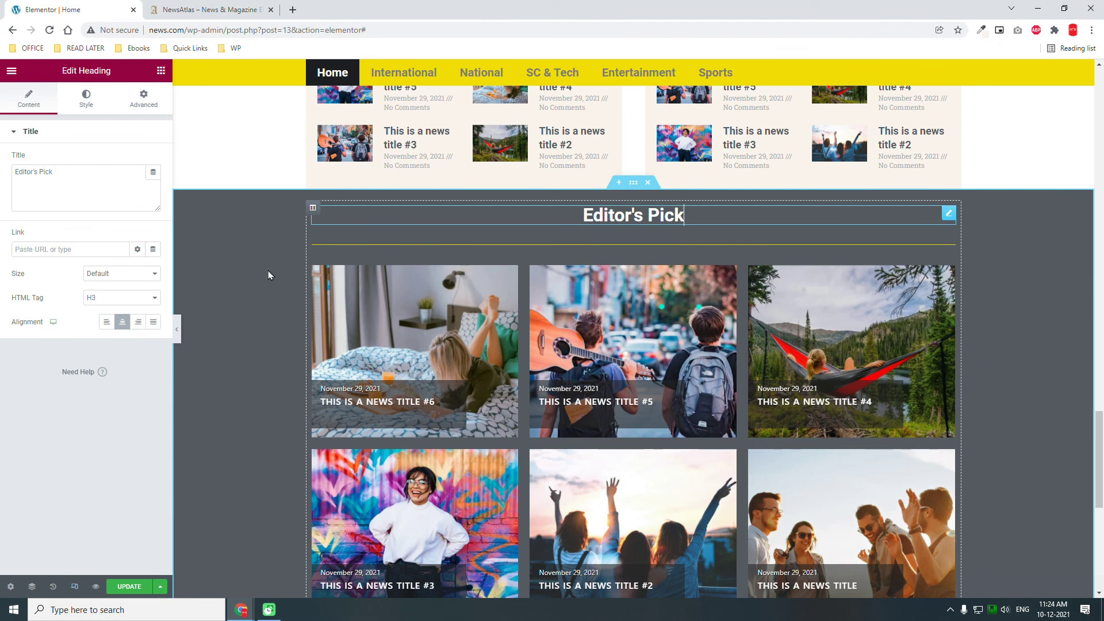
click(107, 322)
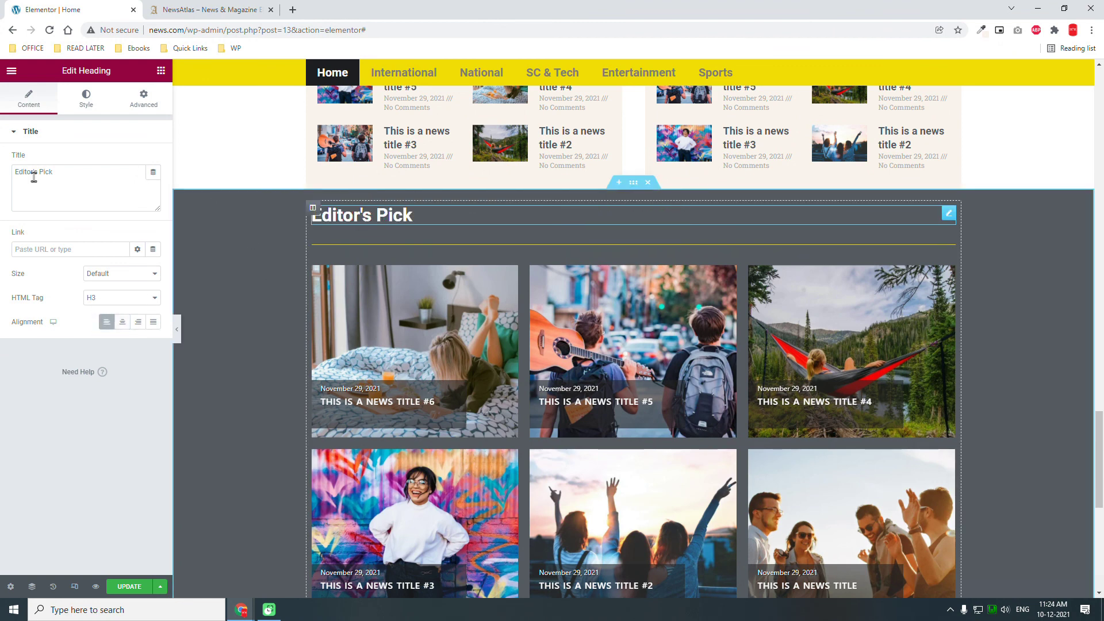
click(90, 180)
key(ctrl+a)
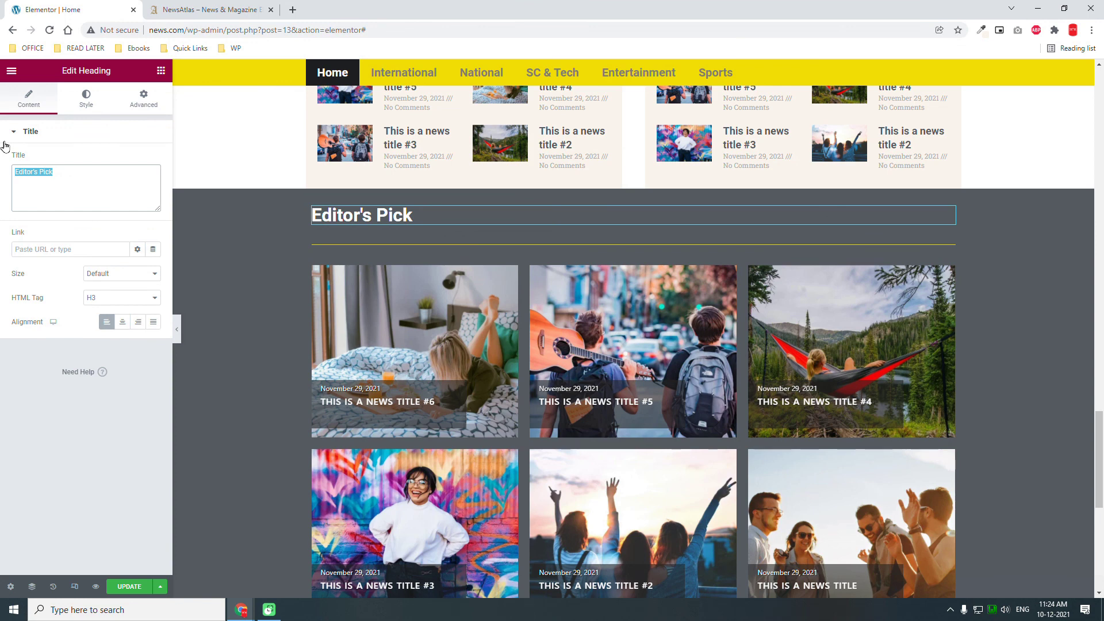
text(News You)
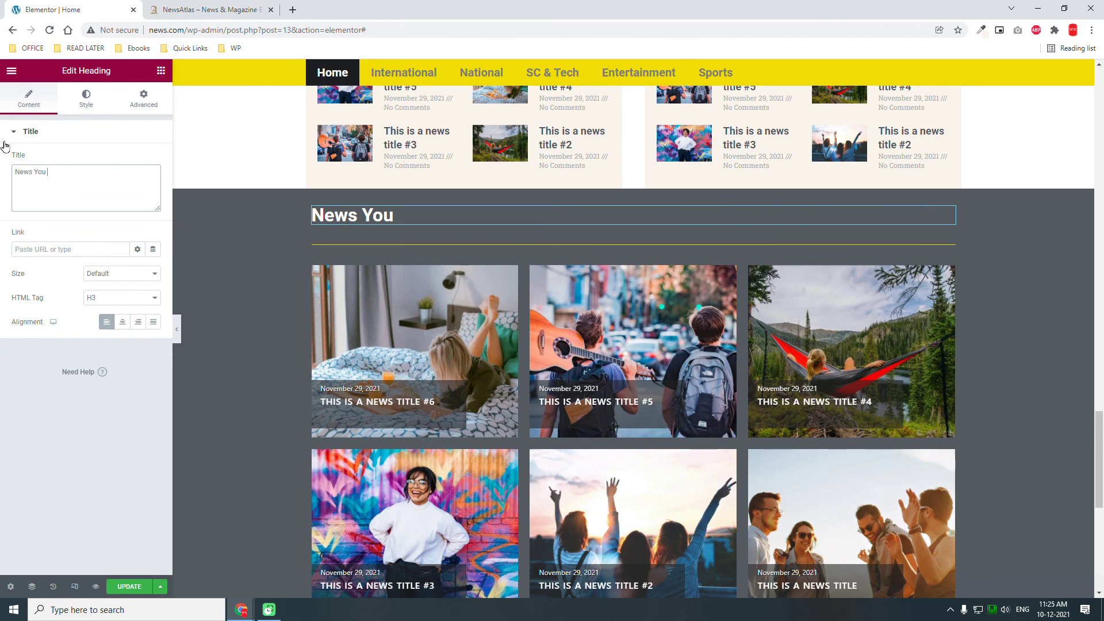
text(May Want to Read)
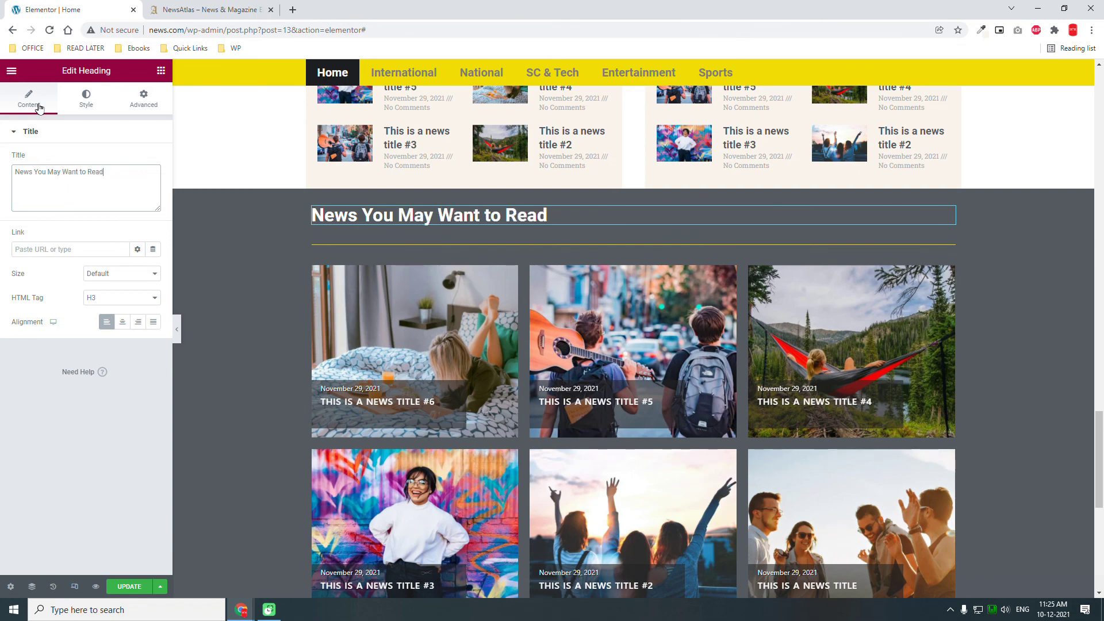
- Open the Simple Grid widget under "News You May Want to Read" for editing and set its posts limit to 8
scroll(801, 345, down, 2)
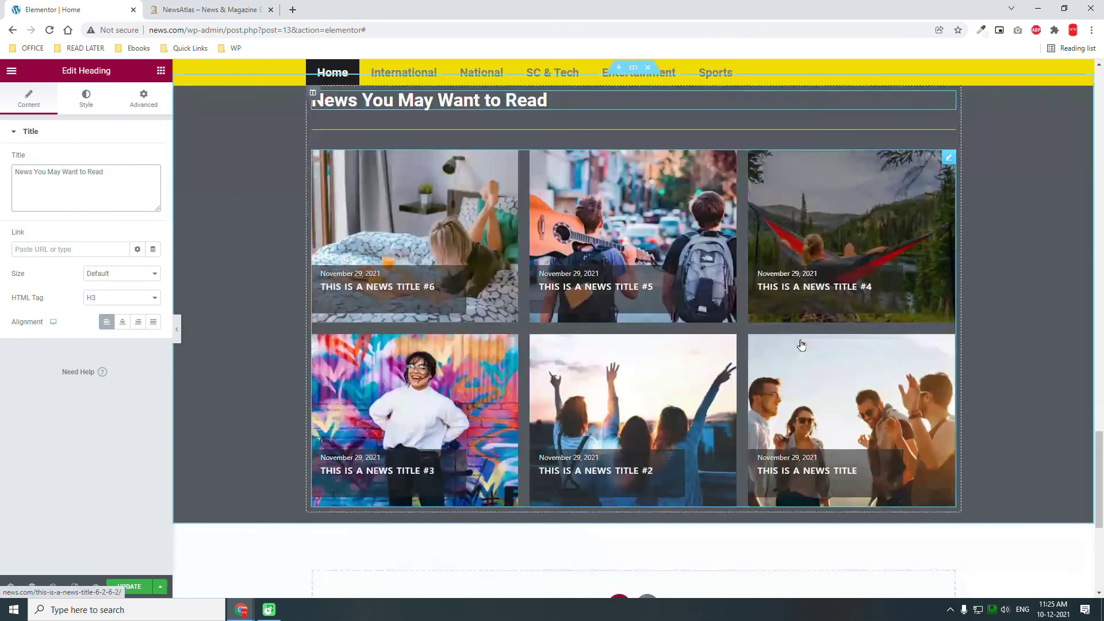
scroll(801, 345, up, 2)
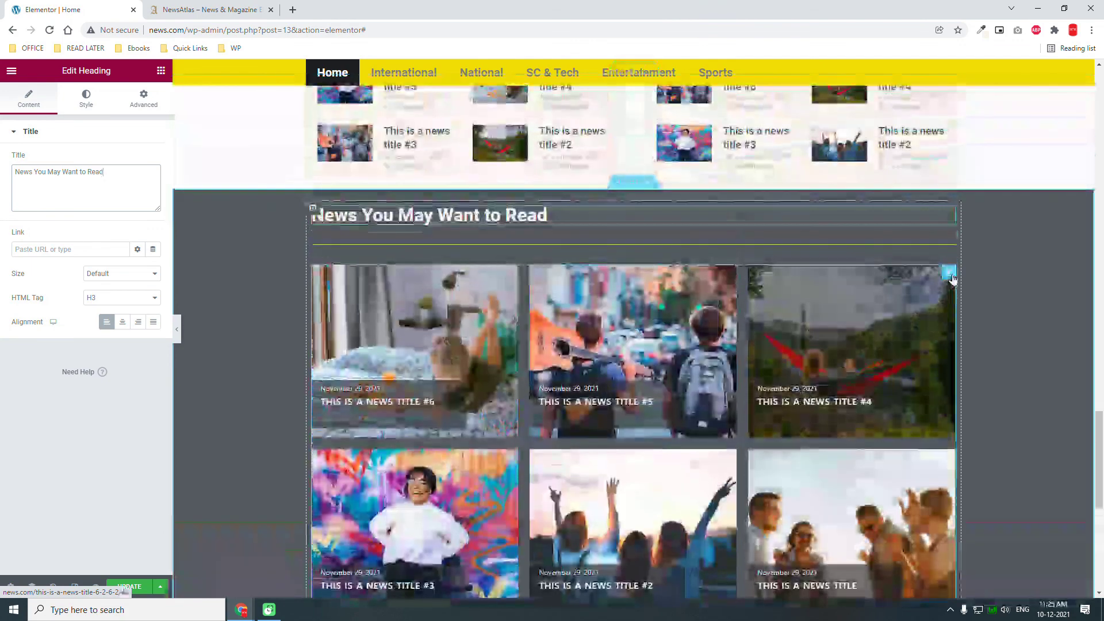
click(950, 275)
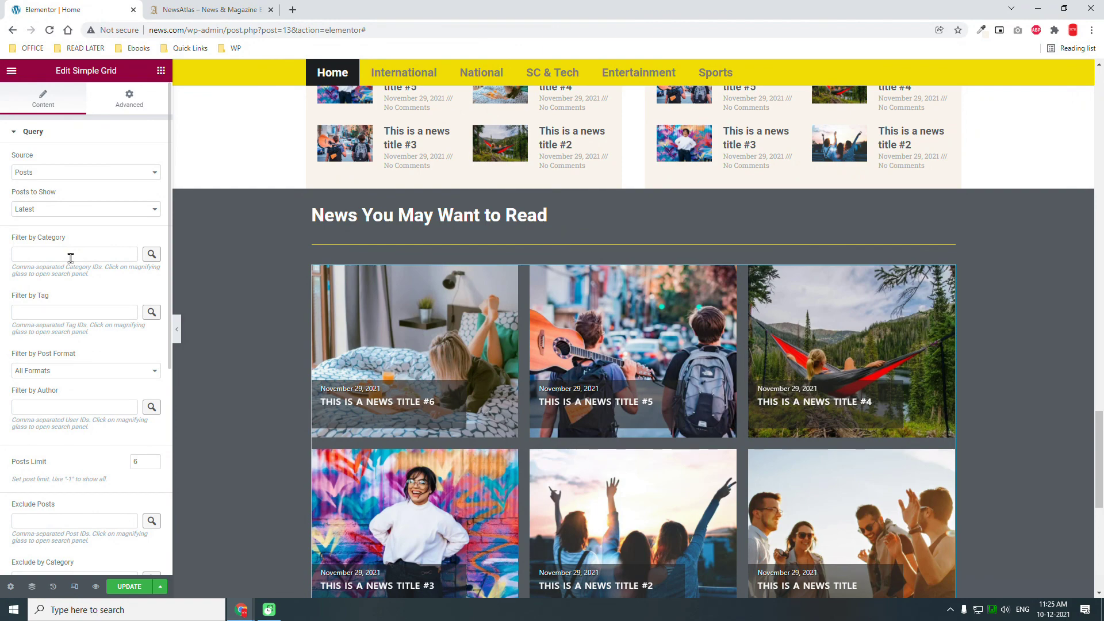
scroll(70, 258, down, 3)
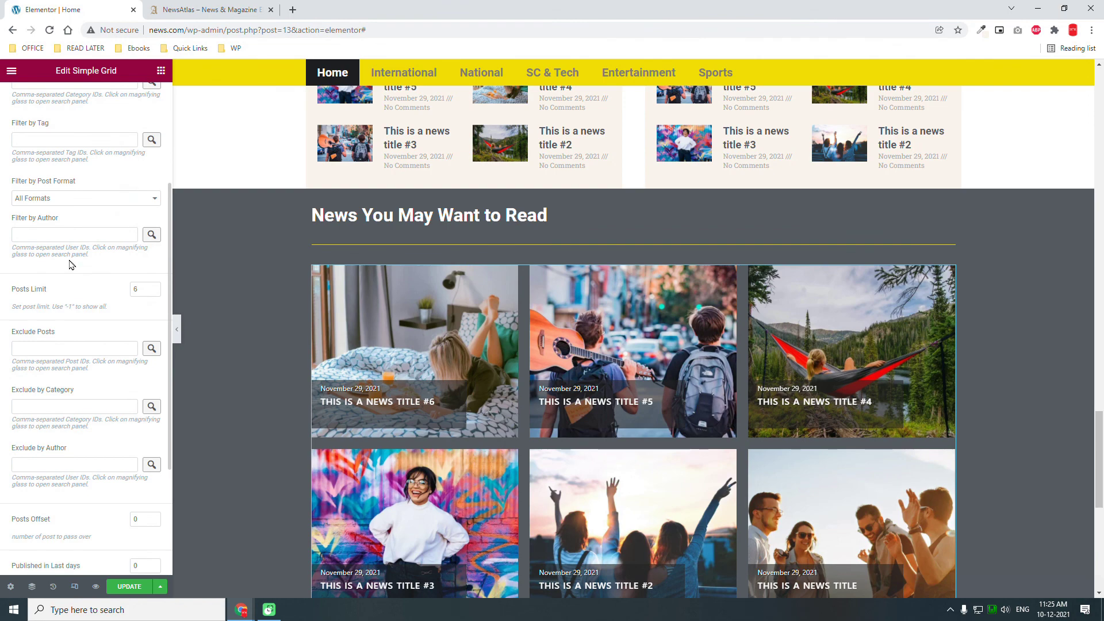
scroll(71, 265, up, 3)
double_click(139, 462)
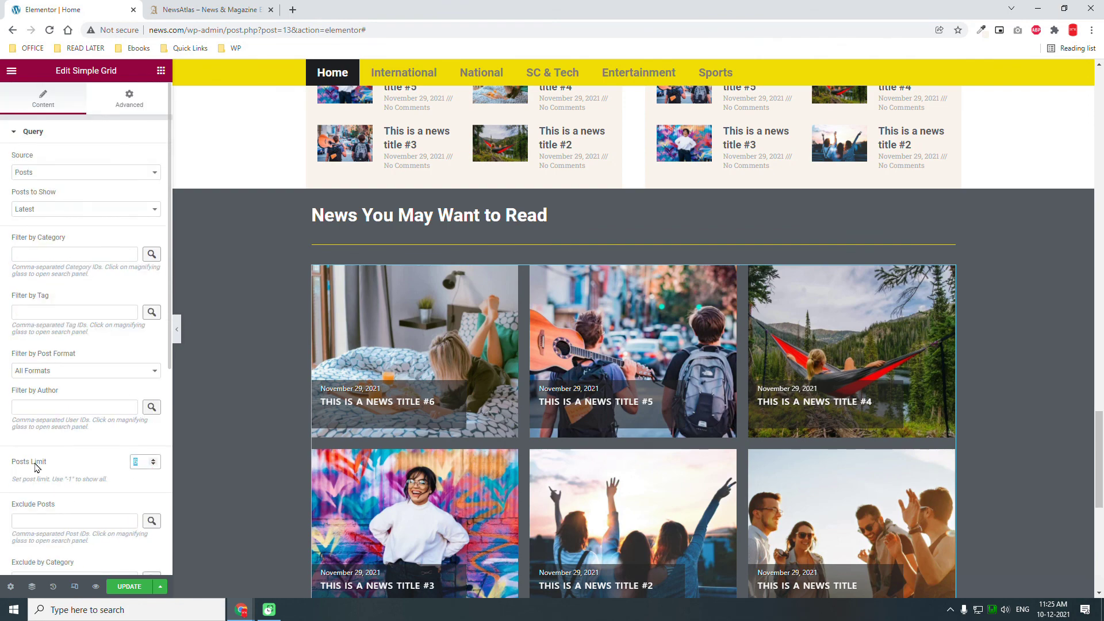
text(8)
- Set the number of columns to 4 in the Simple Grid's styles and layout settings
scroll(37, 466, down, 6)
click(73, 485)
click(73, 485)
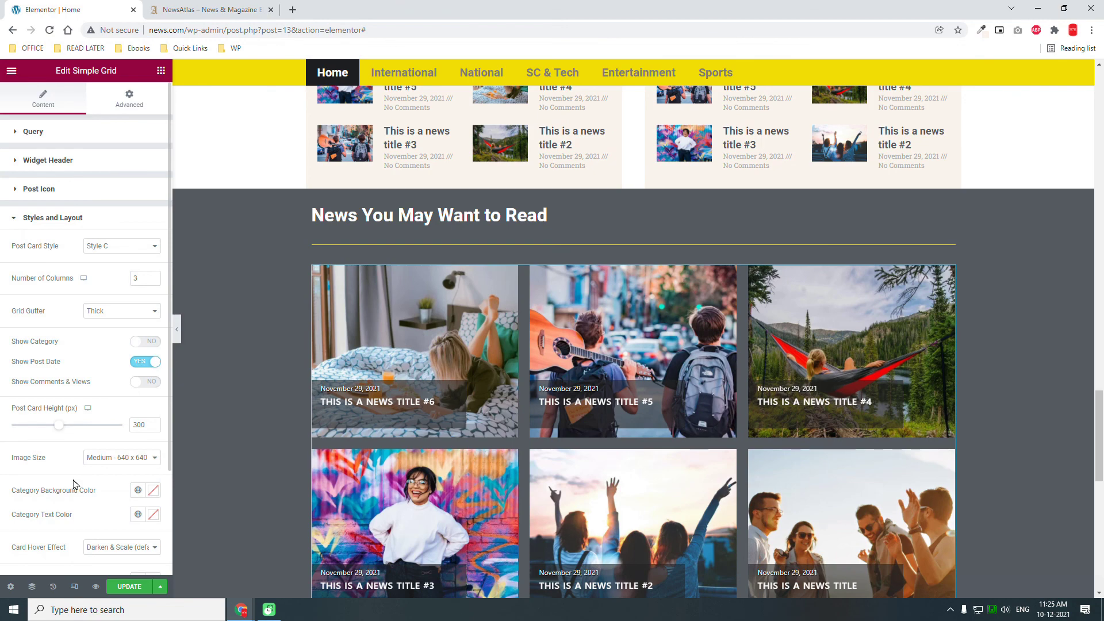
double_click(136, 279)
text(4)
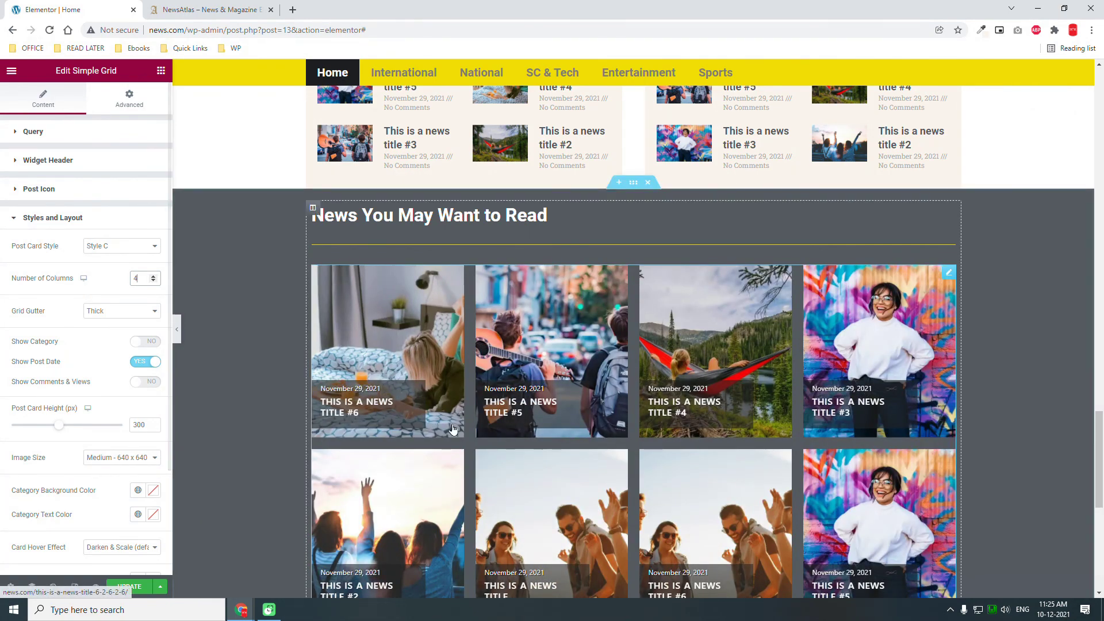
scroll(452, 427, down, 1)
scroll(299, 368, down, 1)
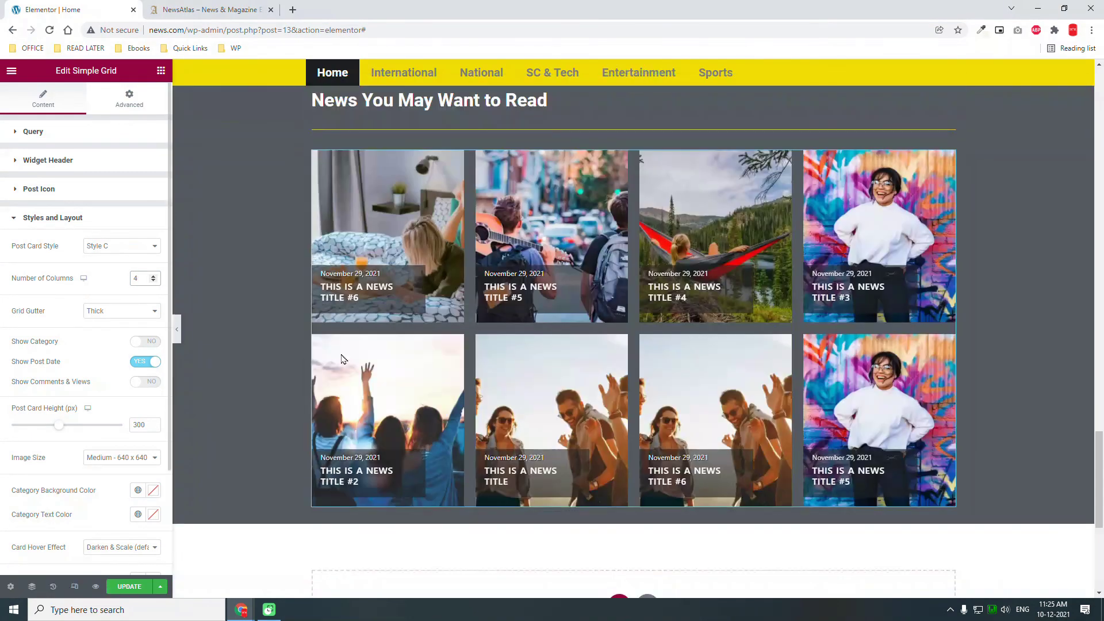
- Try post card Style B on the grid, settle on Style A, and update the page
click(111, 246)
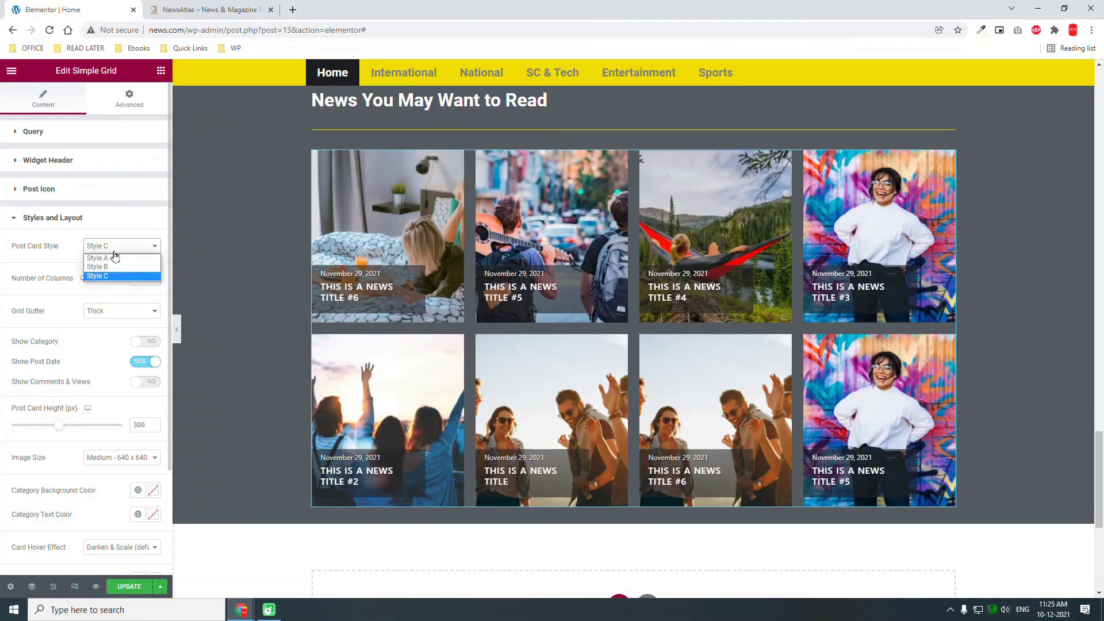
click(117, 270)
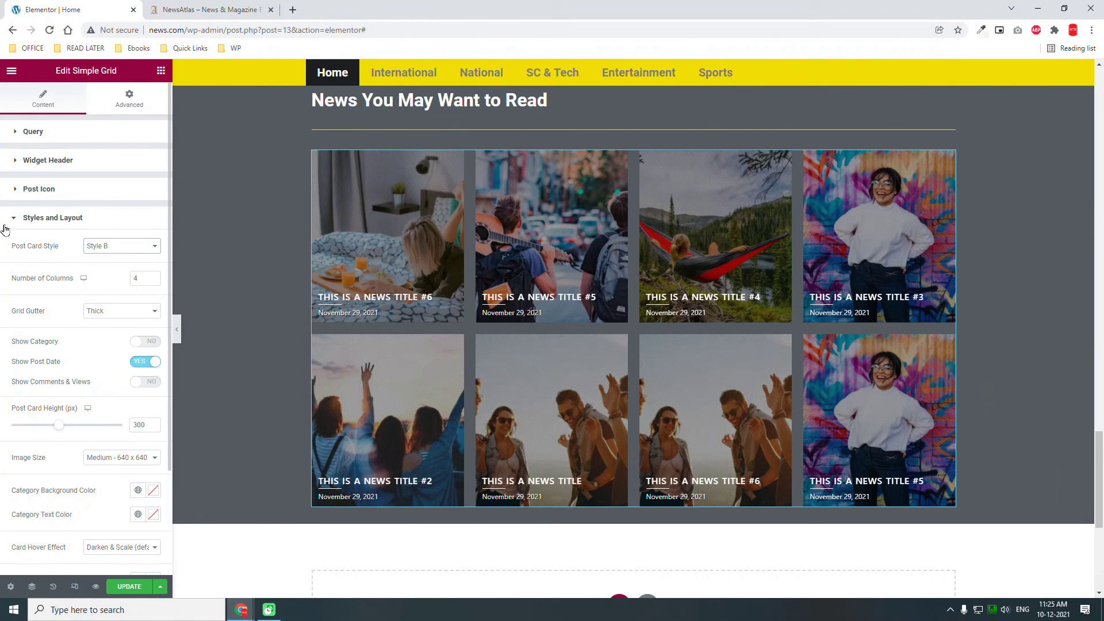
click(111, 247)
click(120, 264)
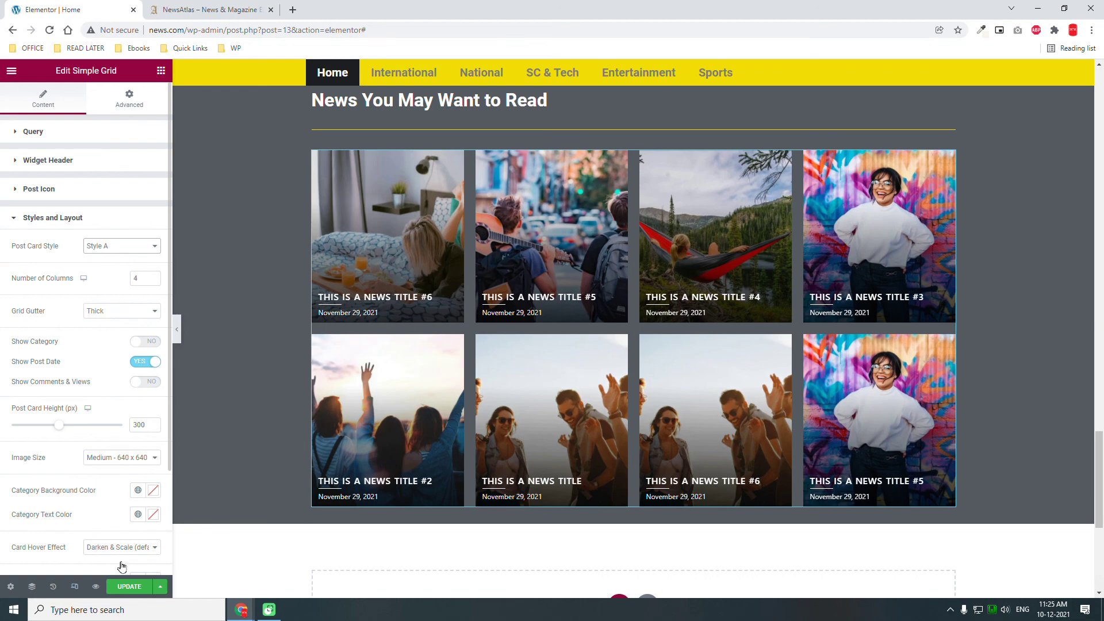
click(143, 587)
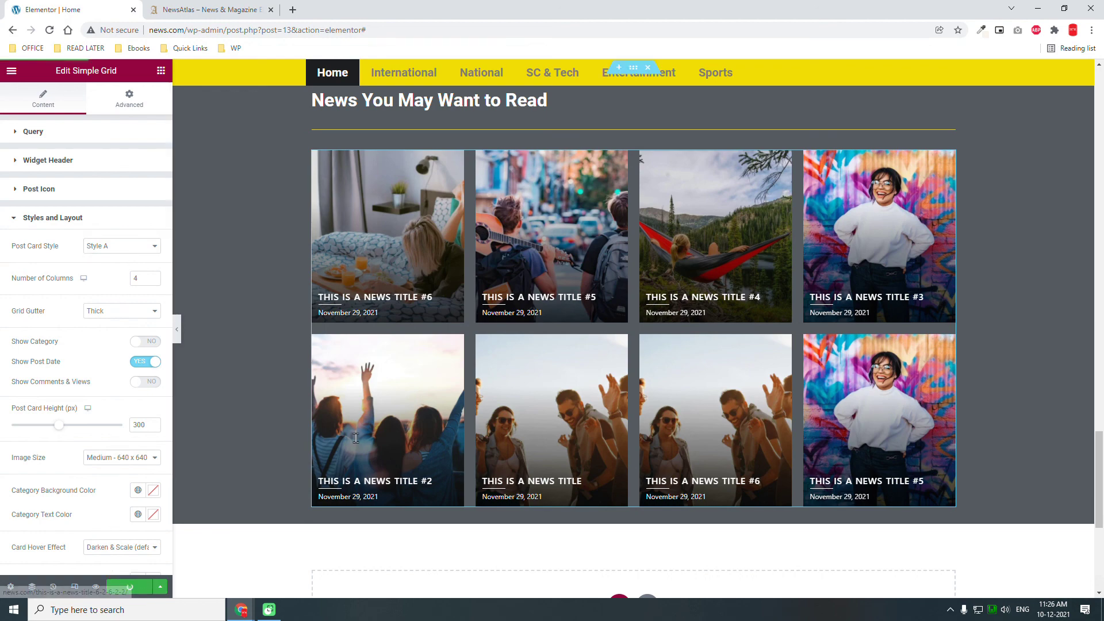
- Review the built home page from the header through Featured News, the sidebar and the International section
scroll(354, 438, up, 6)
scroll(357, 437, down, 5)
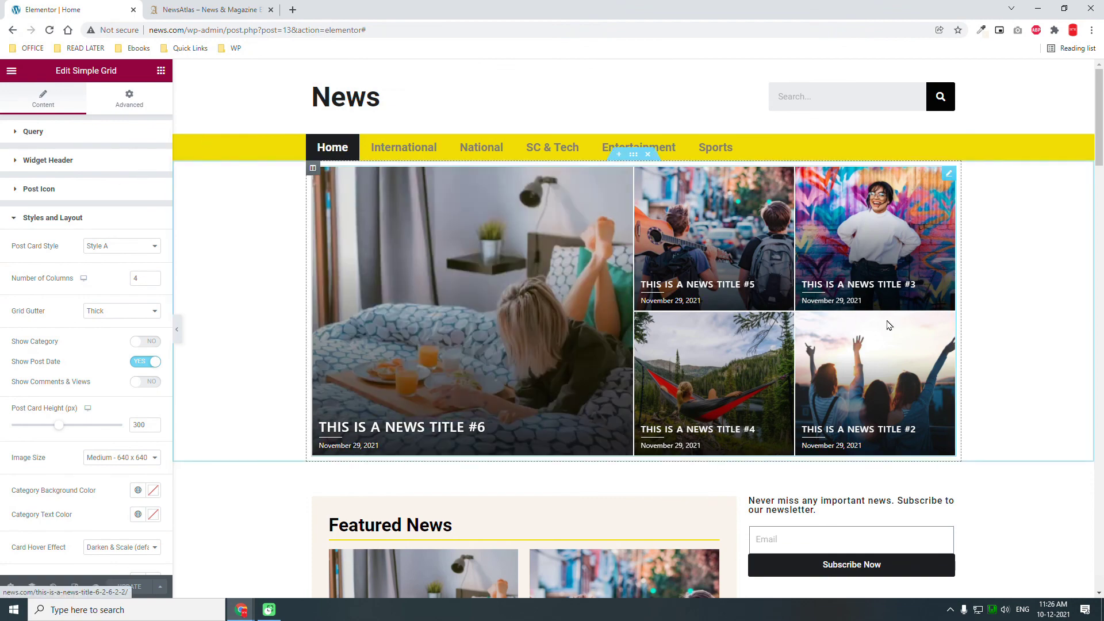
scroll(887, 326, down, 3)
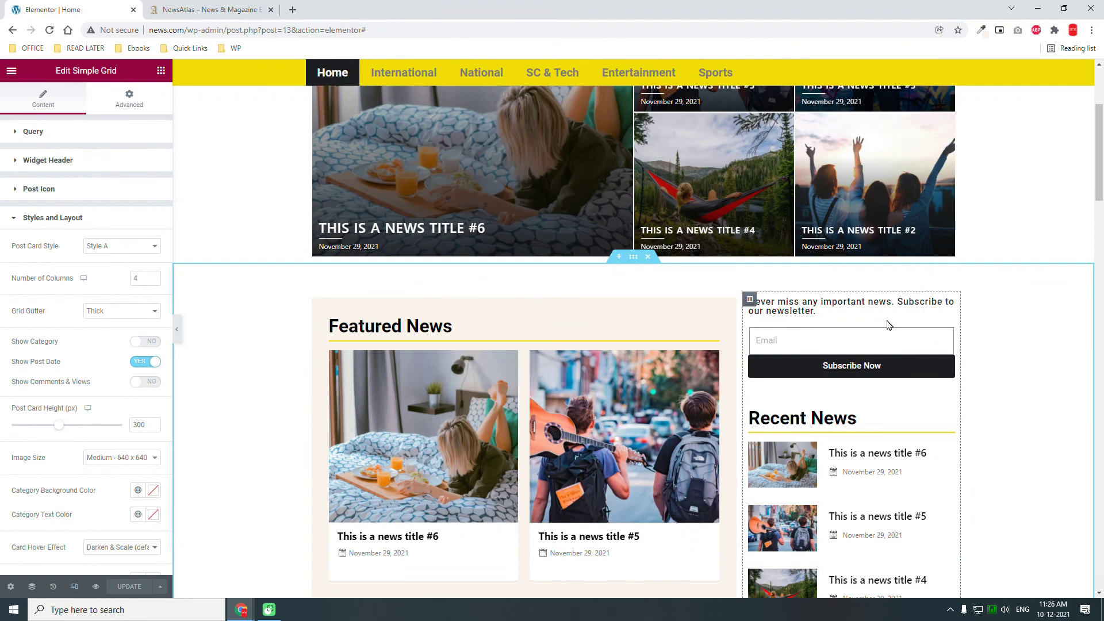
scroll(888, 326, down, 5)
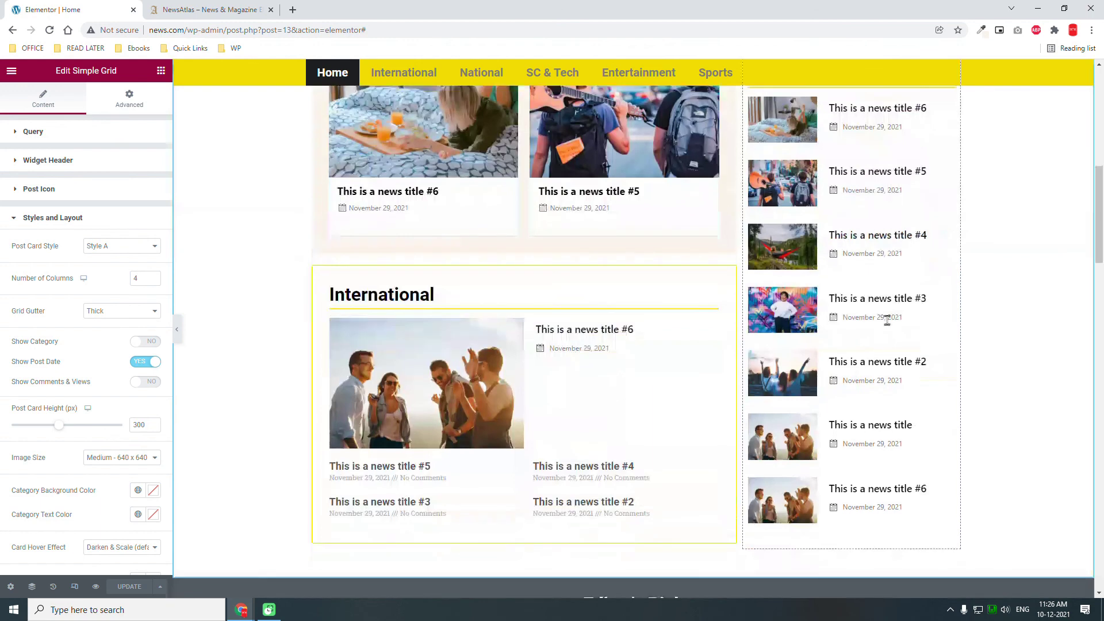
scroll(888, 320, down, 4)
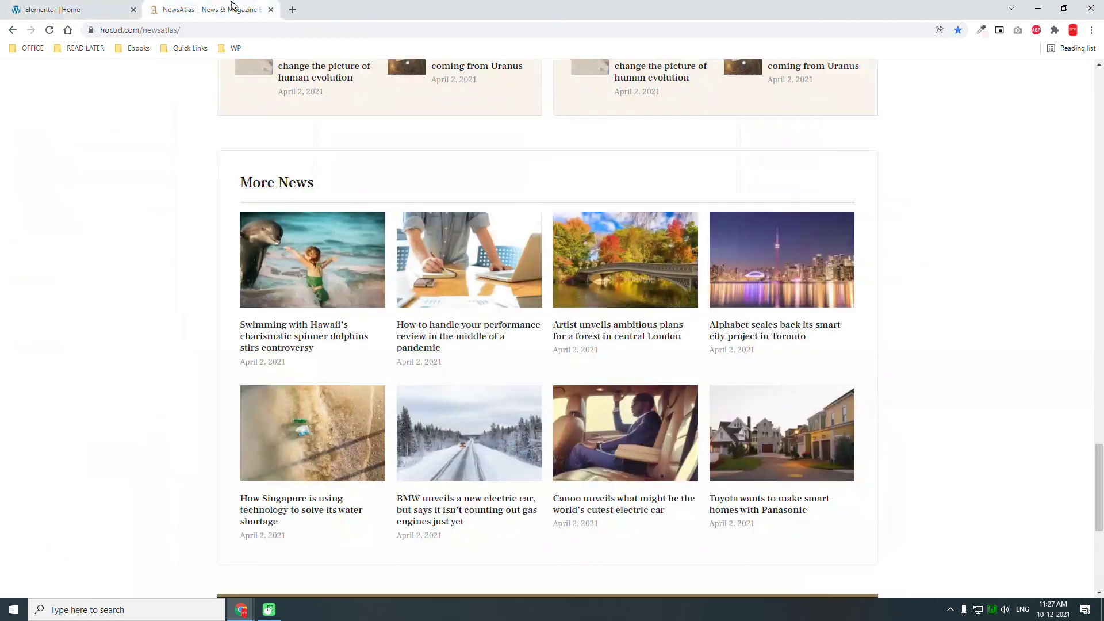
- Switch to the NewsAtlas reference, compare its sections from More News up to Featured News, and return to the Elementor page
click(215, 9)
scroll(774, 253, up, 5)
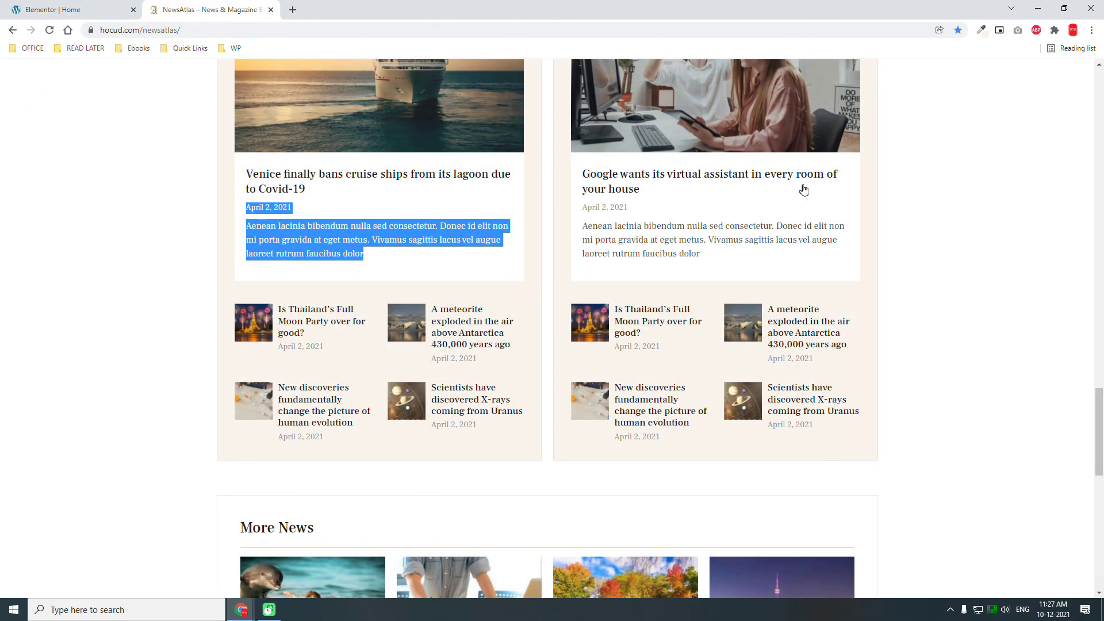
scroll(804, 190, up, 8)
scroll(811, 198, up, 5)
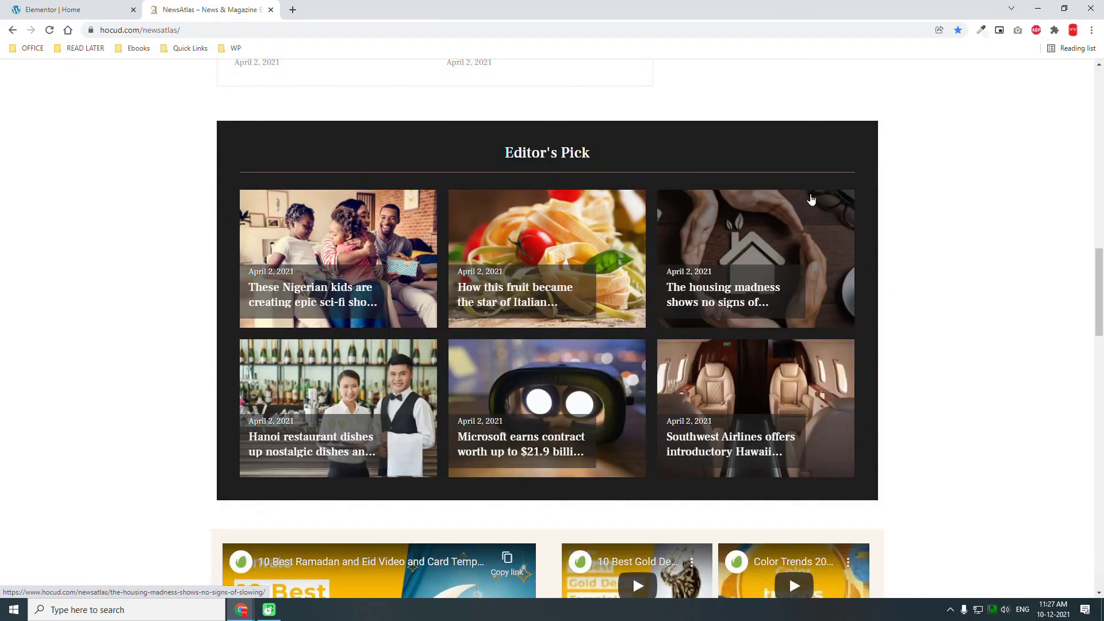
scroll(811, 198, up, 5)
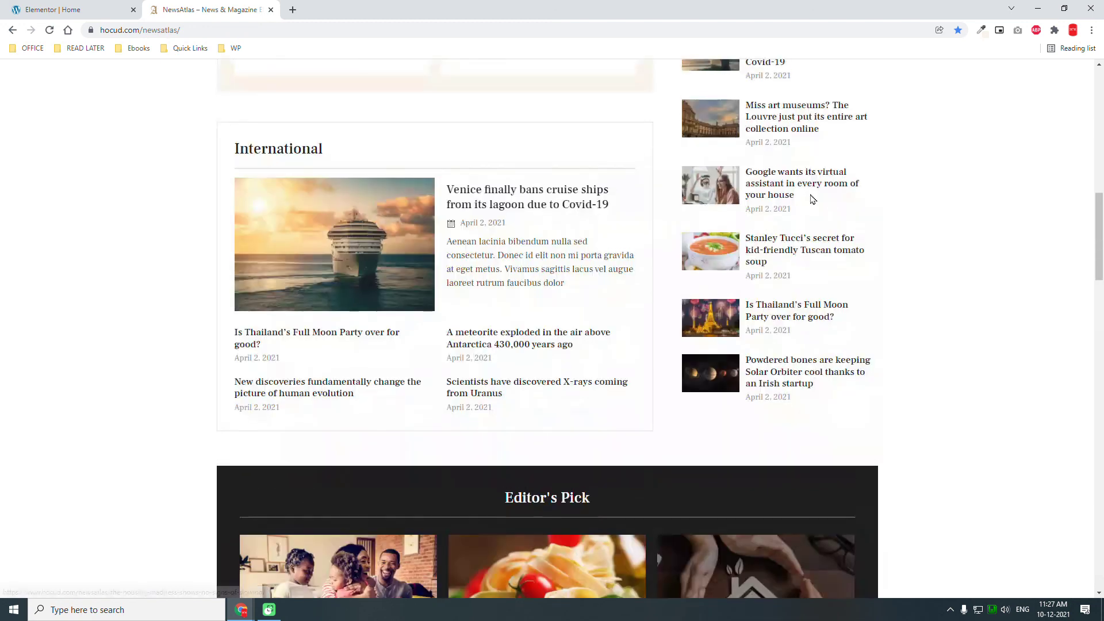
scroll(776, 202, up, 6)
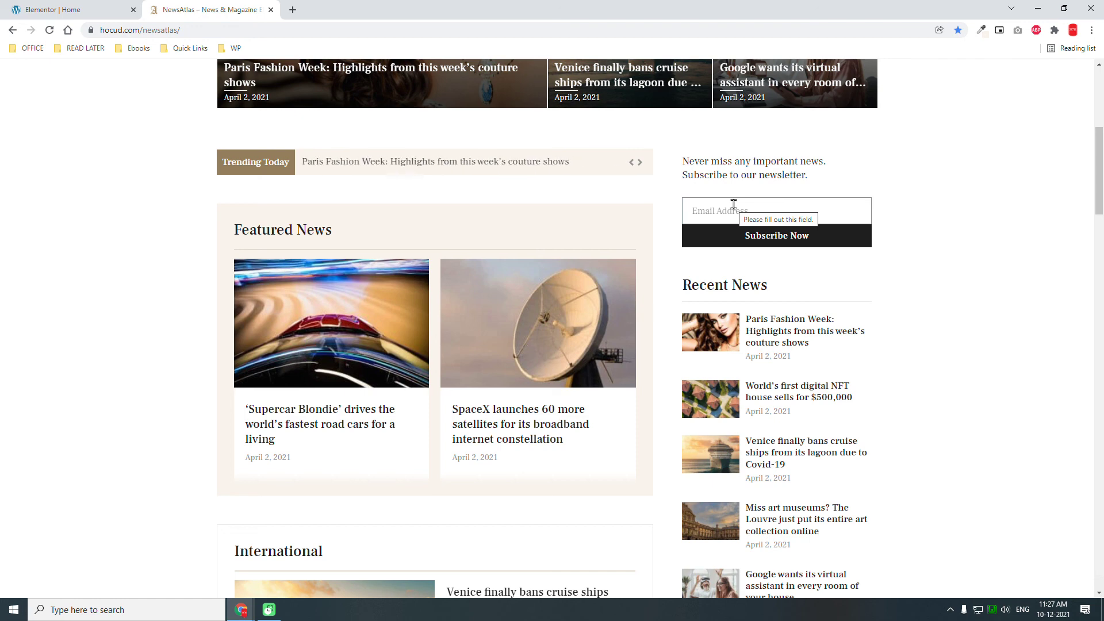
click(55, 7)
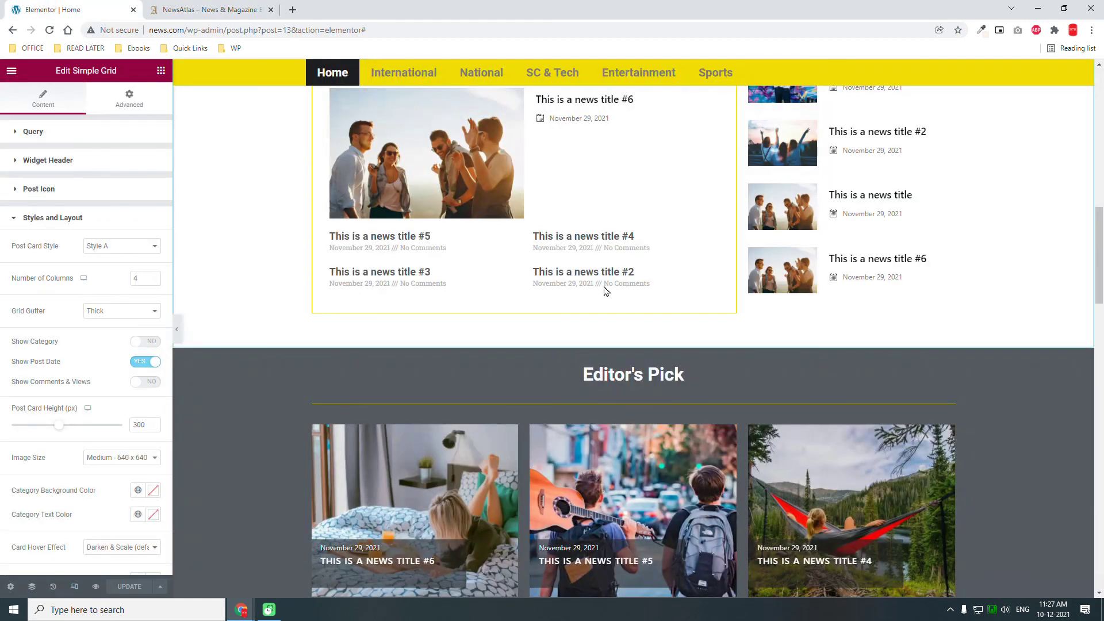
- View the NewsAtlas page's source, highlight the anwp-post-grid-for-elementor stylesheet path to identify the plugin, and go back to the Elementor editor
click(203, 6)
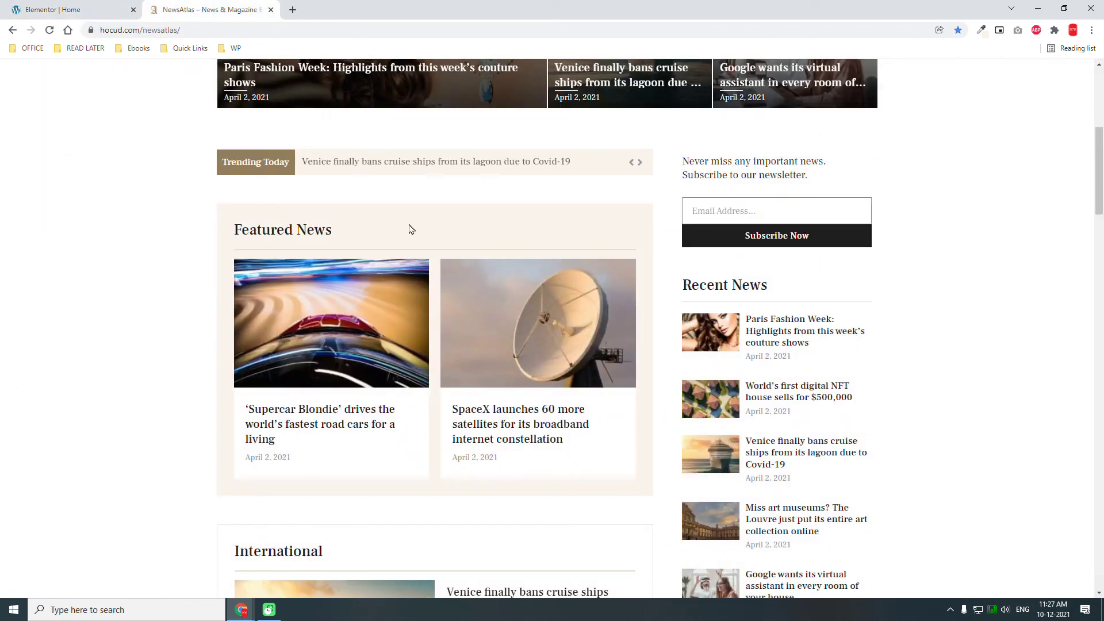
key(ctrl+u)
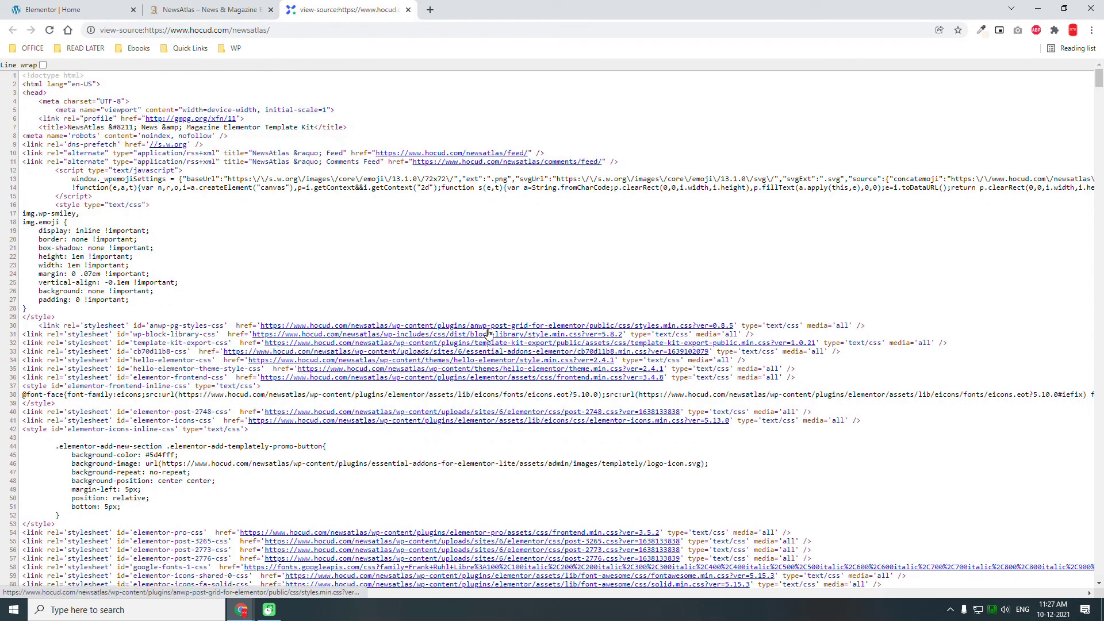
drag(474, 321, 585, 328)
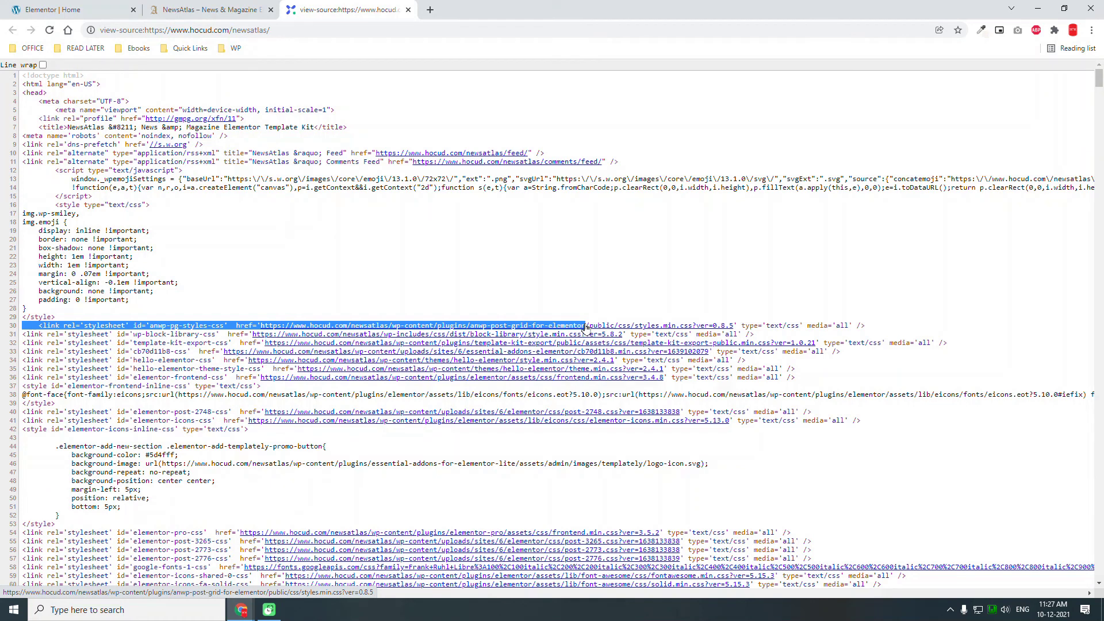
click(197, 8)
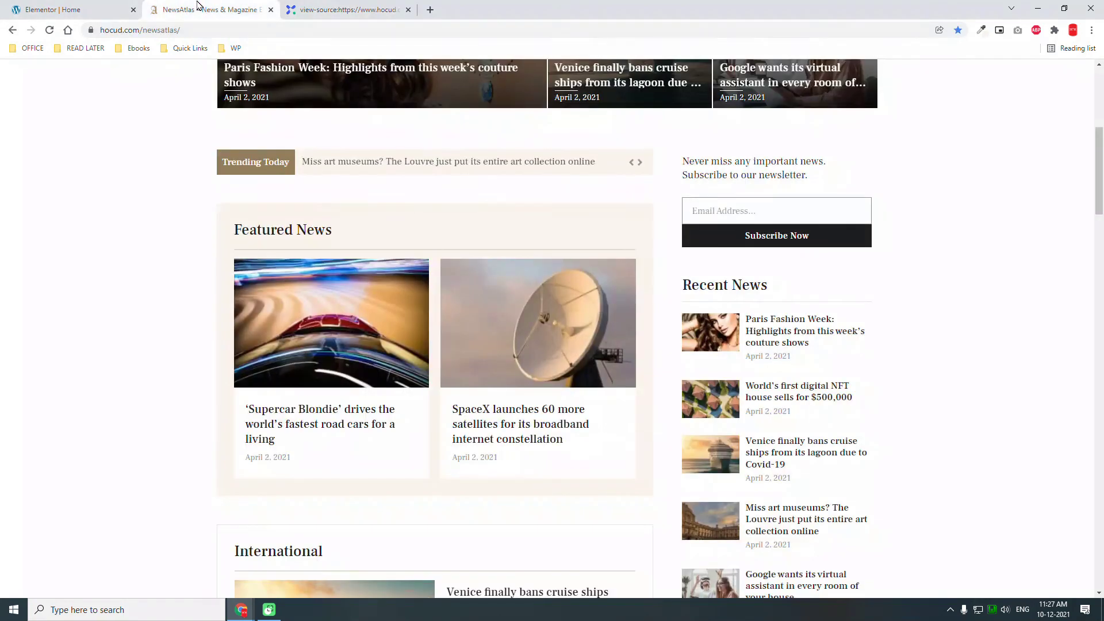
click(118, 8)
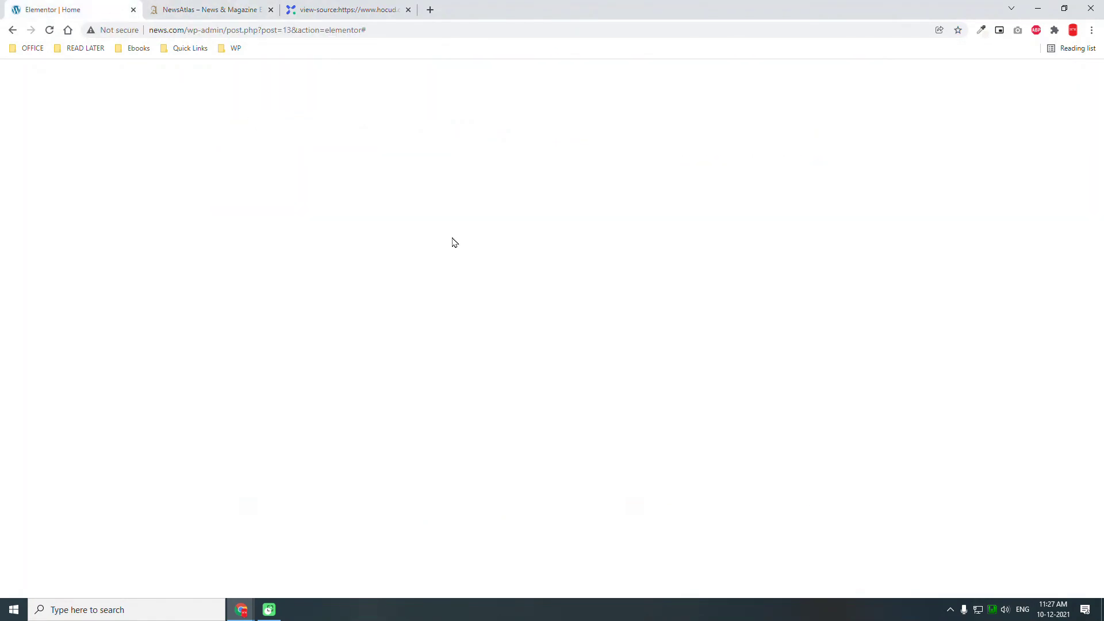